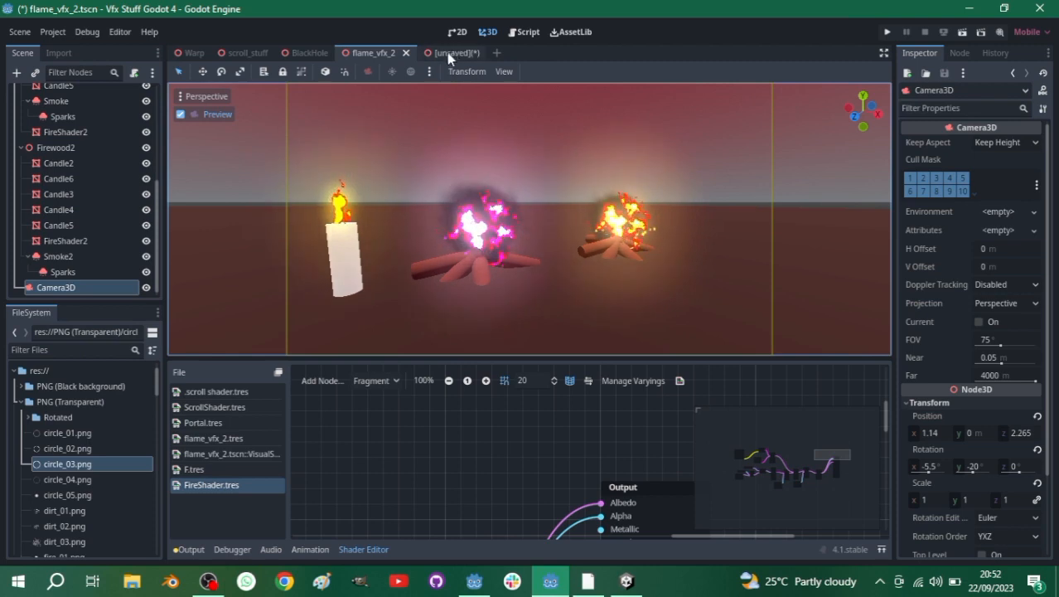
# - Switch to the unsaved FlameVfx scene and set the WorldEnvironment's background mode to Custom Color
pyautogui.click(447, 52)
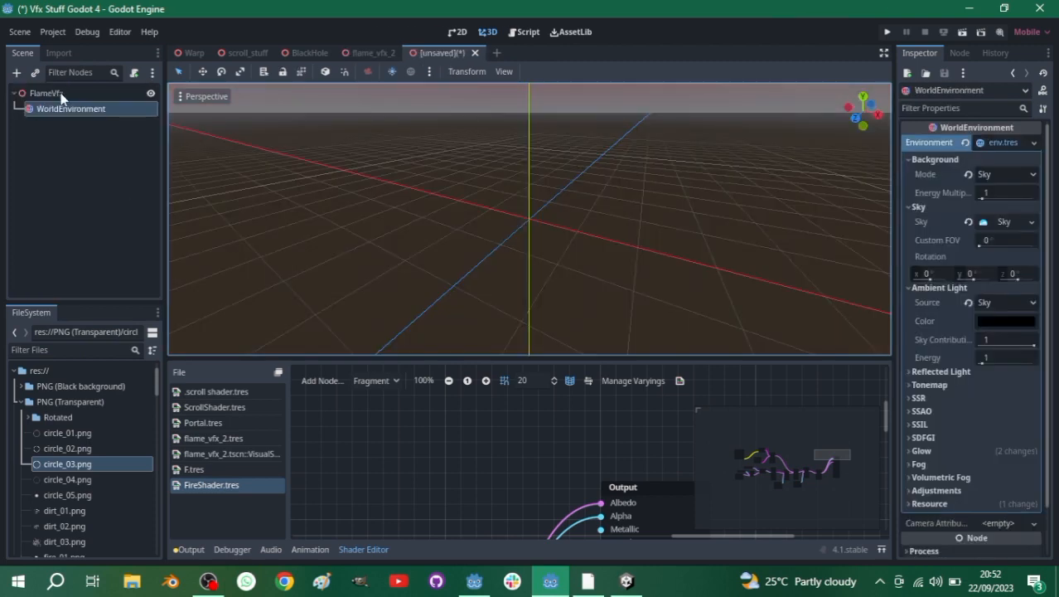
pyautogui.click(57, 94)
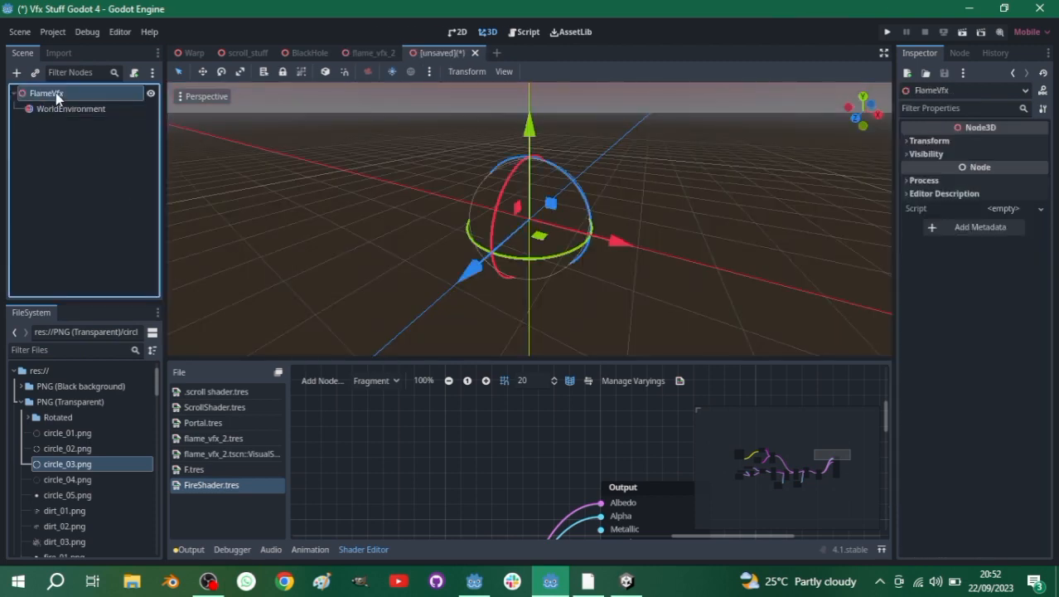
pyautogui.click(59, 111)
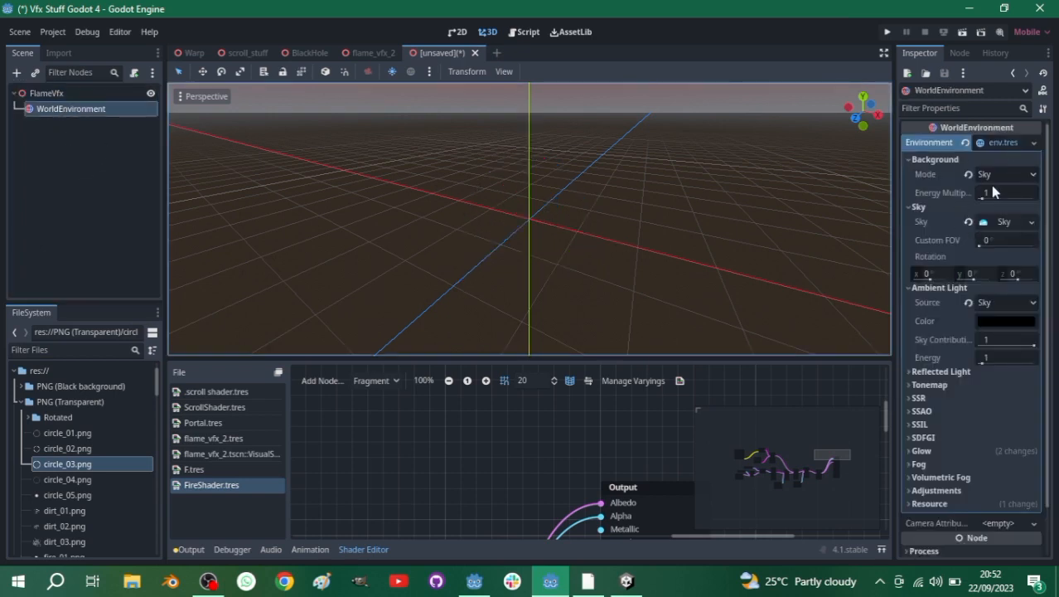
pyautogui.scroll(-1, 993, 185)
pyautogui.scroll(1, 992, 185)
pyautogui.click(1005, 182)
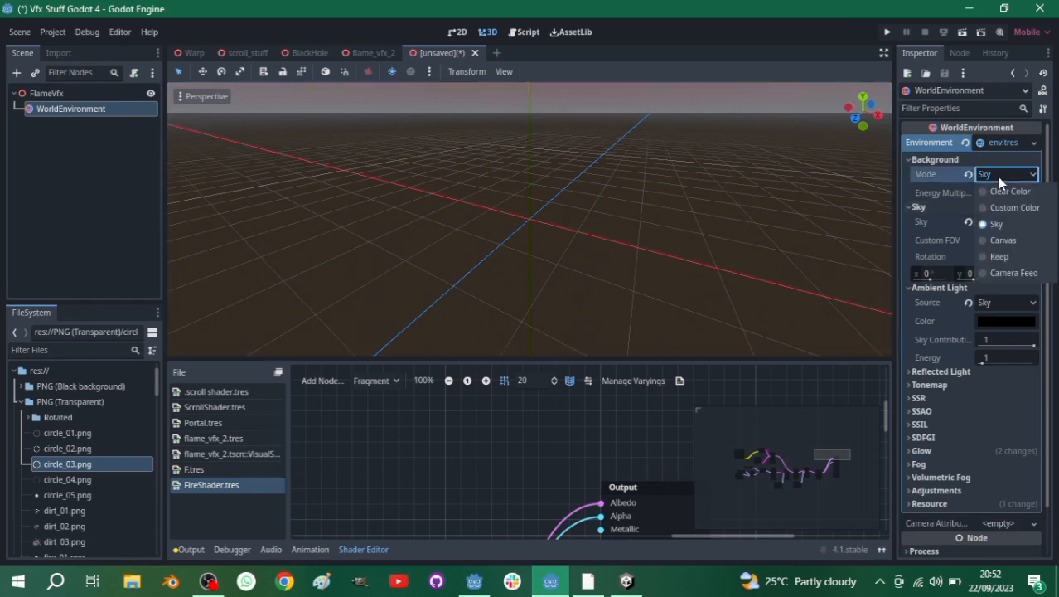
pyautogui.click(600, 250)
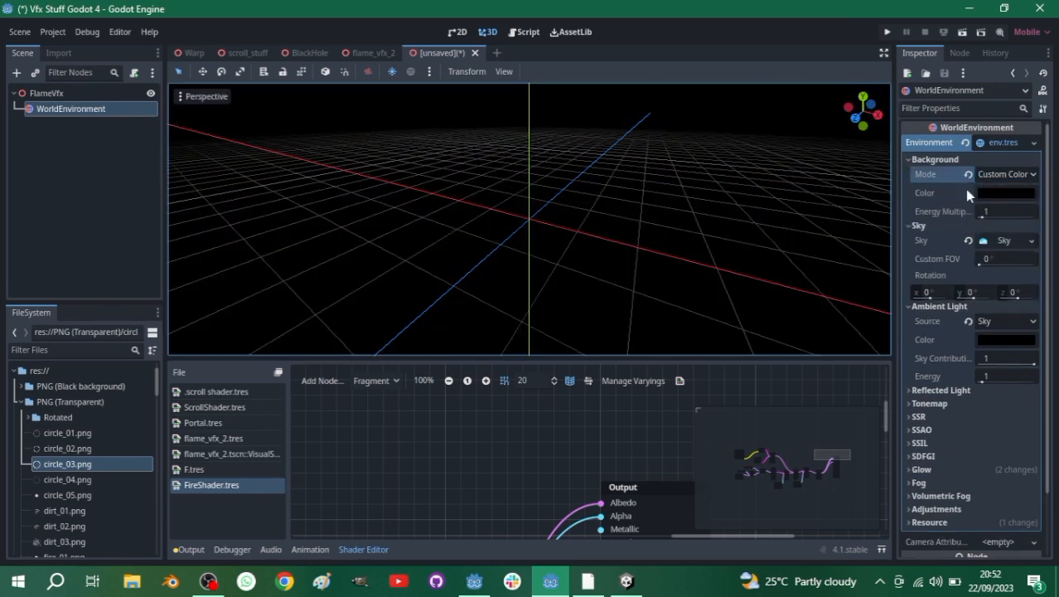
# - Expand the WorldEnvironment's Glow settings and check how glow is configured
pyautogui.scroll(-1, 991, 288)
pyautogui.click(919, 400)
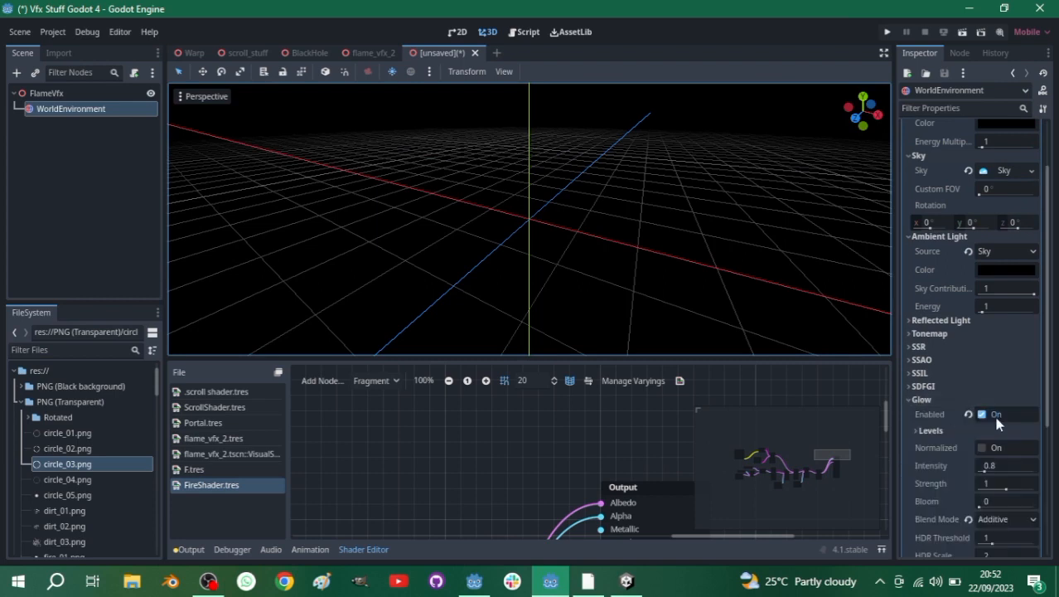
pyautogui.scroll(-3, 970, 435)
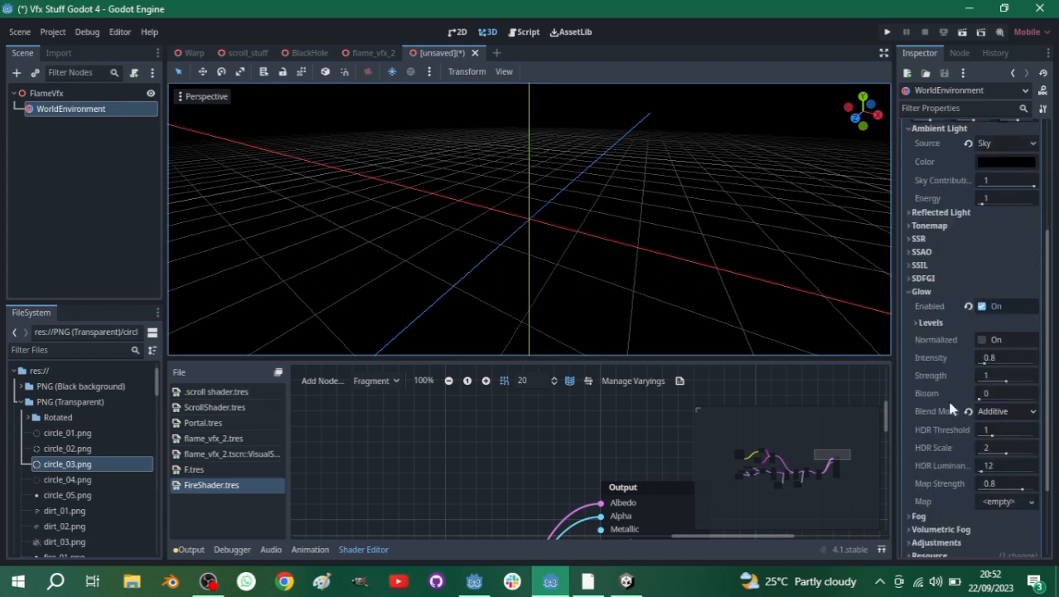
# - Add a MeshInstance3D under the FlameVfx root and assign it a new QuadMesh
pyautogui.click(45, 93)
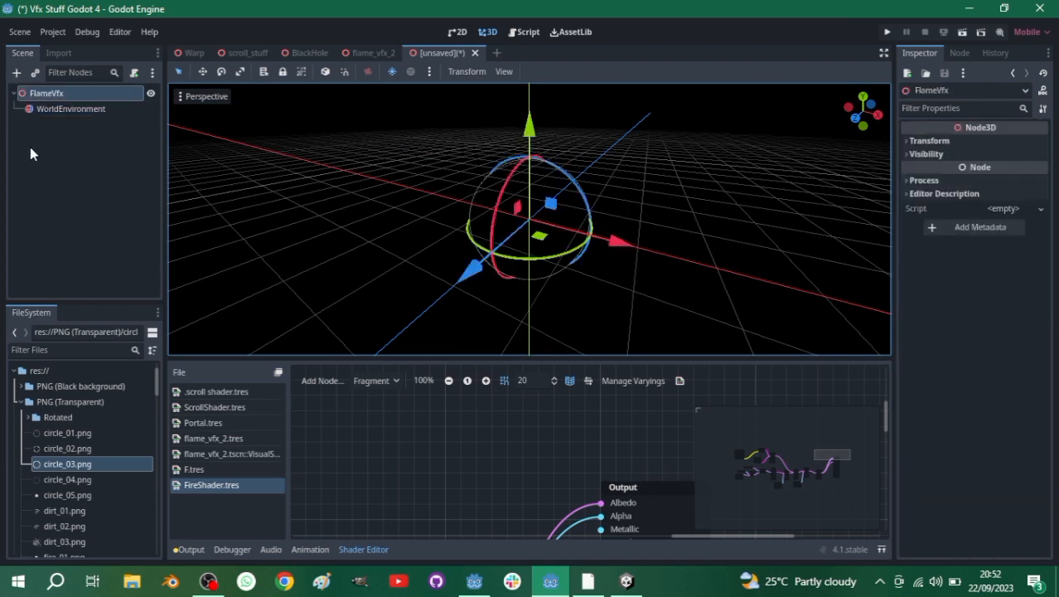
pyautogui.click(16, 74)
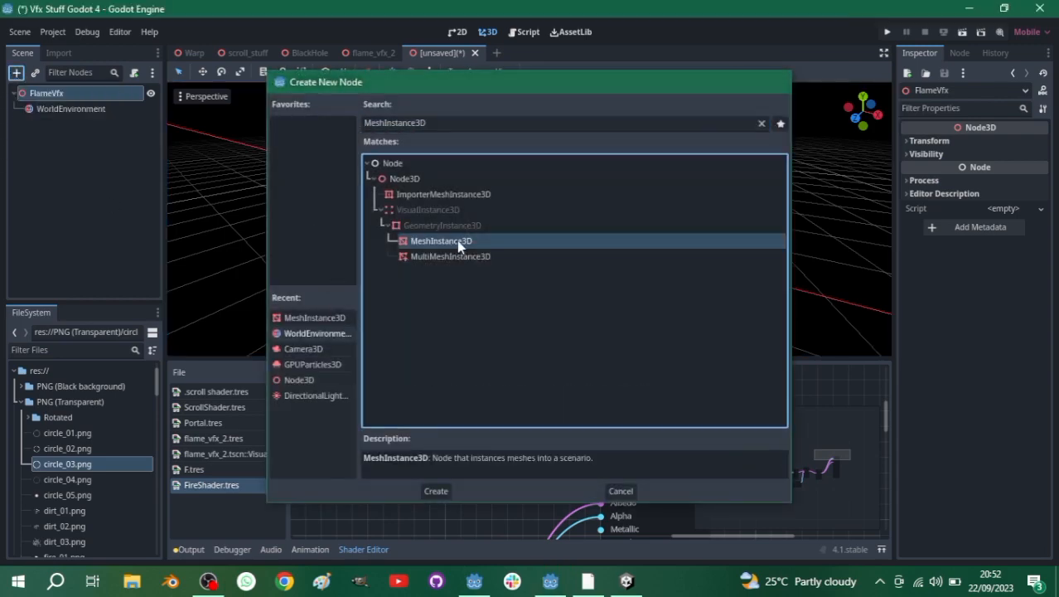
pyautogui.doubleClick(457, 240)
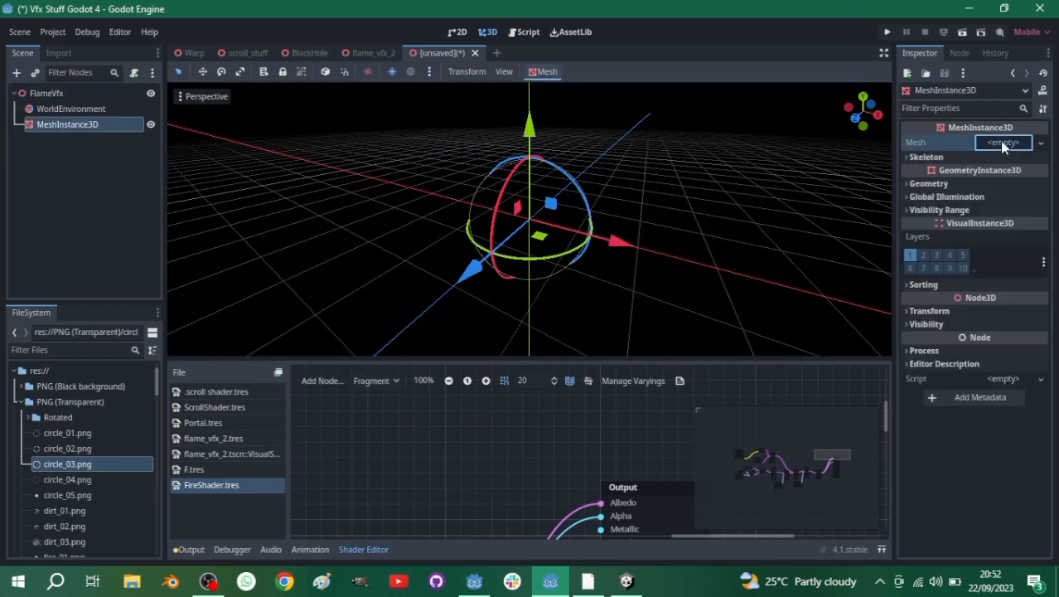
pyautogui.click(1001, 142)
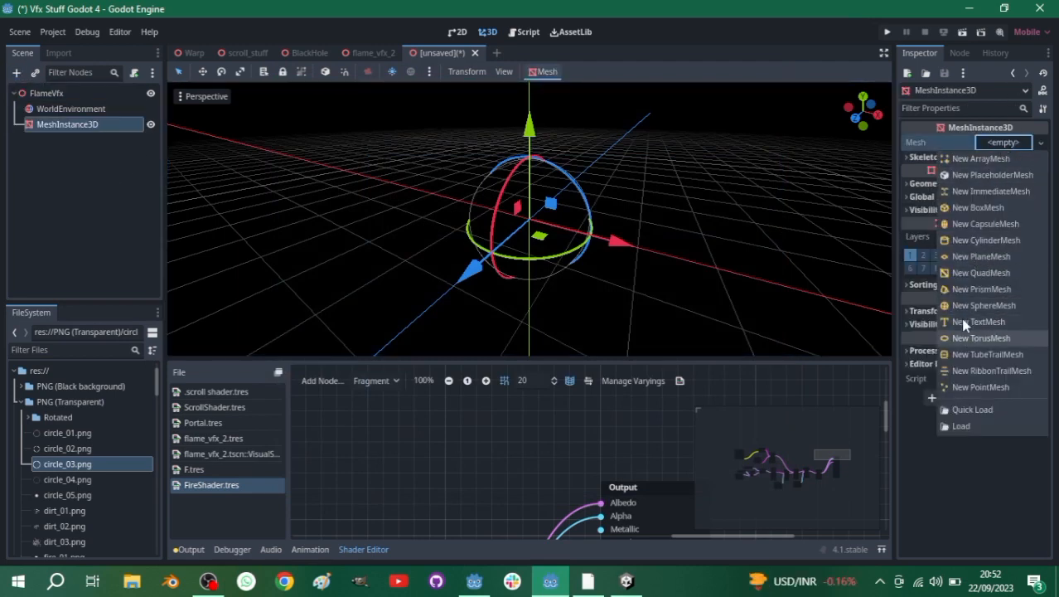
pyautogui.click(963, 273)
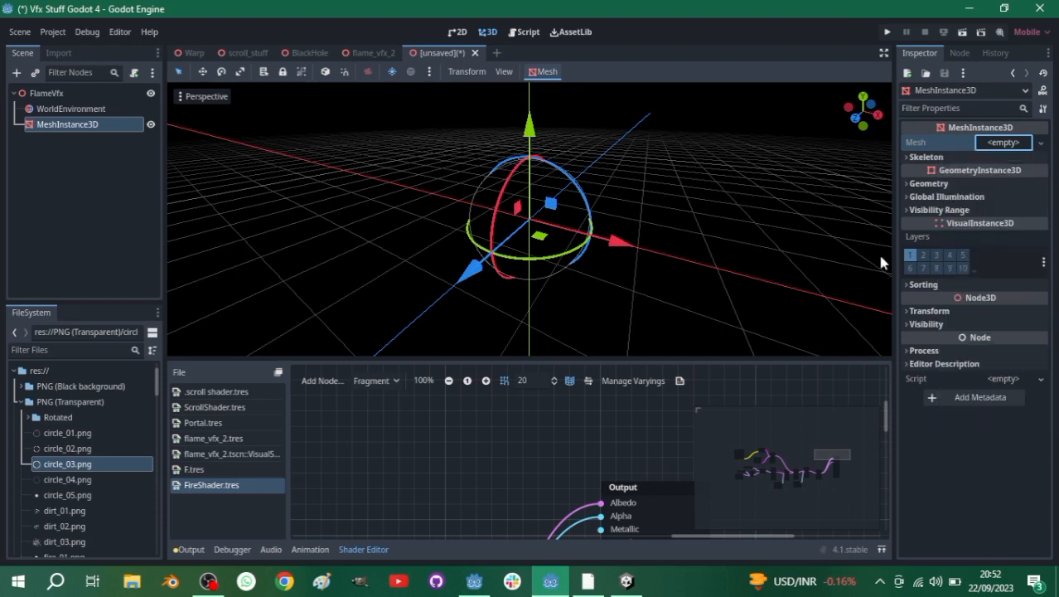
# - View the quad from the front and give it a new ShaderMaterial as its geometry material override
pyautogui.click(855, 117)
pyautogui.scroll(2, 516, 217)
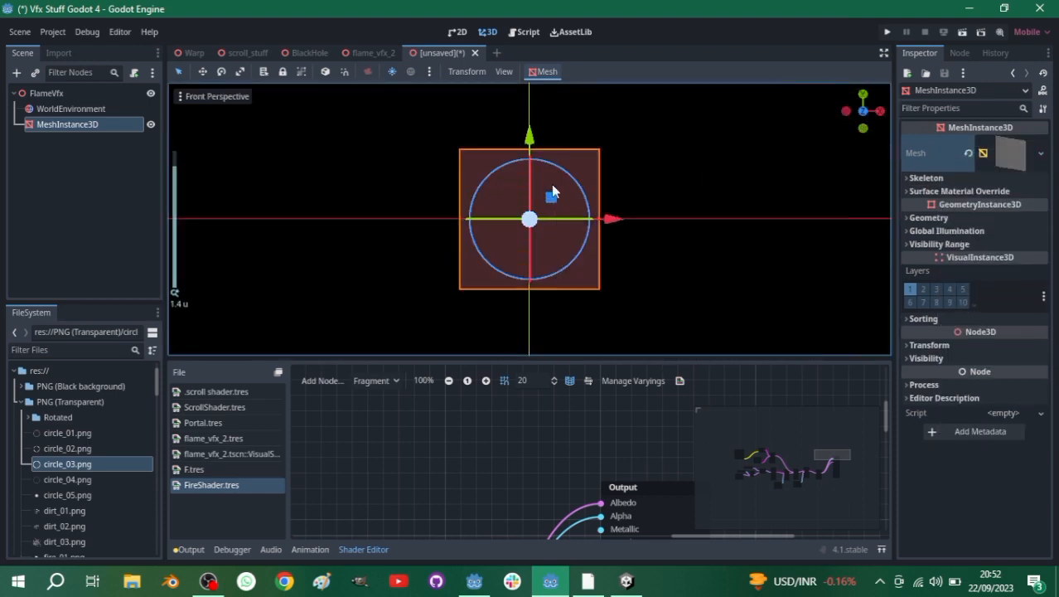
pyautogui.scroll(5, 562, 158)
pyautogui.scroll(-2, 567, 155)
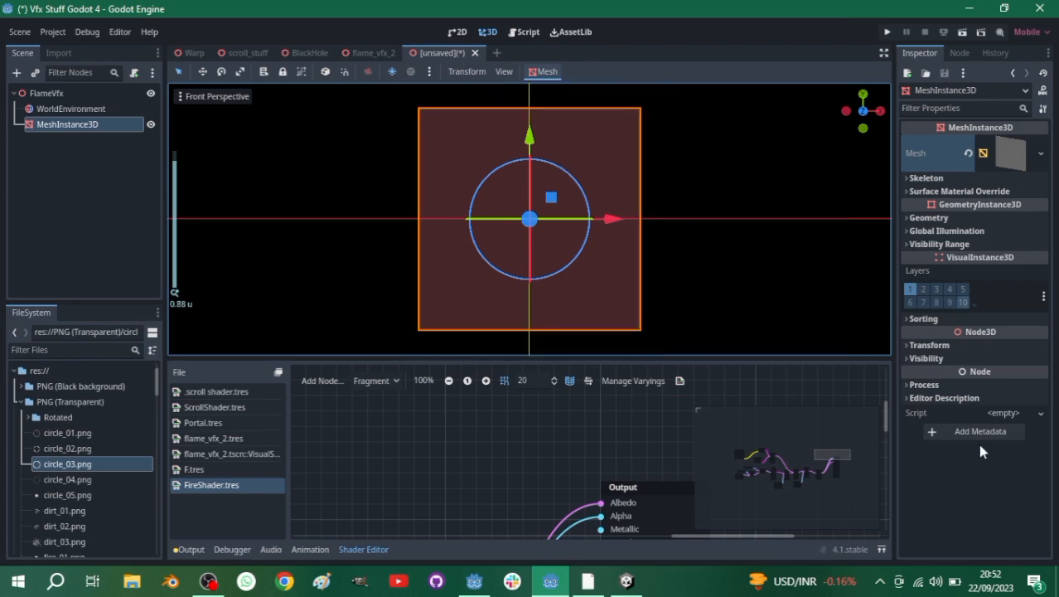
pyautogui.click(926, 220)
pyautogui.click(999, 233)
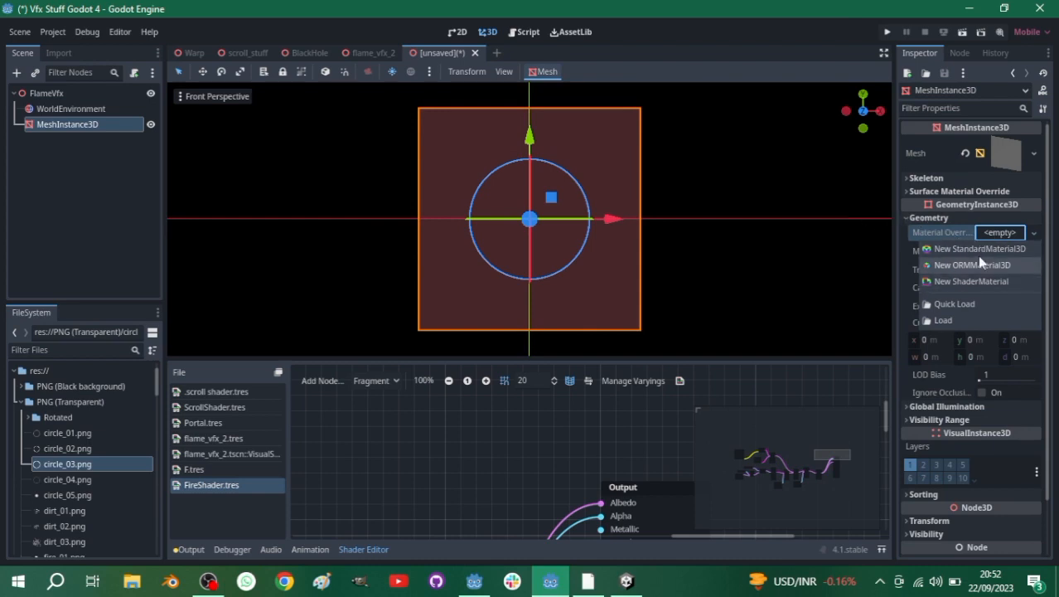
pyautogui.click(969, 282)
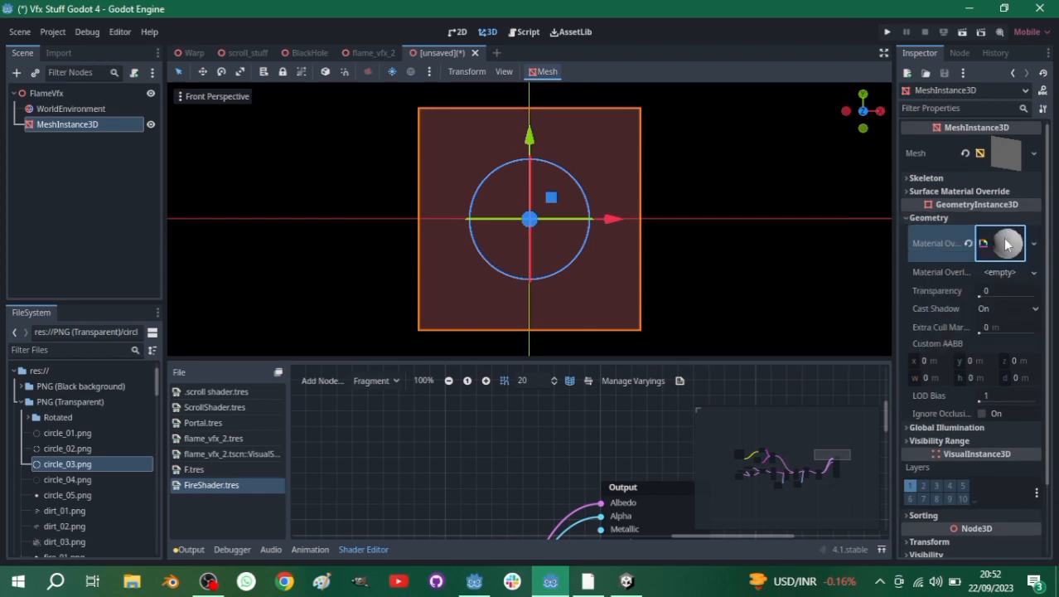
# - Create a new spatial VisualShader for the override material and save it as res://FireShder.tres
pyautogui.click(1006, 244)
pyautogui.click(1003, 360)
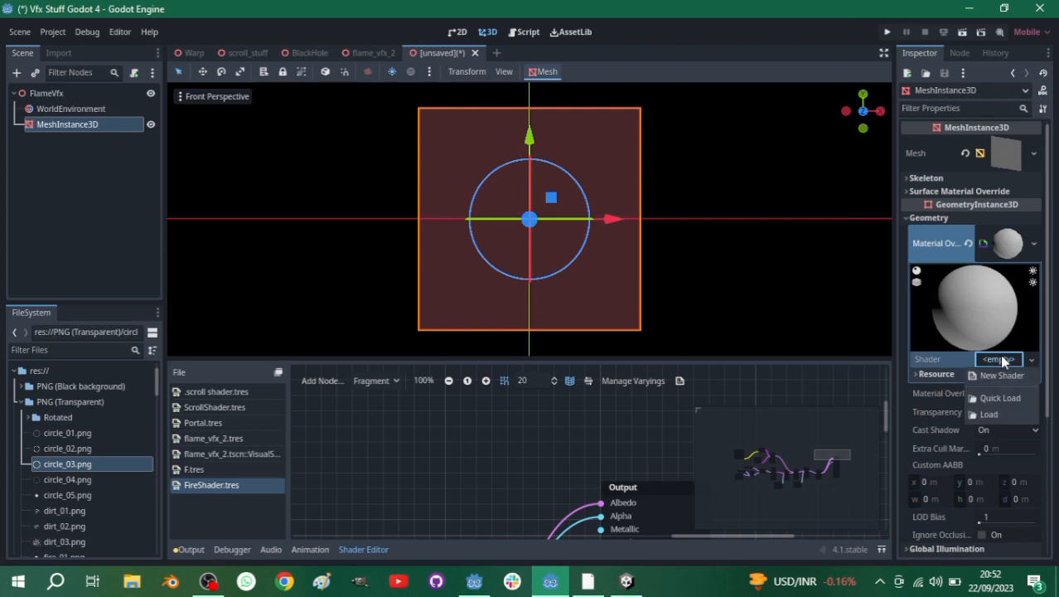
pyautogui.click(1004, 371)
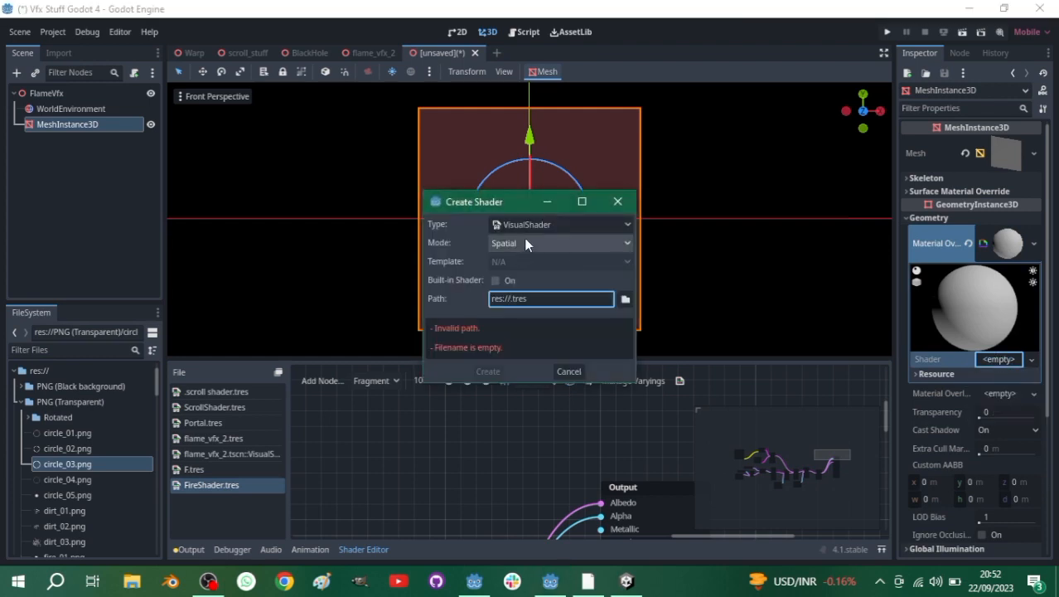
pyautogui.click(535, 217)
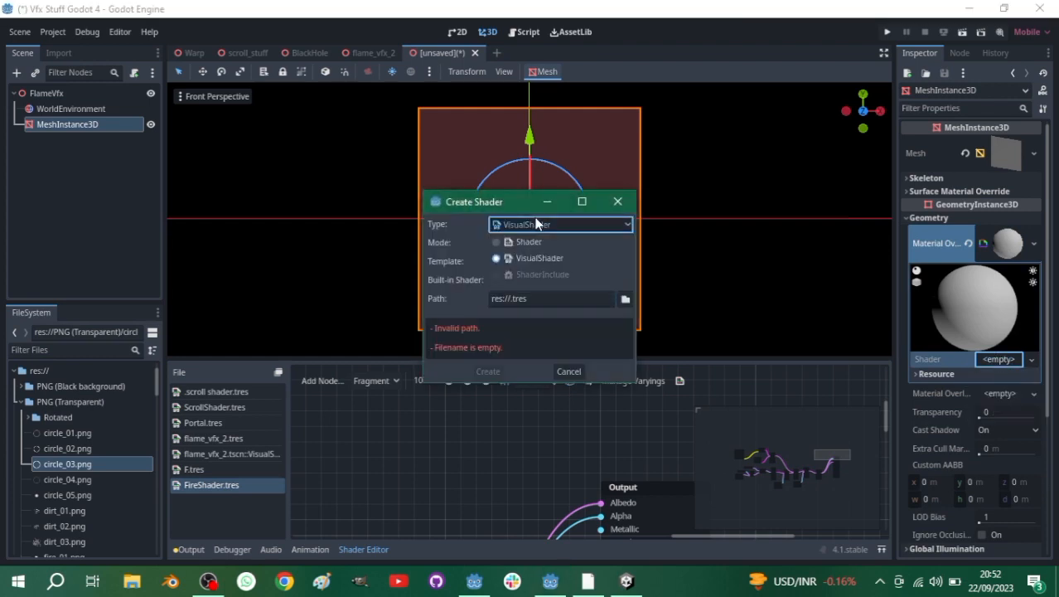
pyautogui.click(526, 259)
pyautogui.click(512, 299)
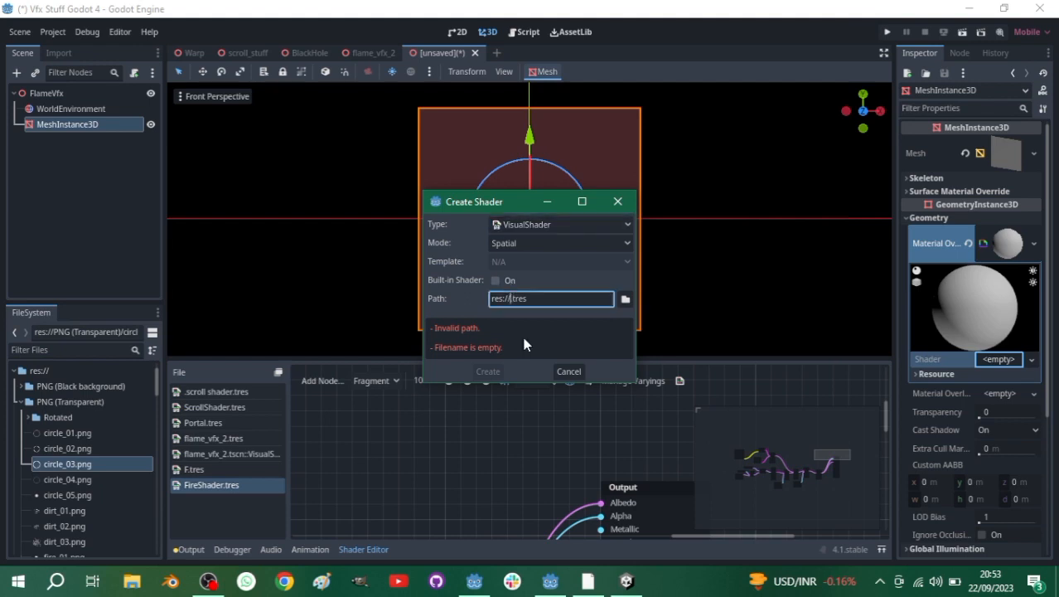
pyautogui.write('Fi')
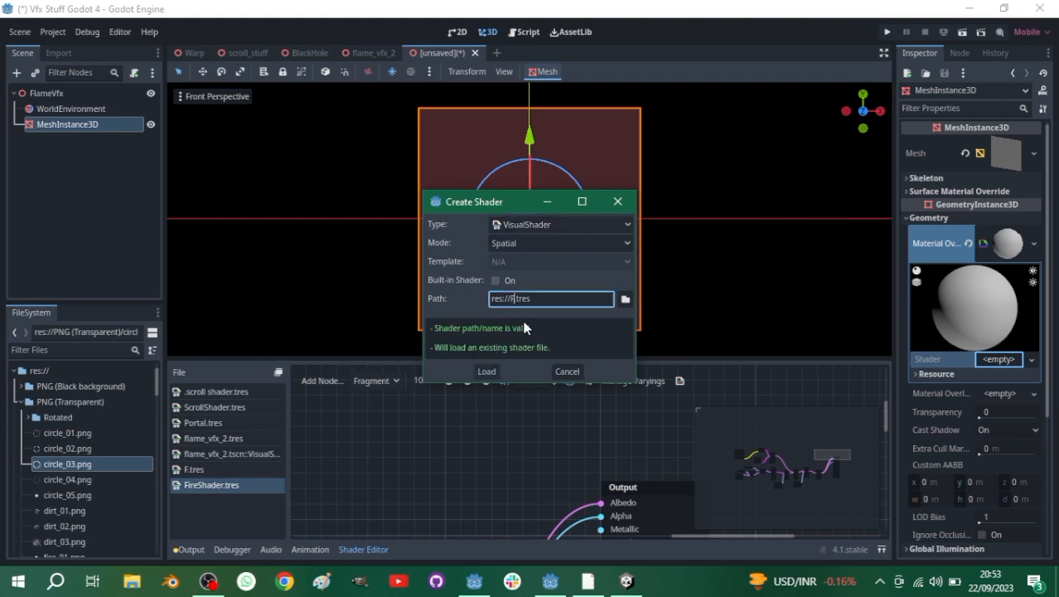
pyautogui.write('reVfx')
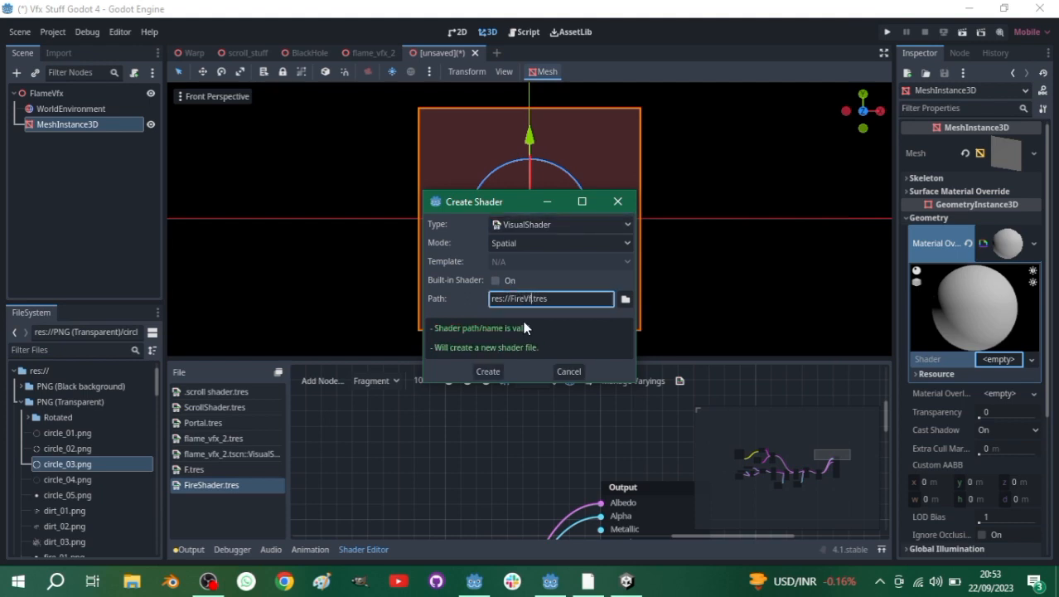
pyautogui.press('BackSpace')
pyautogui.press('BackSpace')
pyautogui.press('BackSpace')
pyautogui.write('Shder')
pyautogui.click(492, 371)
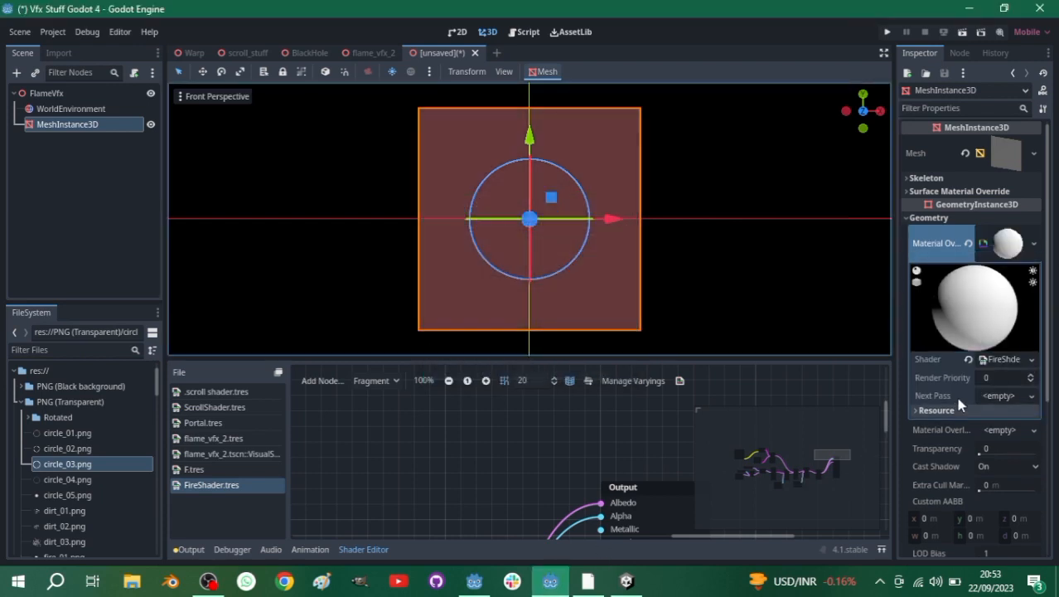
# - Open the FireShder graph for editing and enlarge the shader editor so the Output node fits in view
pyautogui.click(999, 359)
pyautogui.scroll(-4, 580, 449)
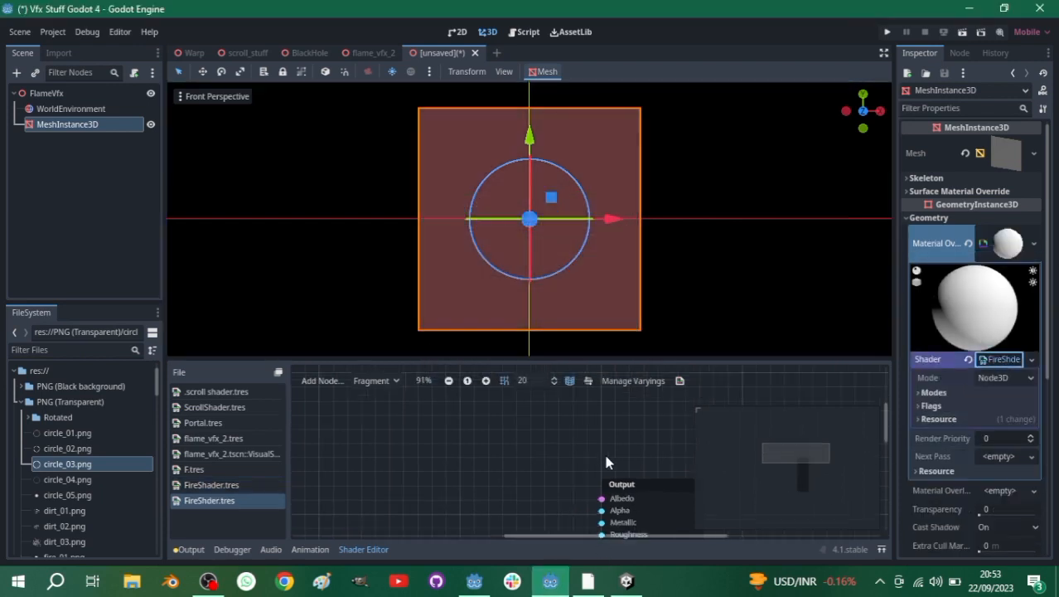
pyautogui.scroll(-2, 586, 416)
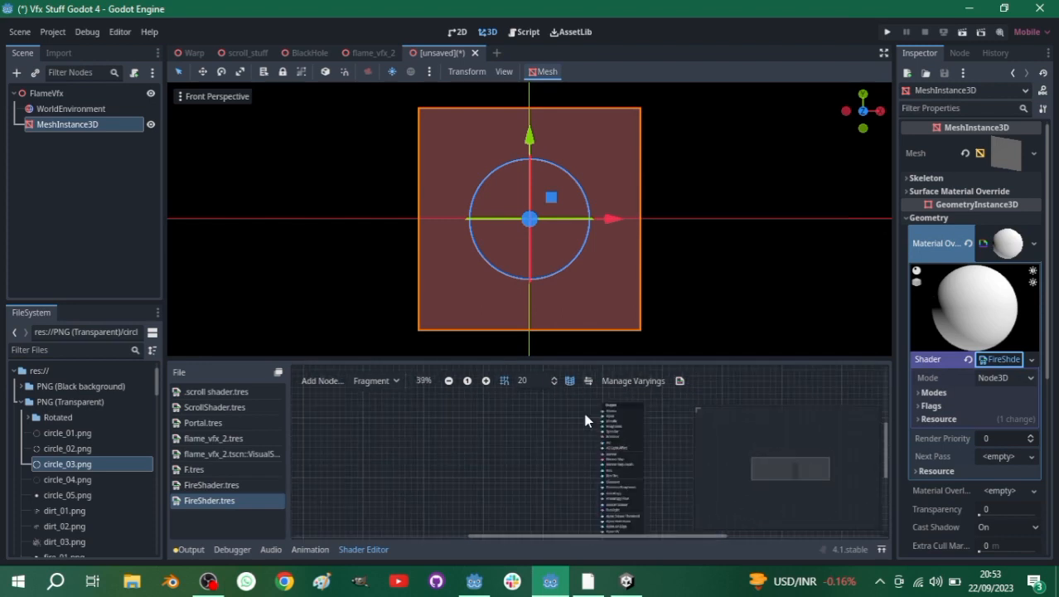
pyautogui.moveTo(575, 359); pyautogui.dragTo(561, 208)
pyautogui.scroll(3, 581, 327)
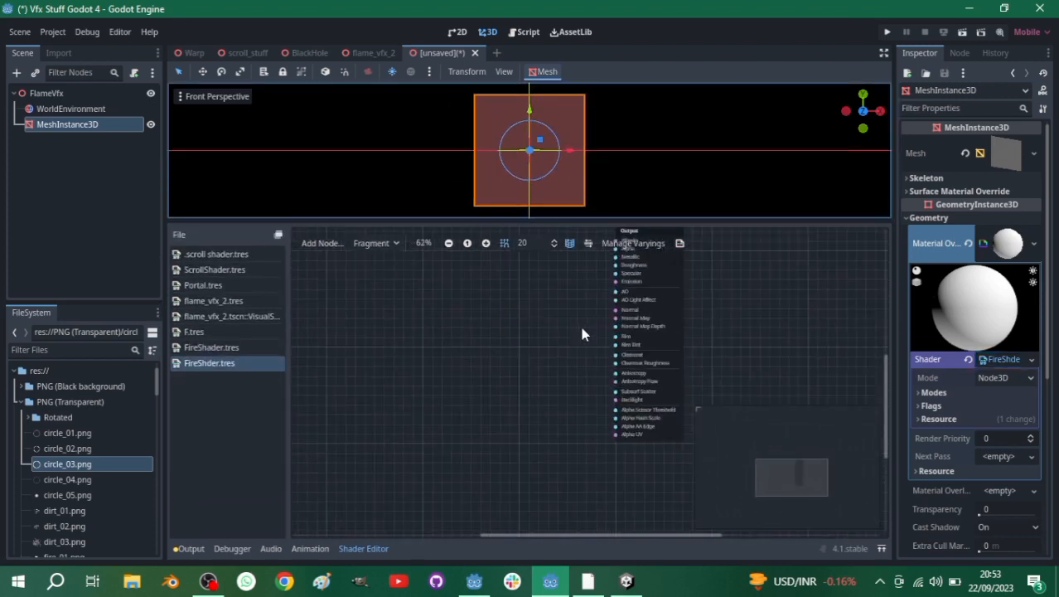
pyautogui.moveTo(595, 298); pyautogui.dragTo(605, 365, button='middle')
pyautogui.scroll(4, 558, 320)
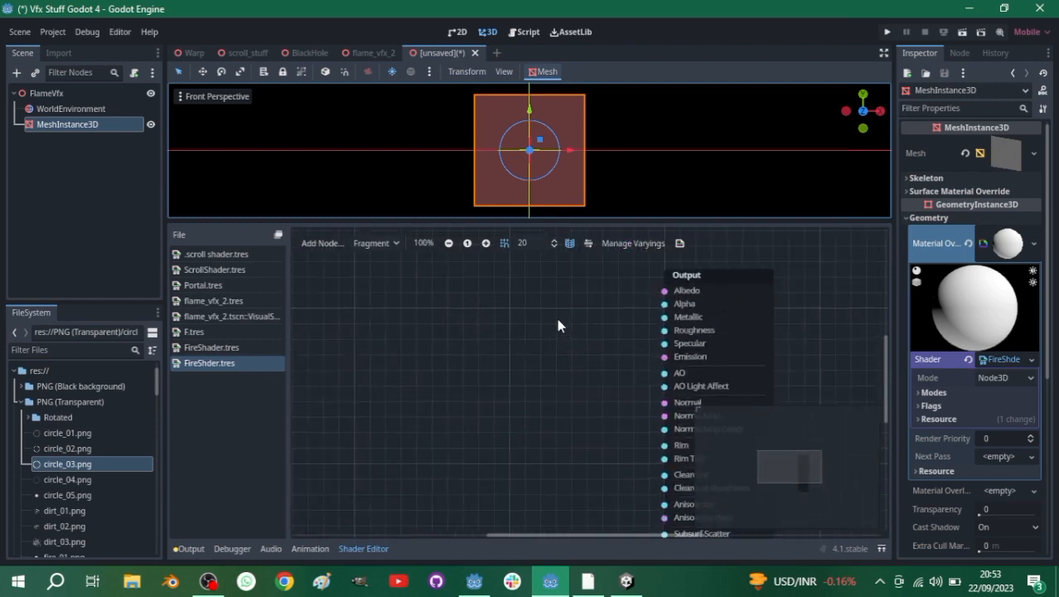
pyautogui.scroll(-2, 609, 315)
pyautogui.scroll(-2, 610, 315)
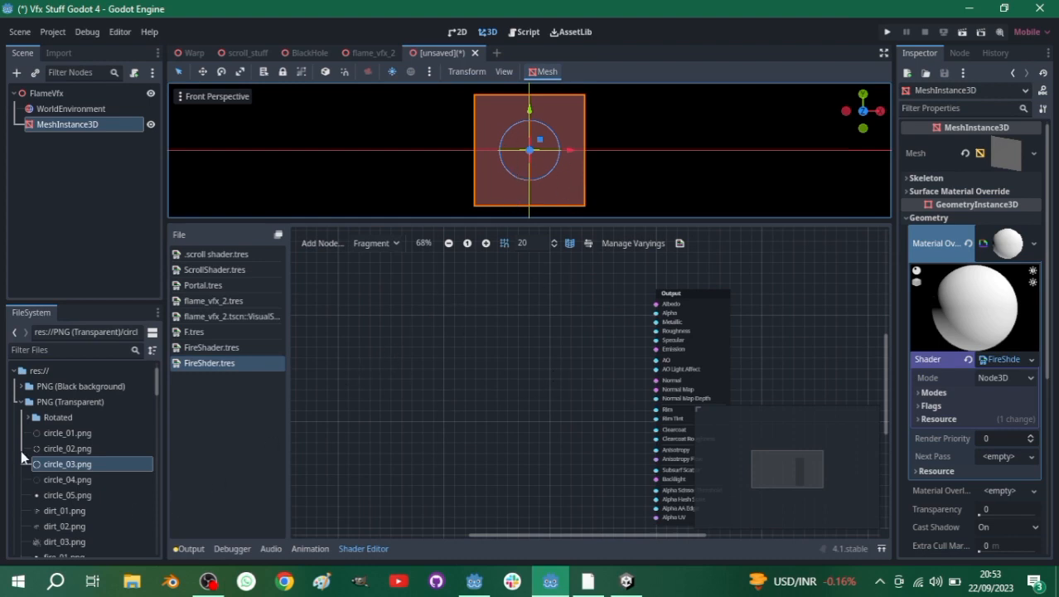
# - Collapse the PNG (Transparent) folder in the project files
pyautogui.scroll(-2, 33, 452)
pyautogui.scroll(3, 42, 444)
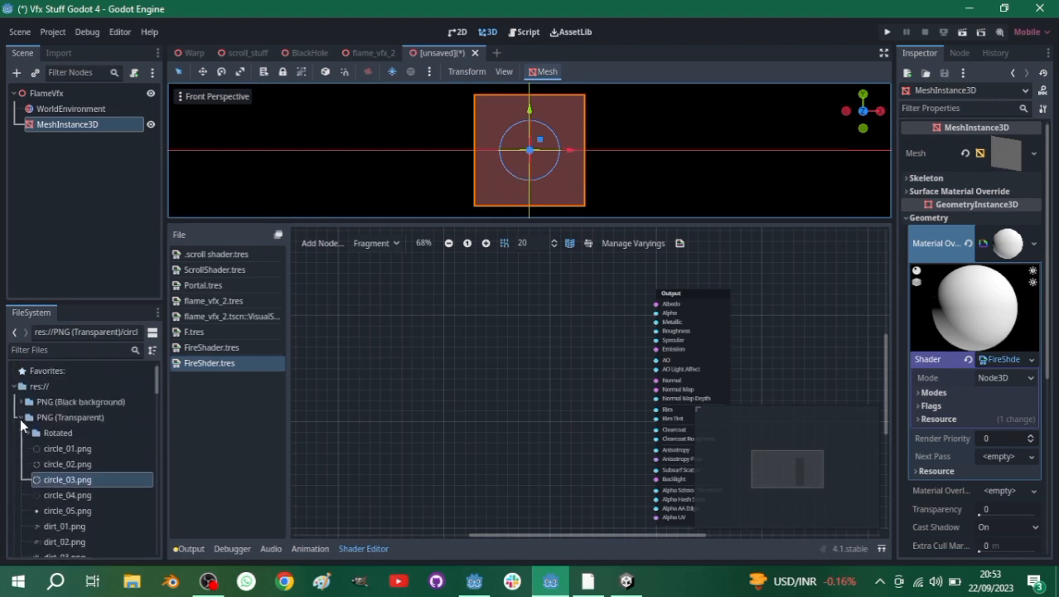
pyautogui.click(20, 419)
pyautogui.scroll(-2, 29, 439)
pyautogui.scroll(2, 31, 446)
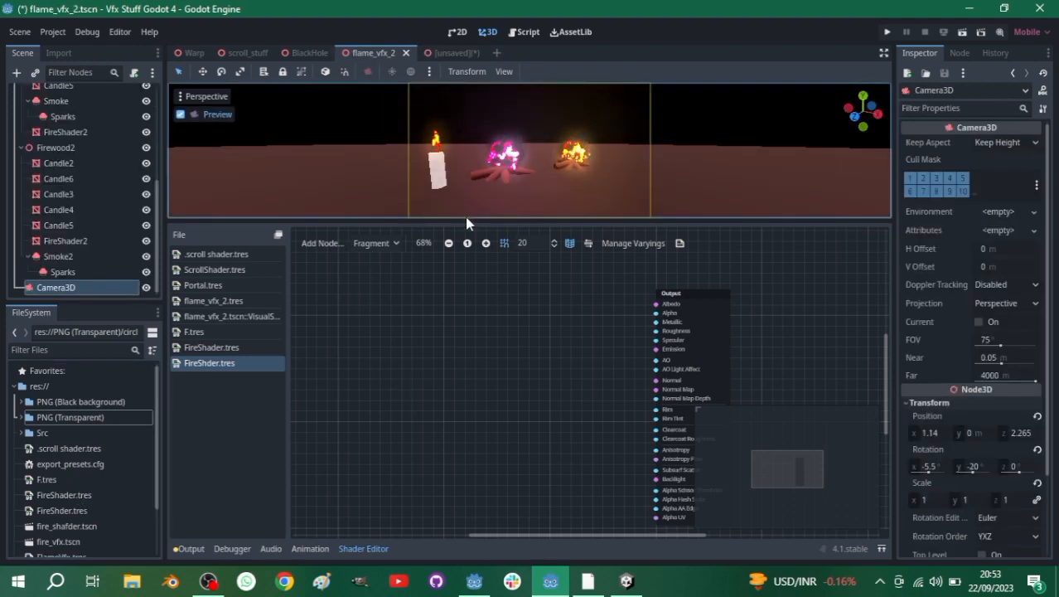
# - Examine the candle and firewood flames in the flame_vfx_2 scene at a larger size, then return to the unsaved scene
pyautogui.moveTo(466, 221); pyautogui.dragTo(466, 358)
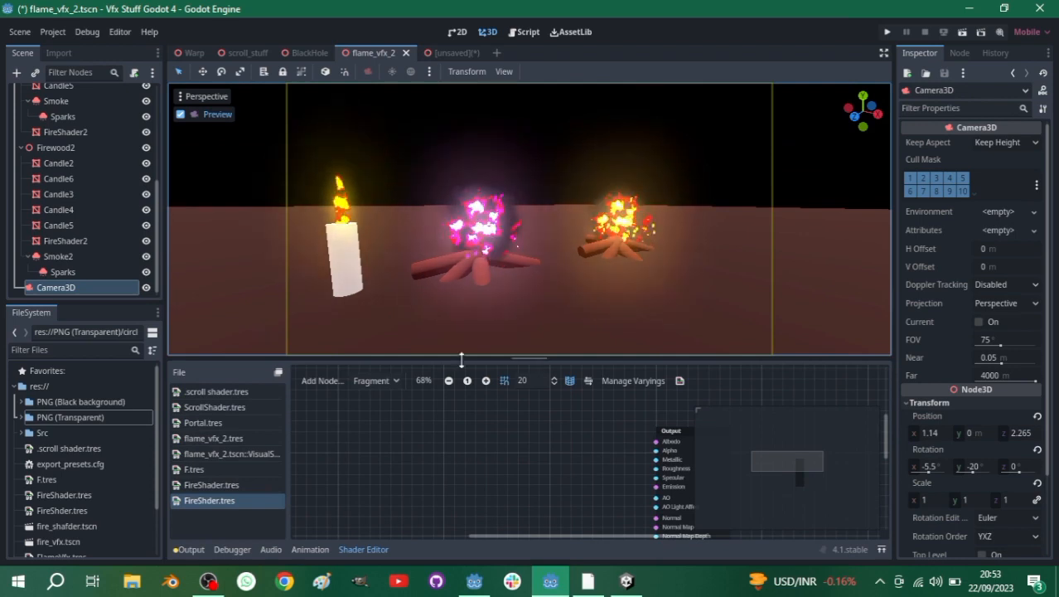
pyautogui.moveTo(462, 358); pyautogui.dragTo(448, 181)
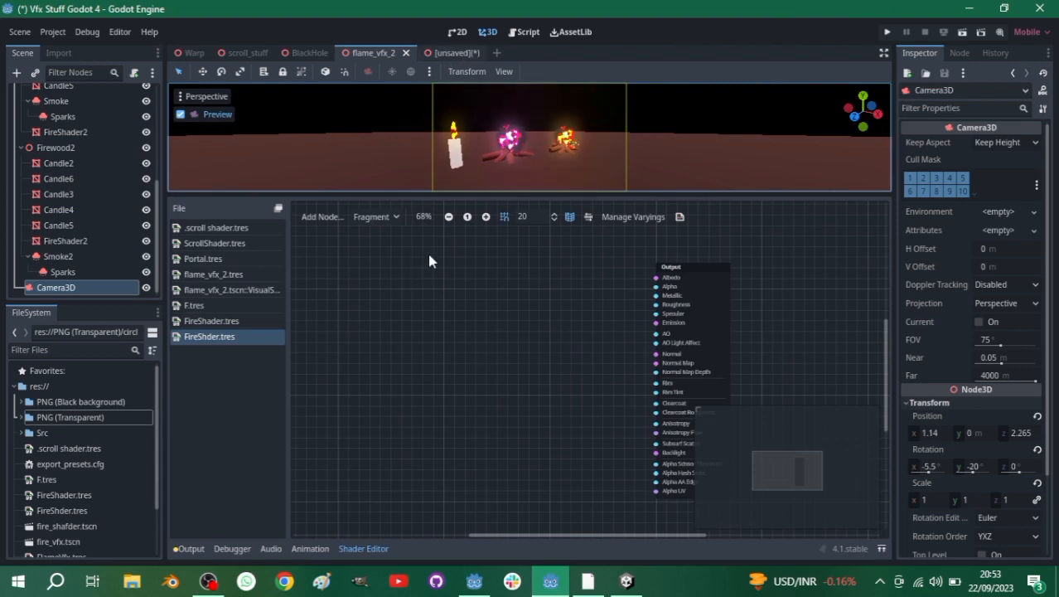
pyautogui.click(451, 53)
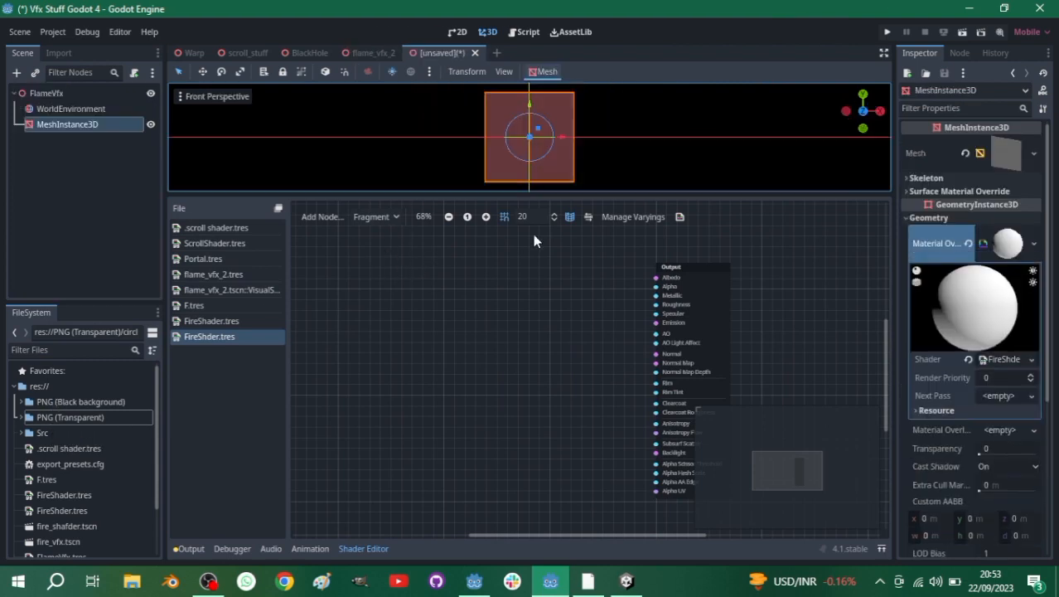
# - Search the asset library for "kenney"
pyautogui.click(572, 33)
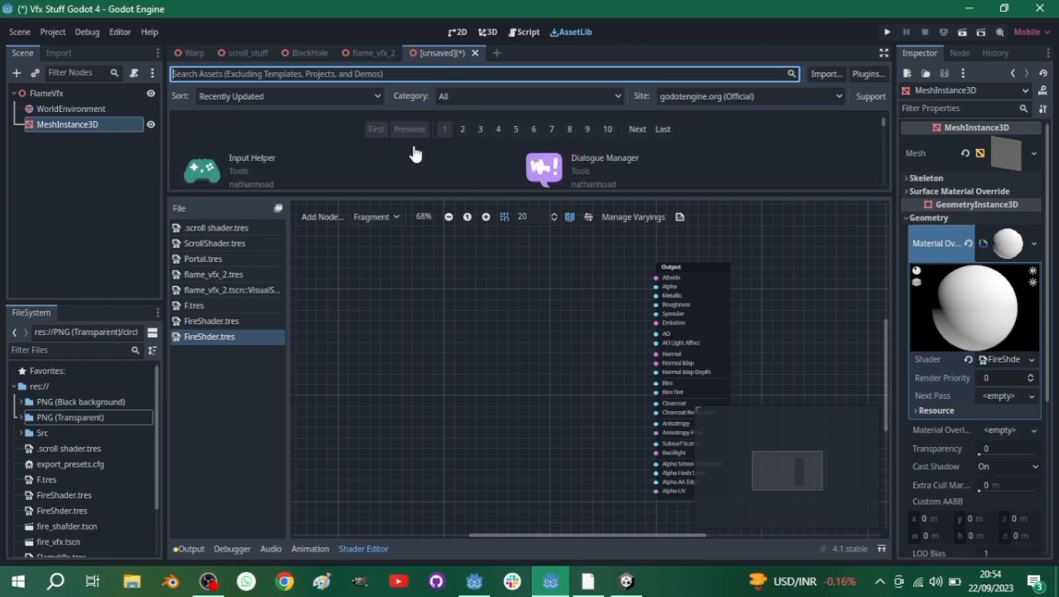
pyautogui.write('kenney')
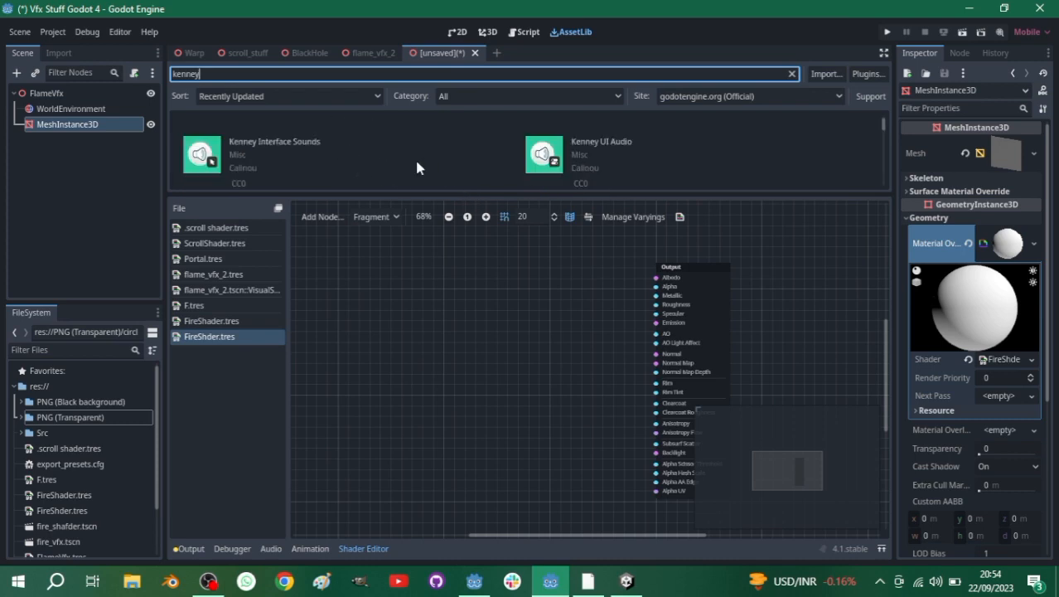
# - Look at the Kenney Particle Pack details in the asset library, close them, and return to the 3D viewport
pyautogui.moveTo(468, 196); pyautogui.dragTo(469, 348)
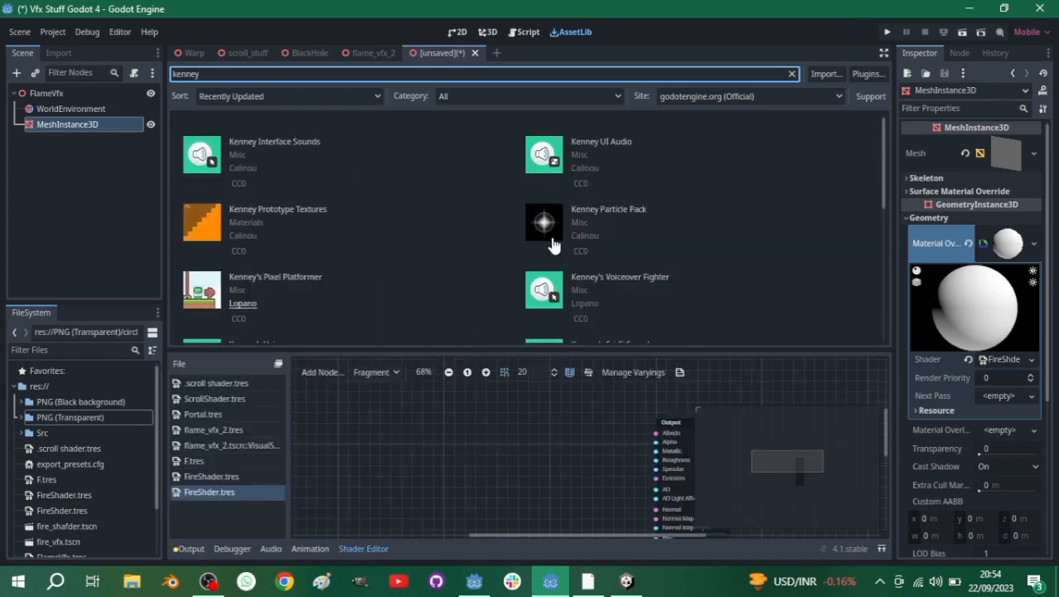
pyautogui.click(592, 212)
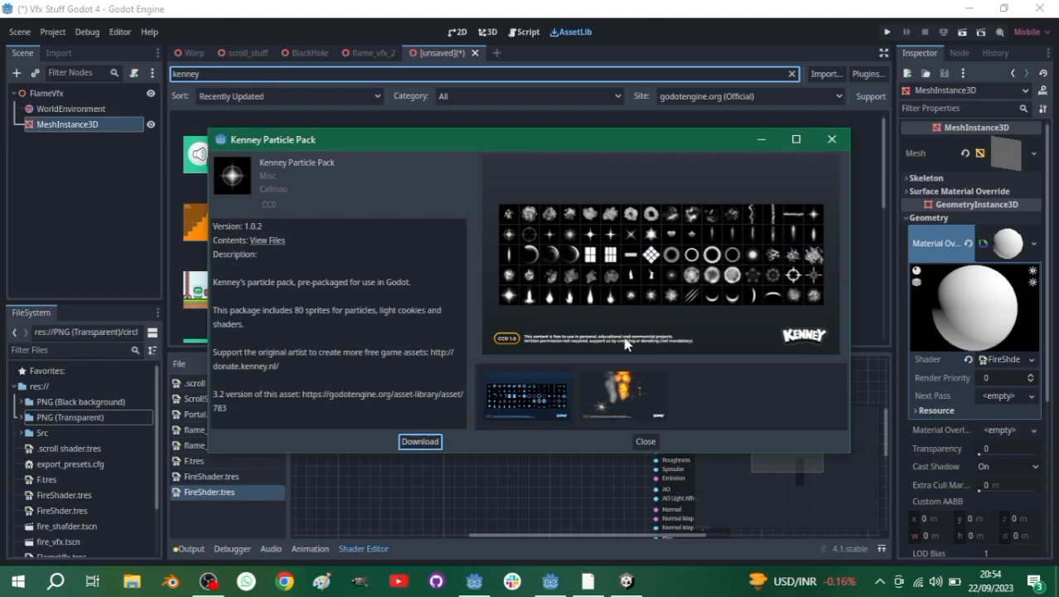
pyautogui.click(645, 441)
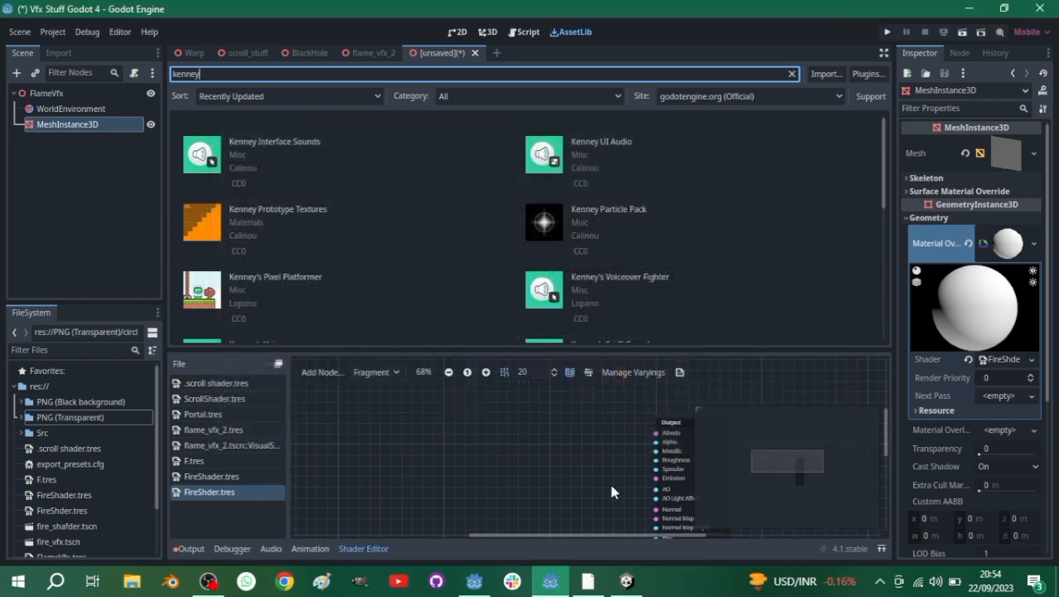
pyautogui.click(489, 32)
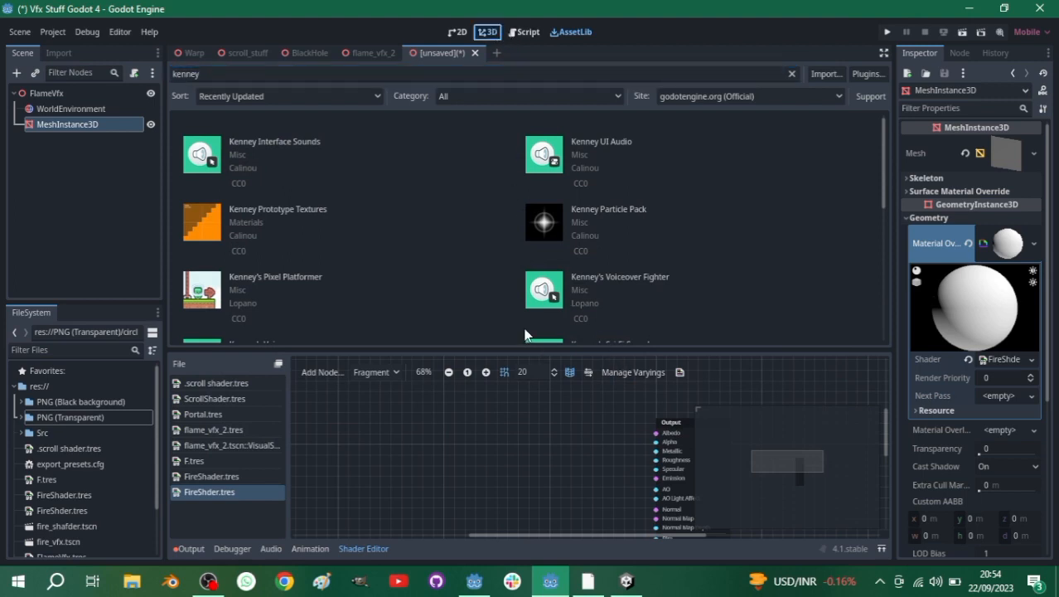
pyautogui.click(479, 33)
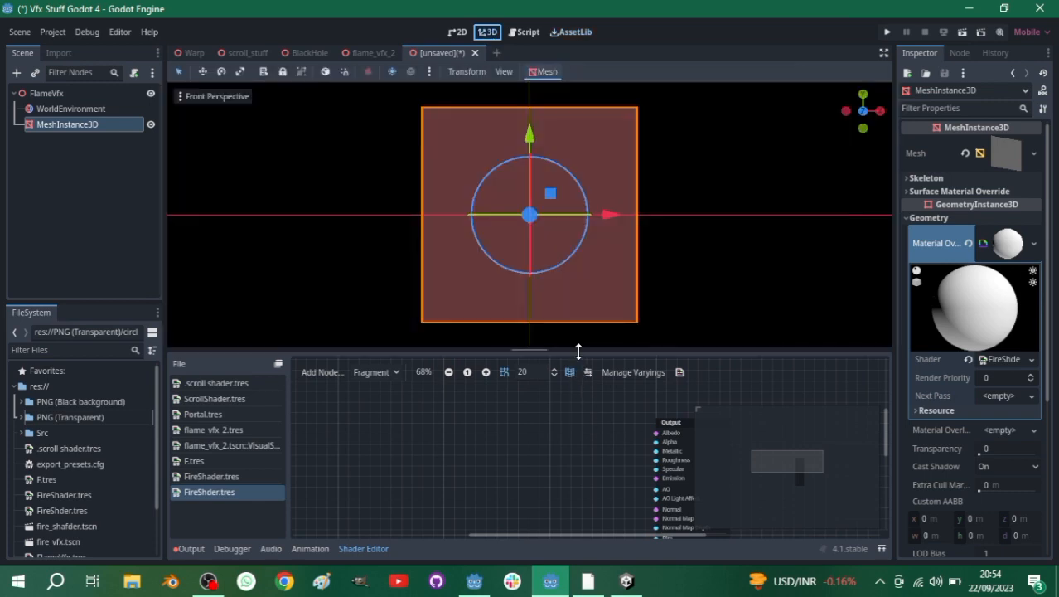
# - Enlarge the shader editor to make room for building the FireShder graph beside the Output node
pyautogui.moveTo(578, 353); pyautogui.dragTo(541, 177)
pyautogui.scroll(2, 611, 297)
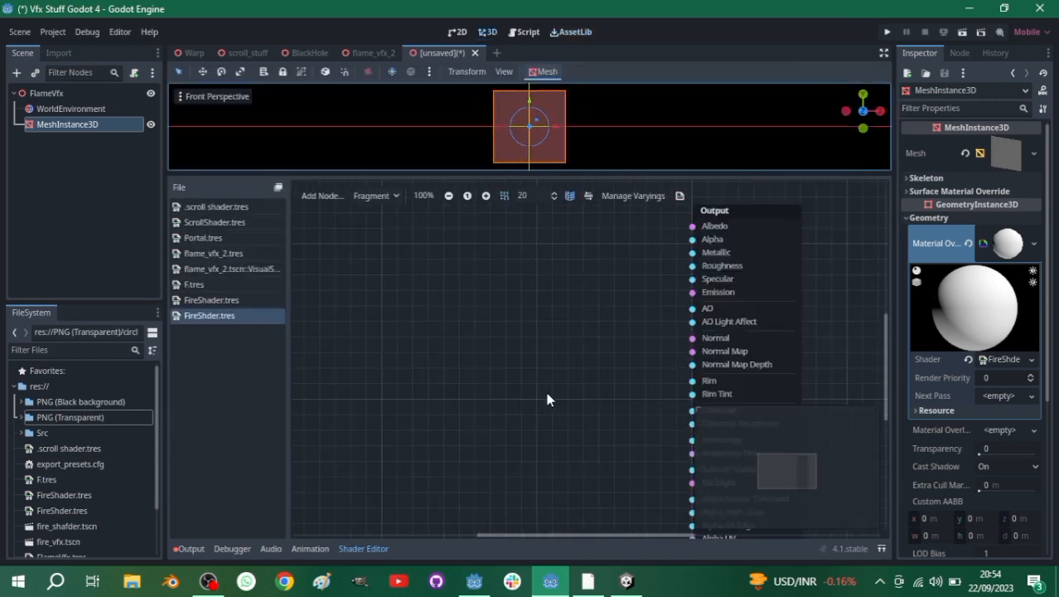
pyautogui.scroll(1, 544, 315)
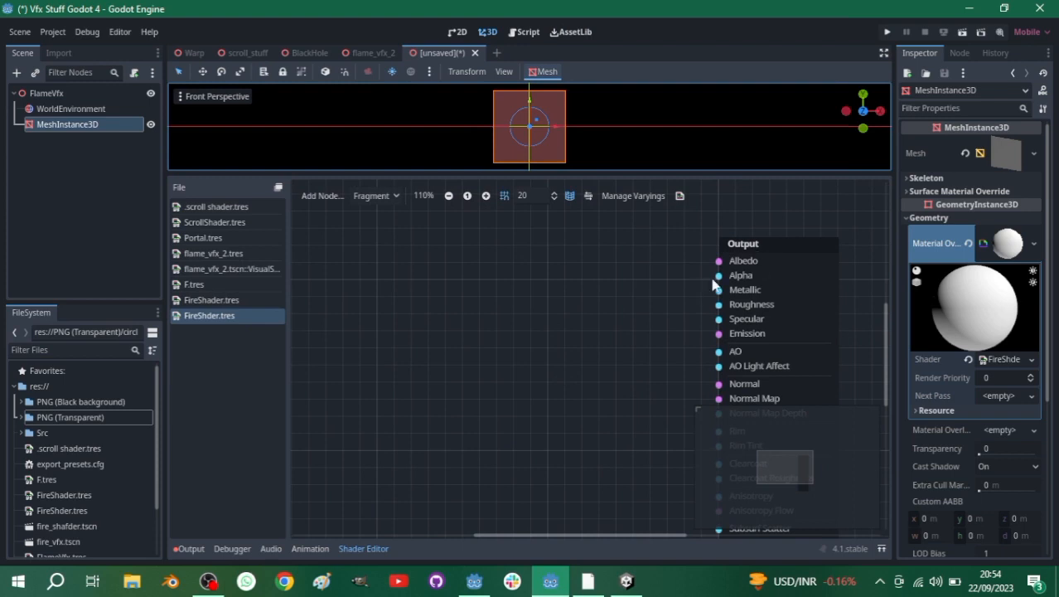
pyautogui.rightClick(389, 260)
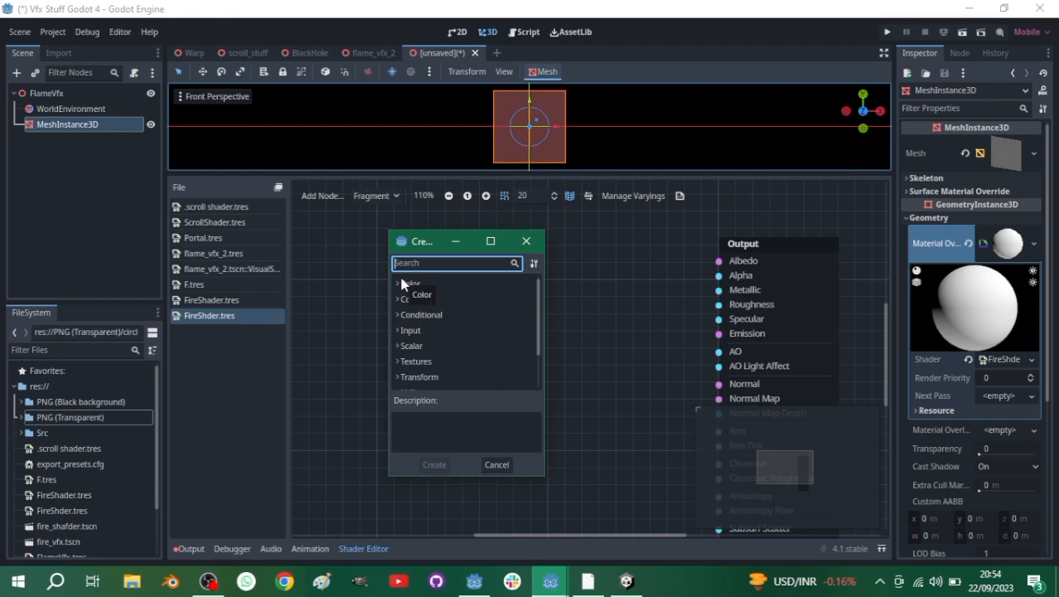
pyautogui.write('te')
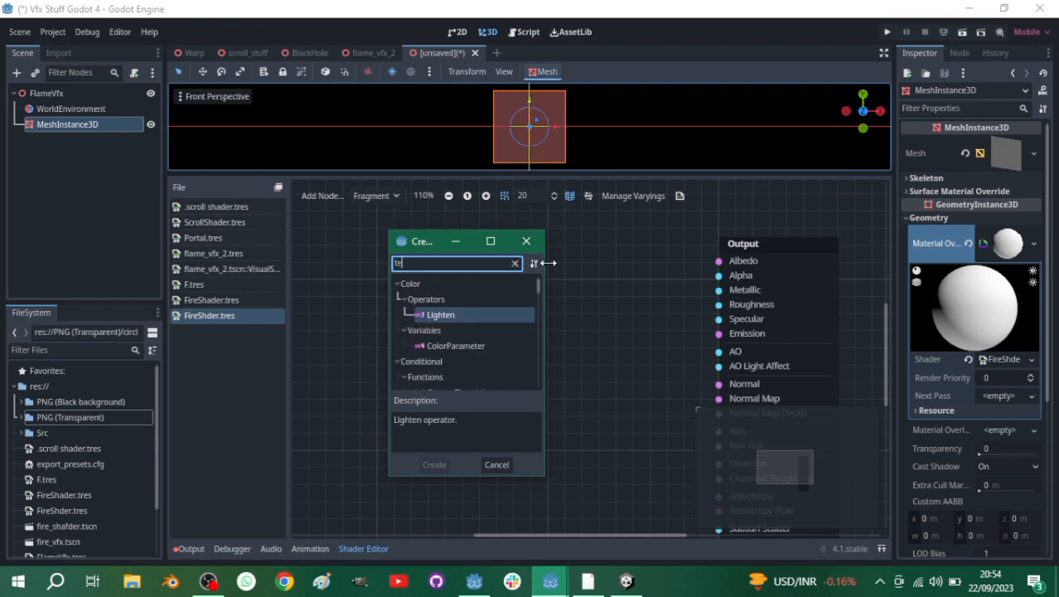
pyautogui.click(528, 241)
# - Add a Texture2D node to the FireShder fragment graph
pyautogui.rightClick(524, 264)
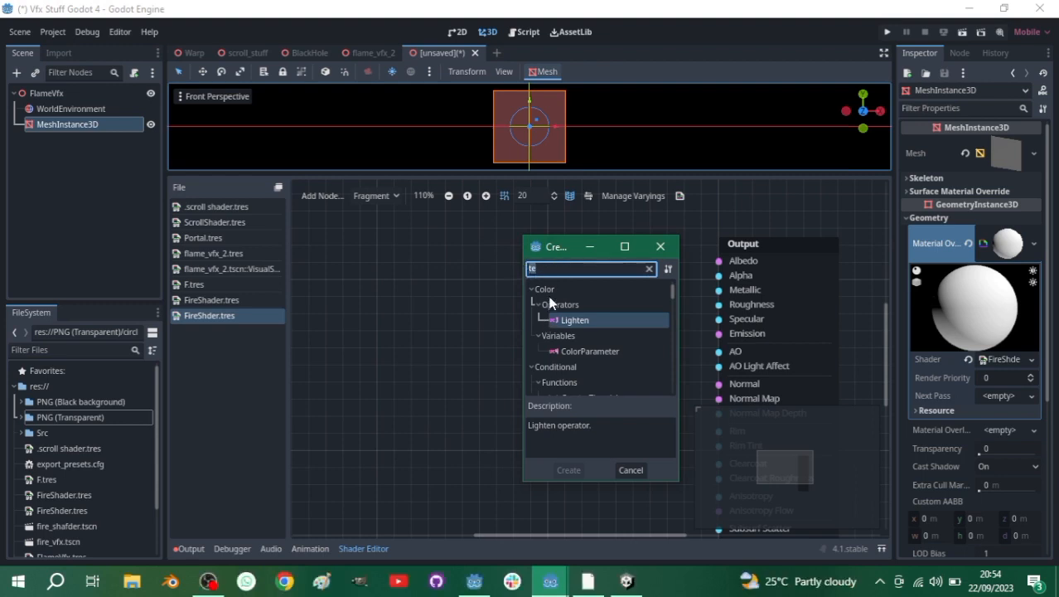
pyautogui.click(558, 270)
pyautogui.write('xtu')
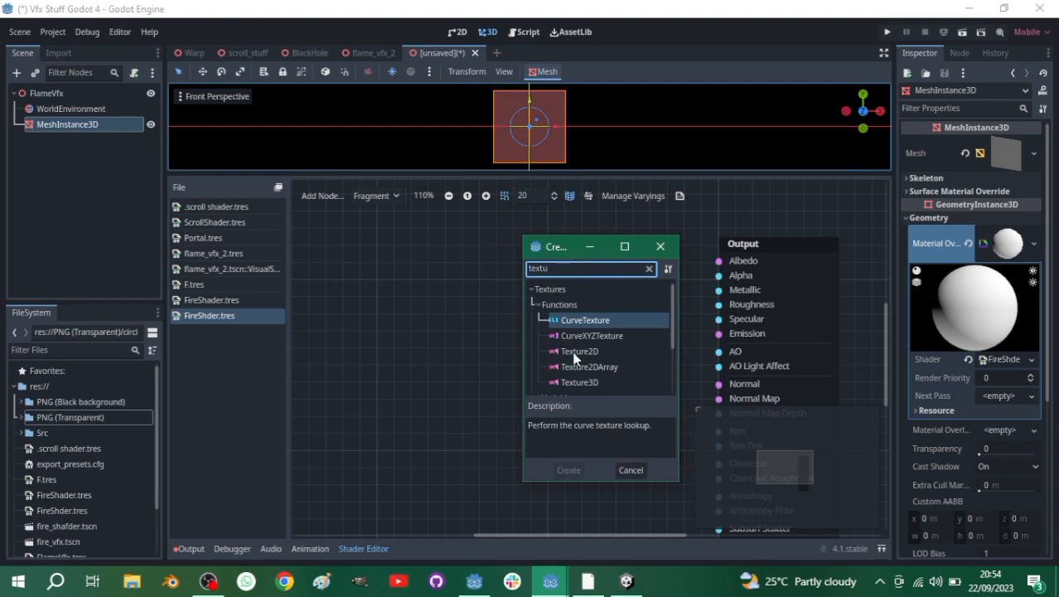
pyautogui.doubleClick(572, 352)
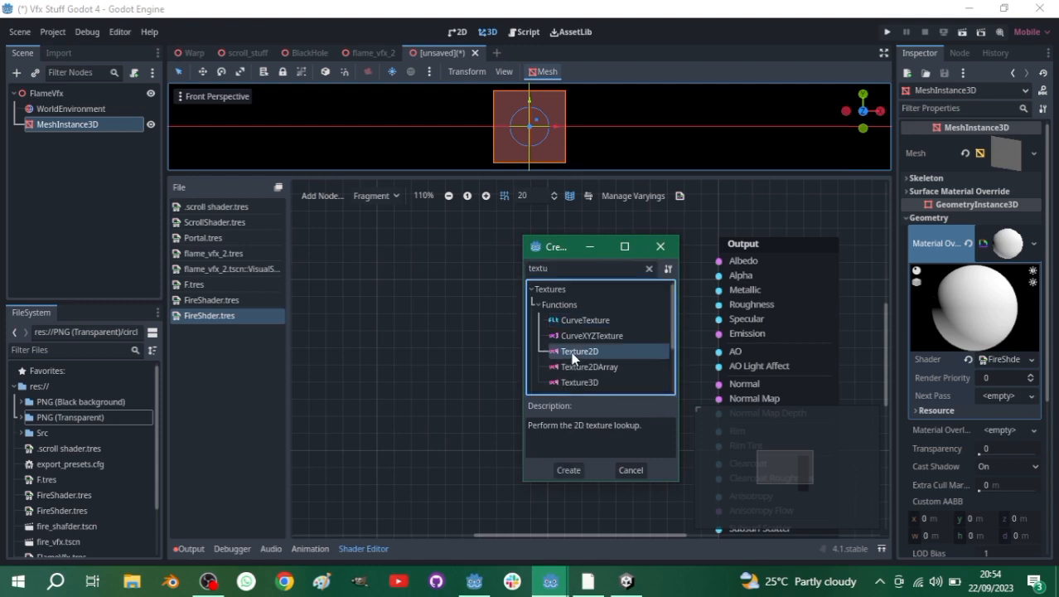
pyautogui.click(320, 197)
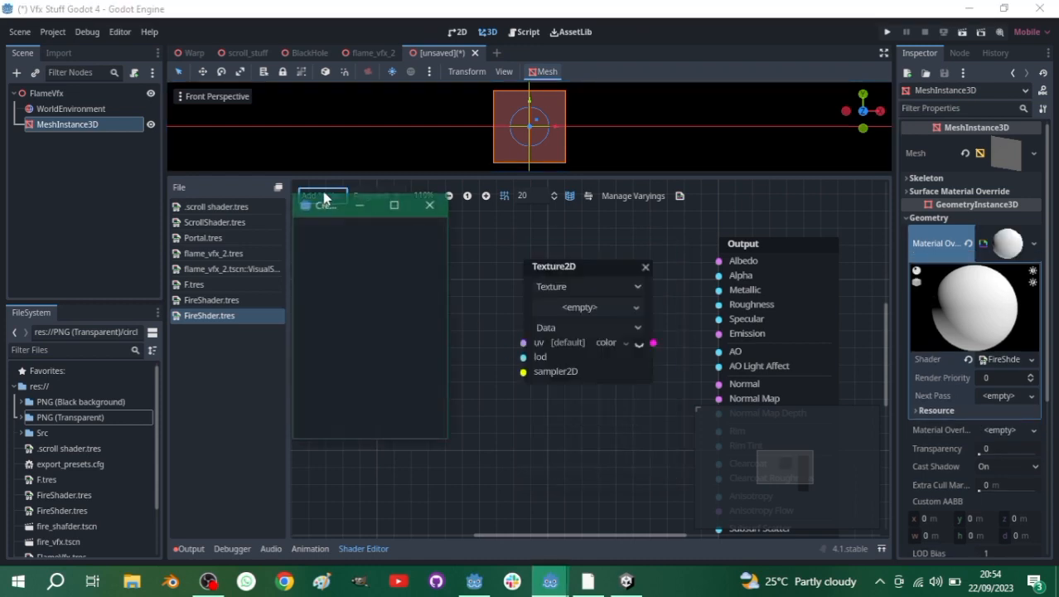
pyautogui.click(430, 205)
# - Position the Texture2D node to the left of the Output node, leaving a gap between the two
pyautogui.moveTo(591, 268); pyautogui.dragTo(421, 251)
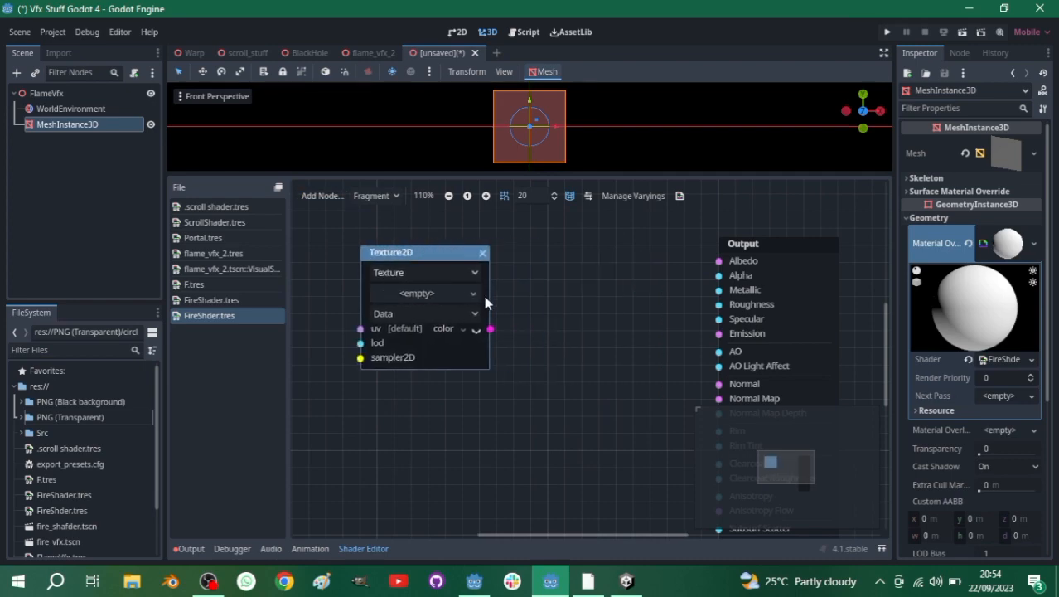
pyautogui.scroll(-3, 483, 293)
pyautogui.moveTo(550, 310); pyautogui.dragTo(670, 341, button='middle')
pyautogui.moveTo(529, 289); pyautogui.dragTo(274, 279)
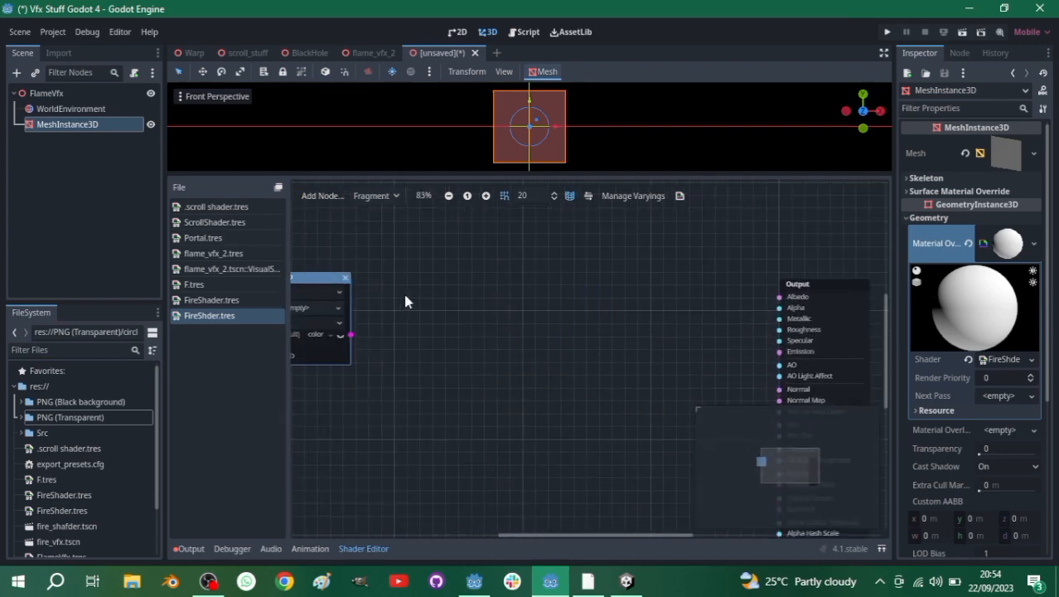
pyautogui.scroll(-4, 471, 307)
pyautogui.scroll(1, 510, 326)
pyautogui.moveTo(511, 326); pyautogui.dragTo(668, 330, button='middle')
pyautogui.scroll(5, 519, 351)
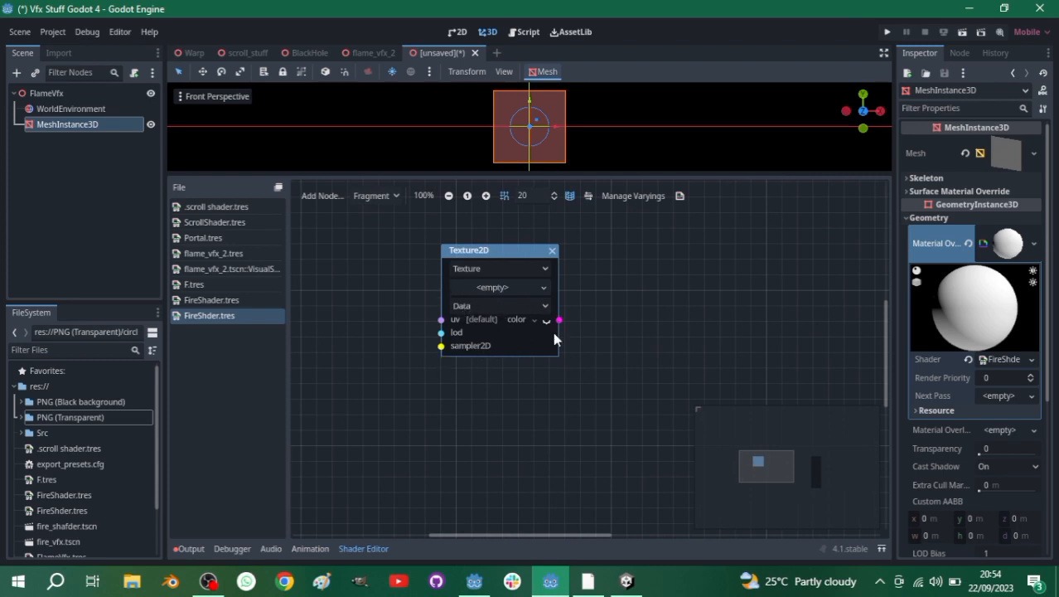
pyautogui.scroll(-4, 608, 325)
pyautogui.moveTo(675, 315); pyautogui.dragTo(565, 302, button='middle')
pyautogui.moveTo(436, 262); pyautogui.dragTo(628, 256)
pyautogui.moveTo(684, 282); pyautogui.dragTo(577, 316, button='middle')
pyautogui.scroll(1, 575, 315)
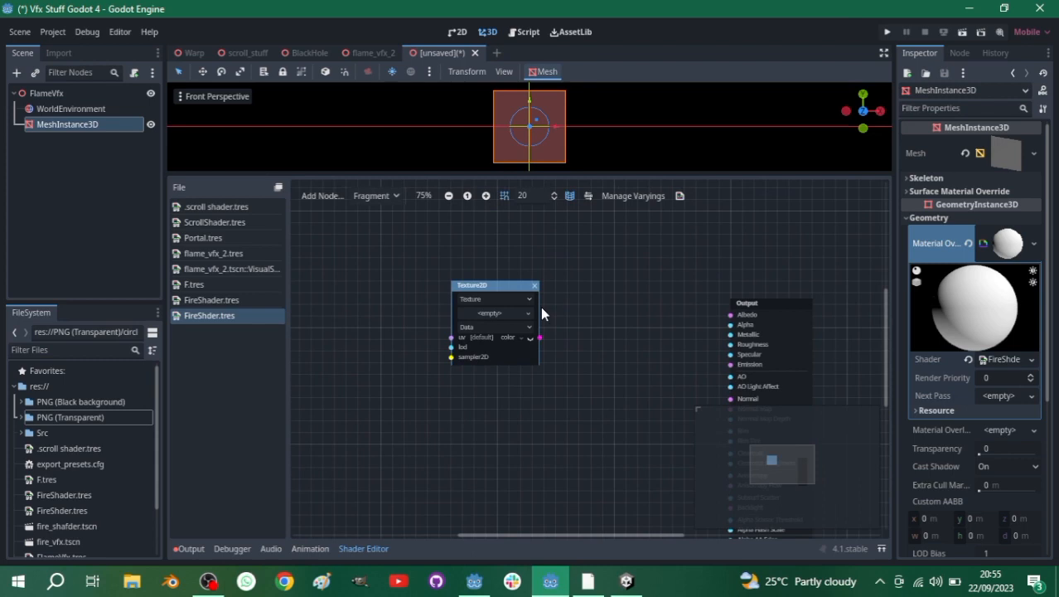
# - Assign flame_05.png from the PNG (Transparent) folder as the texture of the Texture2D node
pyautogui.click(57, 414)
pyautogui.scroll(-2, 59, 400)
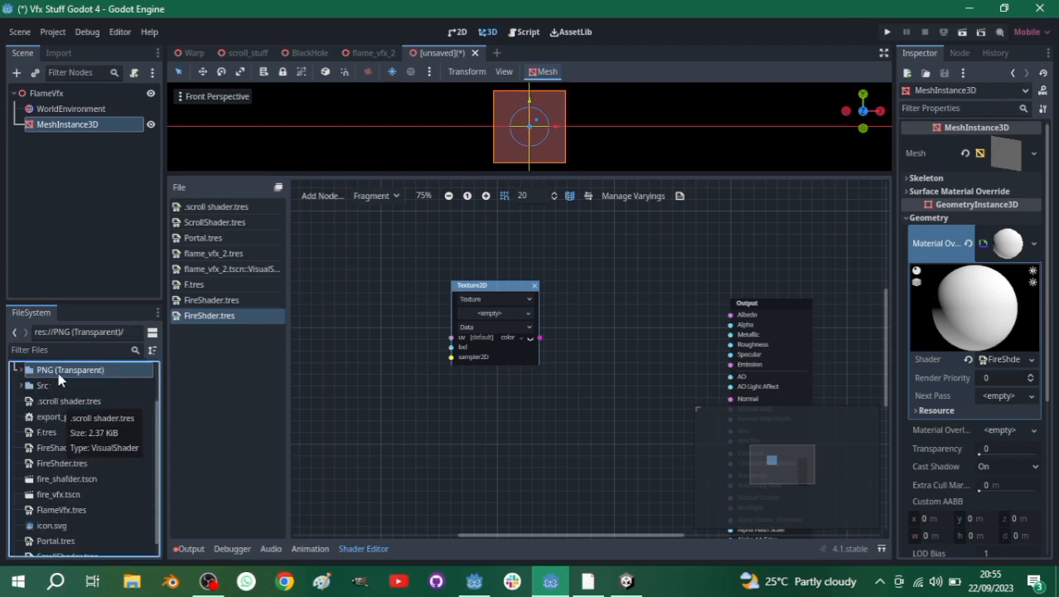
pyautogui.doubleClick(58, 372)
pyautogui.scroll(-5, 60, 431)
pyautogui.scroll(-1, 58, 489)
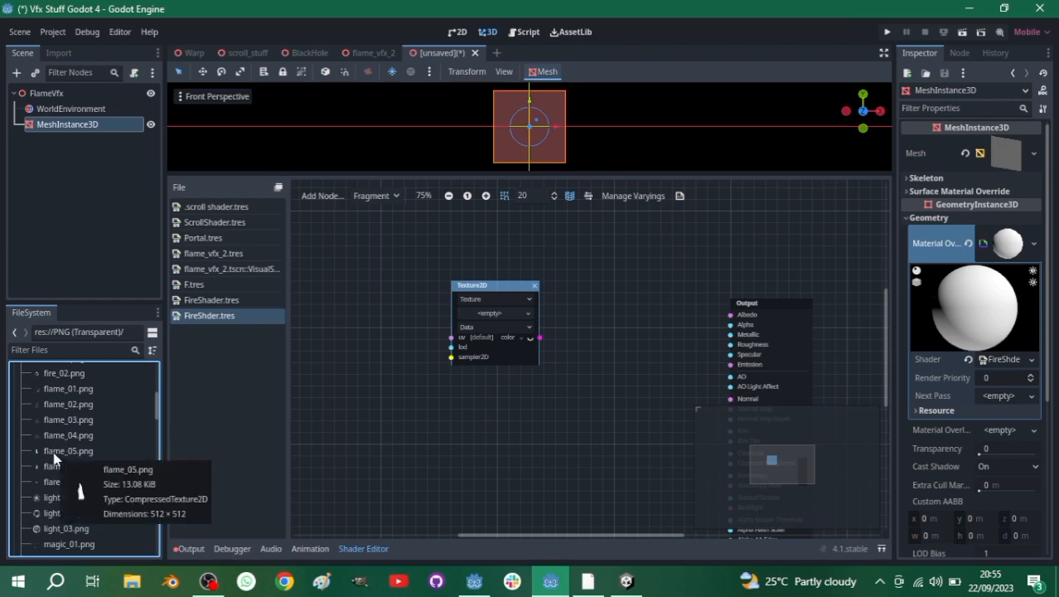
pyautogui.click(54, 455)
pyautogui.moveTo(58, 451); pyautogui.dragTo(494, 324)
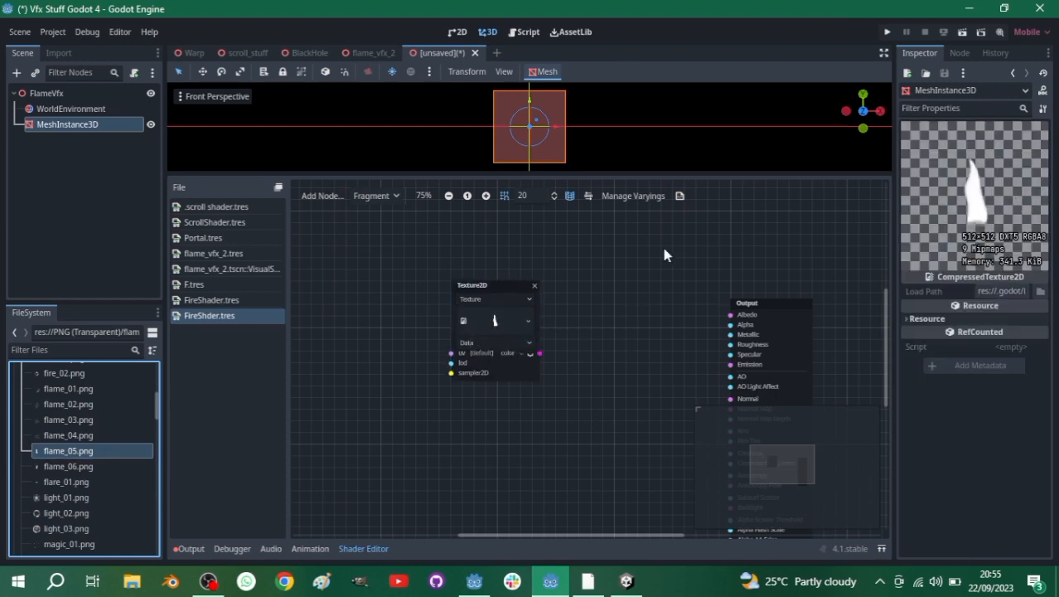
# - Connect the Texture2D color output to the Output node's Albedo and enlarge the 3D viewport to view the quad
pyautogui.keyDown('ctrl'); pyautogui.scroll(1, 634, 246); pyautogui.keyUp('ctrl')
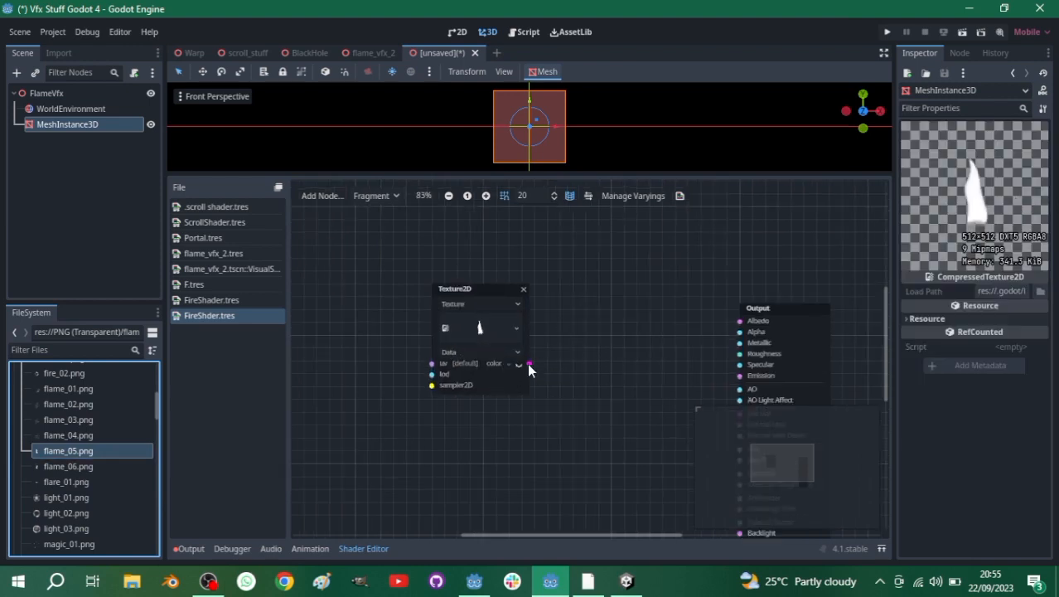
pyautogui.moveTo(529, 364); pyautogui.dragTo(739, 321)
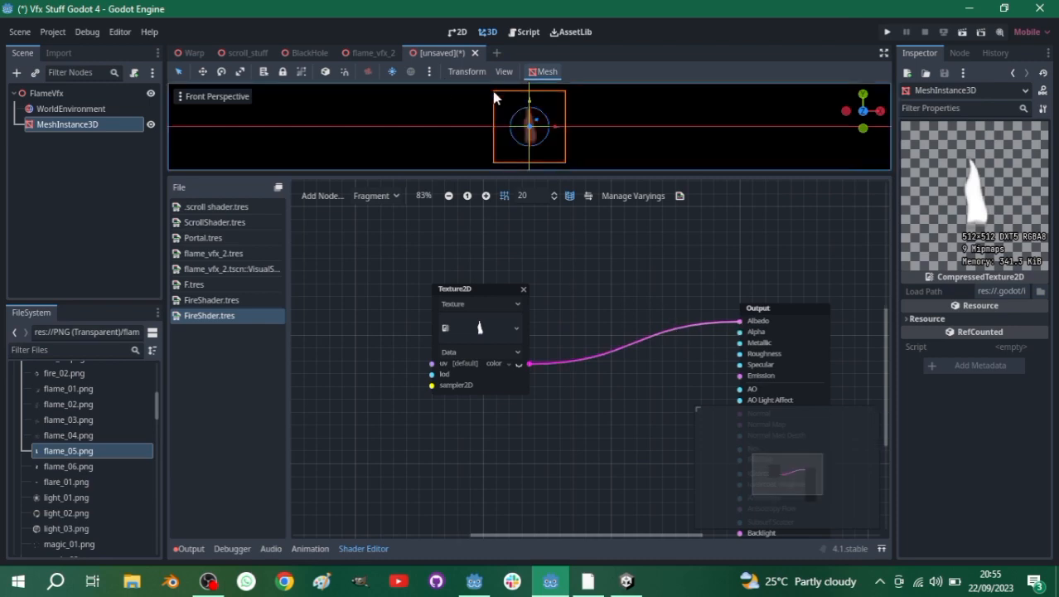
pyautogui.scroll(5, 529, 117)
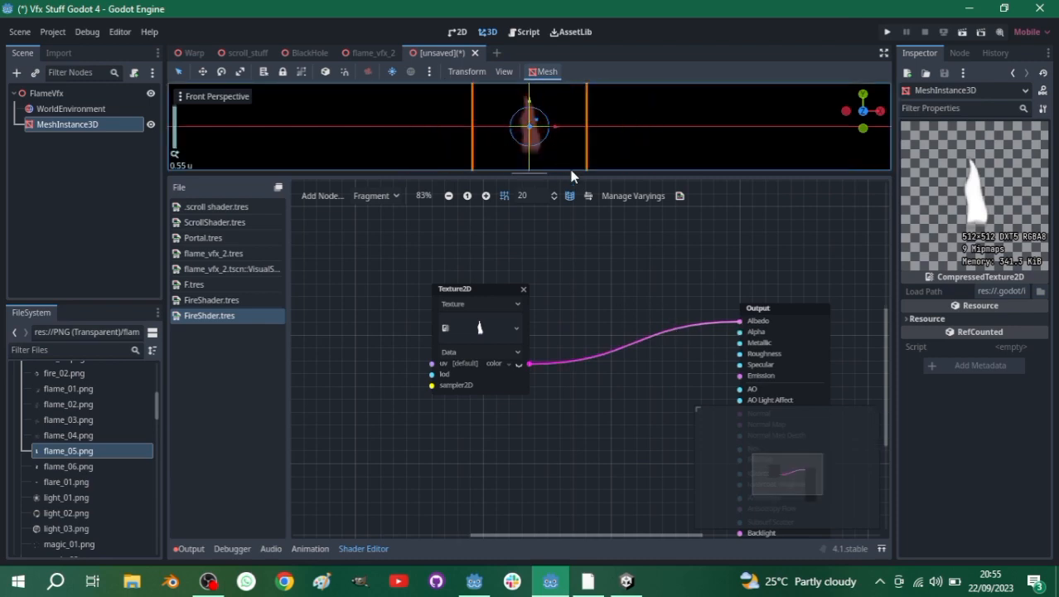
pyautogui.moveTo(571, 175); pyautogui.dragTo(572, 253)
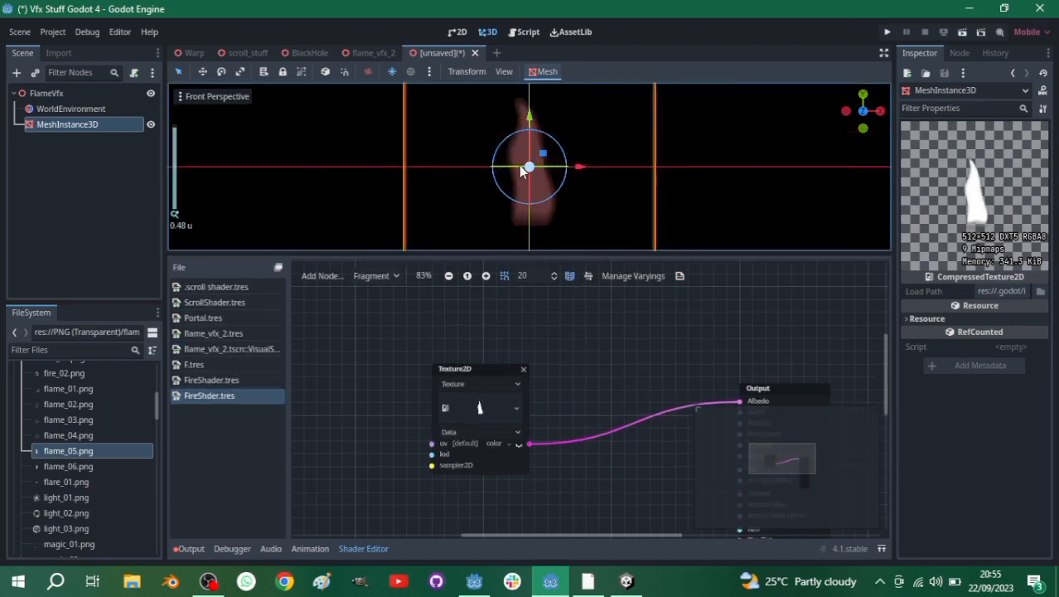
# - Set the WorldEnvironment background mode to Sky
pyautogui.click(55, 108)
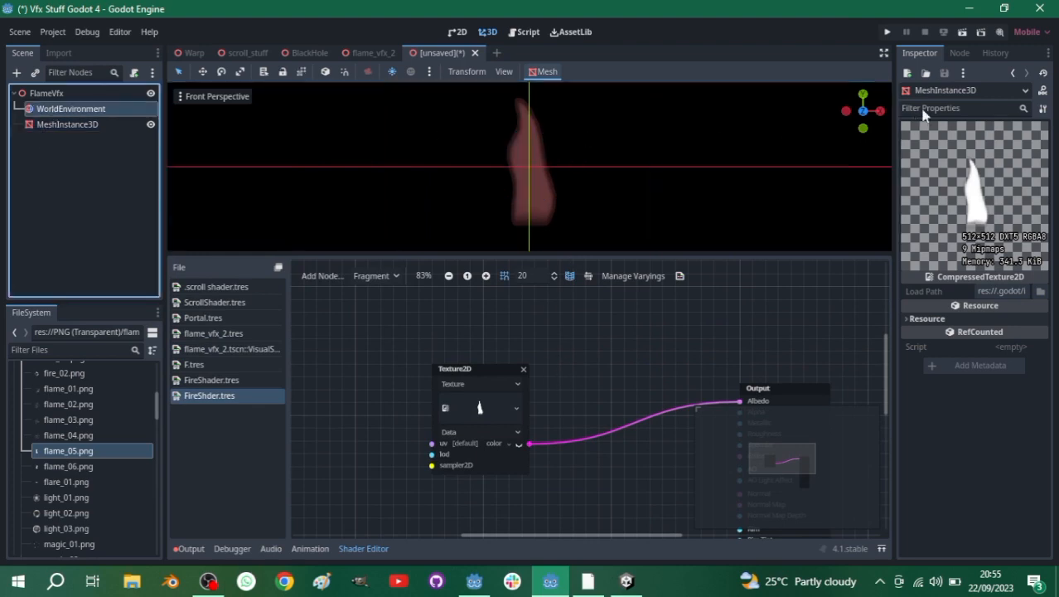
pyautogui.scroll(4, 989, 154)
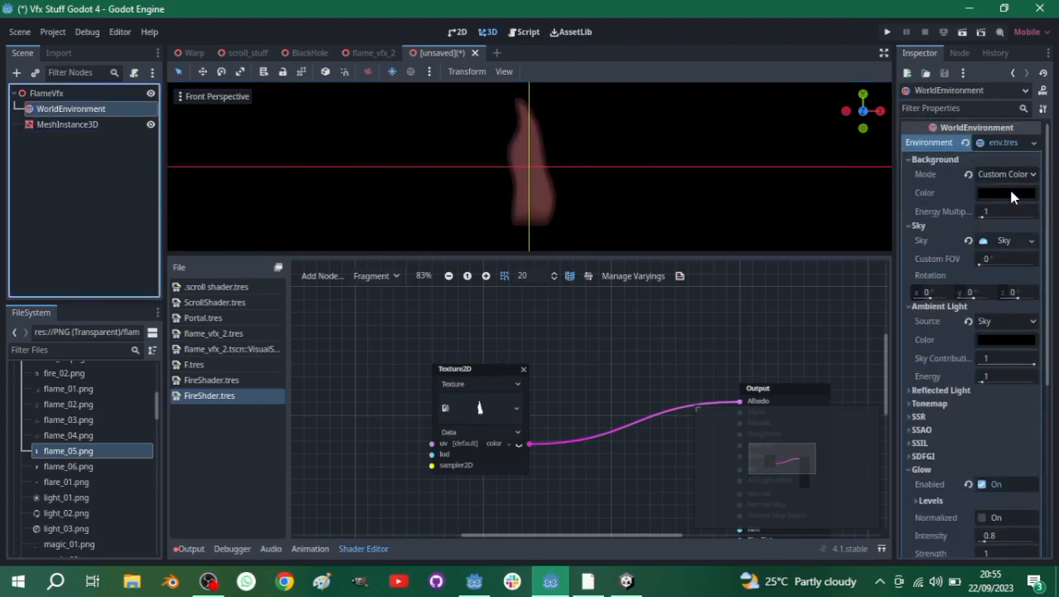
pyautogui.click(999, 176)
pyautogui.click(911, 223)
pyautogui.hotkey('ctrl', 'z')
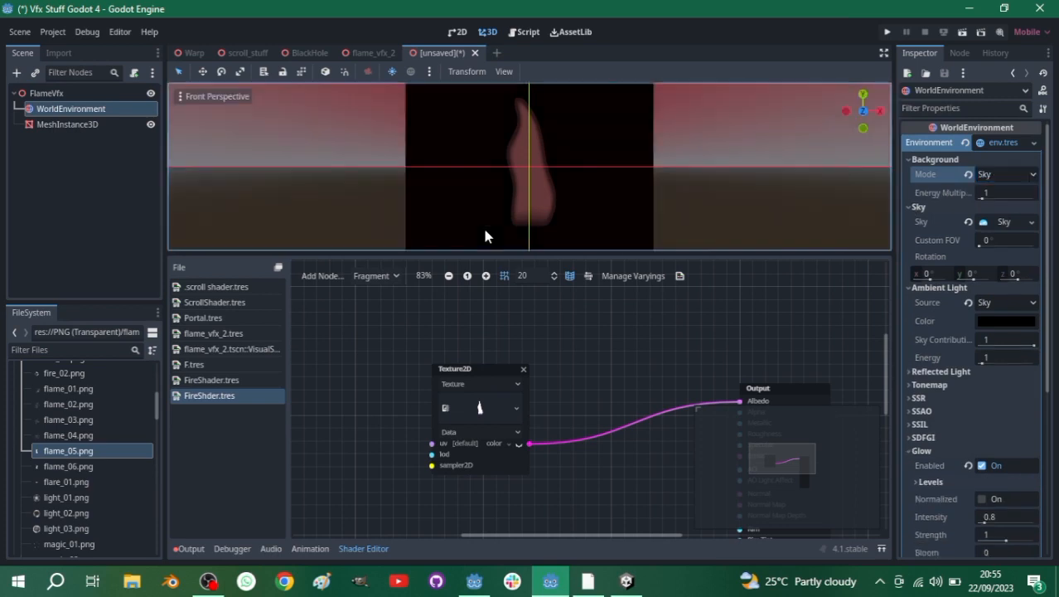
pyautogui.scroll(-7, 531, 172)
pyautogui.scroll(5, 531, 172)
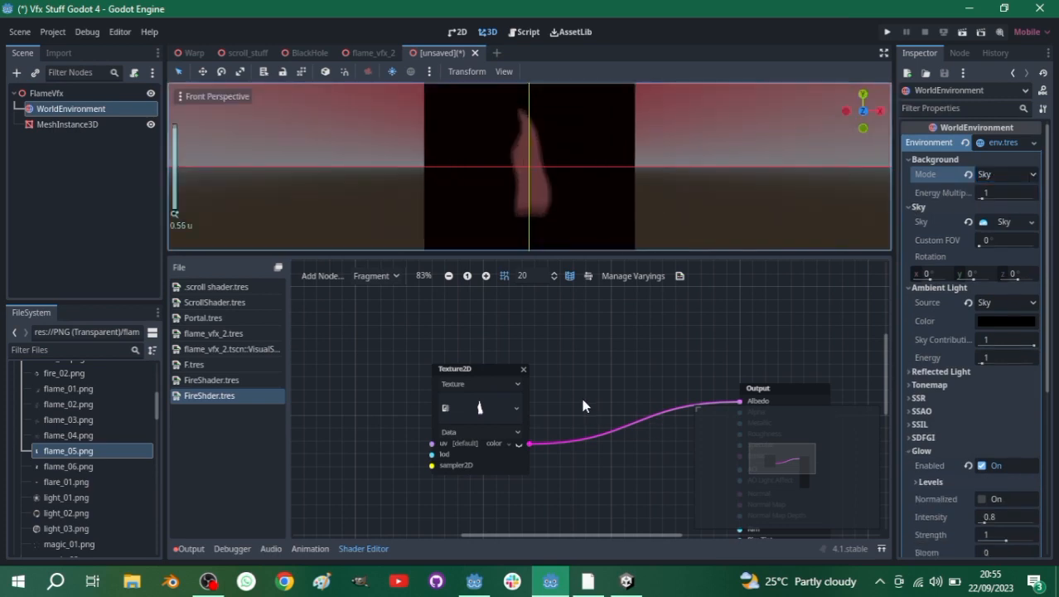
# - Connect the Texture2D color output to the Output node's Alpha and Emission inputs as well
pyautogui.moveTo(583, 399); pyautogui.dragTo(509, 282, button='middle')
pyautogui.scroll(1, 507, 282)
pyautogui.moveTo(453, 333); pyautogui.dragTo(681, 297)
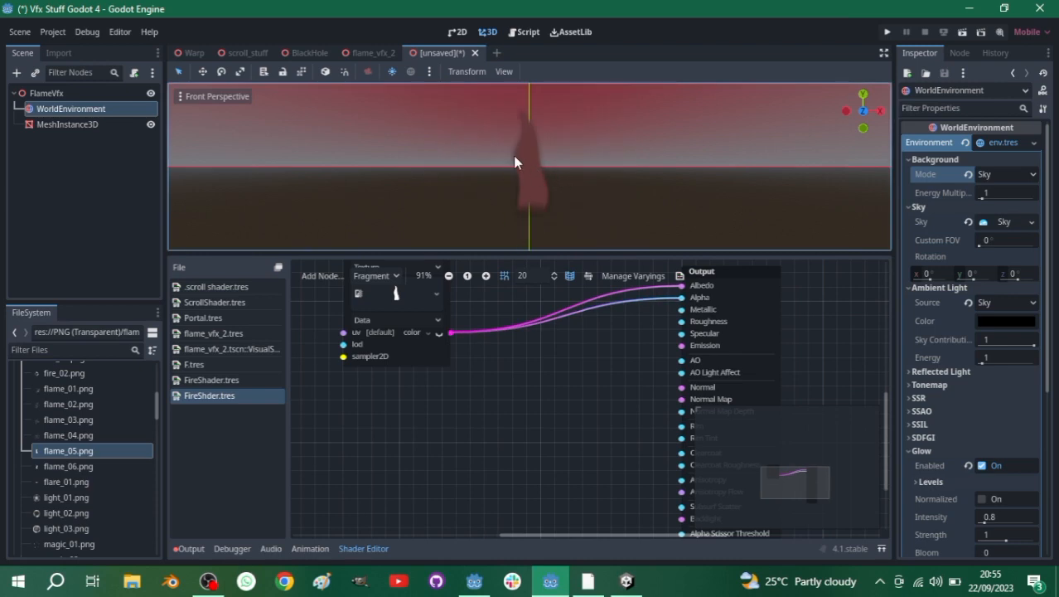
pyautogui.scroll(3, 520, 154)
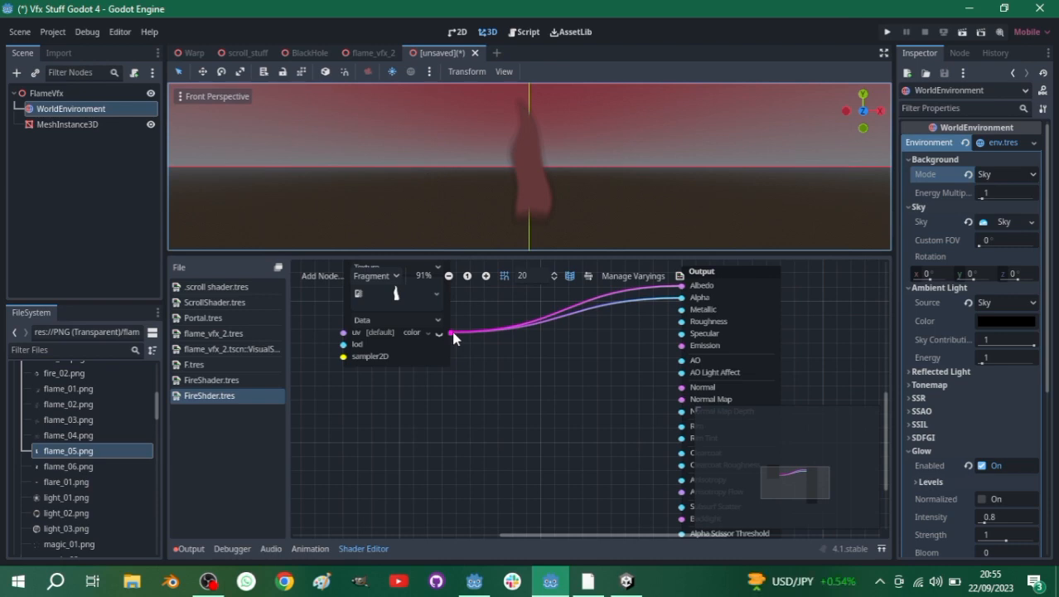
pyautogui.moveTo(453, 338); pyautogui.dragTo(681, 345)
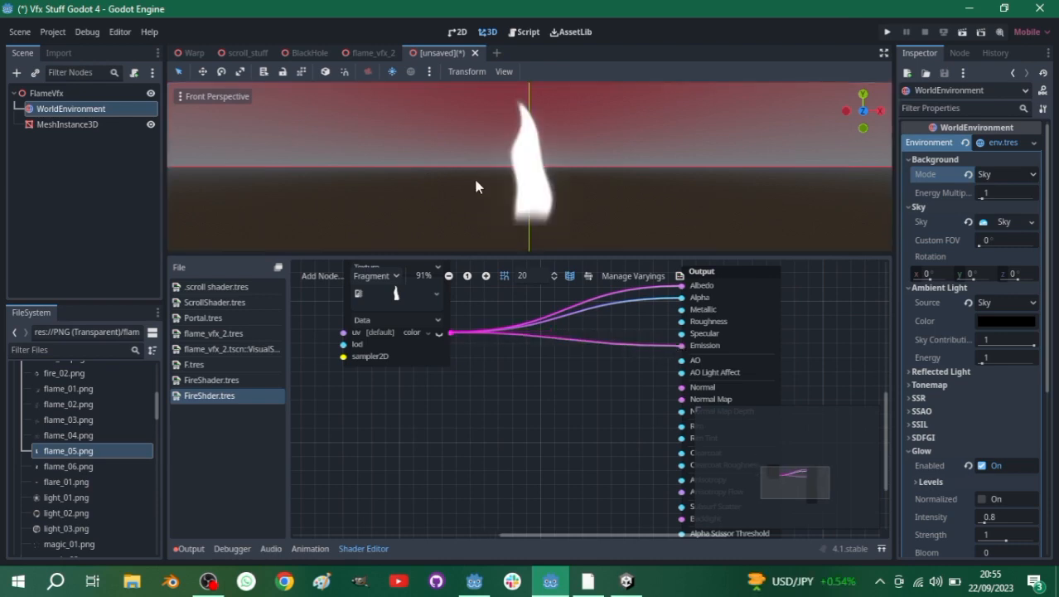
pyautogui.scroll(2, 531, 172)
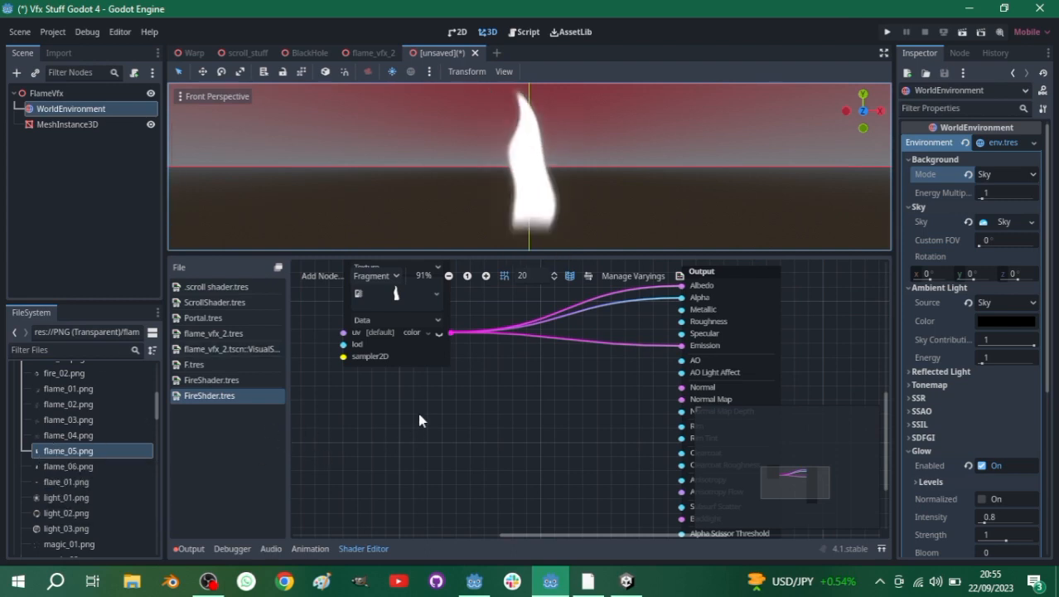
# - Move the Texture2D node farther left of the Output node to free space between them
pyautogui.scroll(-3, 416, 413)
pyautogui.scroll(-1, 416, 412)
pyautogui.moveTo(457, 398); pyautogui.dragTo(544, 459, button='middle')
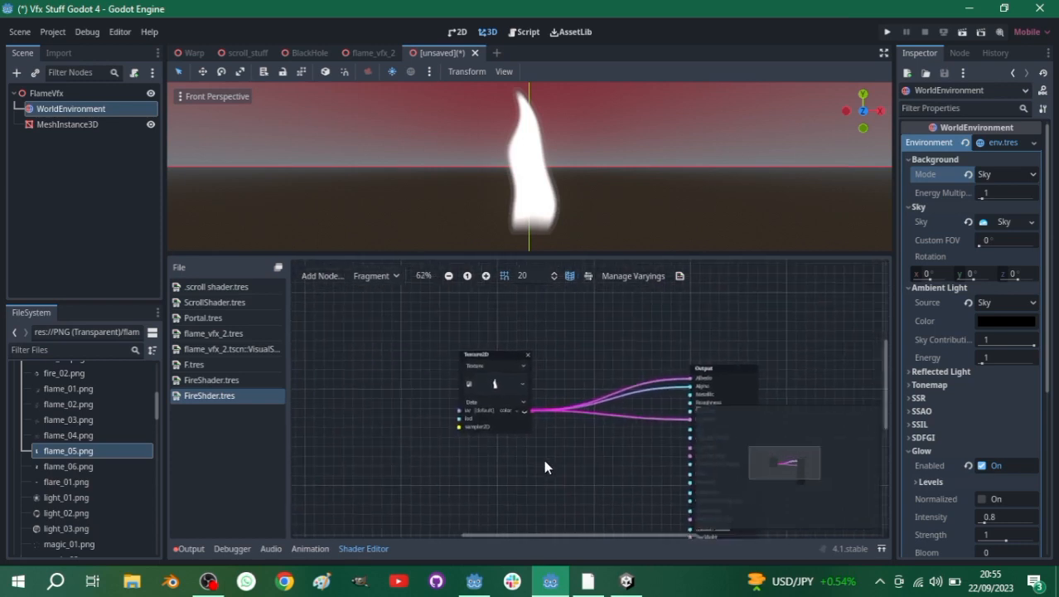
pyautogui.moveTo(507, 359); pyautogui.dragTo(375, 321)
pyautogui.scroll(-2, 386, 432)
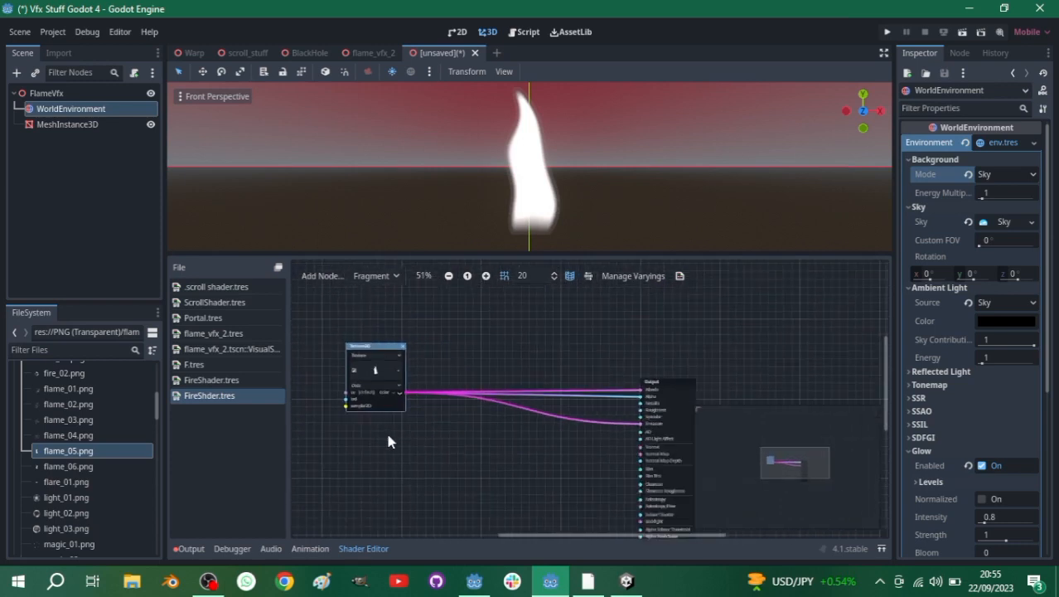
pyautogui.scroll(1, 387, 432)
pyautogui.moveTo(388, 432); pyautogui.dragTo(418, 403, button='middle')
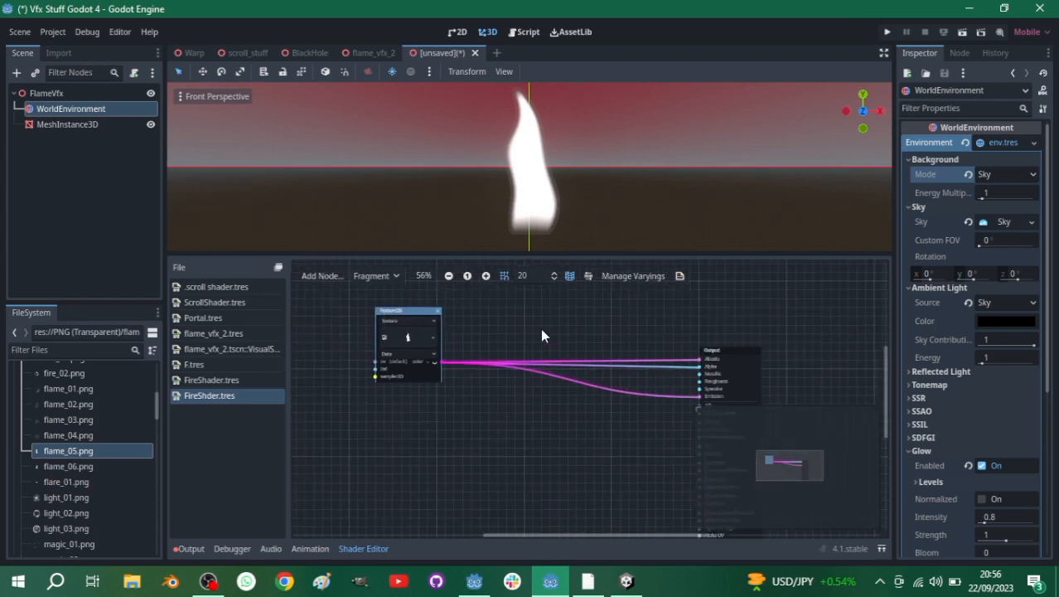
# - Add a ColorParameter node in the empty graph space below the Texture2D node
pyautogui.rightClick(381, 421)
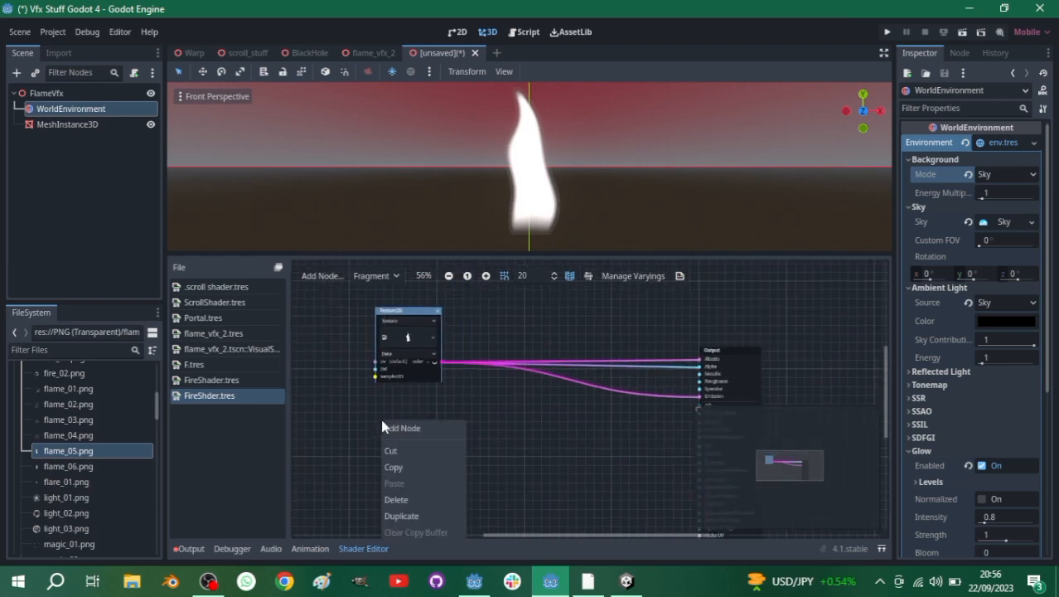
pyautogui.click(396, 428)
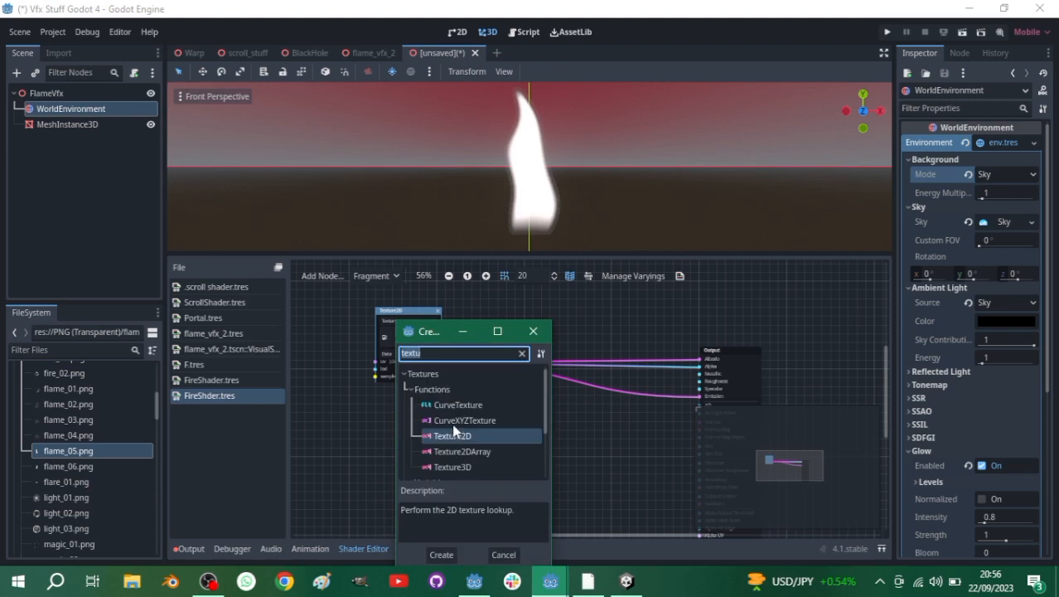
pyautogui.write('colo')
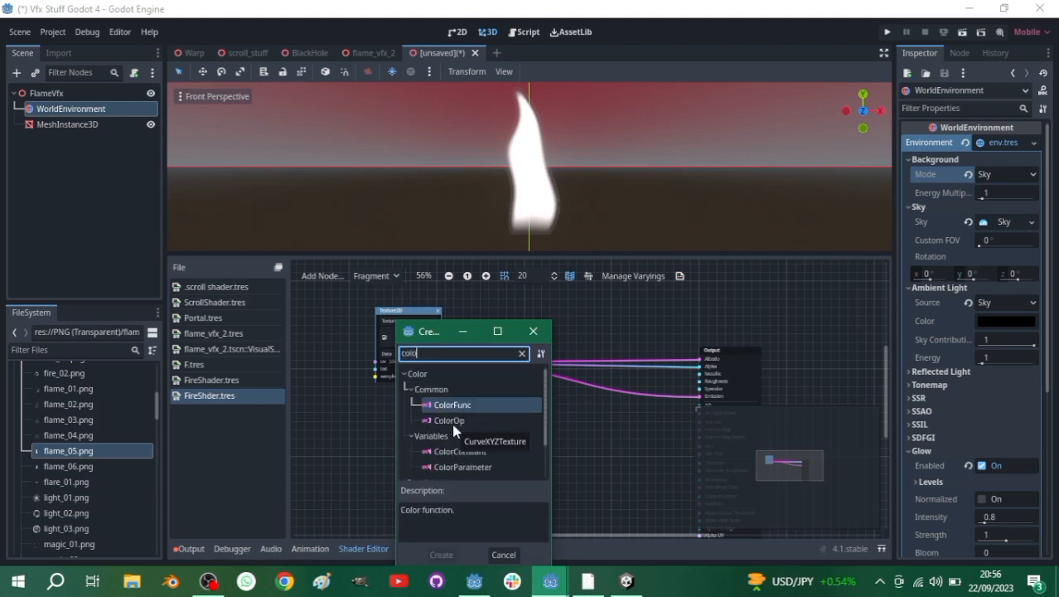
pyautogui.scroll(-1, 457, 423)
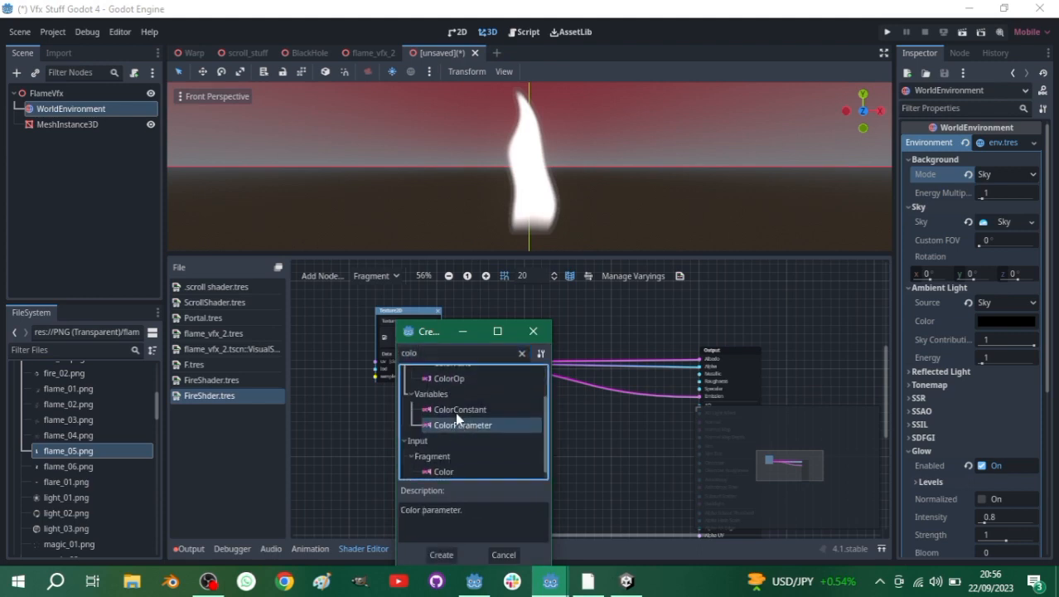
pyautogui.click(456, 407)
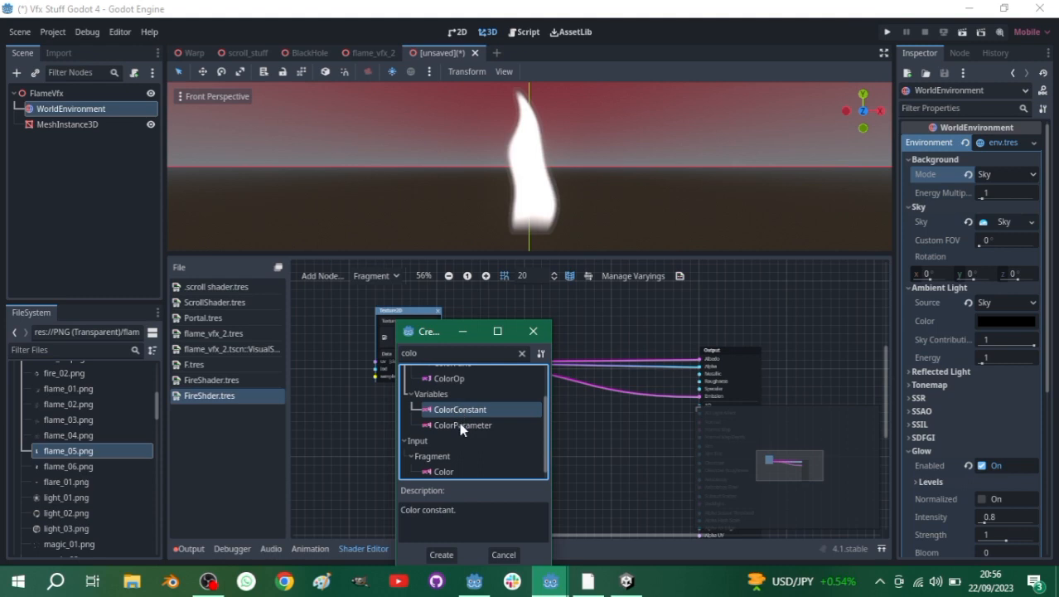
pyautogui.doubleClick(460, 425)
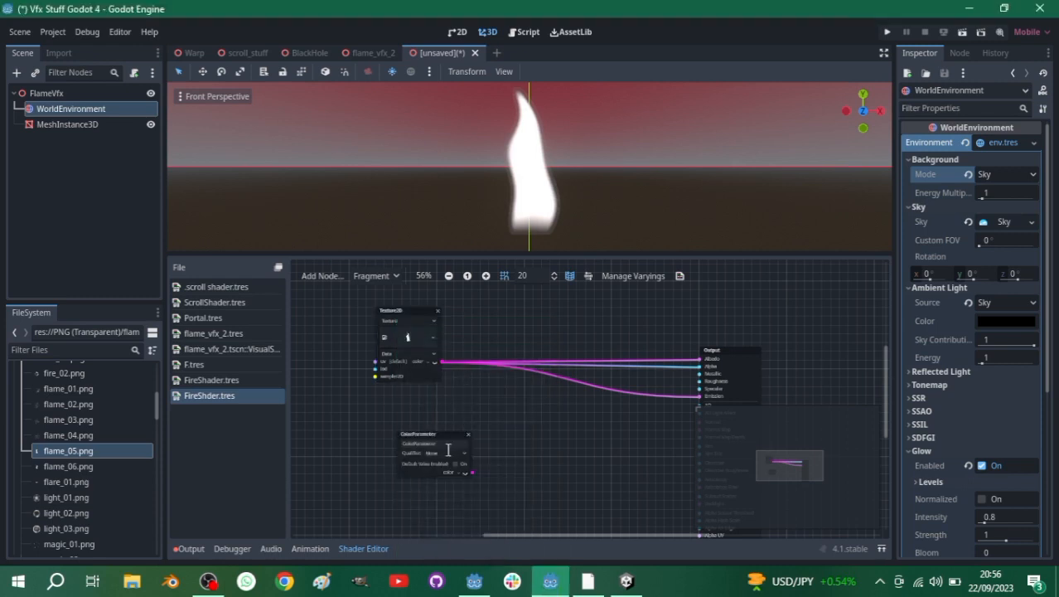
# - Rename the color parameter to Color and move its node up and left, just beneath the Texture2D node
pyautogui.scroll(4, 439, 447)
pyautogui.click(441, 444)
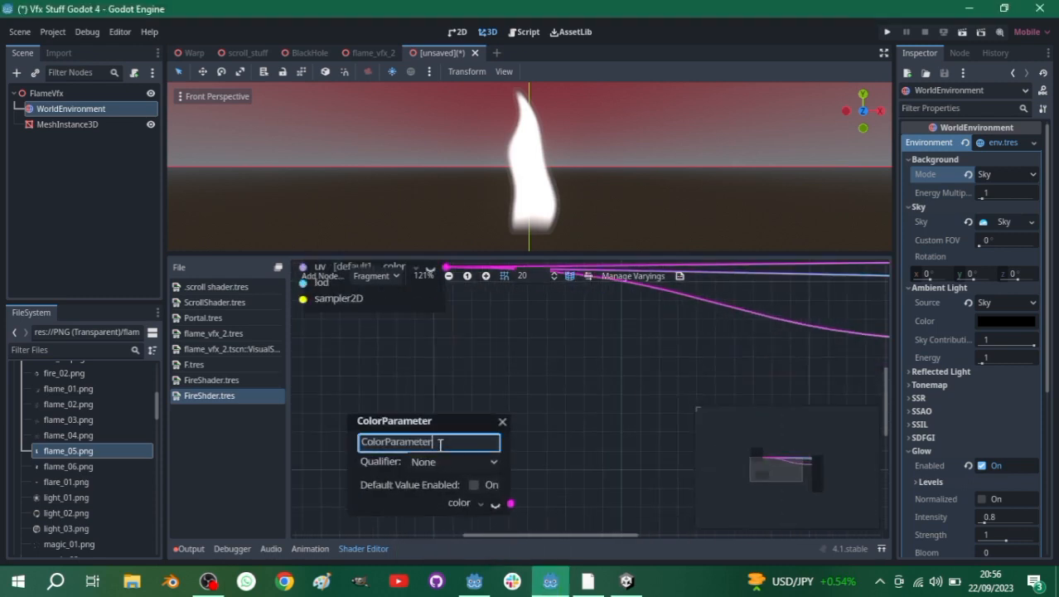
pyautogui.press('BackSpace')
pyautogui.press('BackSpace')
pyautogui.press('BackSpace')
pyautogui.press('BackSpace')
pyautogui.press('BackSpace')
pyautogui.press('BackSpace')
pyautogui.press('BackSpace')
pyautogui.press('BackSpace')
pyautogui.press('BackSpace')
pyautogui.press('Return')
pyautogui.moveTo(432, 419); pyautogui.dragTo(372, 357)
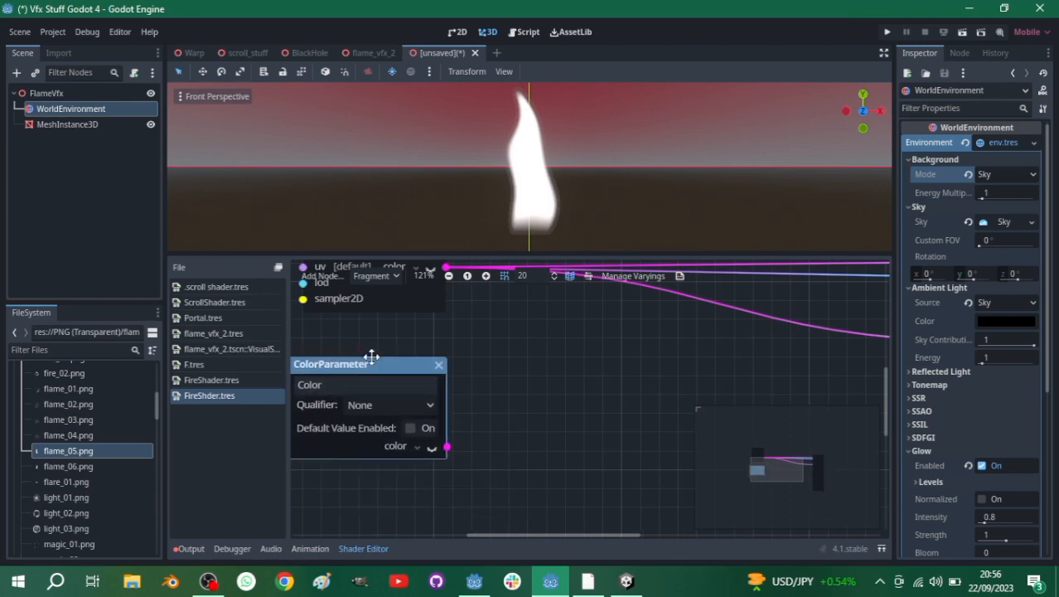
# - Enable the Color parameter's default value and set it to the orange-red c01f00
pyautogui.click(410, 428)
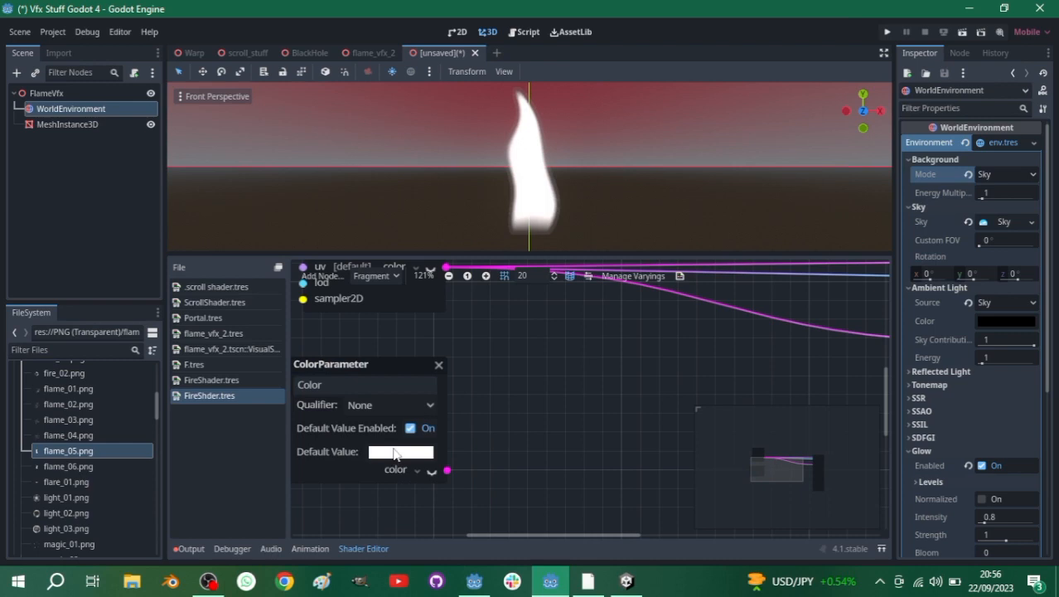
pyautogui.scroll(-3, 489, 442)
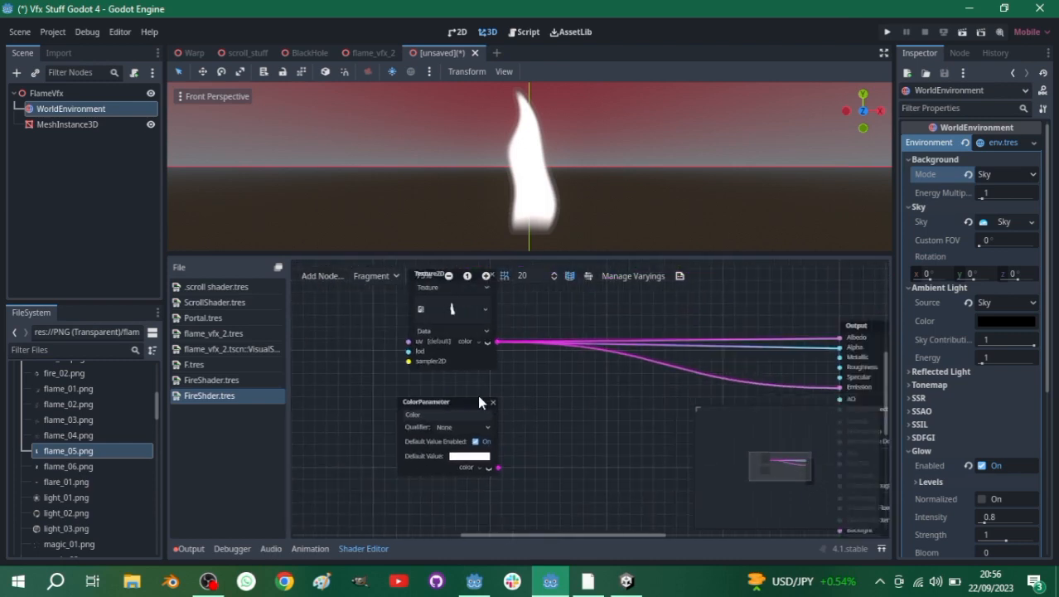
pyautogui.scroll(-1, 523, 354)
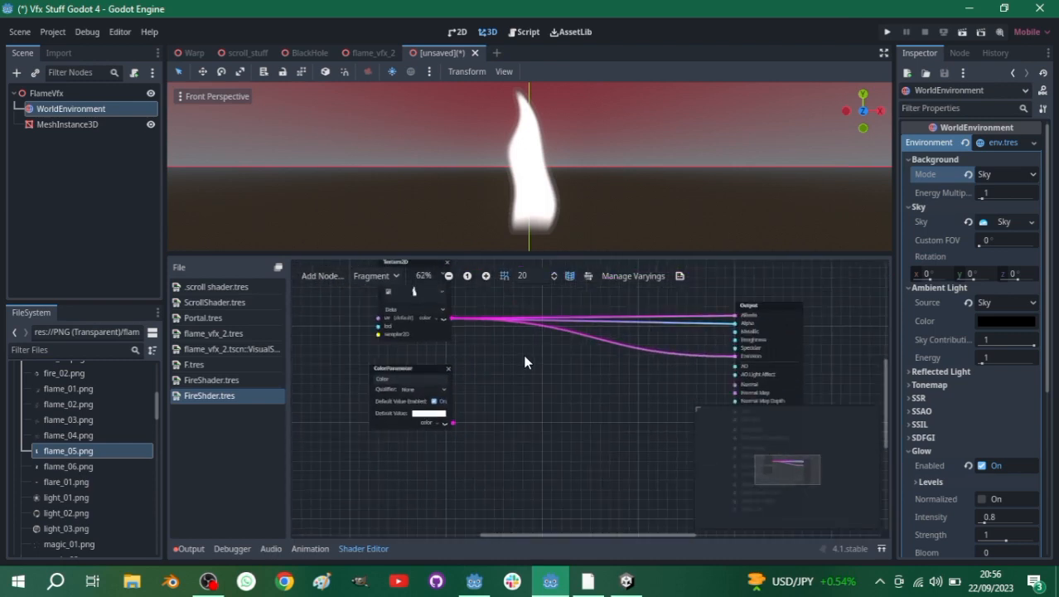
pyautogui.click(437, 451)
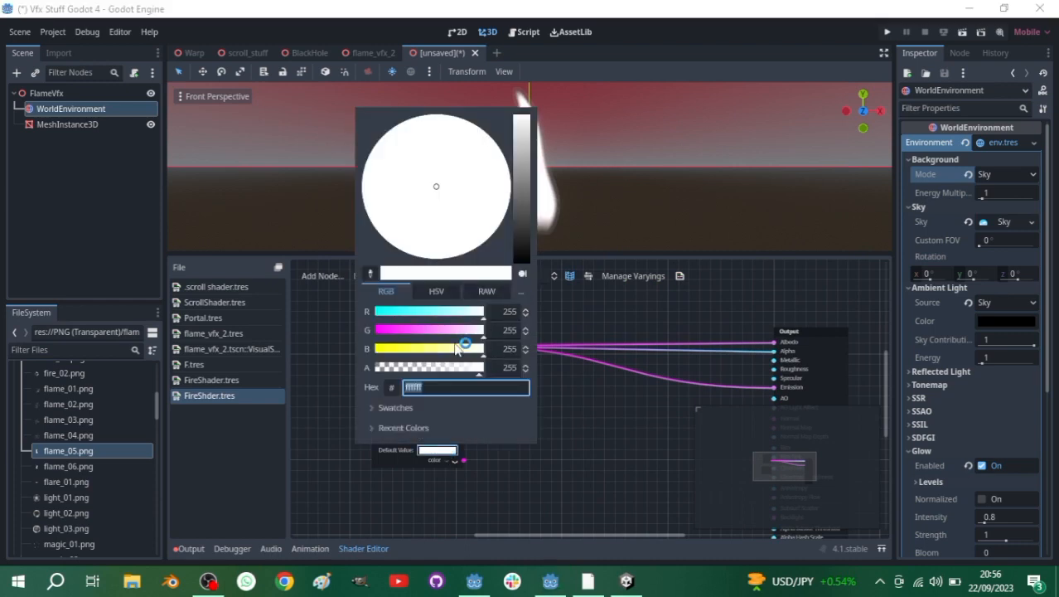
pyautogui.moveTo(500, 172); pyautogui.dragTo(508, 232)
pyautogui.click(572, 451)
pyautogui.scroll(2, 479, 455)
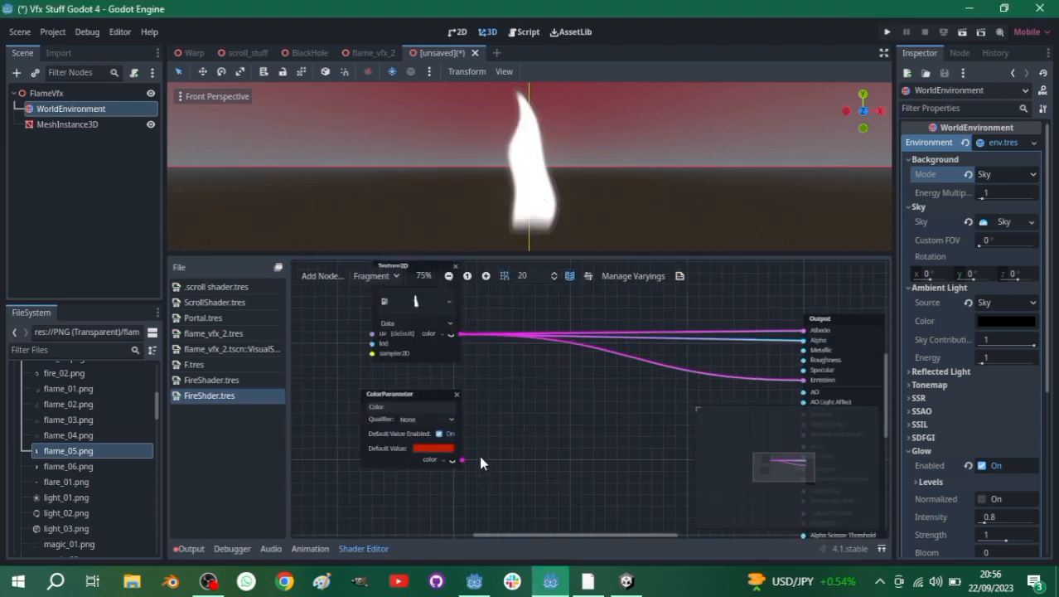
# - Add a Vector3 Multiply node fed by the ColorParameter's color output and place it beside that node
pyautogui.moveTo(456, 380); pyautogui.dragTo(442, 366, button='middle')
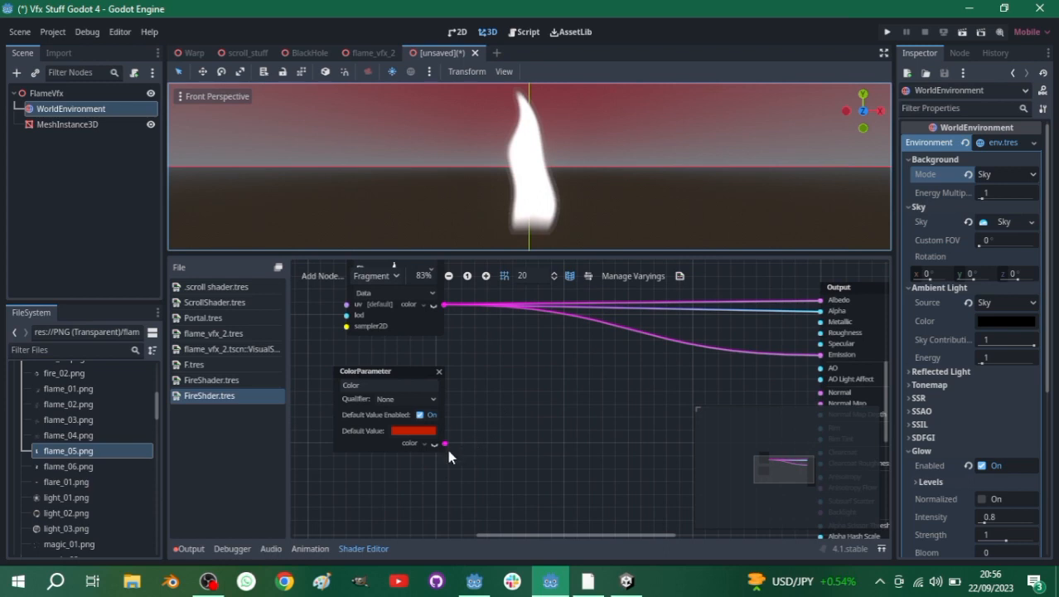
pyautogui.moveTo(445, 443); pyautogui.dragTo(526, 391)
pyautogui.write('colo')
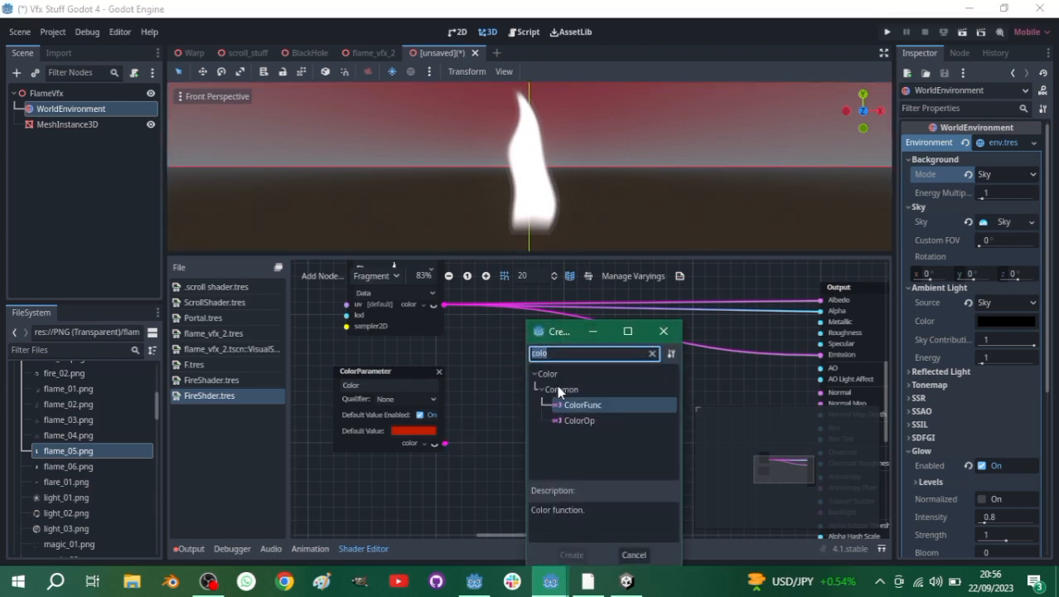
pyautogui.write('mul')
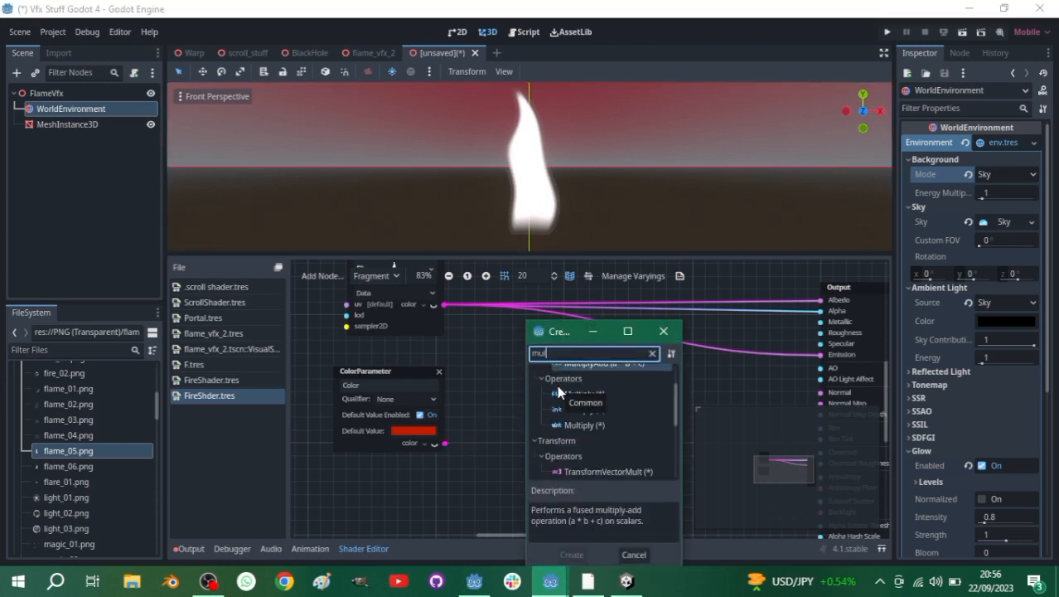
pyautogui.scroll(-3, 576, 398)
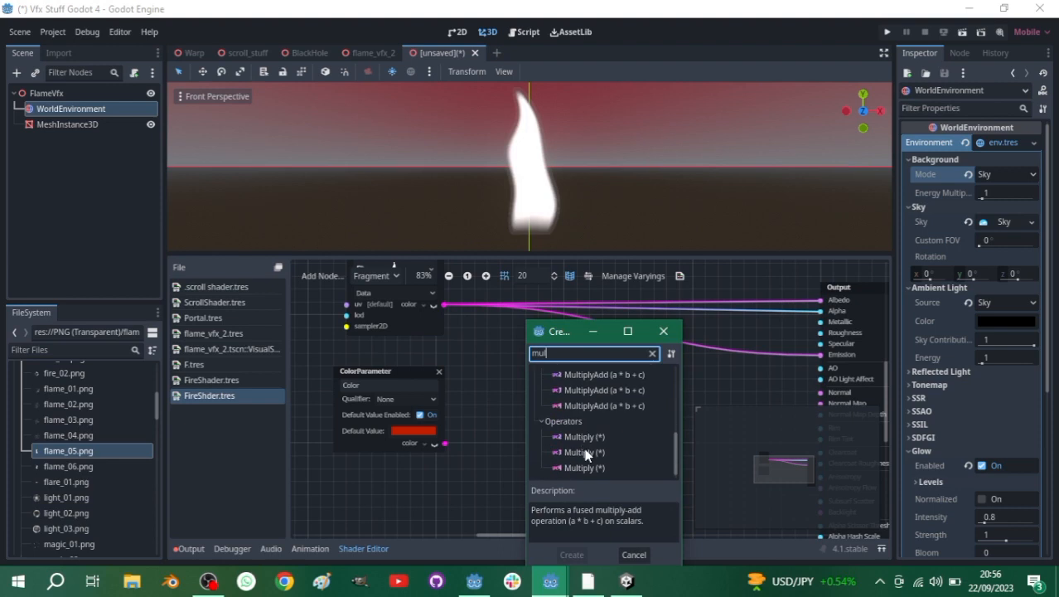
pyautogui.doubleClick(585, 452)
pyautogui.moveTo(544, 393); pyautogui.dragTo(530, 353)
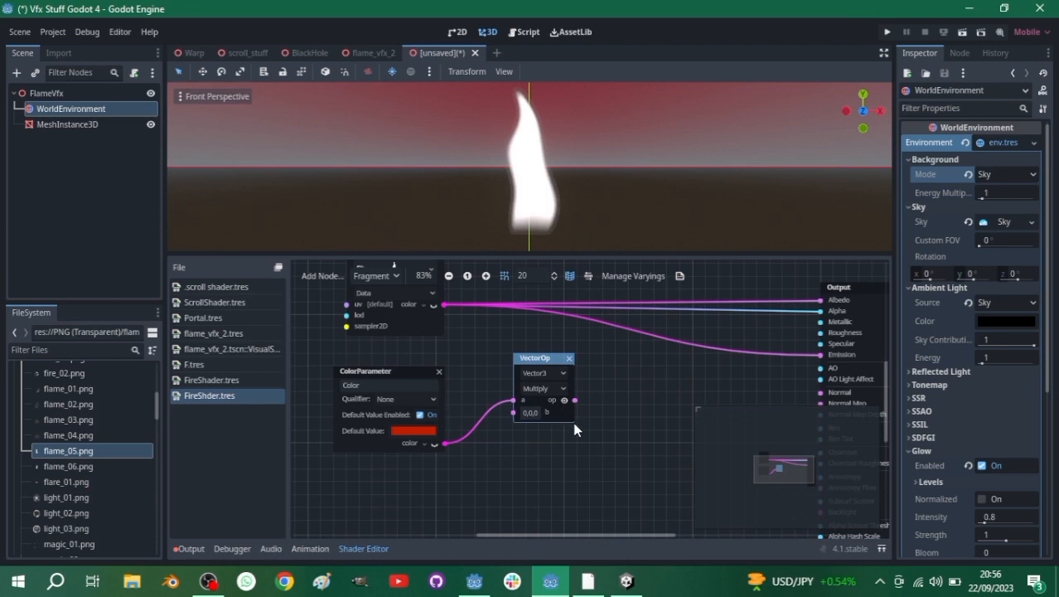
# - Show the Multiply node's preview and connect the Texture2D color to input a and the ColorParameter color to input b
pyautogui.click(564, 399)
pyautogui.scroll(-2, 545, 431)
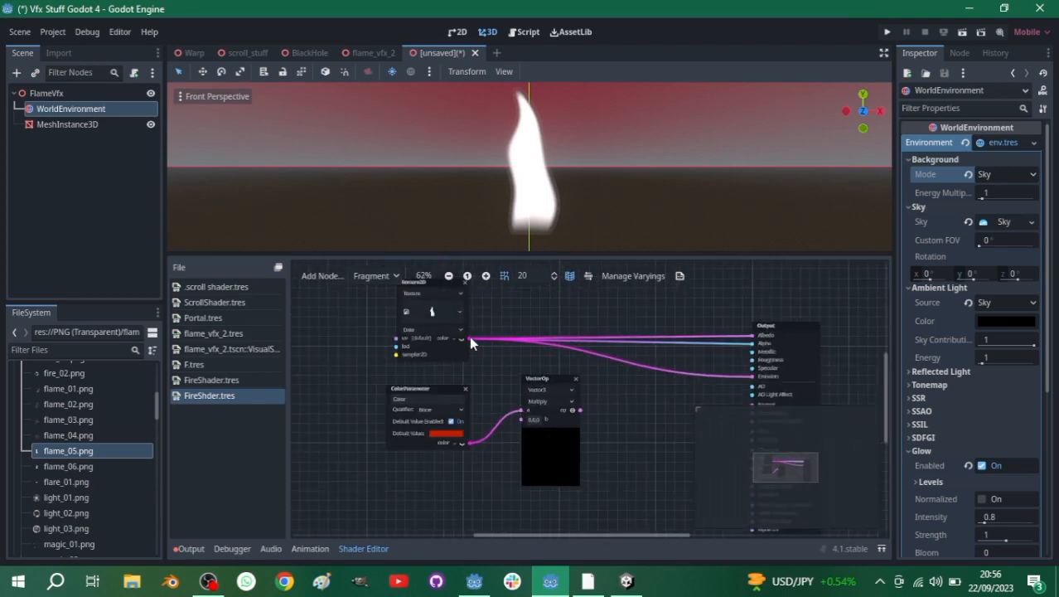
pyautogui.moveTo(468, 339); pyautogui.dragTo(521, 409)
pyautogui.moveTo(470, 442); pyautogui.dragTo(519, 420)
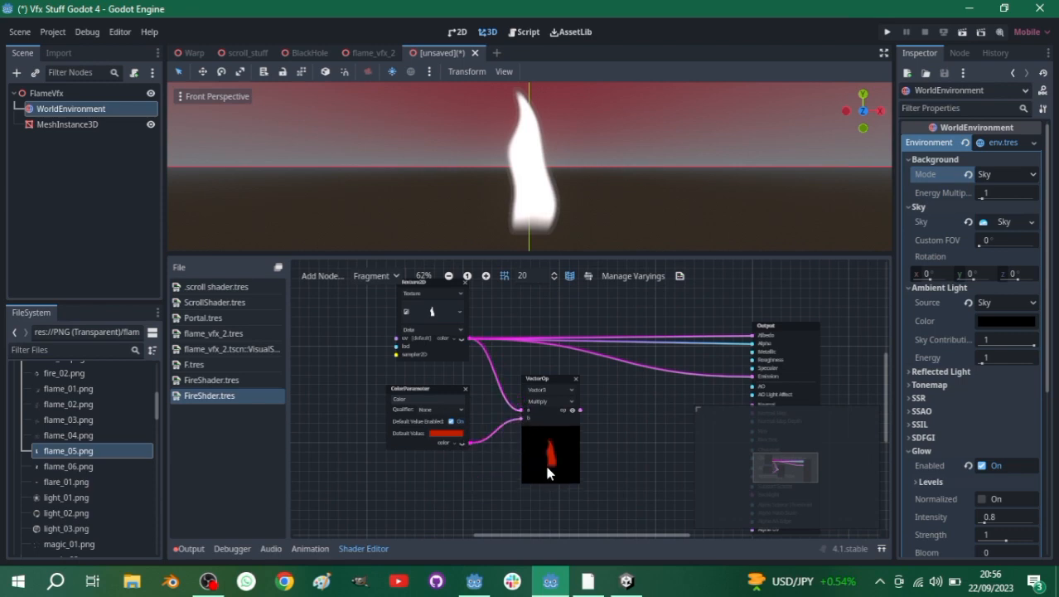
# - Connect the Multiply node's result to the Output node's Emission, Alpha and Albedo inputs, replacing the direct texture connections
pyautogui.scroll(1, 549, 460)
pyautogui.scroll(5, 551, 460)
pyautogui.scroll(-1, 558, 463)
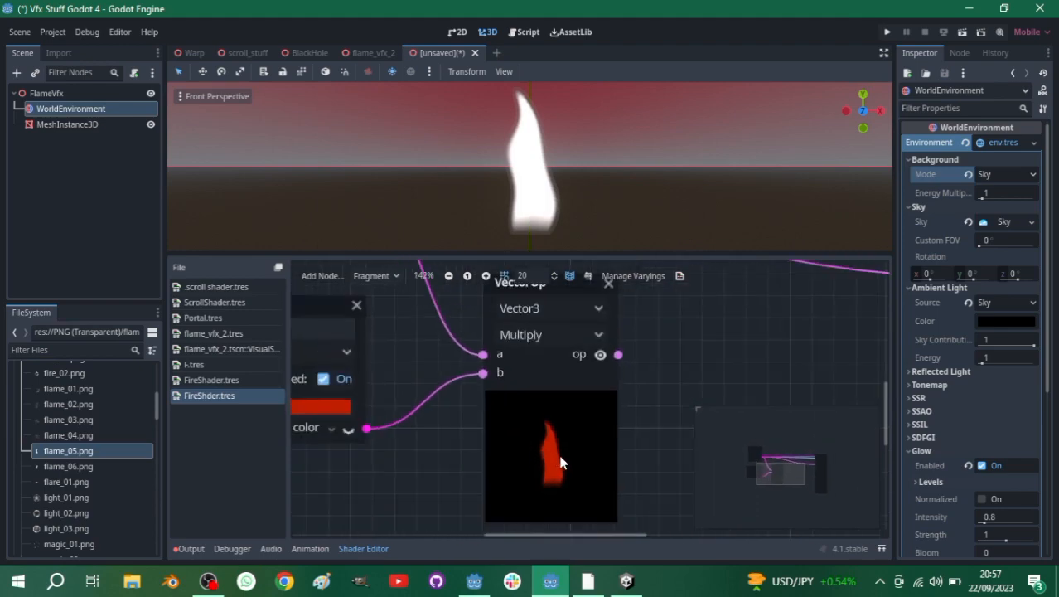
pyautogui.scroll(-4, 601, 420)
pyautogui.scroll(2, 553, 416)
pyautogui.scroll(-3, 574, 398)
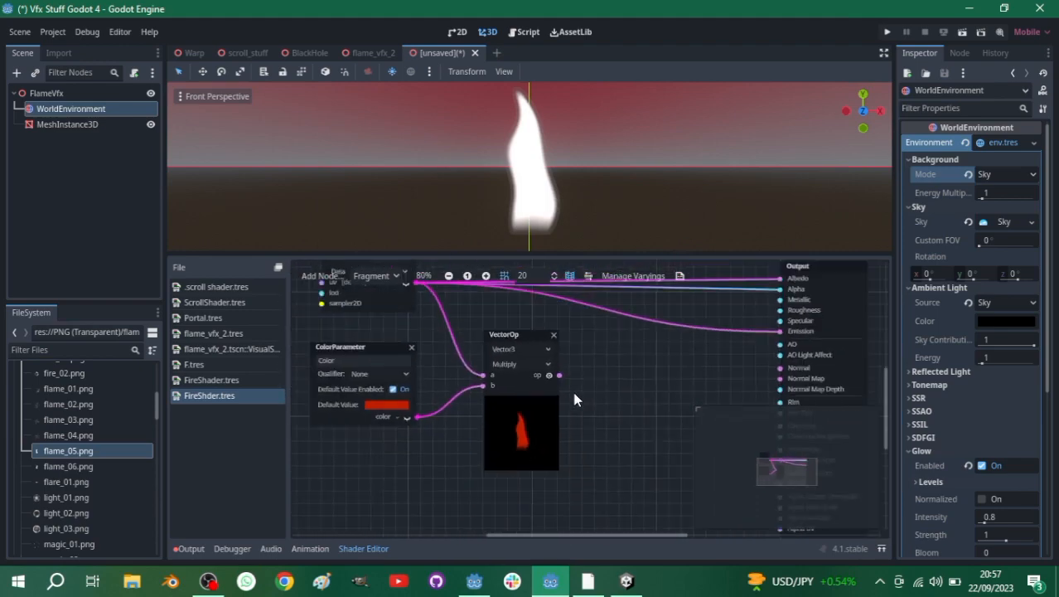
pyautogui.scroll(1, 558, 411)
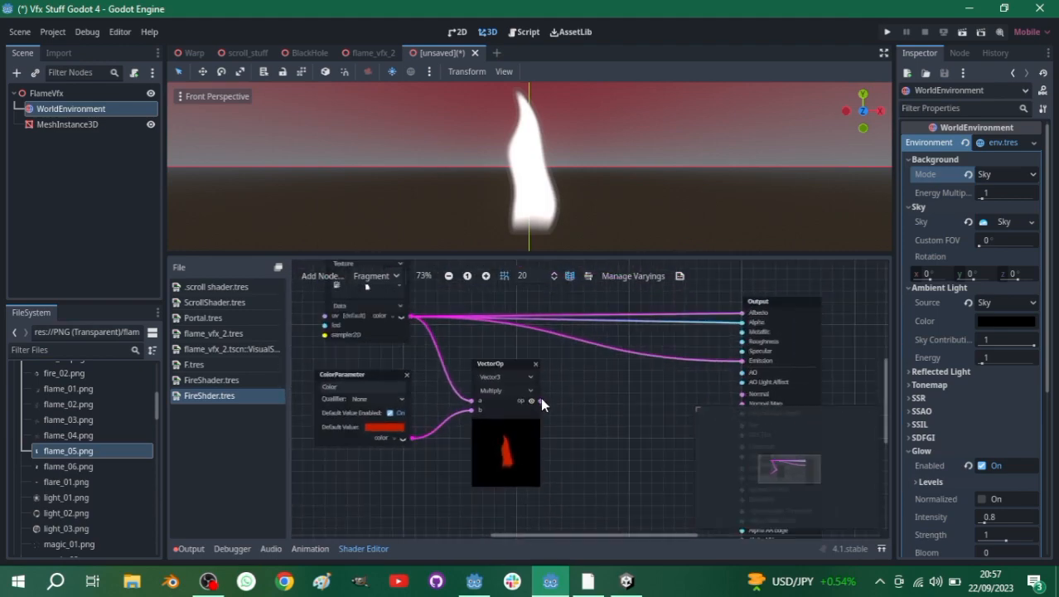
pyautogui.moveTo(540, 400); pyautogui.dragTo(742, 361)
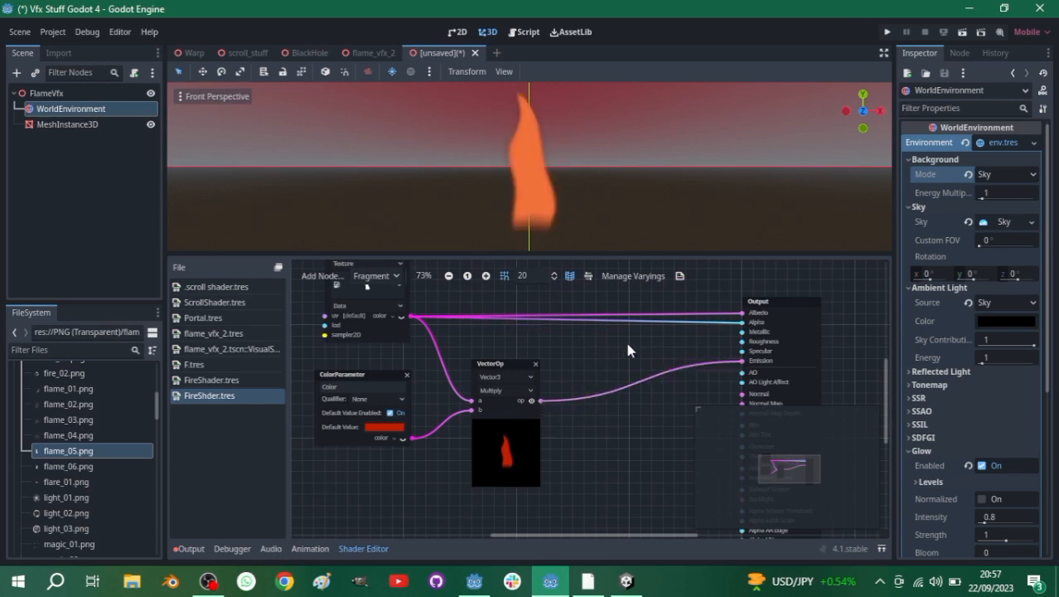
pyautogui.moveTo(541, 400); pyautogui.dragTo(742, 323)
pyautogui.moveTo(541, 399); pyautogui.dragTo(742, 313)
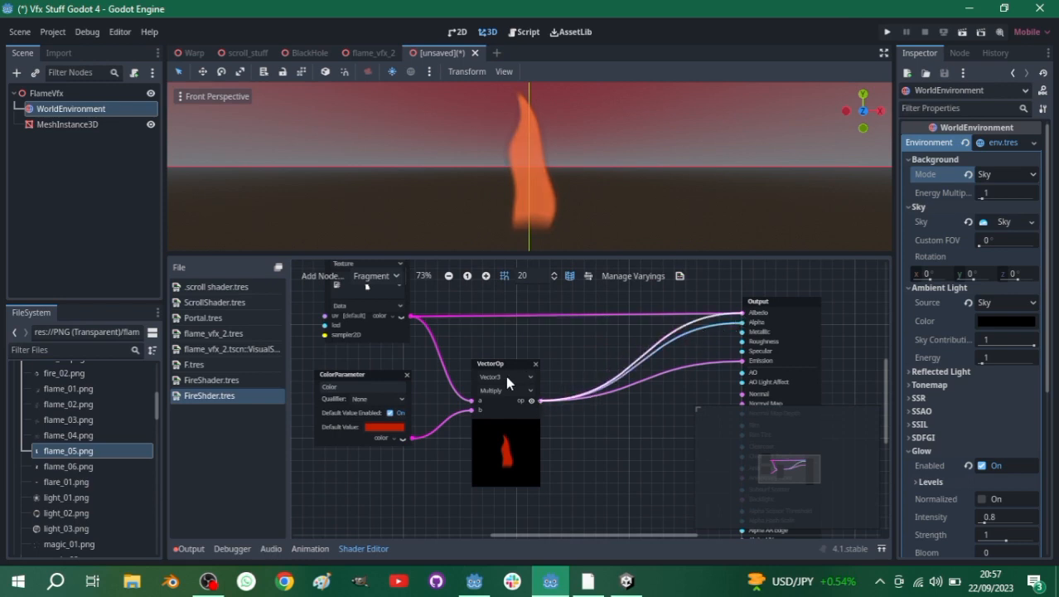
# - Set the Color shader parameter in the MeshInstance3D's material override to the crimson c5001e
pyautogui.scroll(-3, 497, 389)
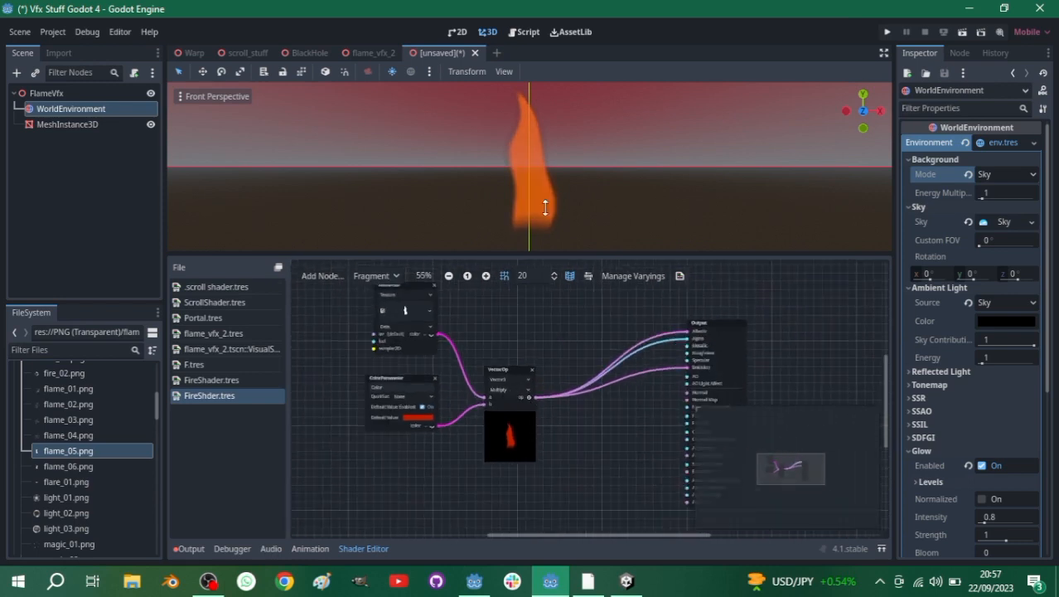
pyautogui.scroll(-2, 512, 418)
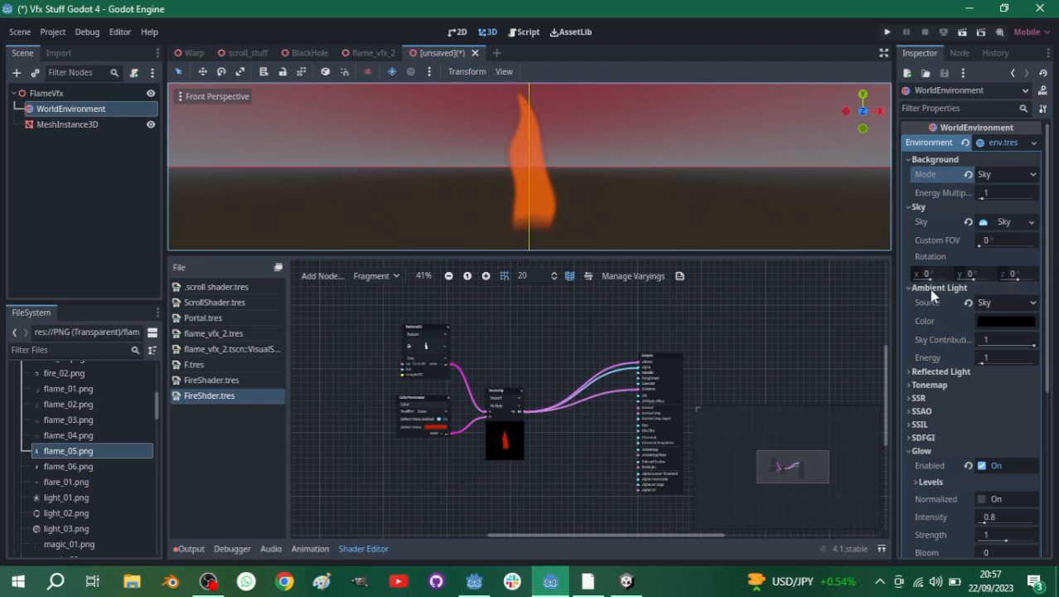
pyautogui.click(75, 124)
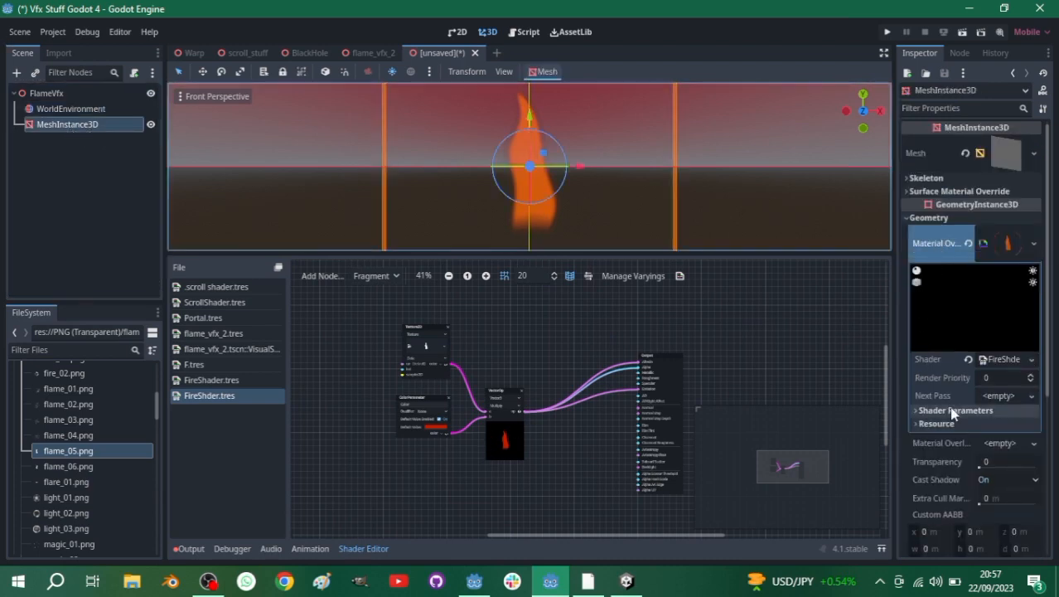
pyautogui.click(953, 412)
pyautogui.scroll(-4, 952, 424)
pyautogui.click(1008, 260)
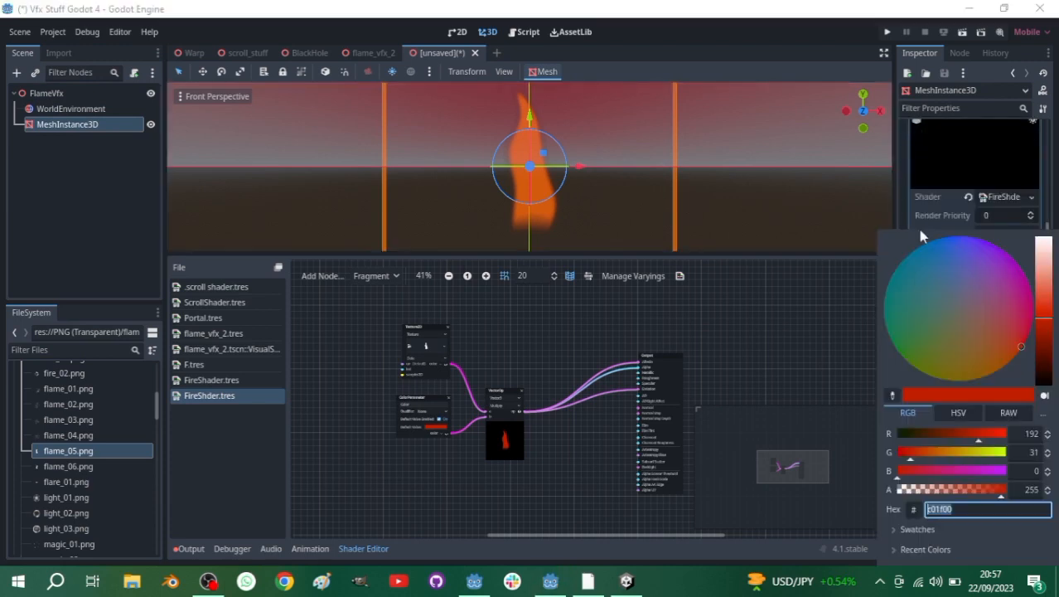
pyautogui.moveTo(1017, 317); pyautogui.dragTo(1022, 288)
pyautogui.moveTo(969, 264)
pyautogui.mouseDown()
pyautogui.moveTo(953, 249)
pyautogui.moveTo(1052, 306)
pyautogui.moveTo(937, 383)
pyautogui.moveTo(1030, 336)
pyautogui.moveTo(1033, 311)
pyautogui.moveTo(1012, 363)
pyautogui.moveTo(1034, 344)
pyautogui.mouseUp()
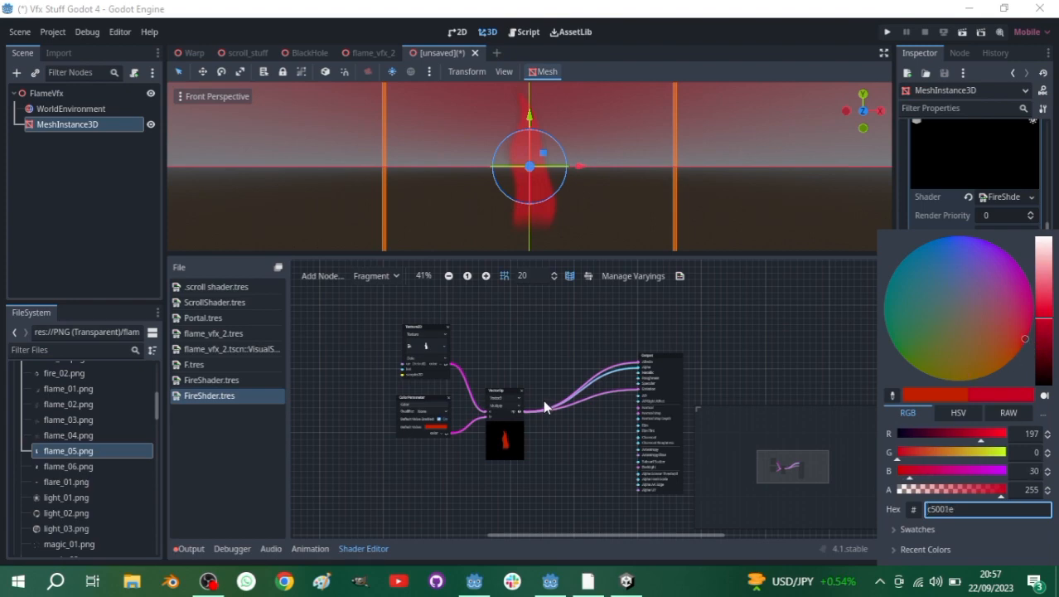
pyautogui.click(531, 373)
# - Select the Texture2D, ColorParameter and Multiply nodes together and move them farther from the Output node
pyautogui.scroll(-1, 527, 365)
pyautogui.scroll(3, 490, 439)
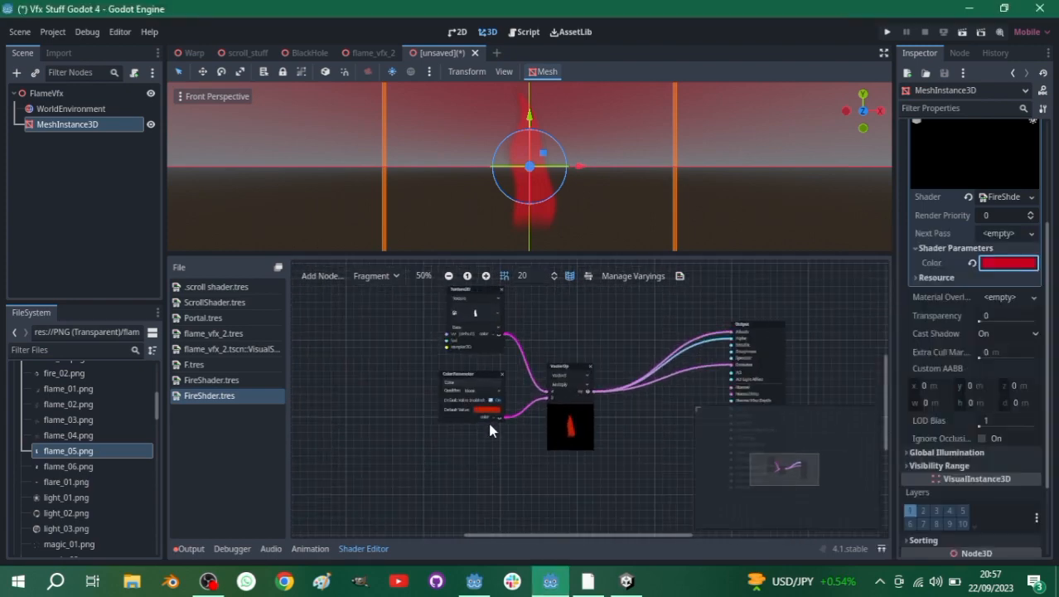
pyautogui.scroll(-5, 499, 415)
pyautogui.moveTo(440, 331)
pyautogui.mouseDown()
pyautogui.moveTo(492, 322)
pyautogui.moveTo(561, 423)
pyautogui.moveTo(506, 371)
pyautogui.mouseUp()
pyautogui.scroll(2, 433, 392)
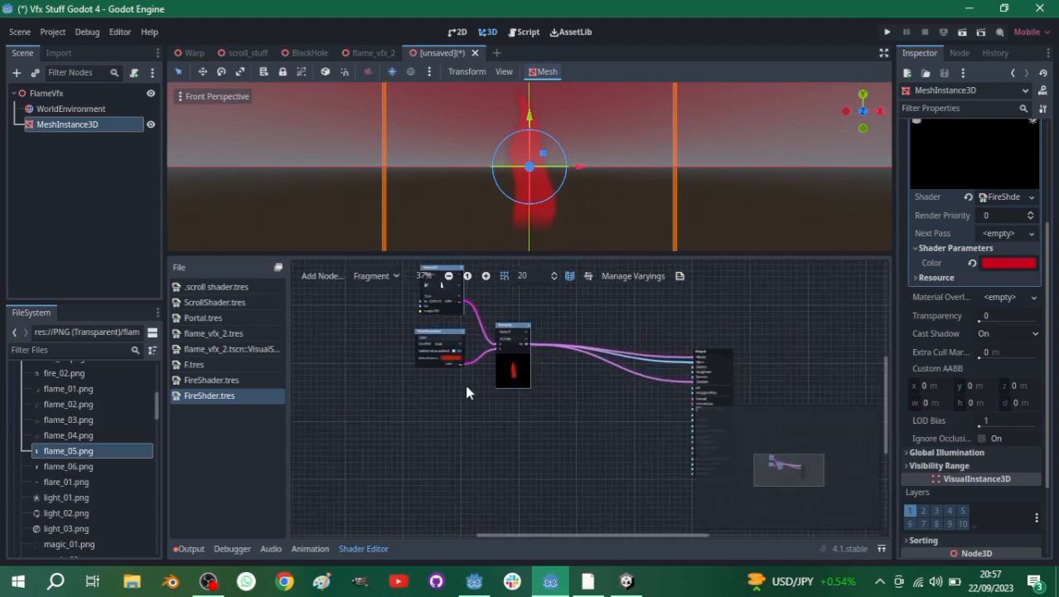
# - Add a second Texture2D node in the empty graph area below the ColorParameter node
pyautogui.moveTo(465, 386)
pyautogui.mouseDown(button='middle')
pyautogui.moveTo(502, 407)
pyautogui.moveTo(566, 391)
pyautogui.moveTo(462, 377)
pyautogui.mouseUp(button='middle')
pyautogui.scroll(-2, 506, 407)
pyautogui.scroll(1, 567, 390)
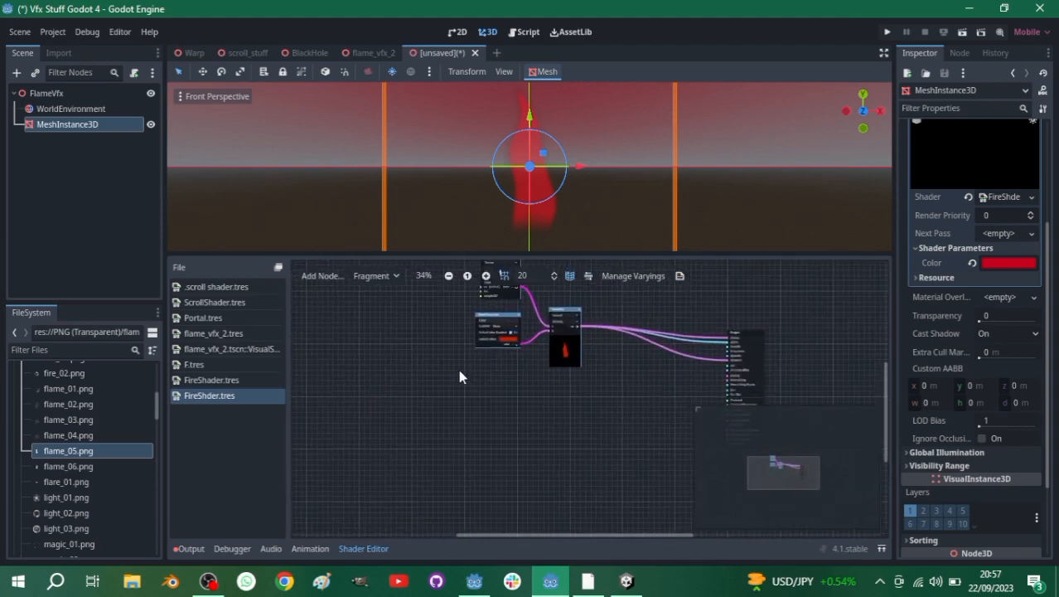
pyautogui.moveTo(455, 429); pyautogui.dragTo(498, 440, button='middle')
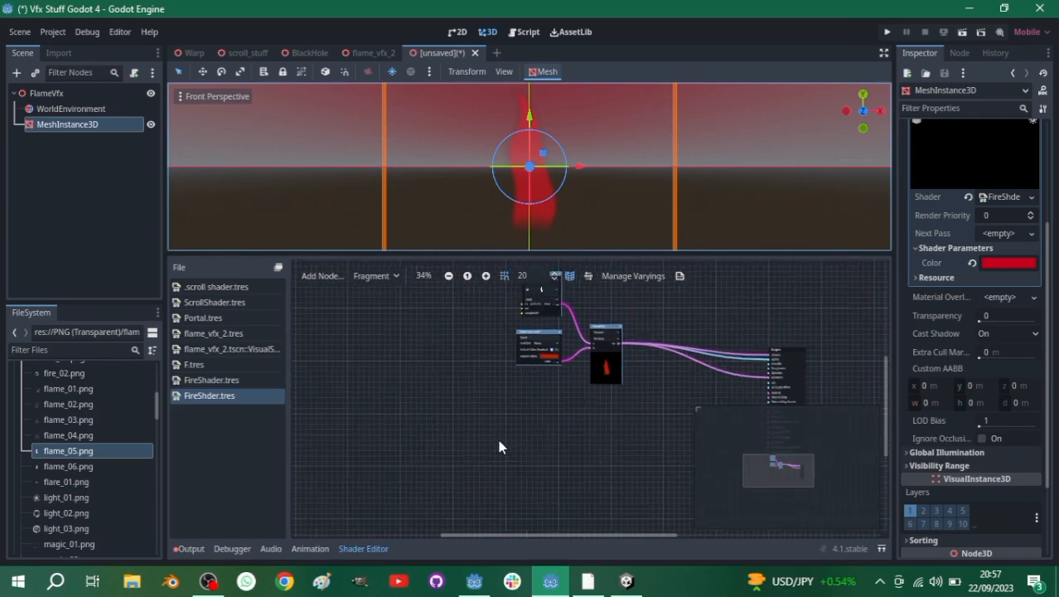
pyautogui.scroll(1, 498, 440)
pyautogui.rightClick(460, 386)
pyautogui.click(484, 398)
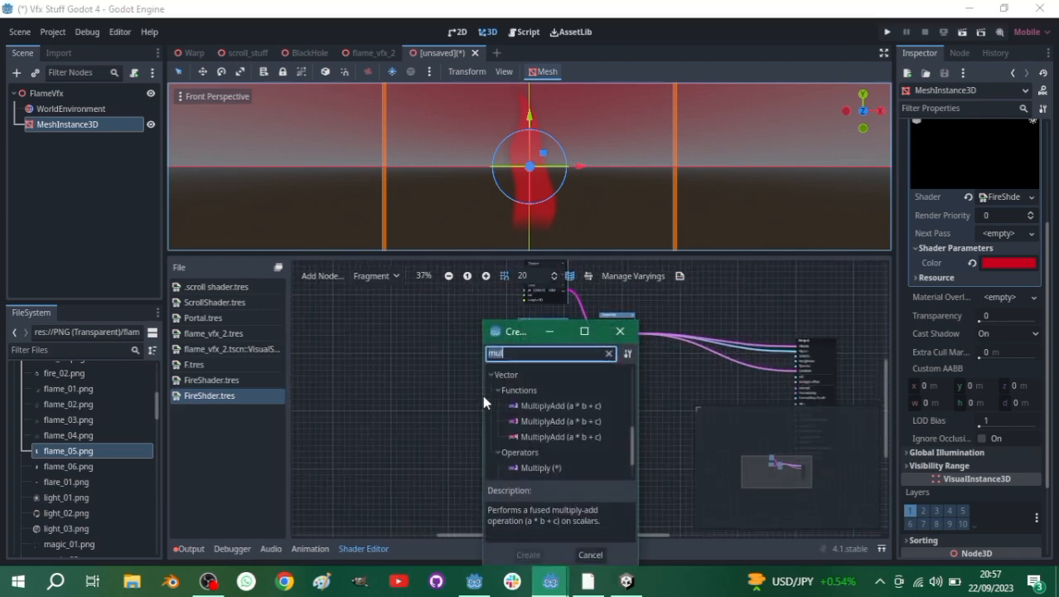
pyautogui.write('tr')
pyautogui.press('BackSpace')
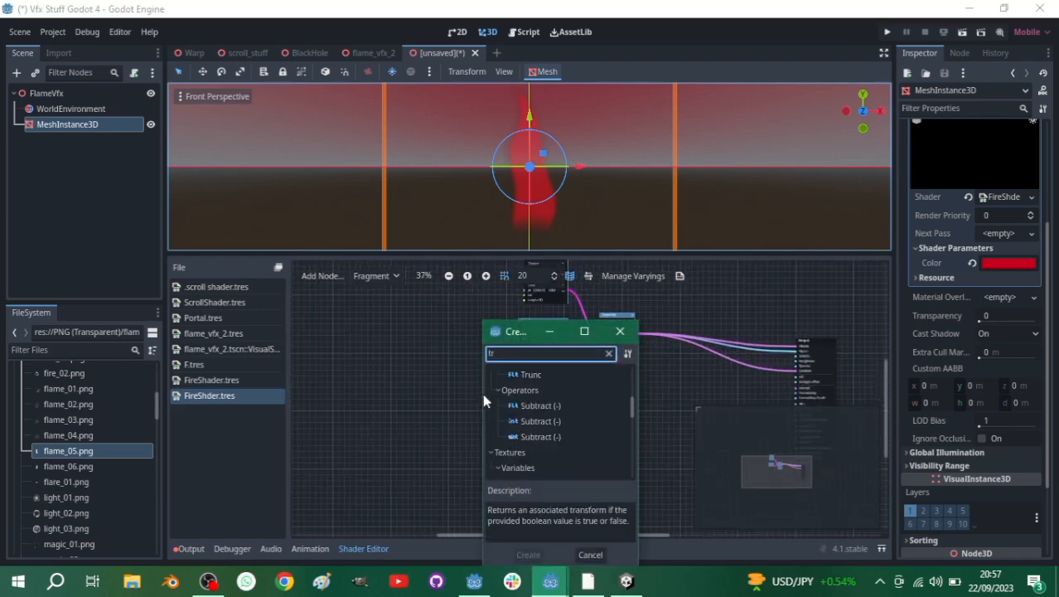
pyautogui.write('ex')
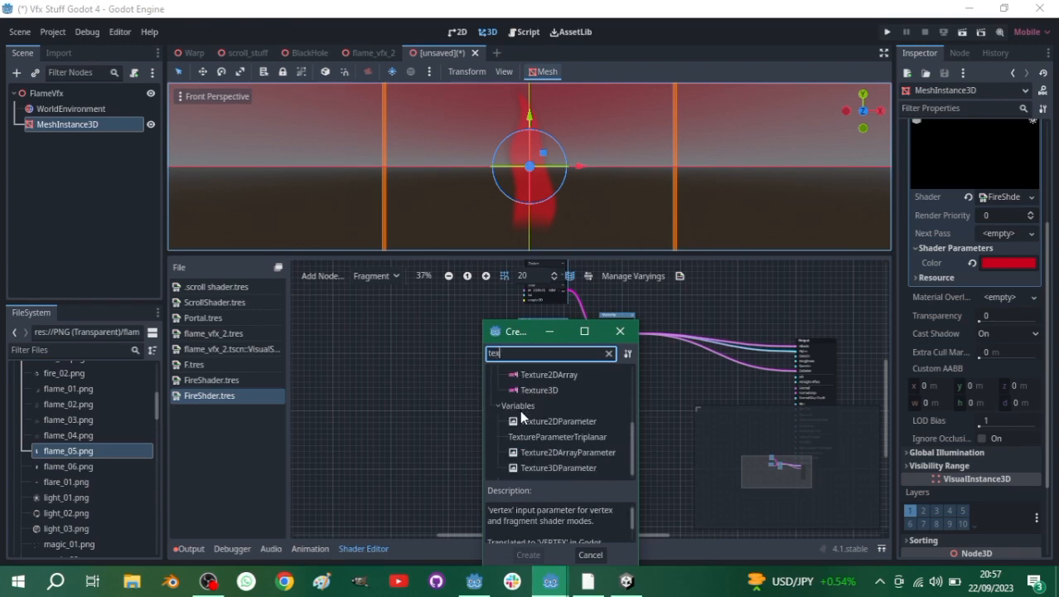
pyautogui.scroll(1, 542, 390)
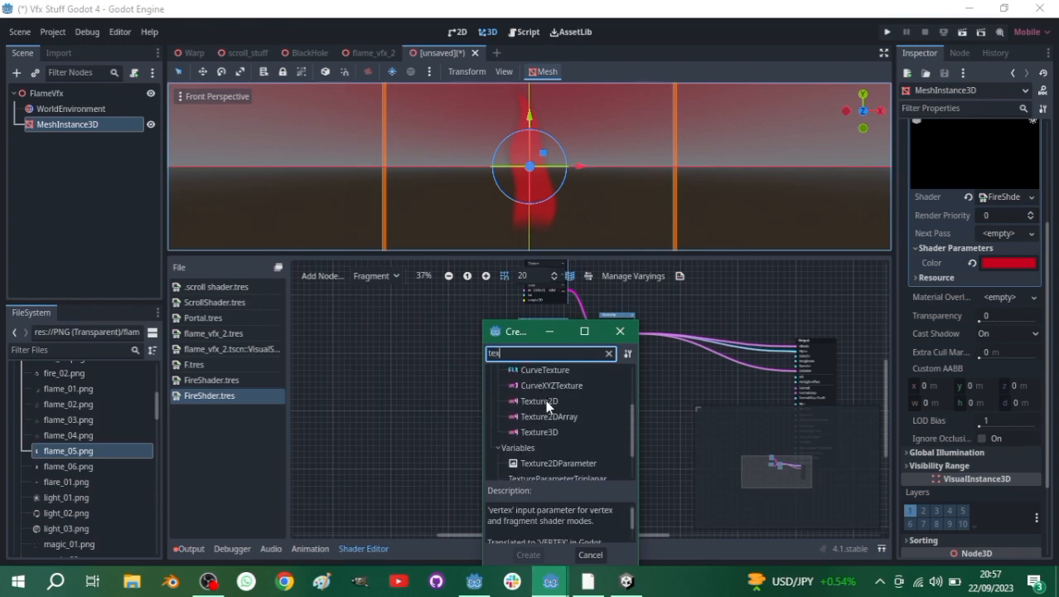
pyautogui.doubleClick(546, 400)
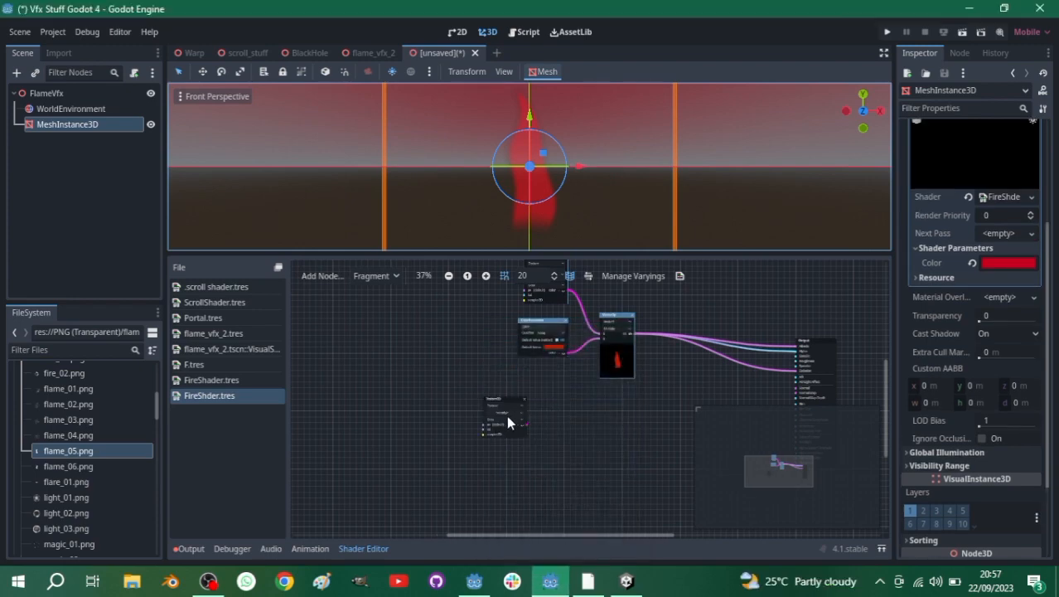
# - Assign a new NoiseTexture2D to the new Texture2D node and give it a new FastNoiseLite noise
pyautogui.scroll(4, 506, 416)
pyautogui.click(501, 407)
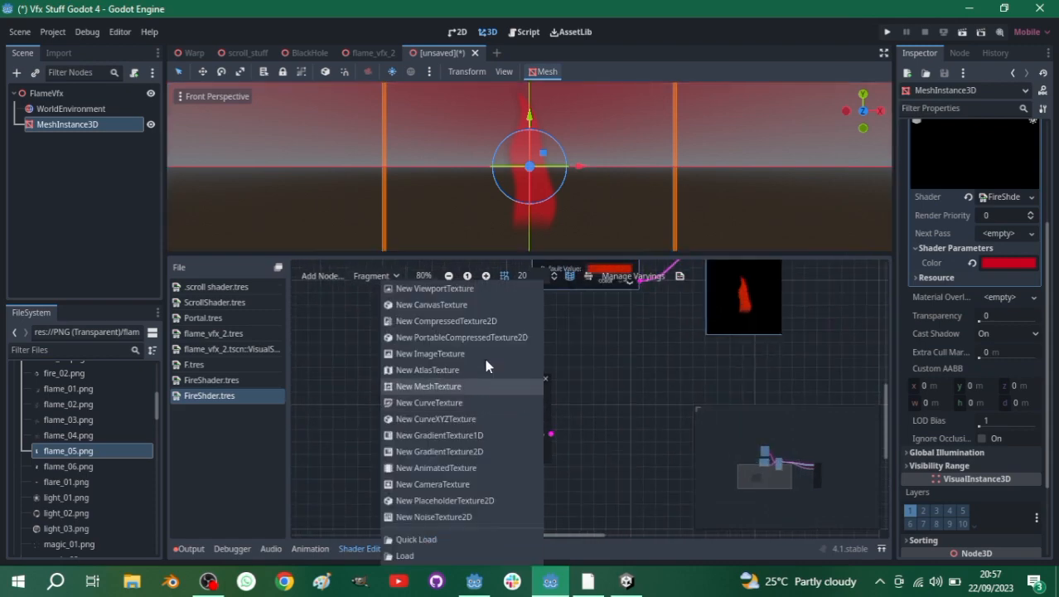
pyautogui.click(437, 521)
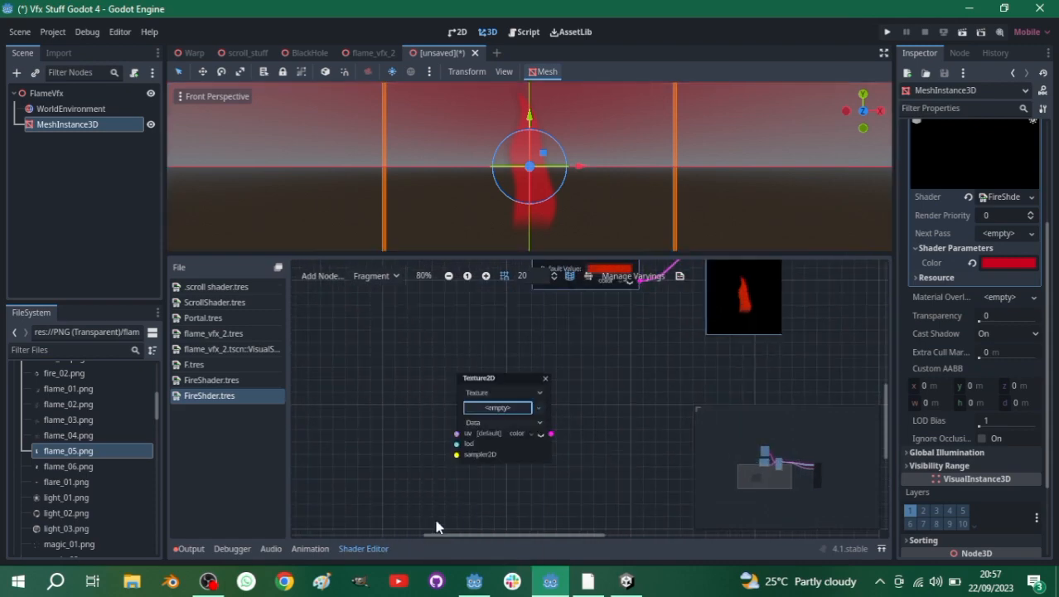
pyautogui.click(1010, 304)
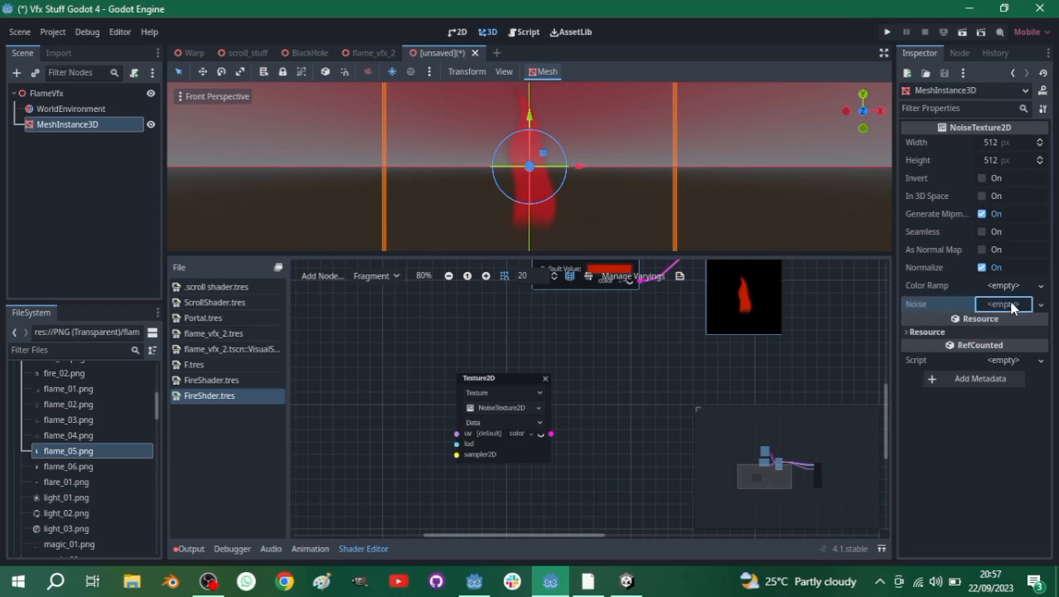
pyautogui.click(1000, 321)
pyautogui.scroll(-1, 596, 408)
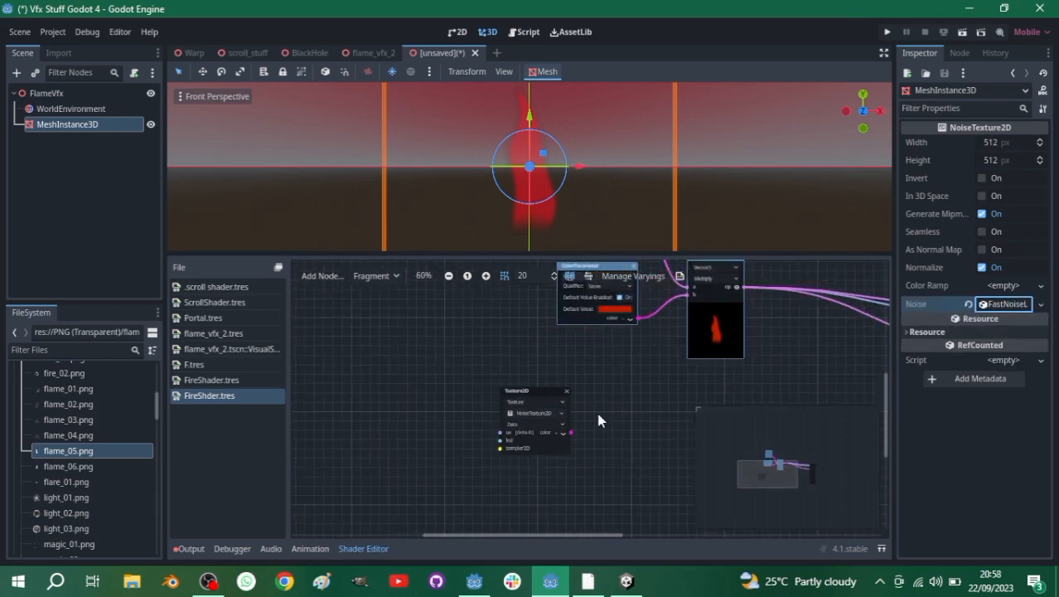
pyautogui.click(1004, 304)
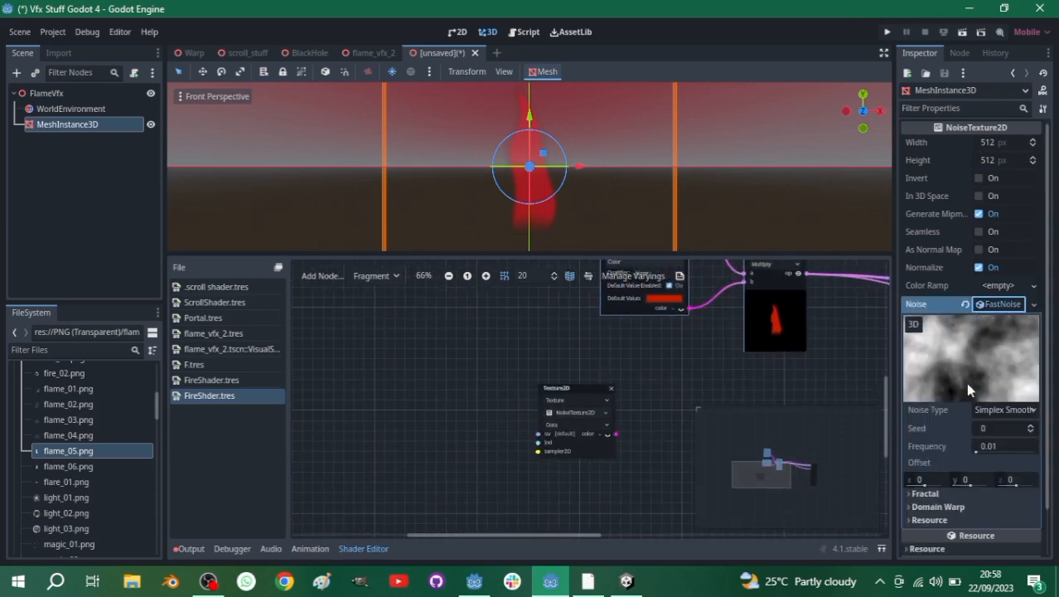
pyautogui.click(1011, 310)
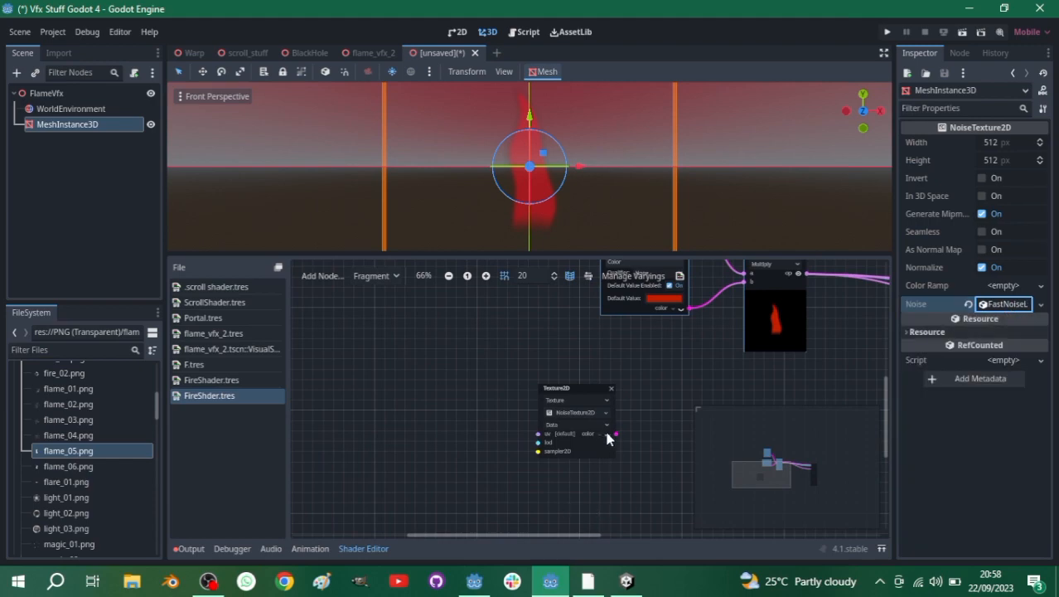
# - Show the noise Texture2D node's preview and place the node just below the ColorParameter node
pyautogui.scroll(-2, 609, 461)
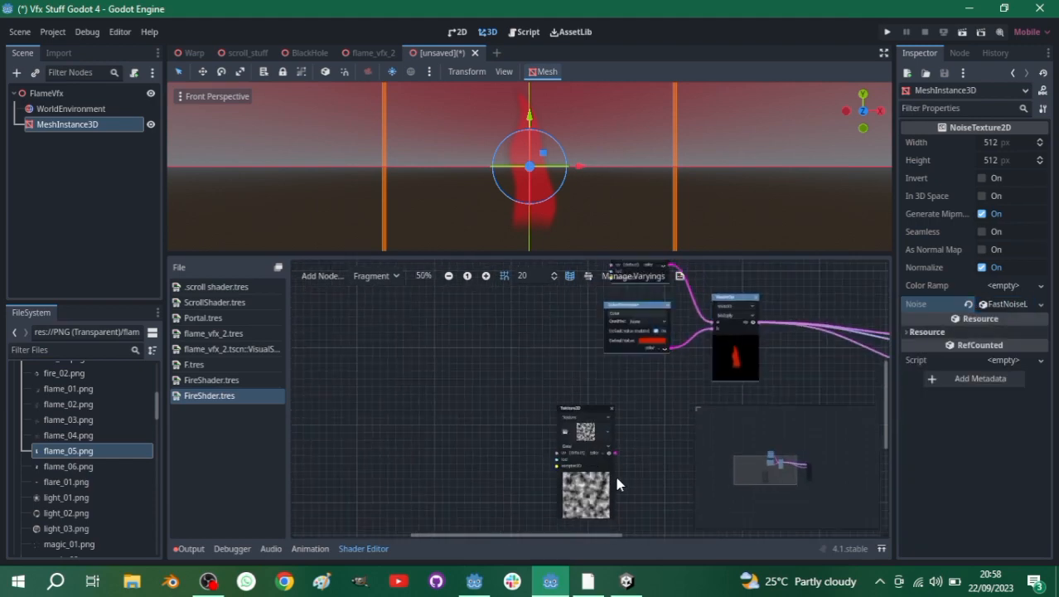
pyautogui.moveTo(627, 433); pyautogui.dragTo(430, 388, button='middle')
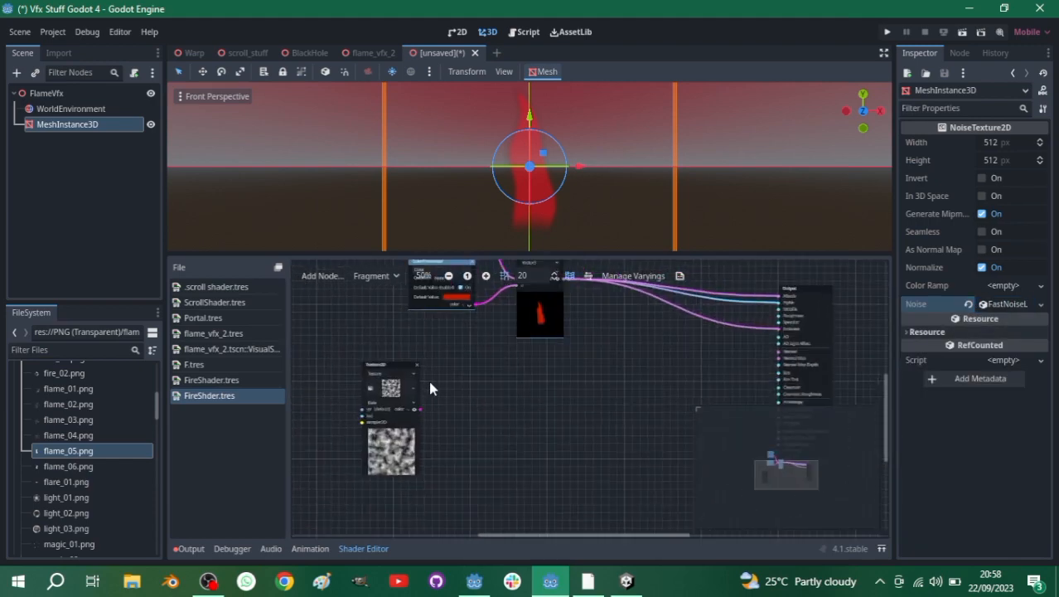
pyautogui.moveTo(407, 375); pyautogui.dragTo(334, 343)
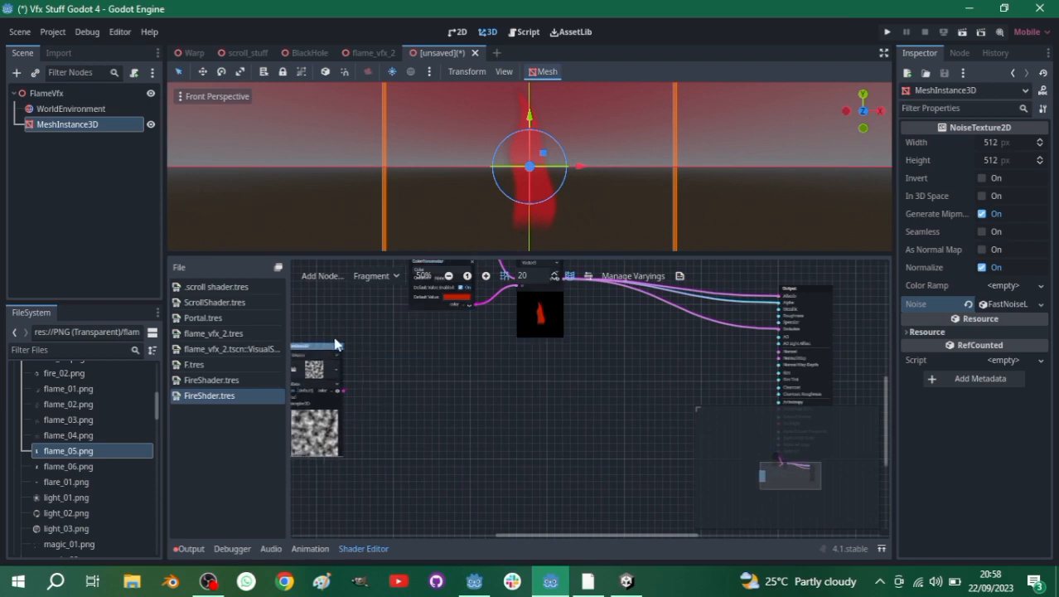
pyautogui.scroll(-2, 595, 347)
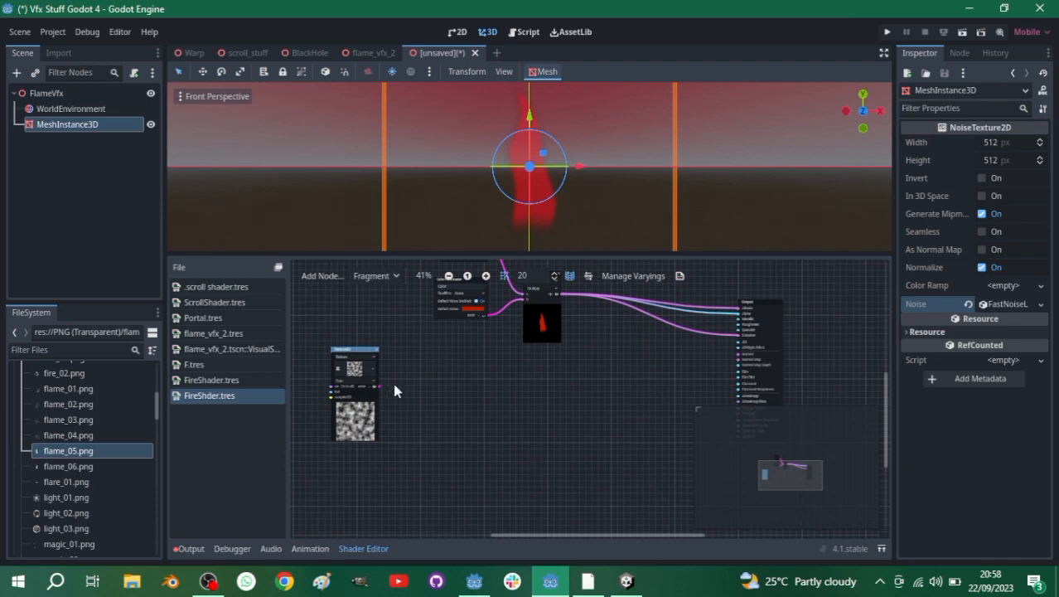
pyautogui.moveTo(353, 359); pyautogui.dragTo(457, 358)
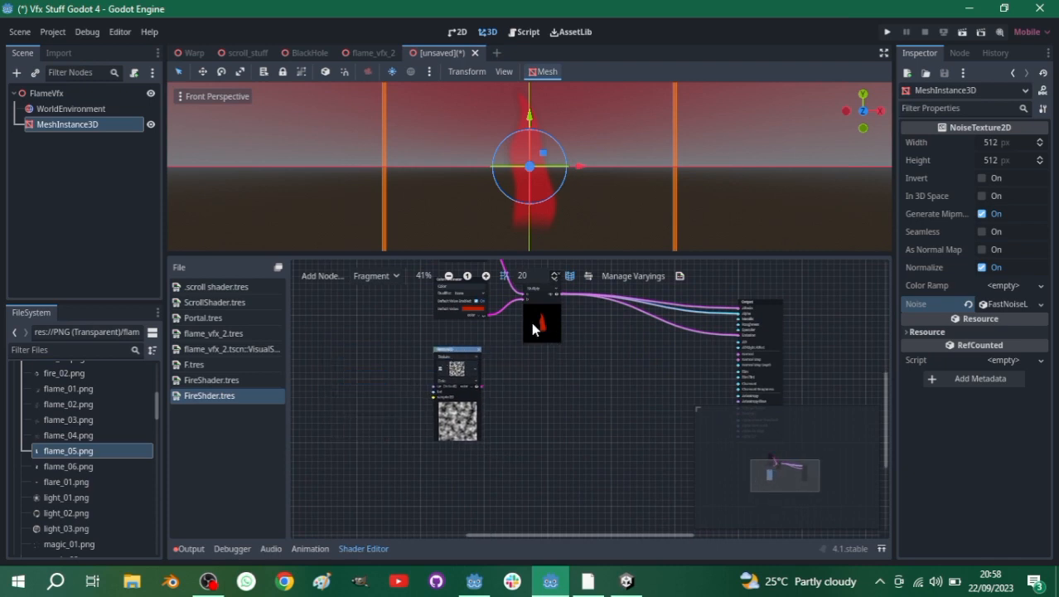
# - Create a Vector3 Multiply node from the noise Texture2D's color output and position it beside the texture node
pyautogui.scroll(3, 500, 401)
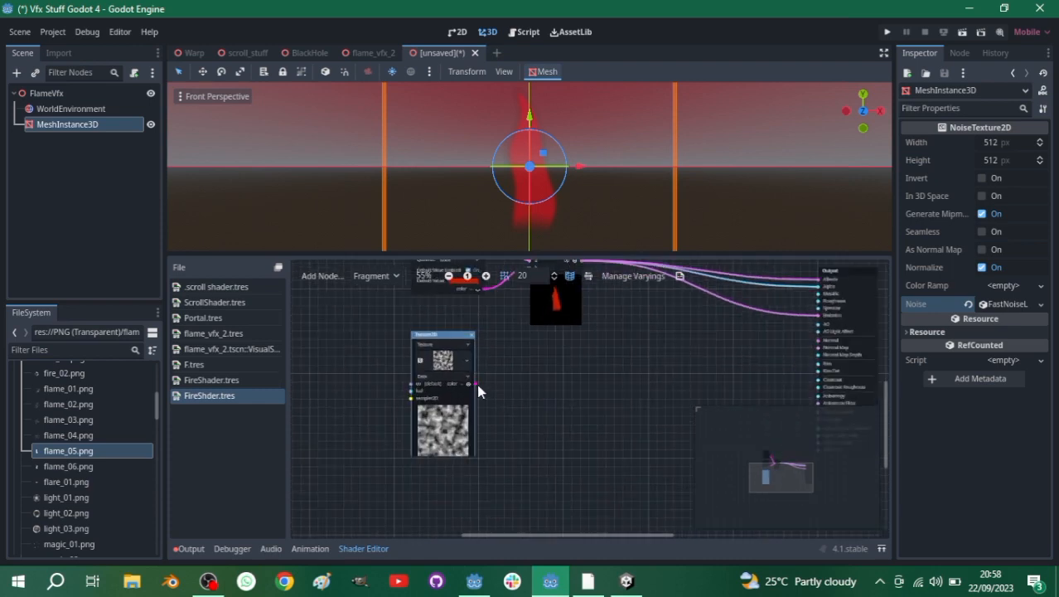
pyautogui.moveTo(487, 385); pyautogui.dragTo(571, 382)
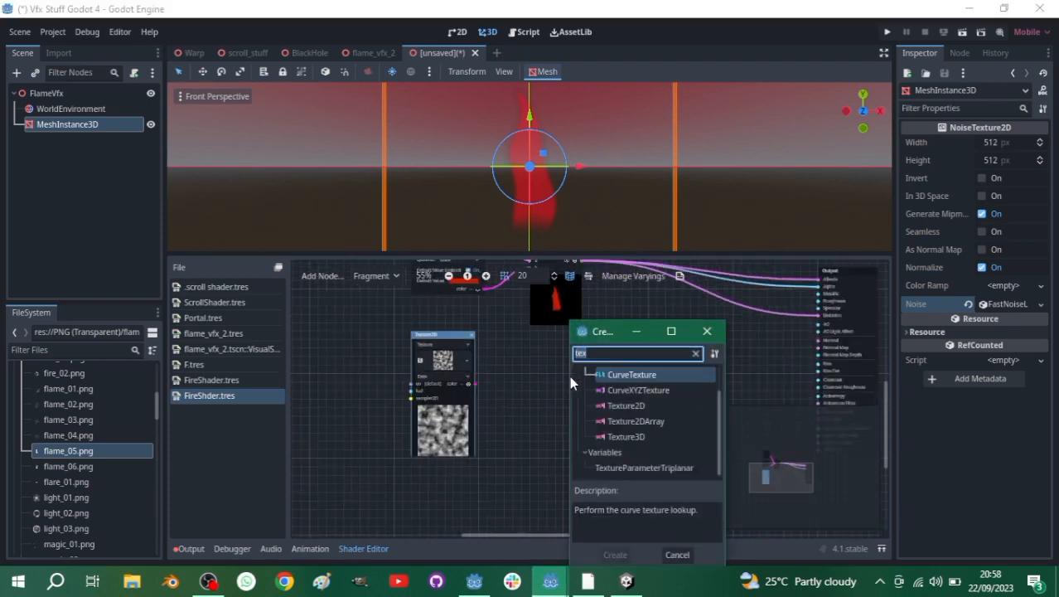
pyautogui.write('mult')
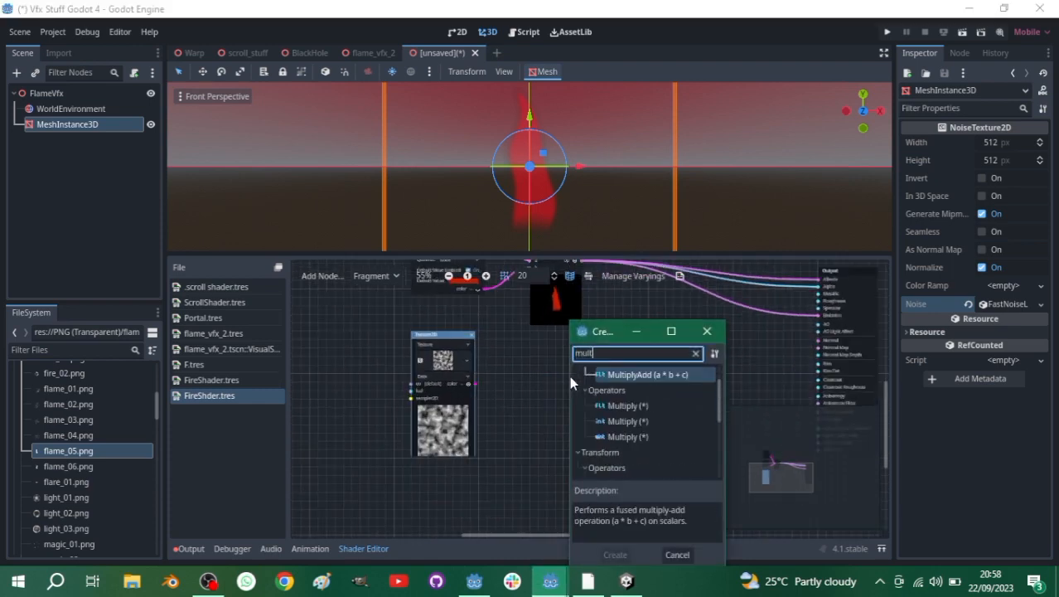
pyautogui.write('ipl')
pyautogui.scroll(-3, 682, 465)
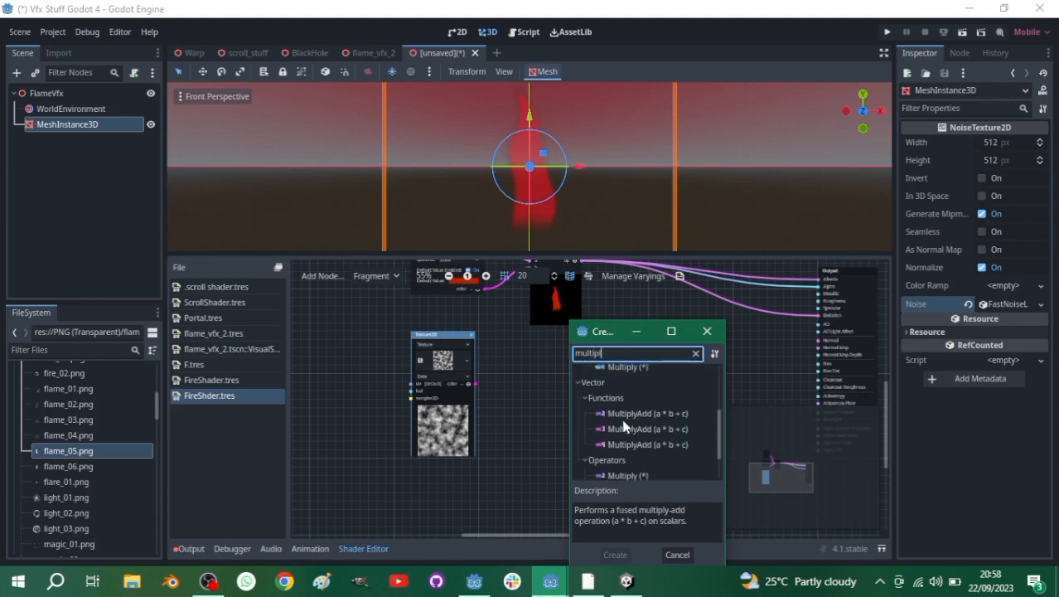
pyautogui.doubleClick(627, 439)
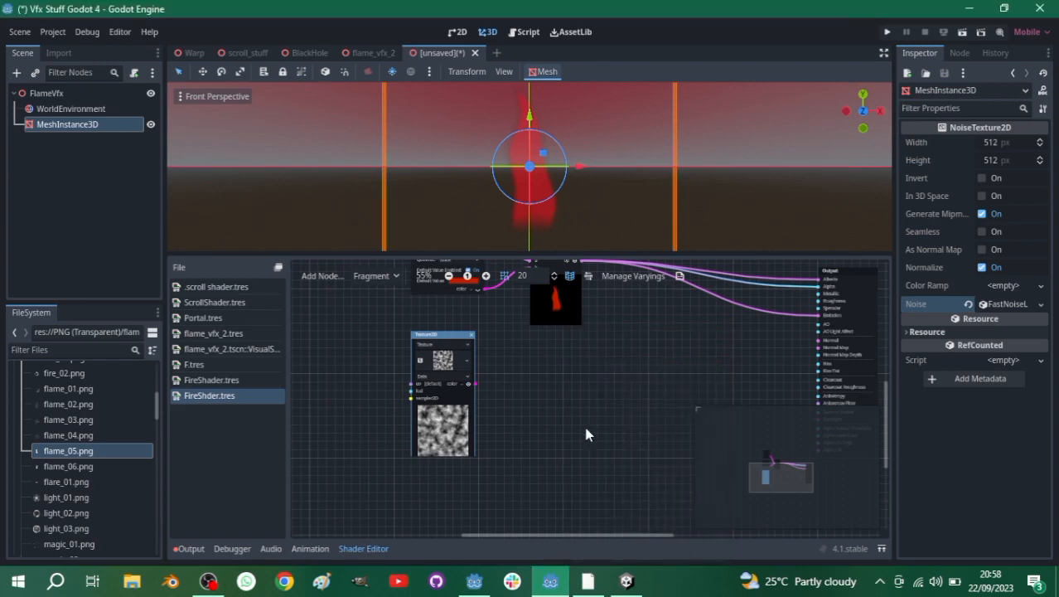
pyautogui.moveTo(587, 382); pyautogui.dragTo(581, 370)
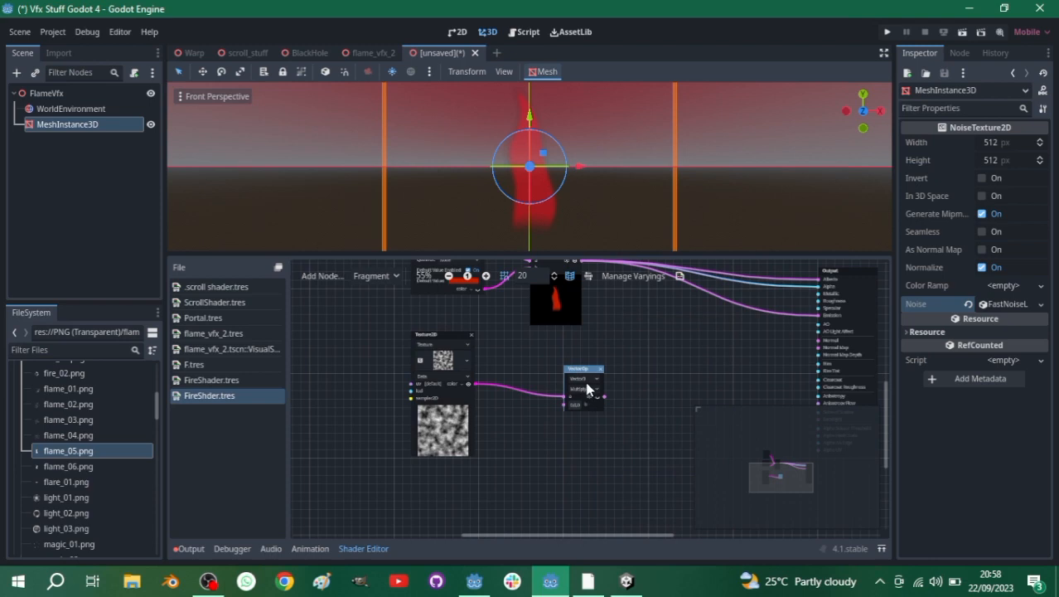
# - Connect the first Multiply node's result to input a of the new Multiply node, with the noise color on input b
pyautogui.scroll(-3, 626, 363)
pyautogui.moveTo(624, 356)
pyautogui.mouseDown(button='middle')
pyautogui.moveTo(664, 371)
pyautogui.moveTo(639, 362)
pyautogui.mouseUp(button='middle')
pyautogui.scroll(1, 634, 357)
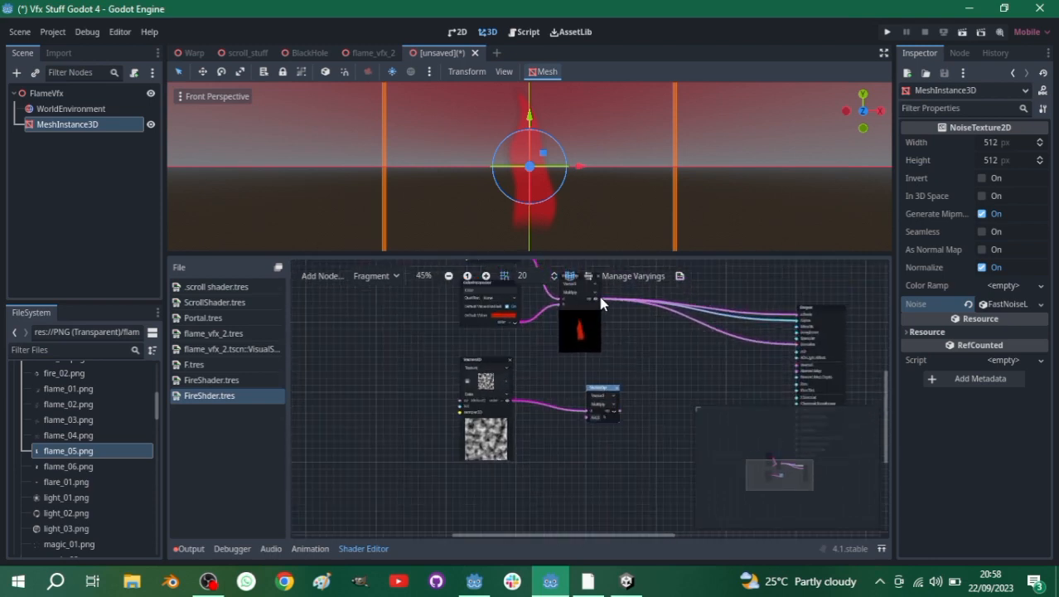
pyautogui.moveTo(600, 300); pyautogui.dragTo(590, 416)
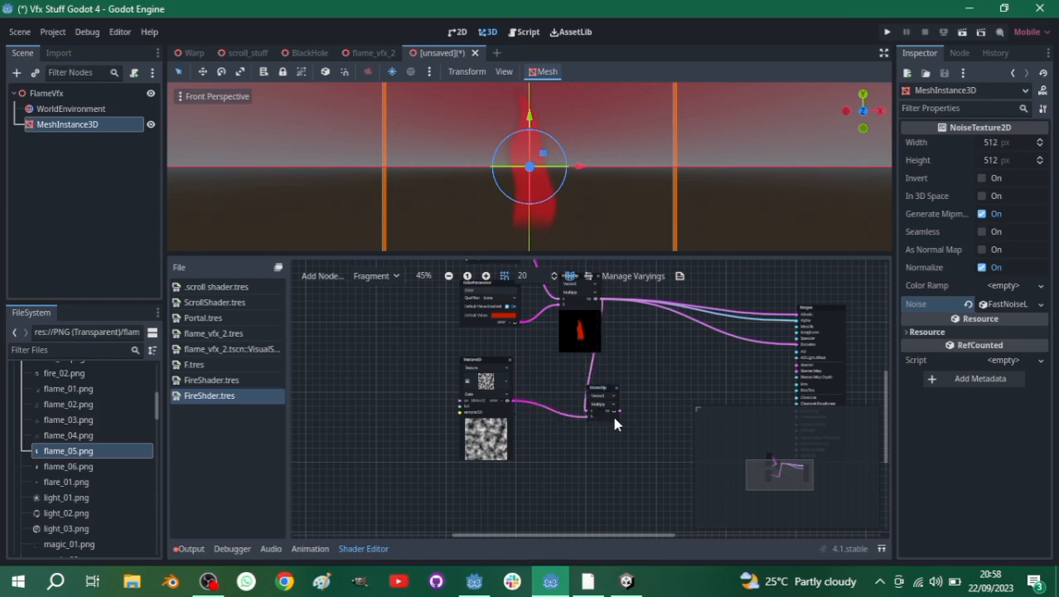
# - Show the new Multiply node's preview and examine the flame combined with the noise up close
pyautogui.scroll(3, 614, 418)
pyautogui.click(614, 407)
pyautogui.scroll(5, 611, 462)
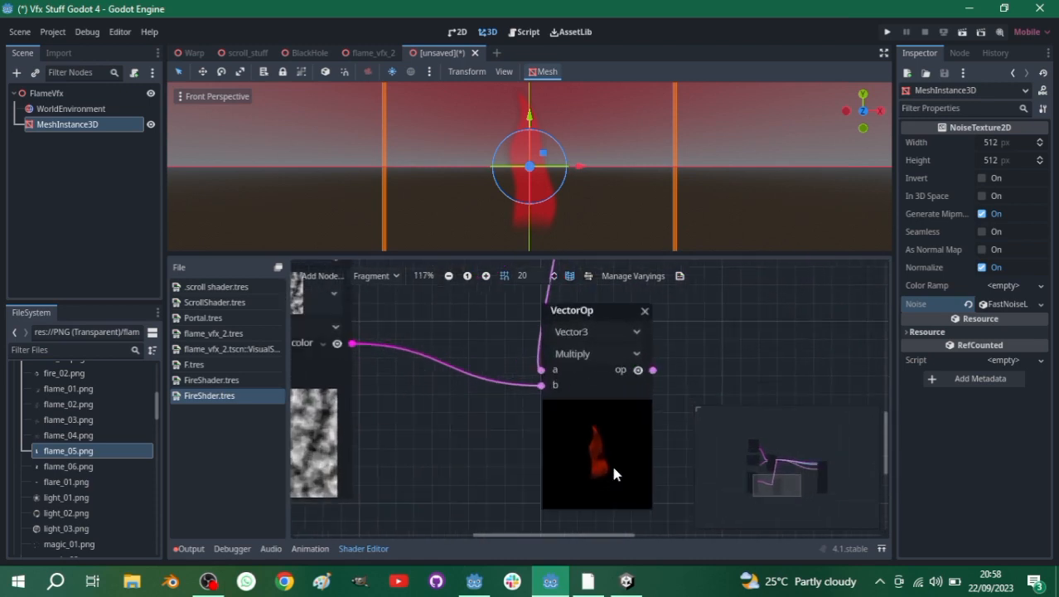
pyautogui.scroll(-2, 631, 440)
pyautogui.scroll(1, 634, 450)
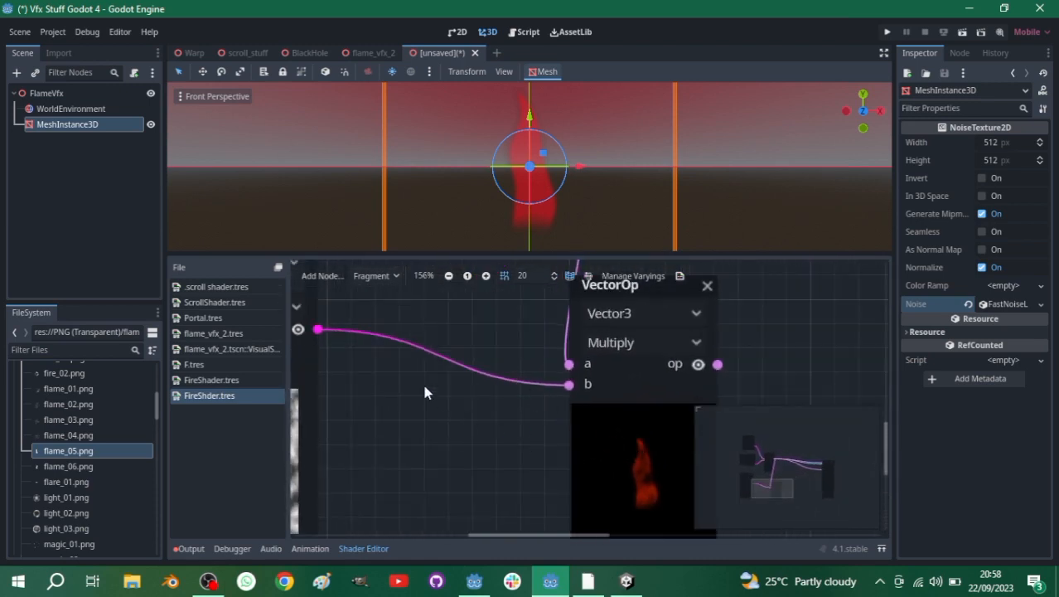
pyautogui.scroll(3, 424, 392)
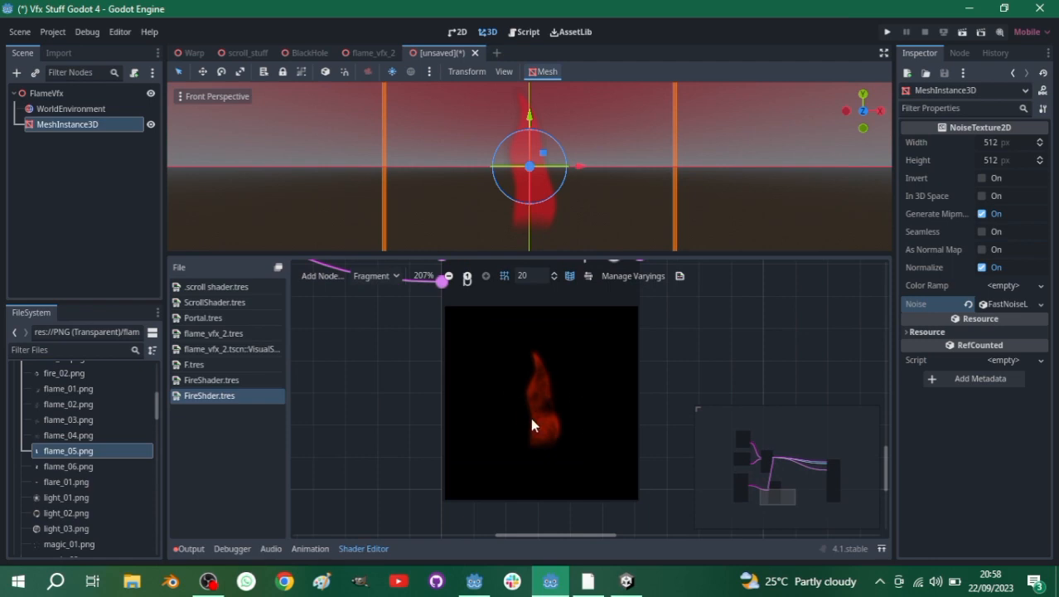
pyautogui.scroll(-7, 536, 407)
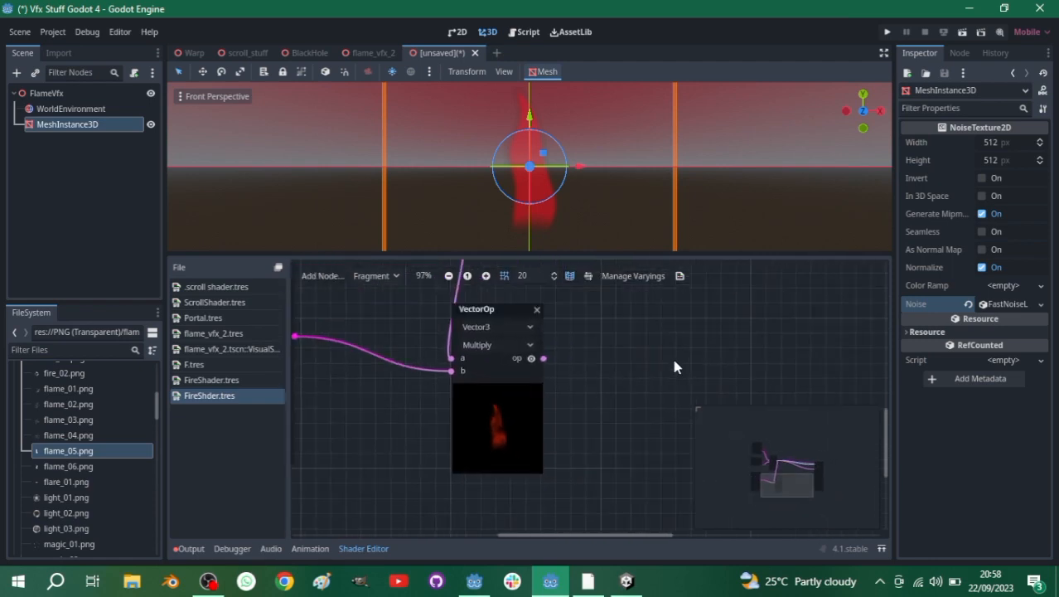
pyautogui.scroll(-1, 617, 369)
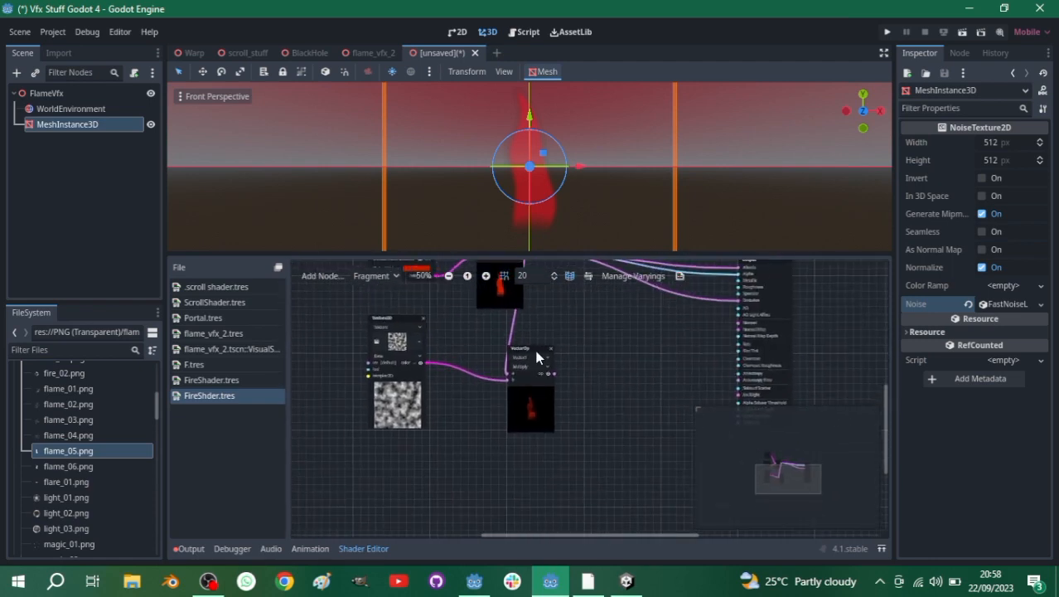
# - Connect the noise Multiply node's result to the Output node's Emission and Alpha inputs, replacing the links from the first Multiply node
pyautogui.scroll(-2, 537, 356)
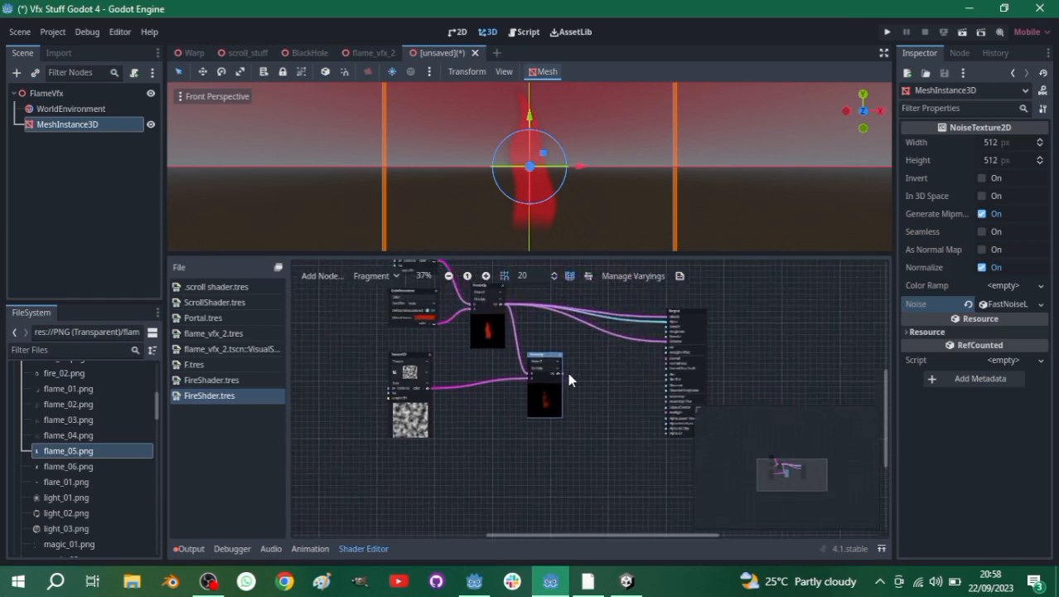
pyautogui.moveTo(562, 373); pyautogui.dragTo(668, 341)
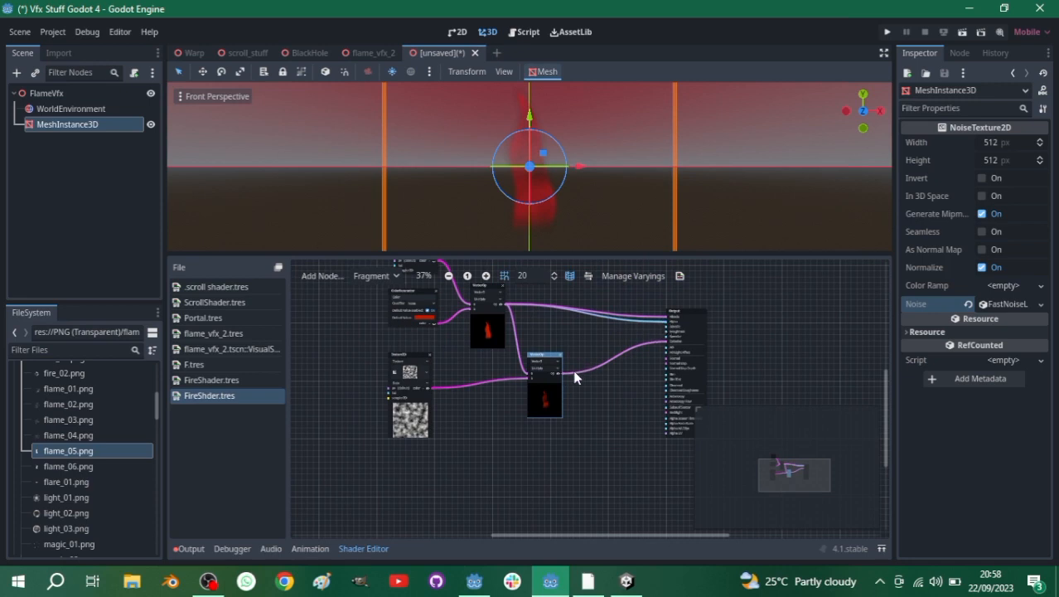
pyautogui.moveTo(561, 378); pyautogui.dragTo(668, 328)
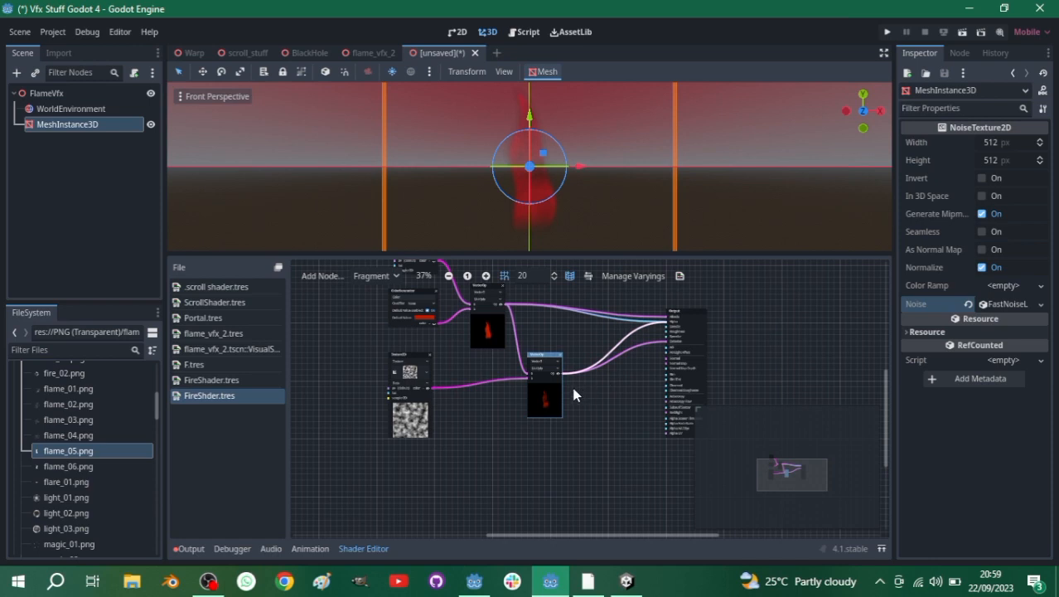
pyautogui.moveTo(563, 374); pyautogui.dragTo(668, 320)
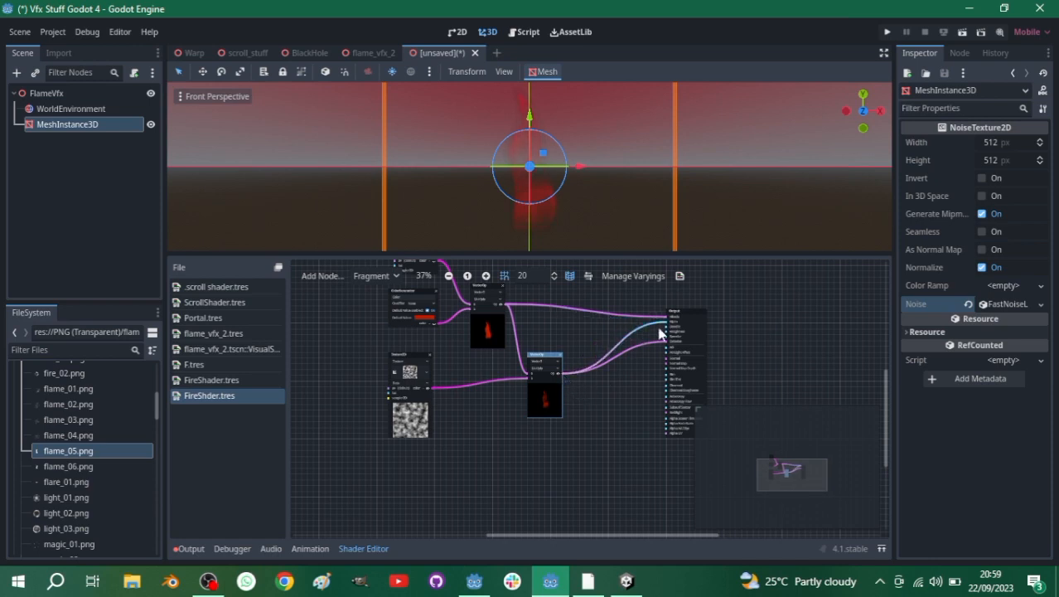
# - Examine the noise-multiplied flame on the mesh in the 3D viewport at several zoom distances, alongside its shader graph
pyautogui.scroll(5, 522, 178)
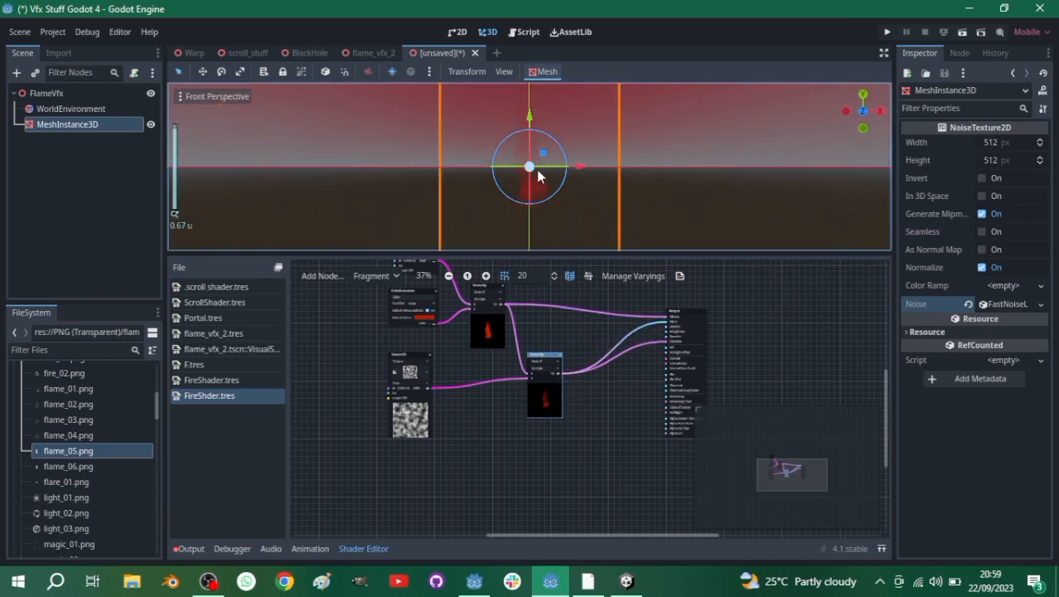
pyautogui.scroll(-3, 530, 168)
pyautogui.scroll(-3, 536, 181)
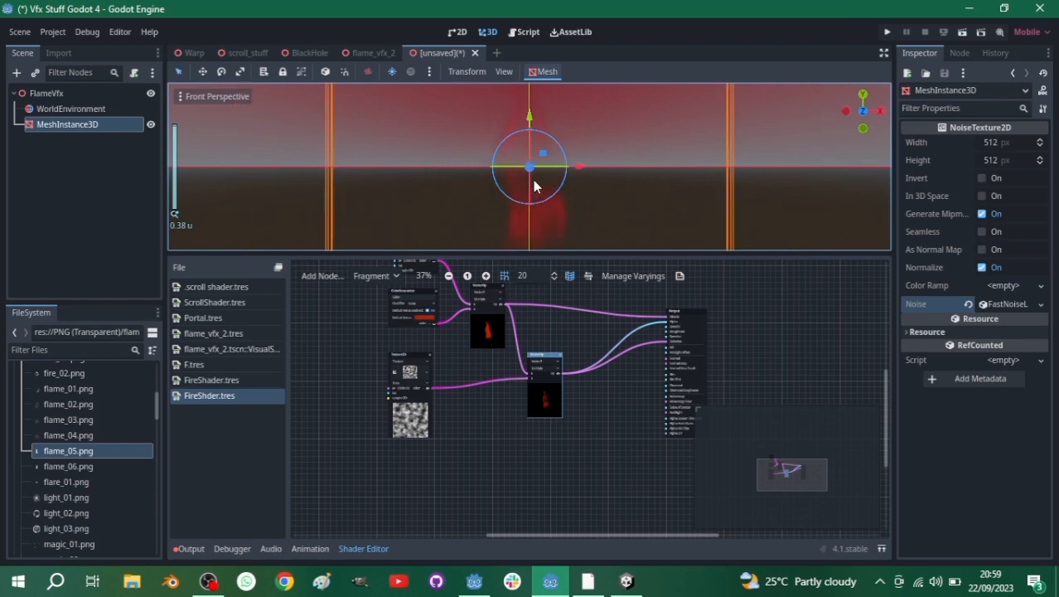
pyautogui.scroll(2, 521, 158)
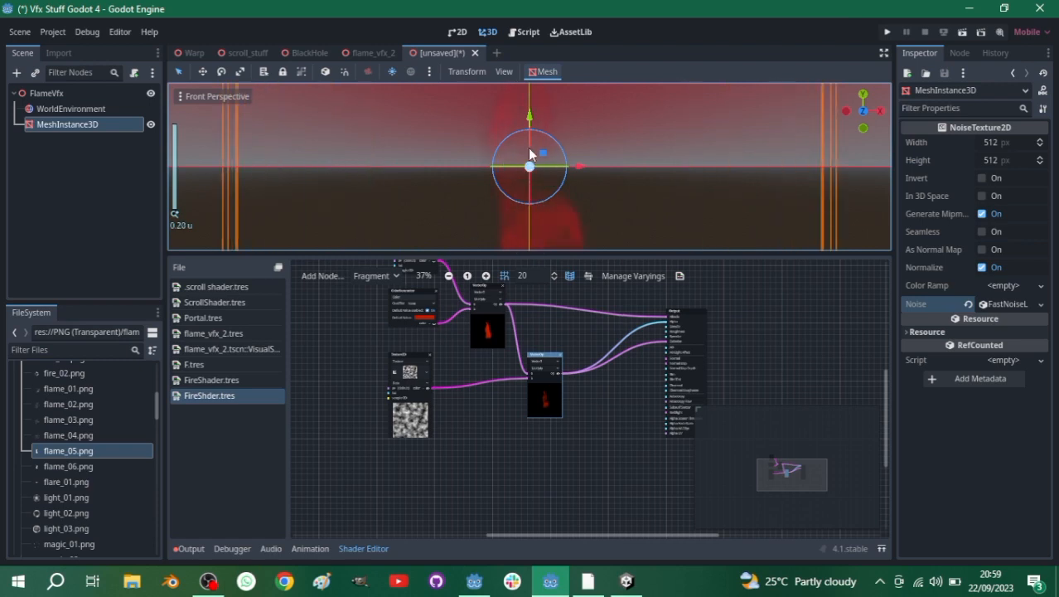
pyautogui.scroll(-2, 528, 155)
pyautogui.scroll(-1, 680, 342)
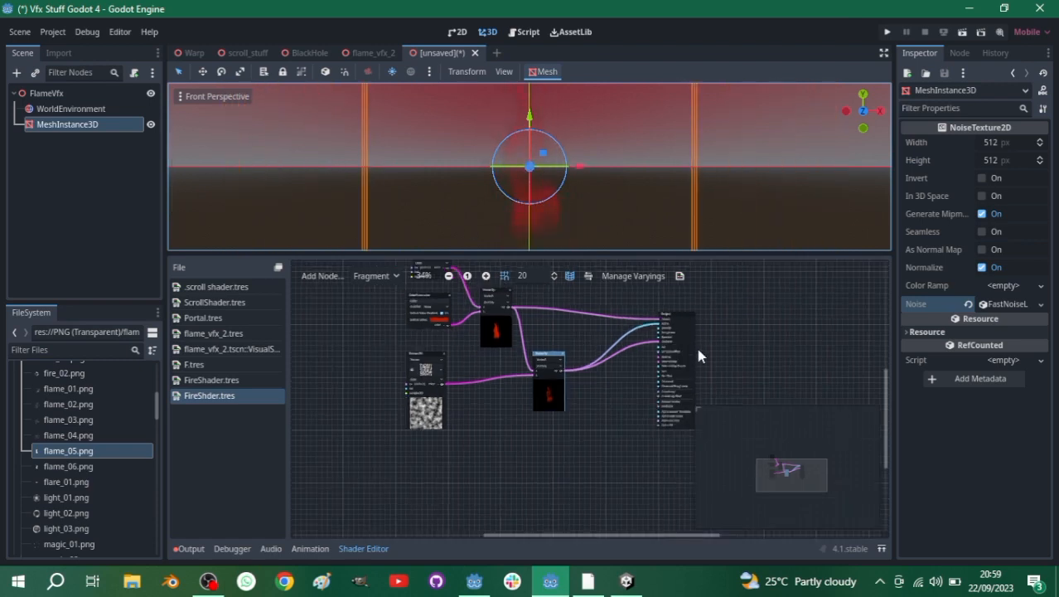
pyautogui.scroll(1, 547, 429)
pyautogui.scroll(1, 522, 427)
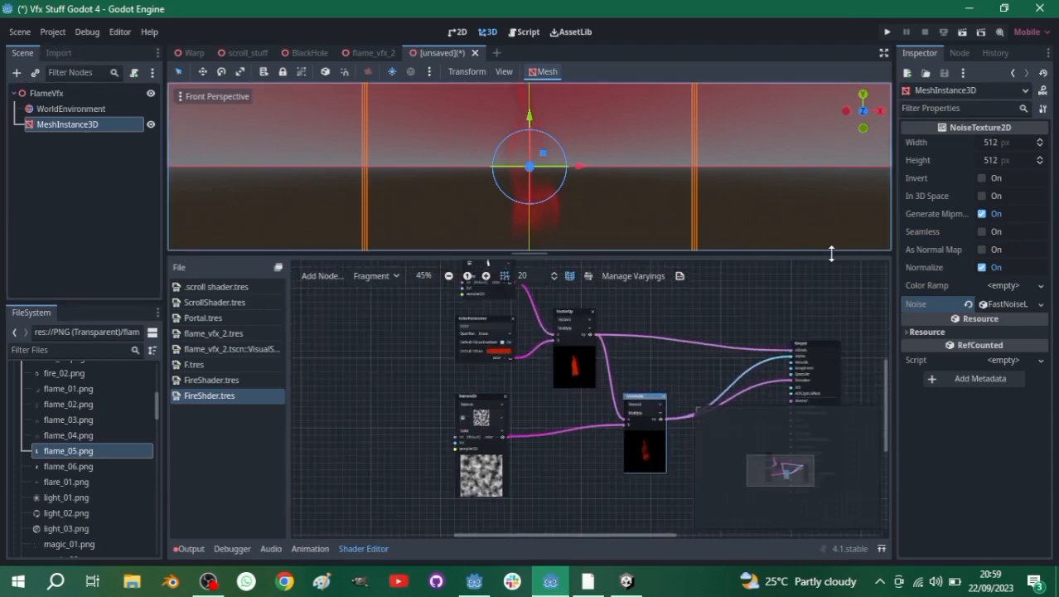
pyautogui.scroll(-2, 504, 371)
pyautogui.scroll(2, 476, 398)
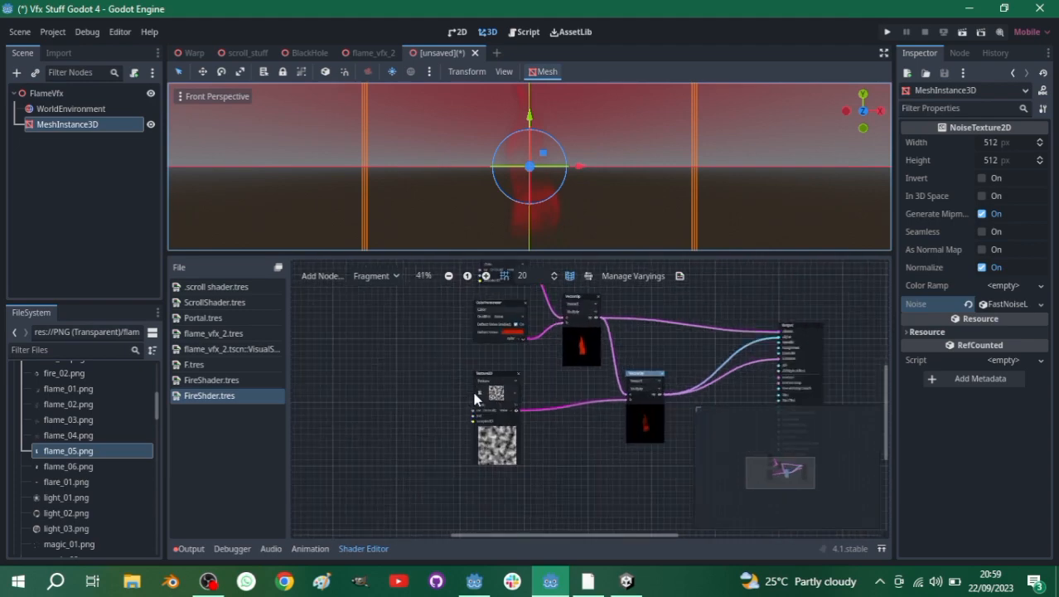
pyautogui.moveTo(581, 378); pyautogui.dragTo(521, 371, button='middle')
pyautogui.scroll(-2, 514, 396)
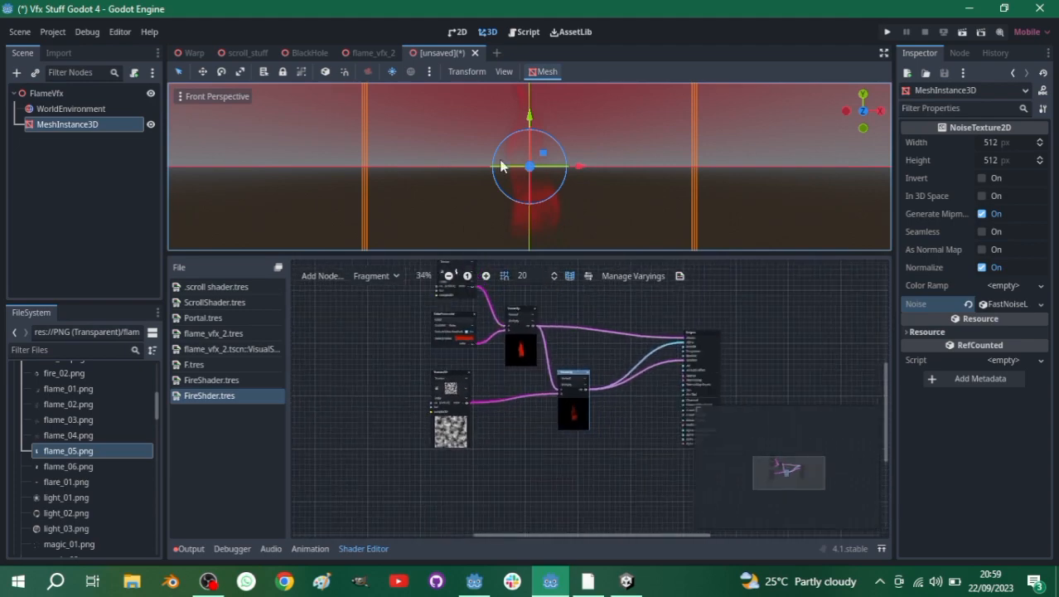
pyautogui.scroll(3, 525, 170)
pyautogui.scroll(-5, 525, 171)
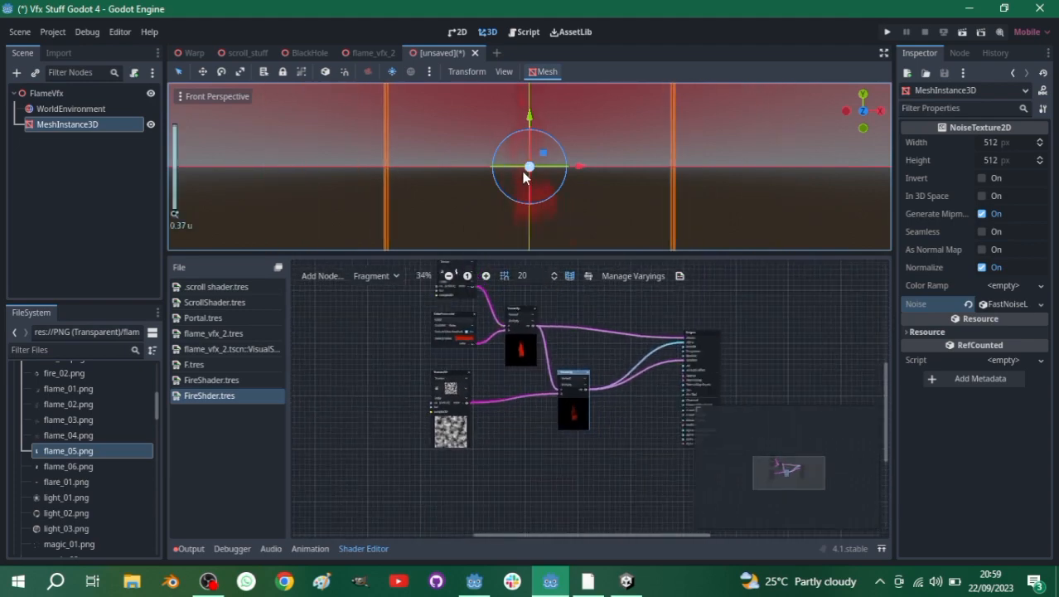
pyautogui.scroll(3, 535, 183)
pyautogui.scroll(-4, 514, 157)
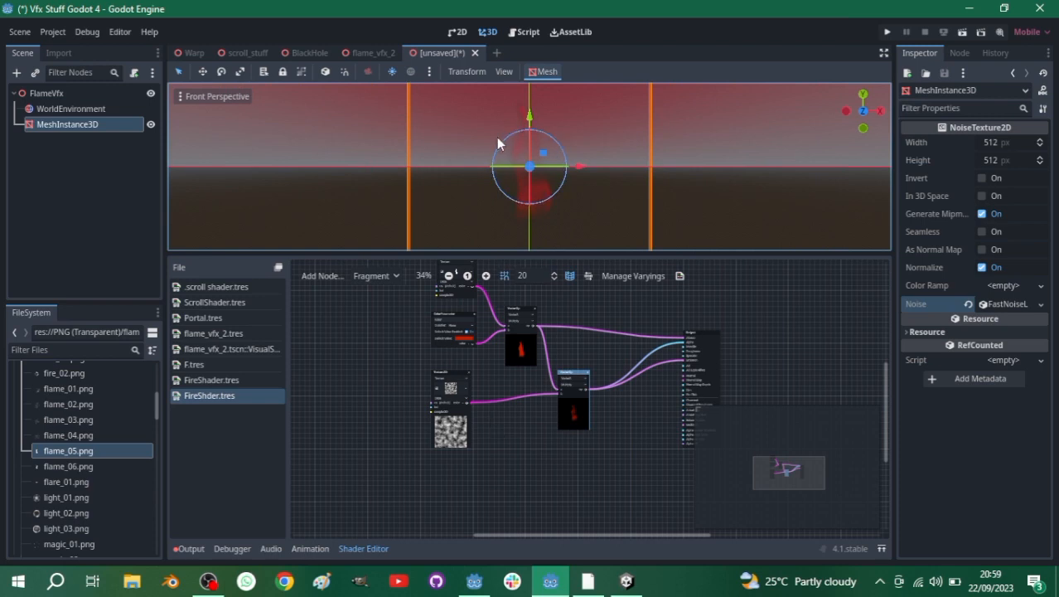
pyautogui.scroll(-3, 531, 195)
pyautogui.scroll(4, 516, 195)
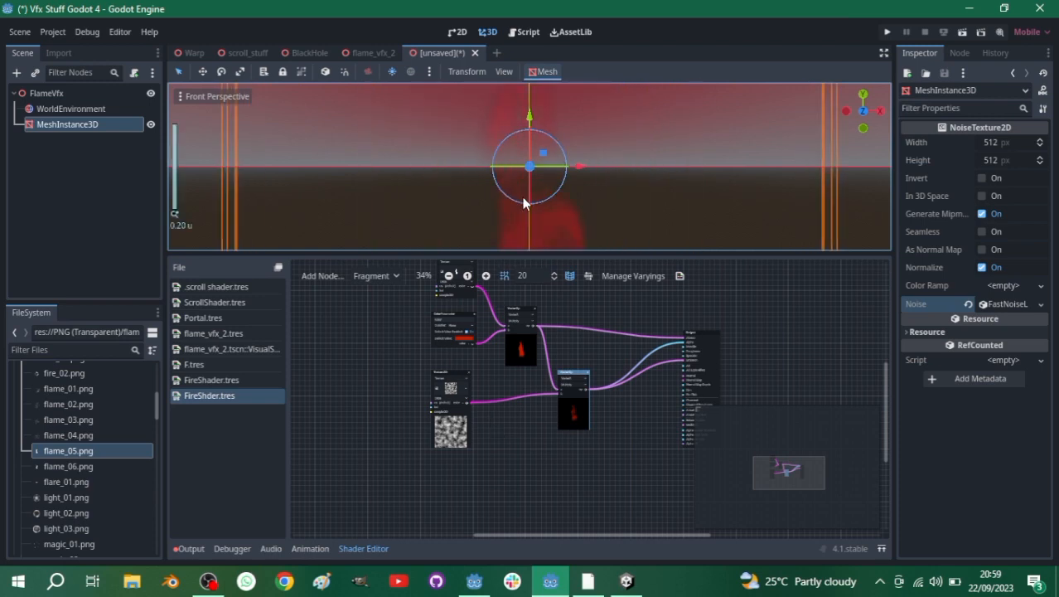
pyautogui.scroll(-2, 523, 203)
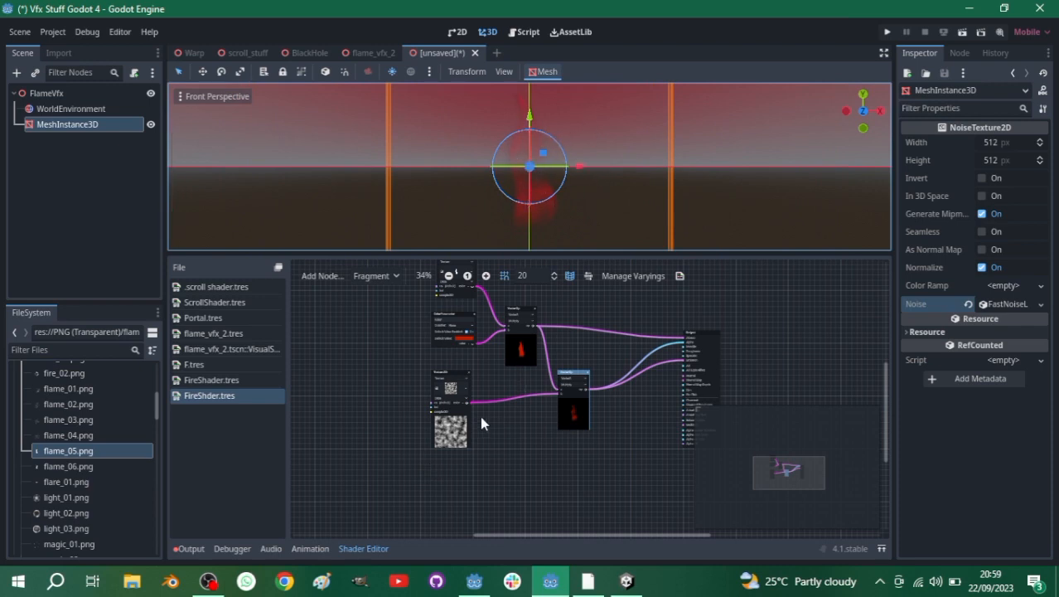
# - Create a UVFunc node feeding the uv input of the noise Texture2D node
pyautogui.scroll(1, 481, 417)
pyautogui.scroll(1, 385, 419)
pyautogui.moveTo(385, 418); pyautogui.dragTo(457, 401, button='middle')
pyautogui.scroll(3, 480, 386)
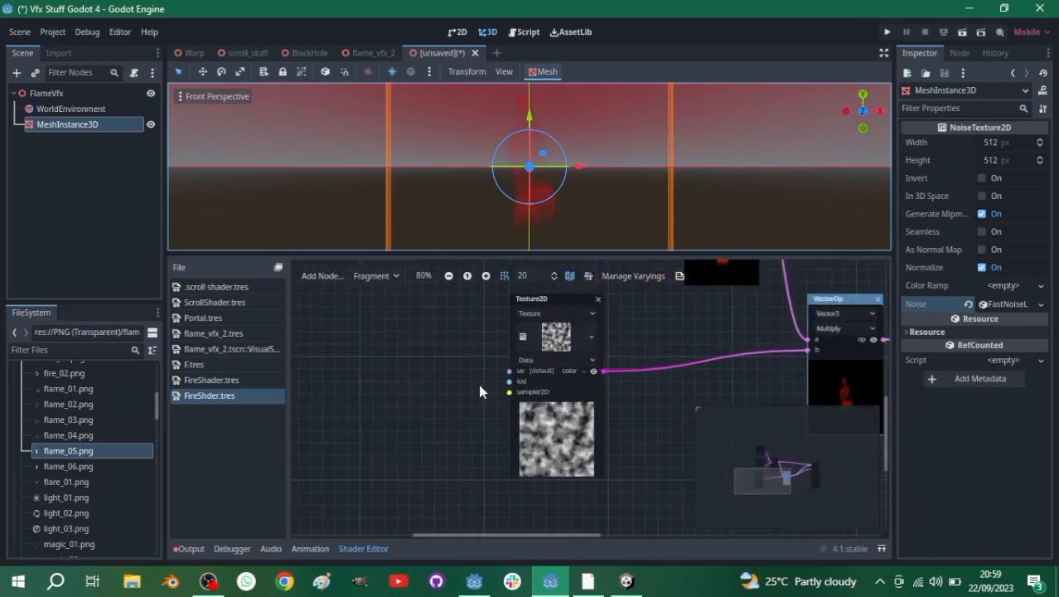
pyautogui.scroll(2, 476, 388)
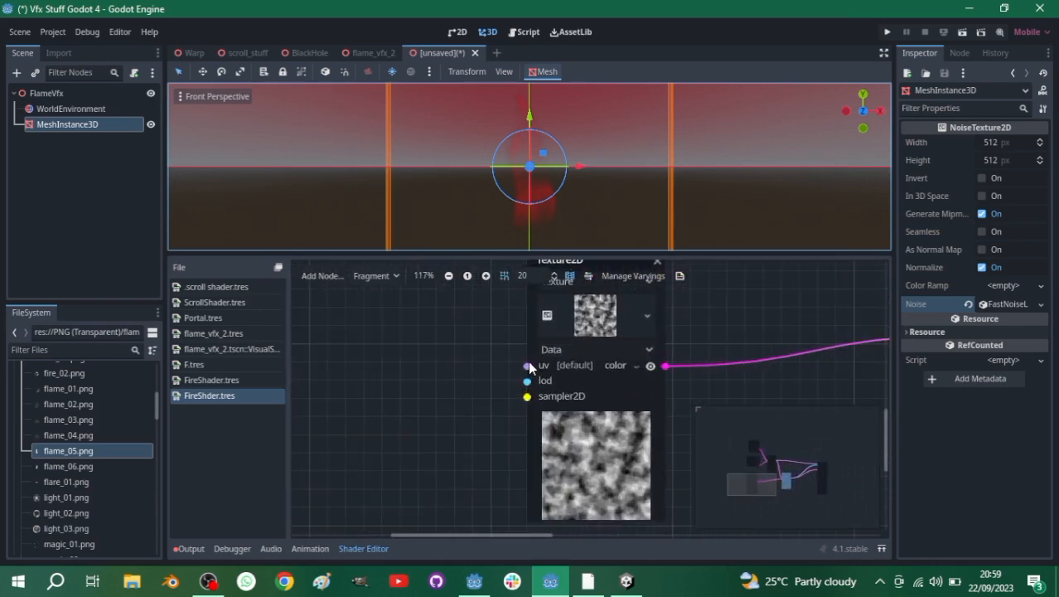
pyautogui.moveTo(527, 365); pyautogui.dragTo(352, 316)
pyautogui.write('u')
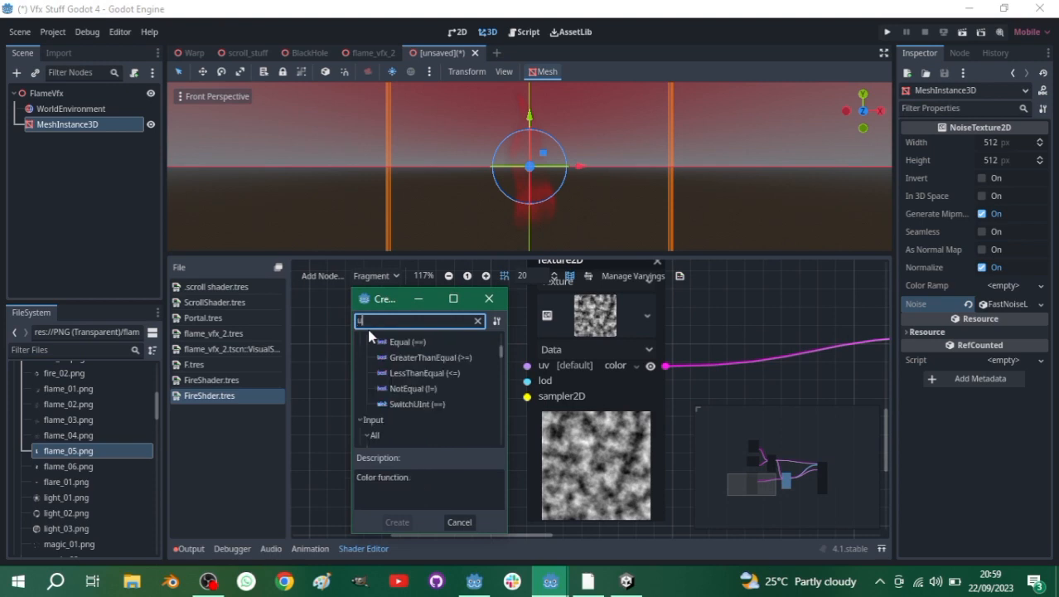
pyautogui.write('v')
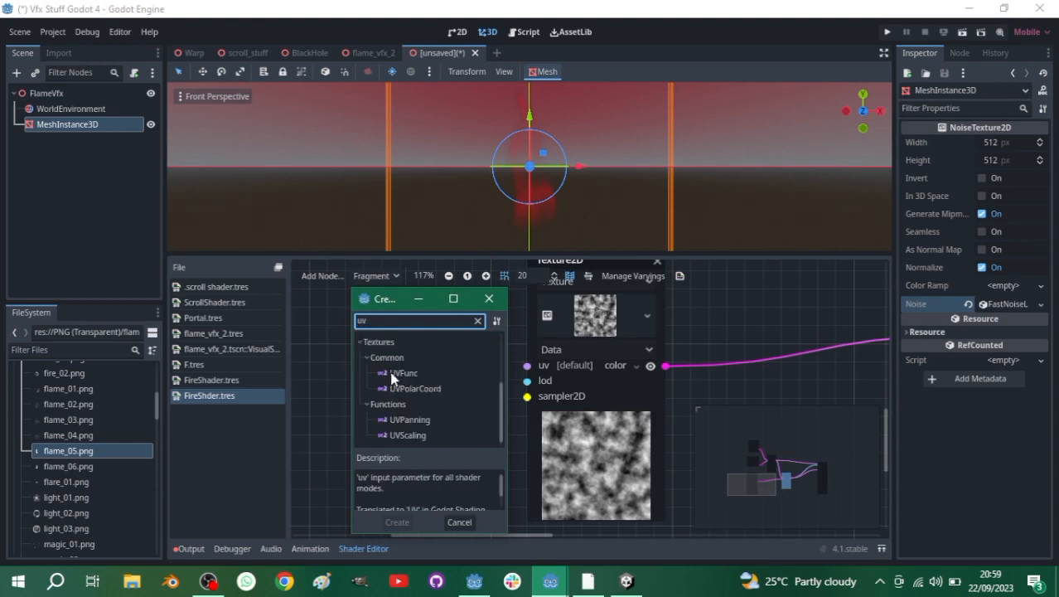
pyautogui.doubleClick(393, 373)
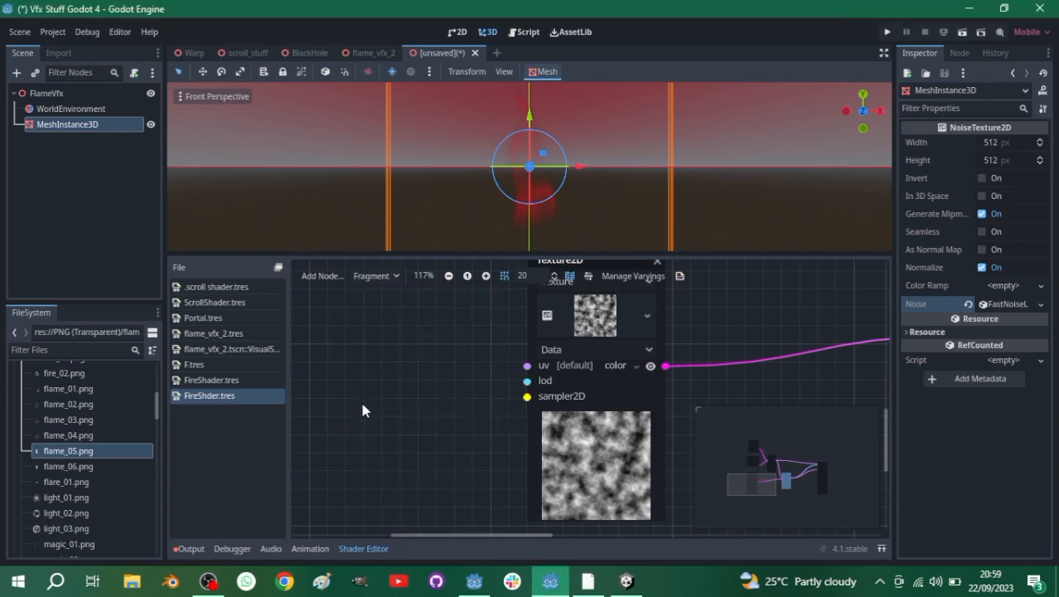
# - Create a UV input node linked to the UVFunc node's uv input and place it clear of the UVFunc node
pyautogui.scroll(-3, 412, 398)
pyautogui.scroll(3, 449, 435)
pyautogui.moveTo(390, 417); pyautogui.dragTo(489, 446, button='middle')
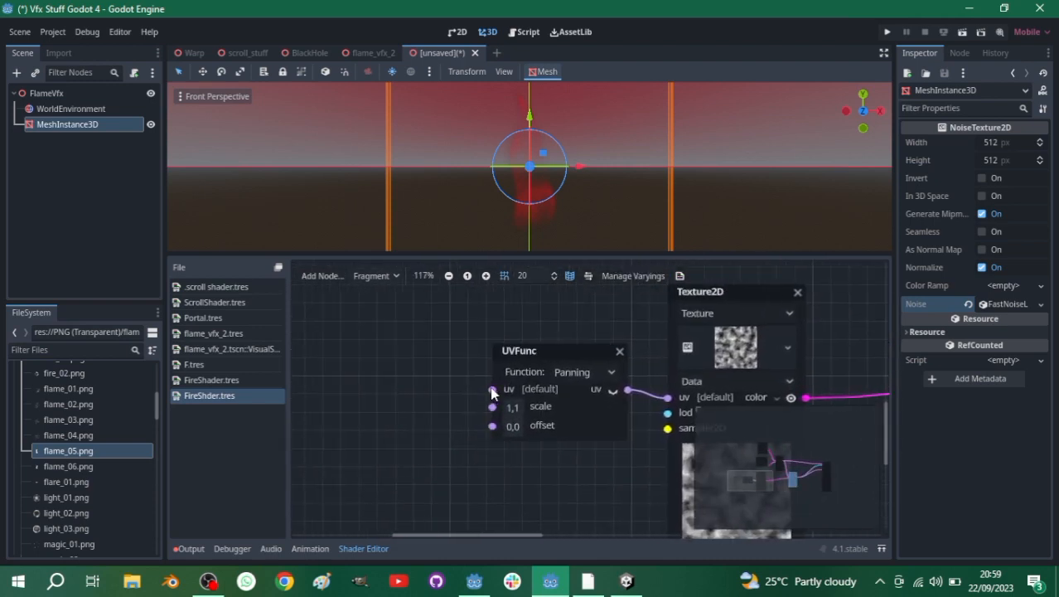
pyautogui.moveTo(491, 390); pyautogui.dragTo(355, 334)
pyautogui.write('uv')
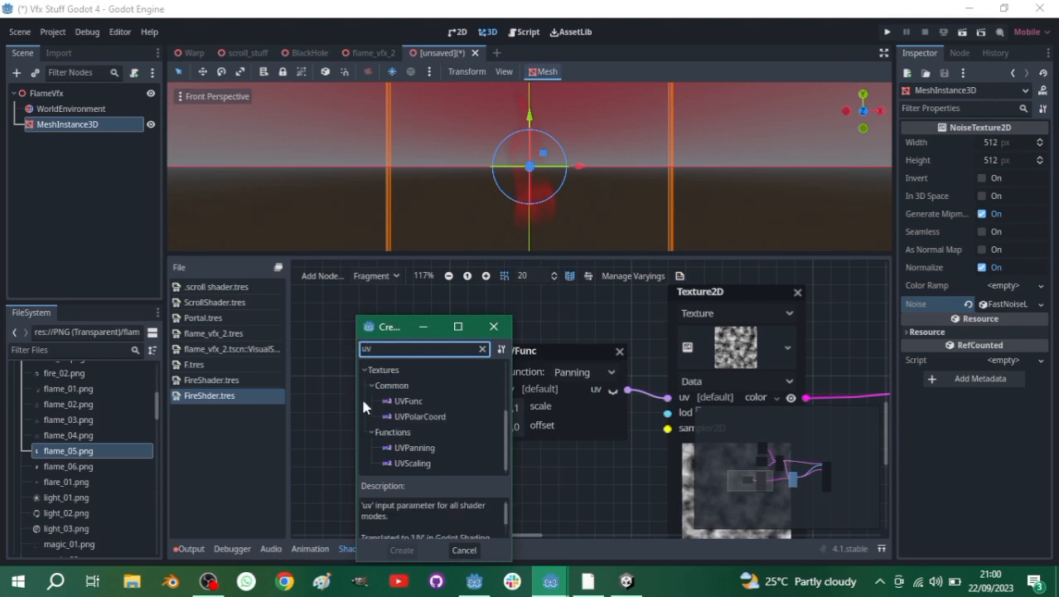
pyautogui.scroll(1, 404, 381)
pyautogui.scroll(5, 405, 387)
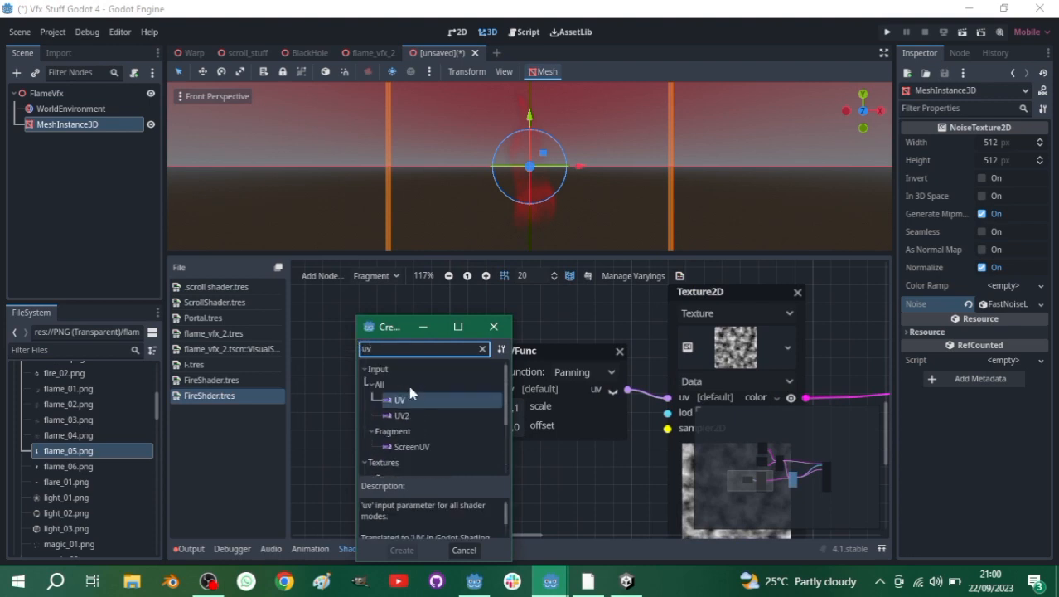
pyautogui.doubleClick(407, 401)
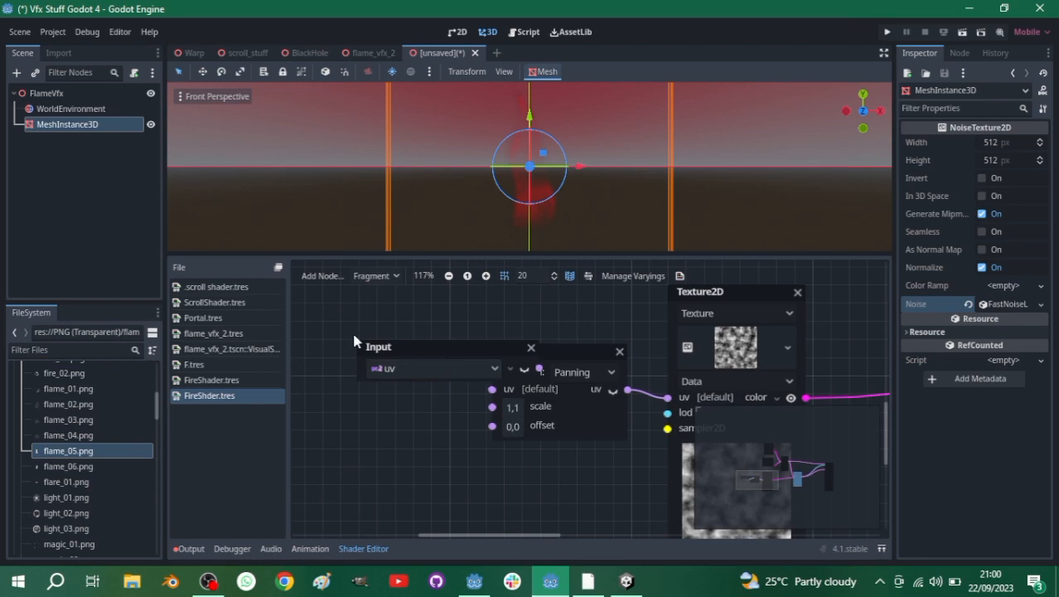
pyautogui.moveTo(404, 350); pyautogui.dragTo(310, 315)
# - Create a Vector3 Multiply node linked to the UVFunc node's offset input and place it below the UV input node
pyautogui.scroll(-3, 398, 369)
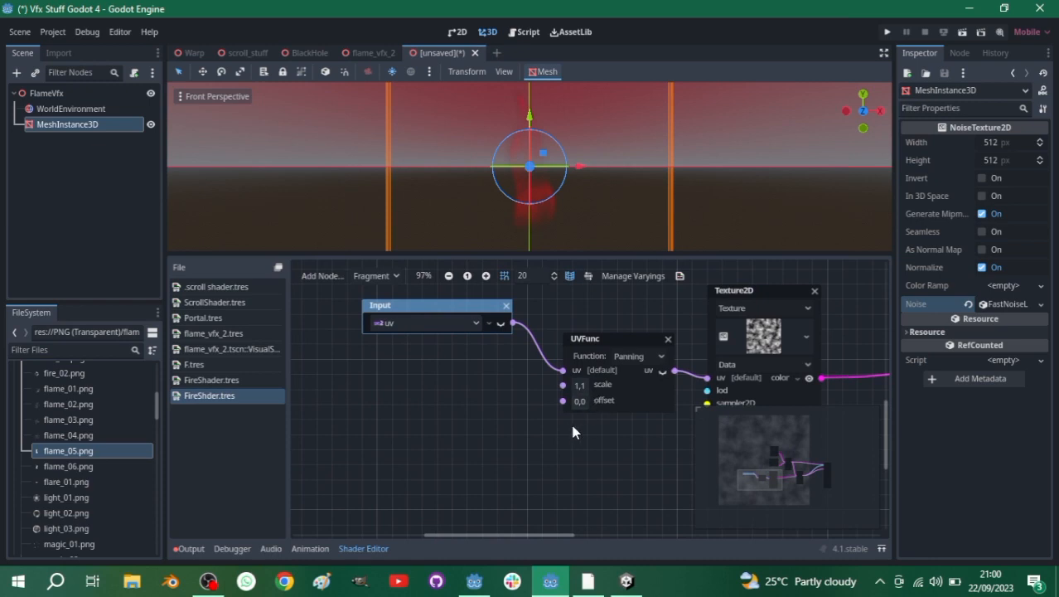
pyautogui.moveTo(563, 401); pyautogui.dragTo(461, 418)
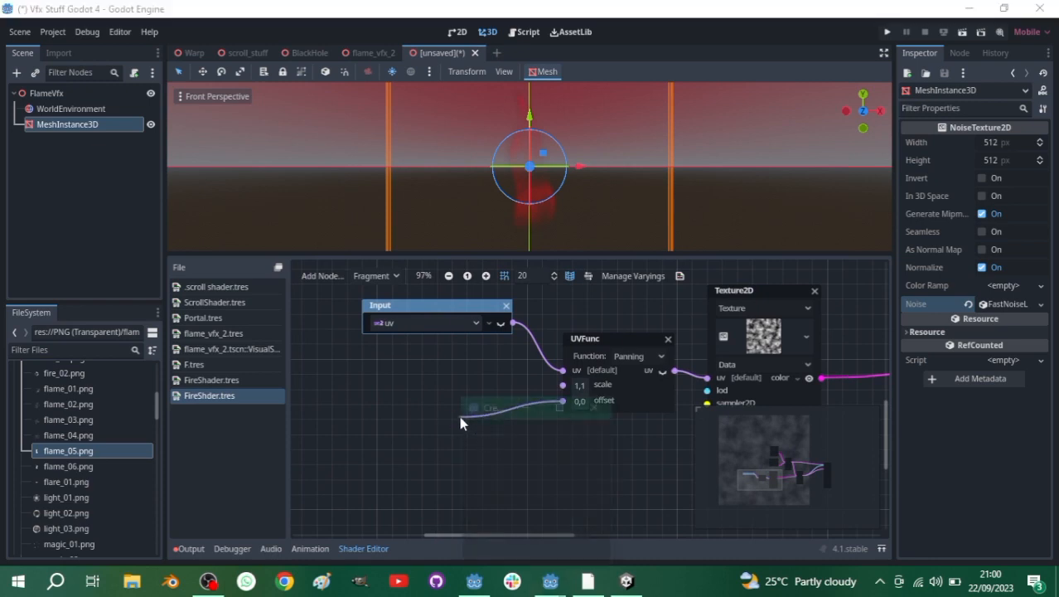
pyautogui.write('mu')
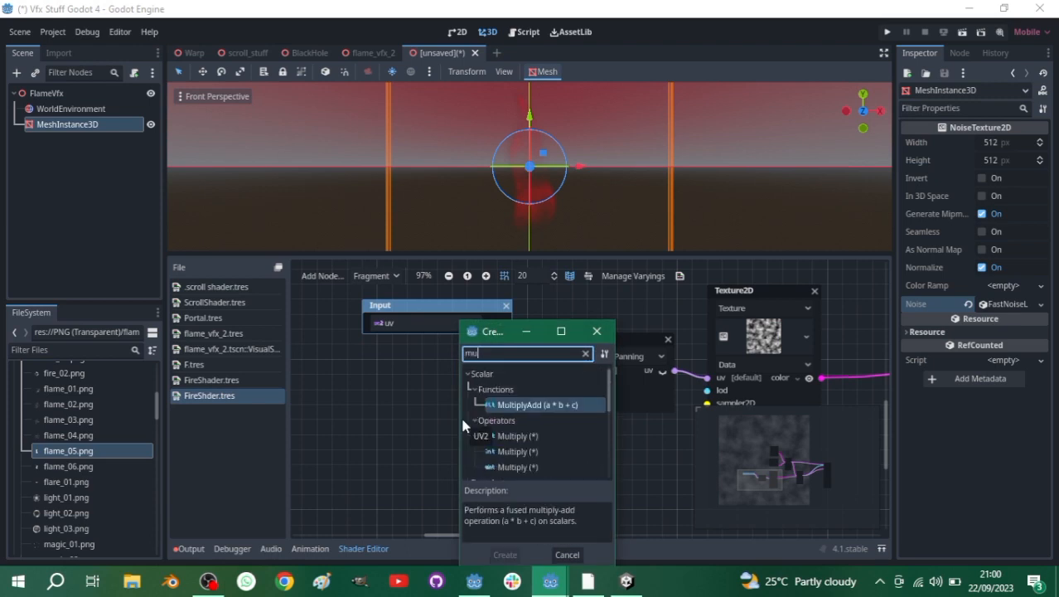
pyautogui.write('l')
pyautogui.scroll(-2, 506, 394)
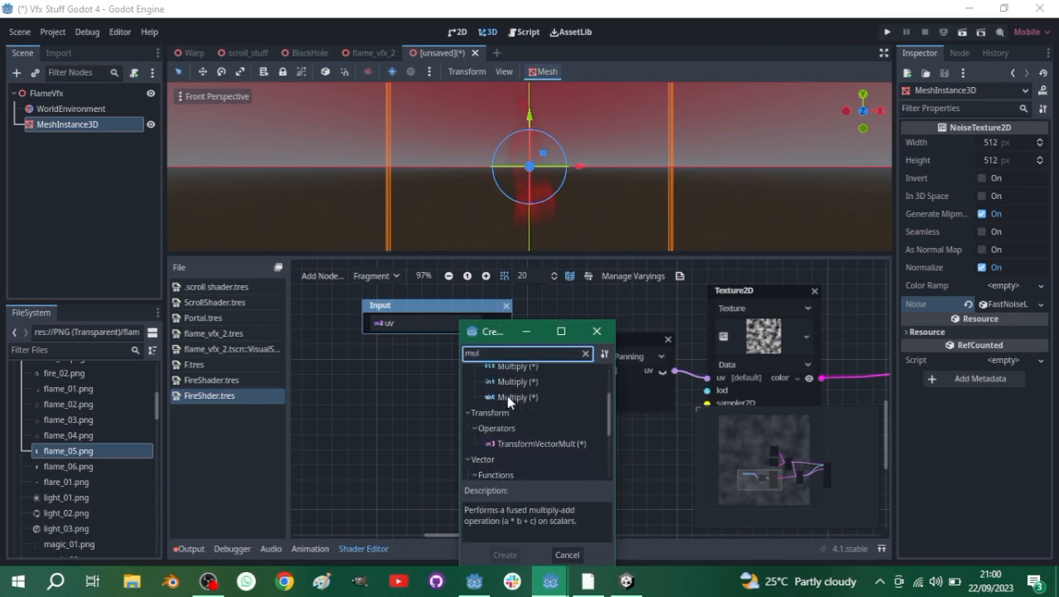
pyautogui.scroll(-7, 506, 397)
pyautogui.doubleClick(508, 449)
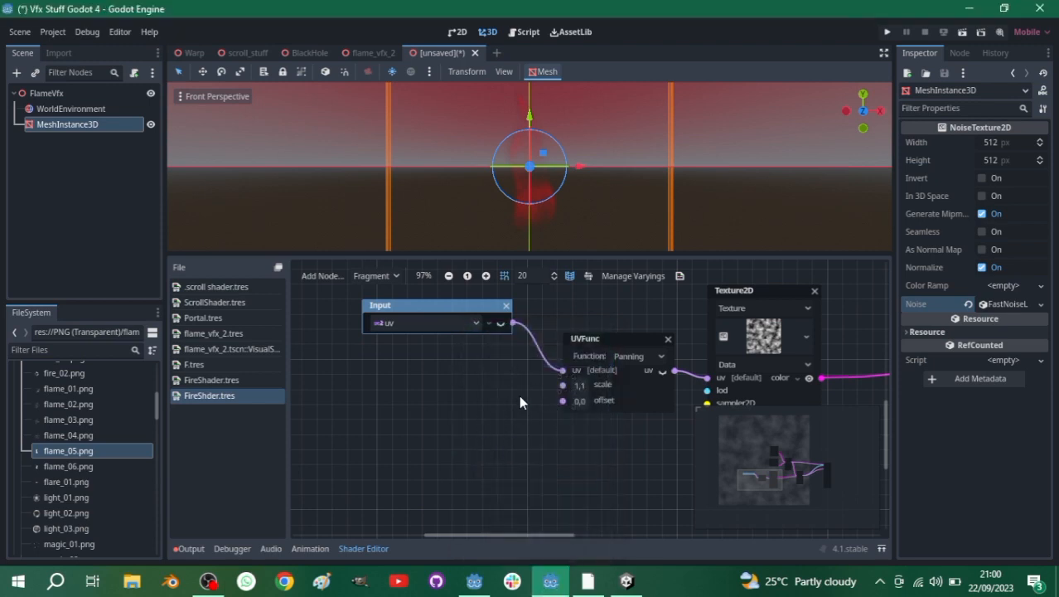
pyautogui.moveTo(491, 426); pyautogui.dragTo(460, 387)
pyautogui.scroll(1, 405, 451)
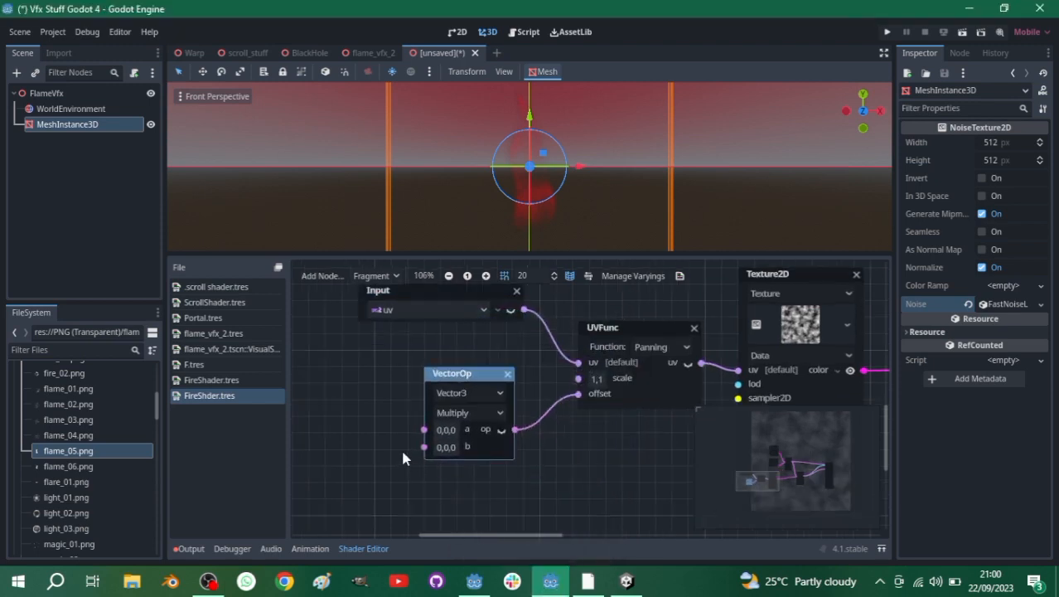
# - Create a Time input node linked to input a of the offset Multiply node and position it beside that node
pyautogui.moveTo(400, 447); pyautogui.dragTo(539, 468, button='middle')
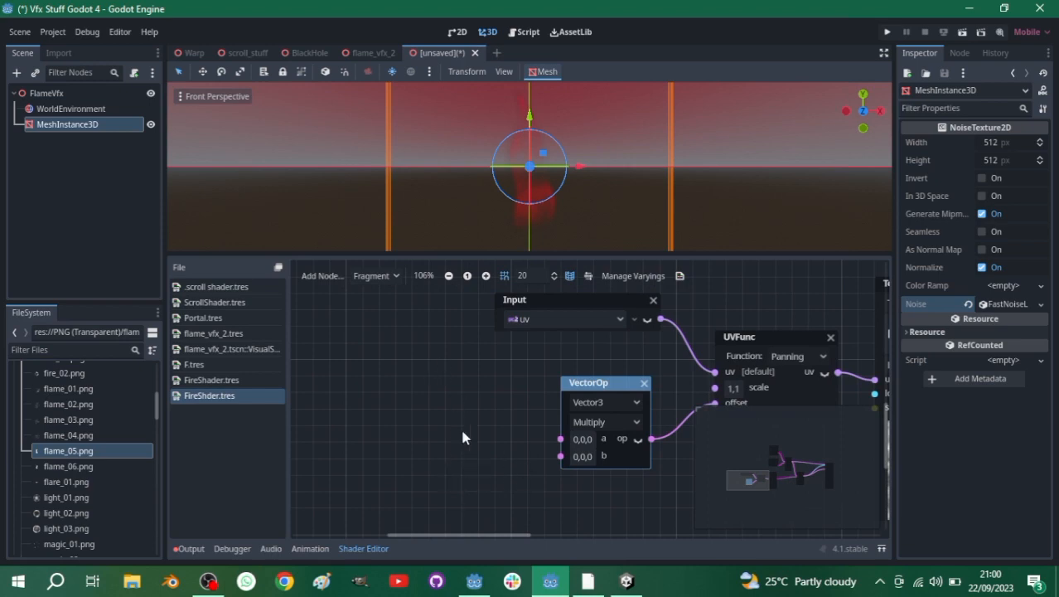
pyautogui.scroll(-2, 567, 454)
pyautogui.moveTo(550, 454); pyautogui.dragTo(465, 443, button='middle')
pyautogui.scroll(-3, 415, 431)
pyautogui.scroll(1, 465, 441)
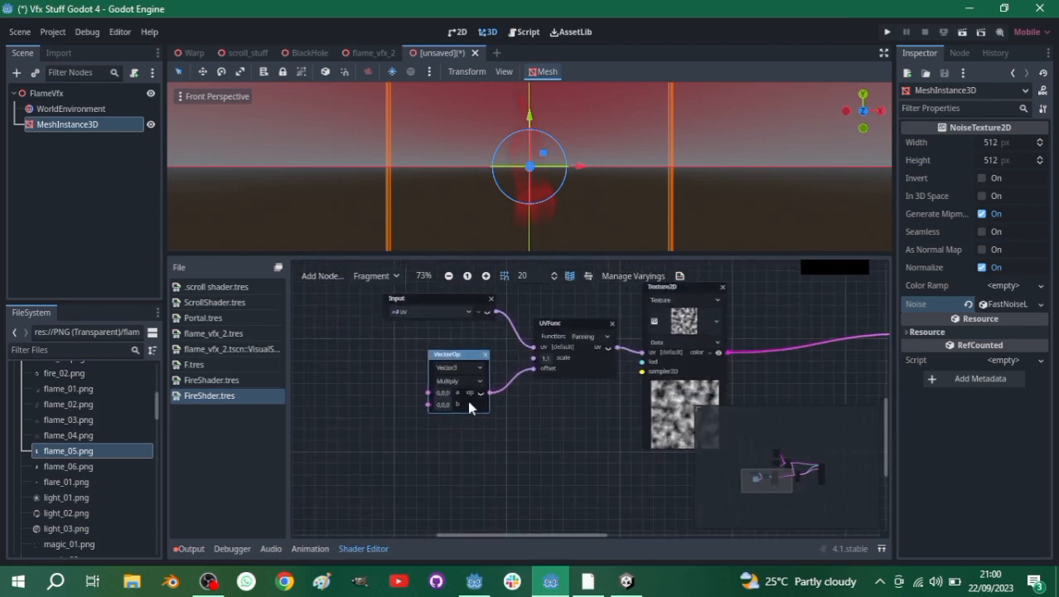
pyautogui.rightClick(363, 356)
pyautogui.write('tim')
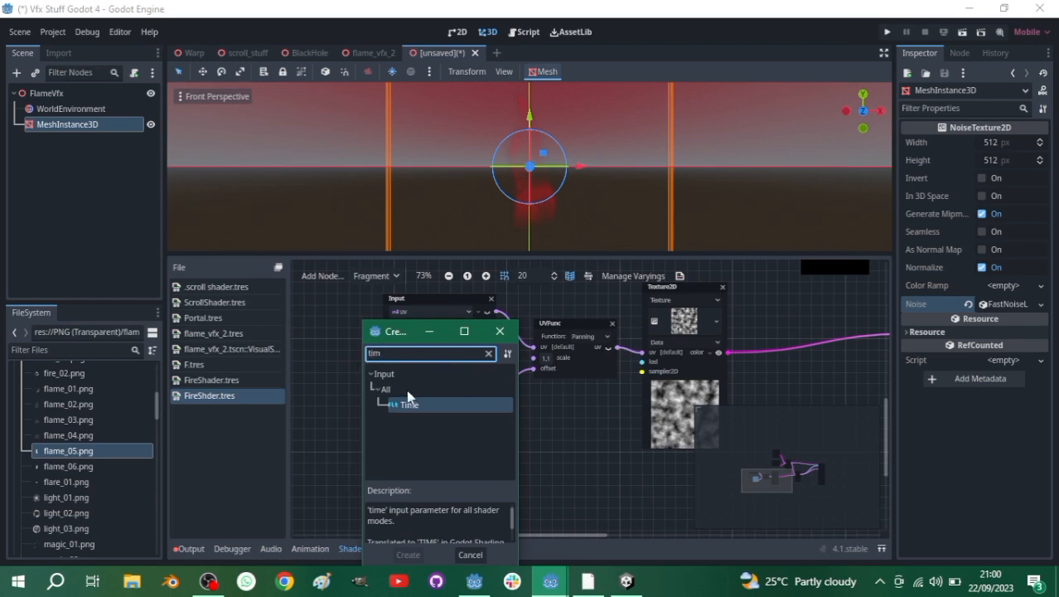
pyautogui.press('Escape')
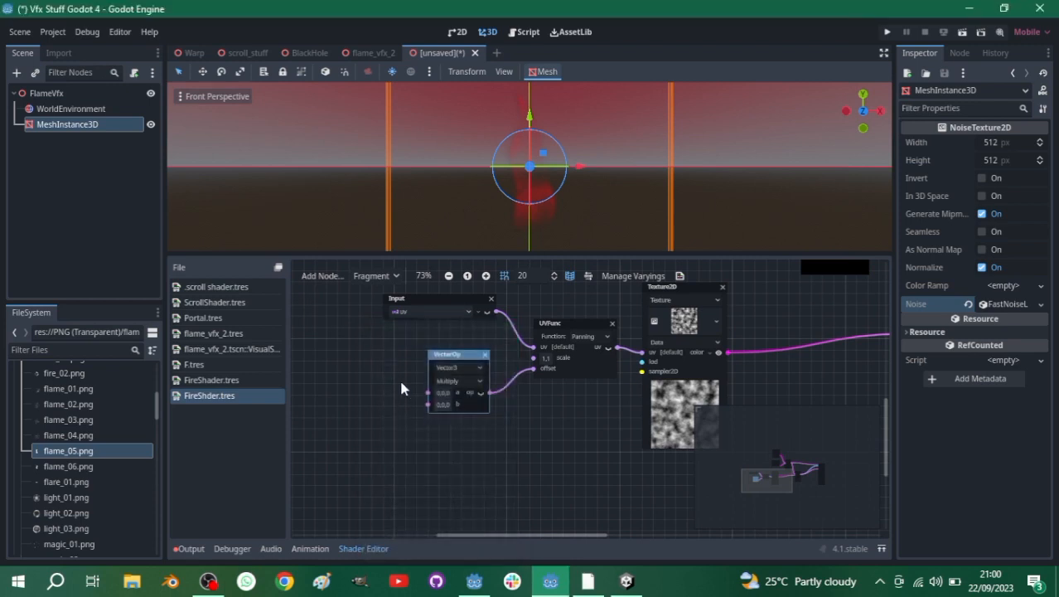
pyautogui.moveTo(412, 356); pyautogui.dragTo(339, 333)
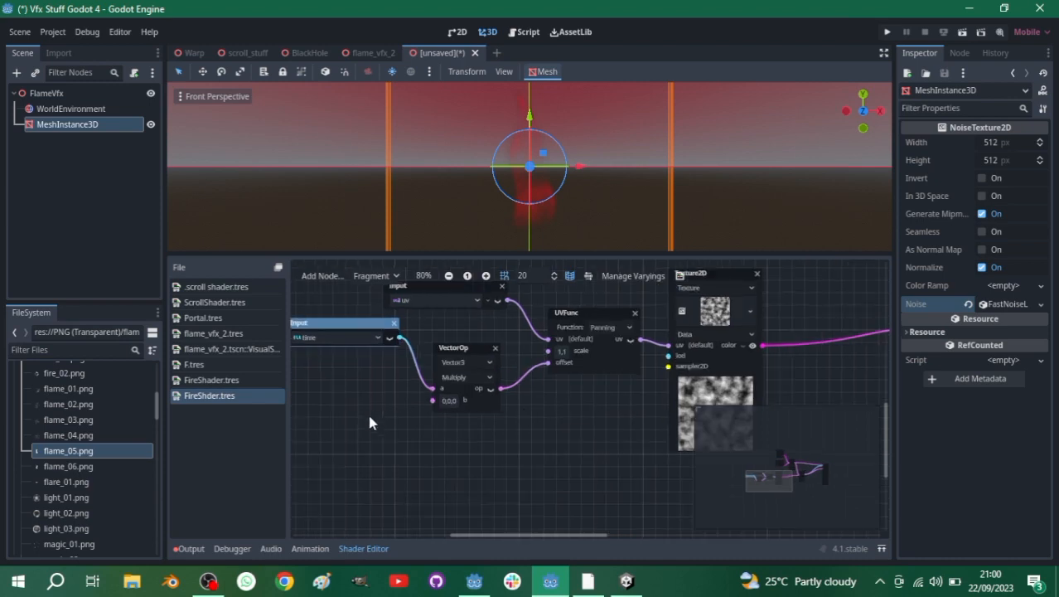
# - Set input b of the offset Multiply node to 0.5, 0, 0 and check the scrolling noise on the flame
pyautogui.moveTo(367, 411); pyautogui.dragTo(444, 406, button='middle')
pyautogui.scroll(1, 510, 402)
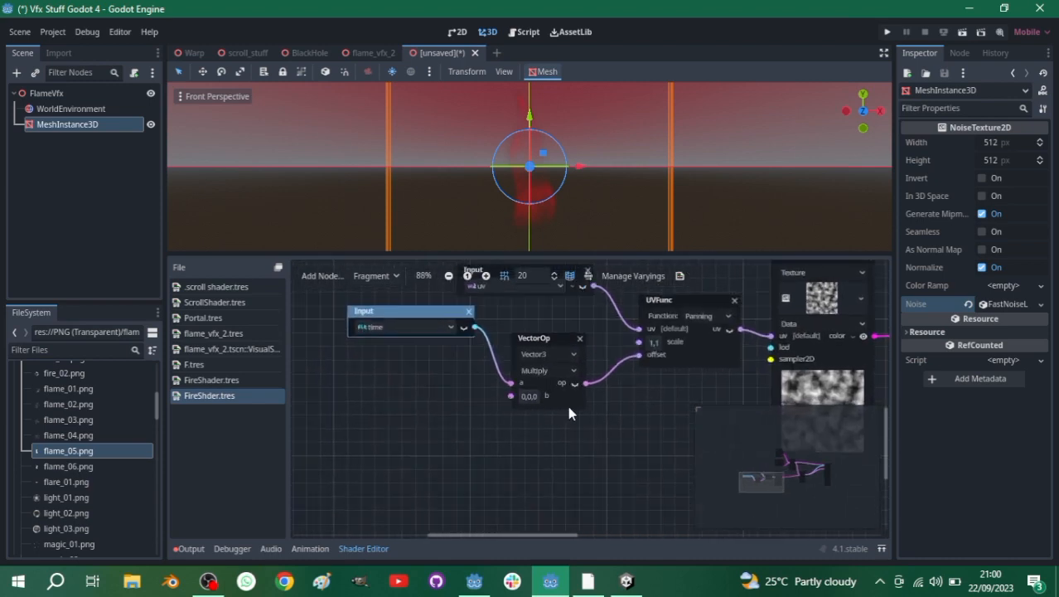
pyautogui.click(526, 398)
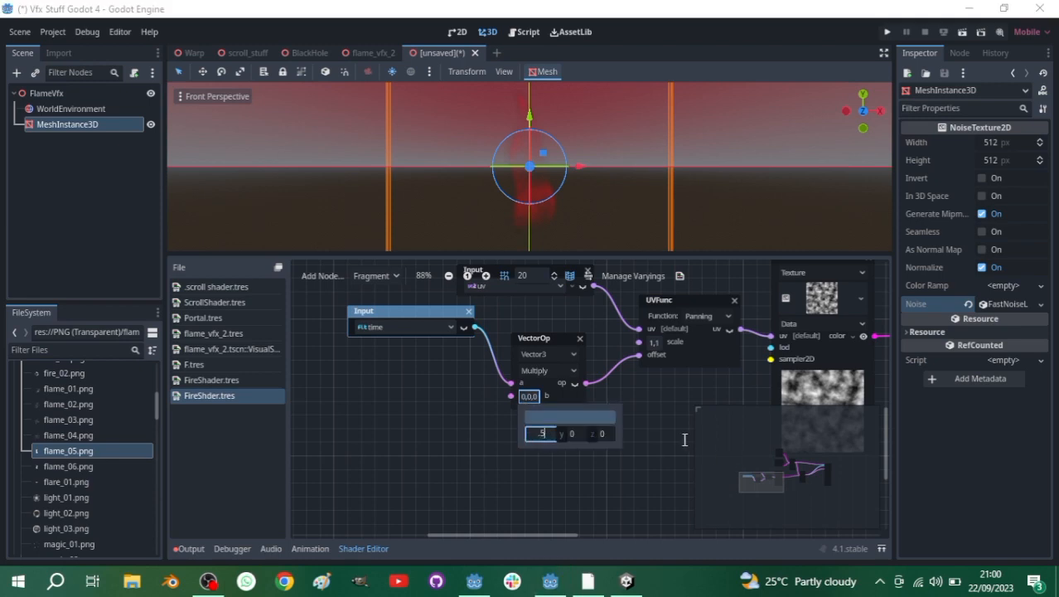
pyautogui.click(528, 469)
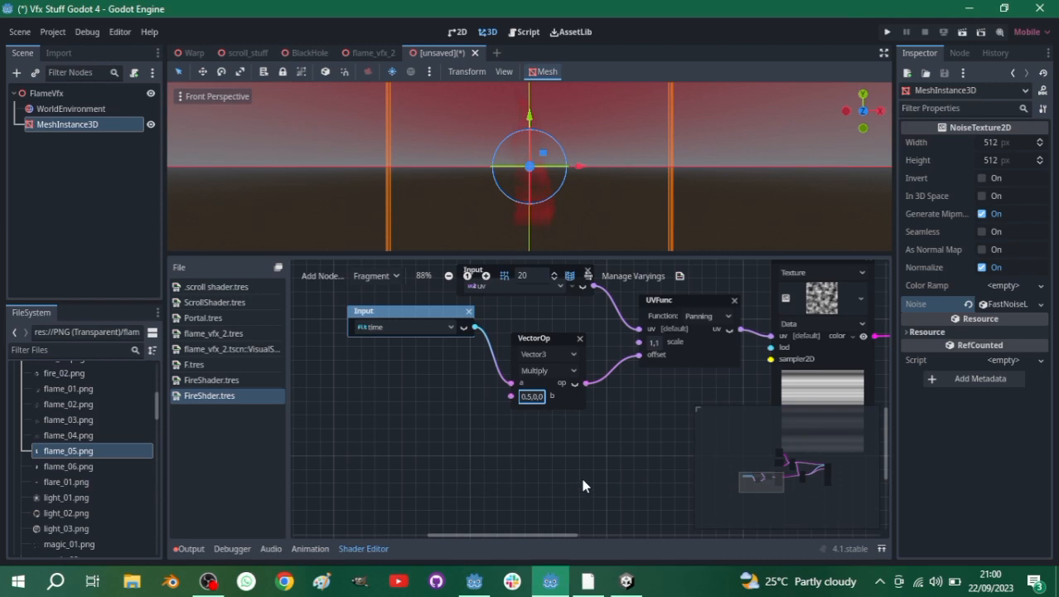
pyautogui.scroll(8, 532, 174)
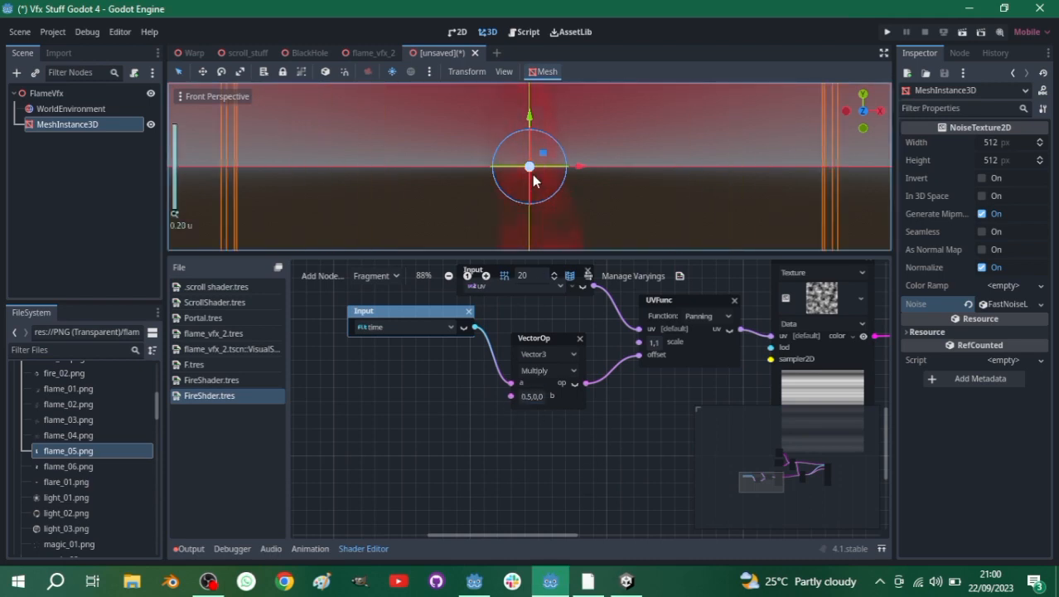
# - Examine the scrolling noise on the flame along with the node chain and noise texture preview that drive it
pyautogui.scroll(-8, 532, 175)
pyautogui.scroll(2, 489, 408)
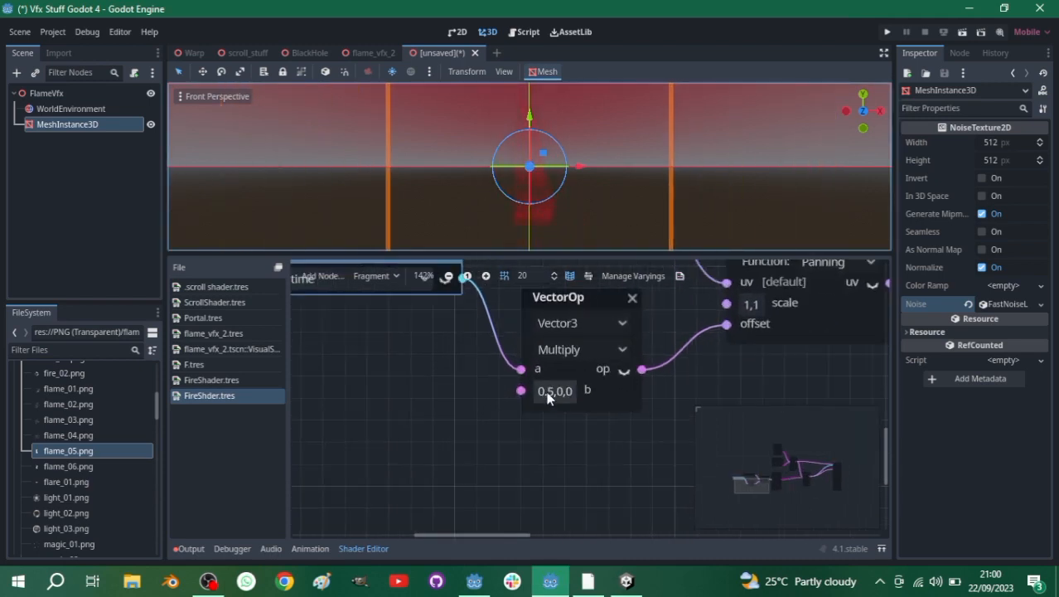
pyautogui.scroll(-3, 537, 435)
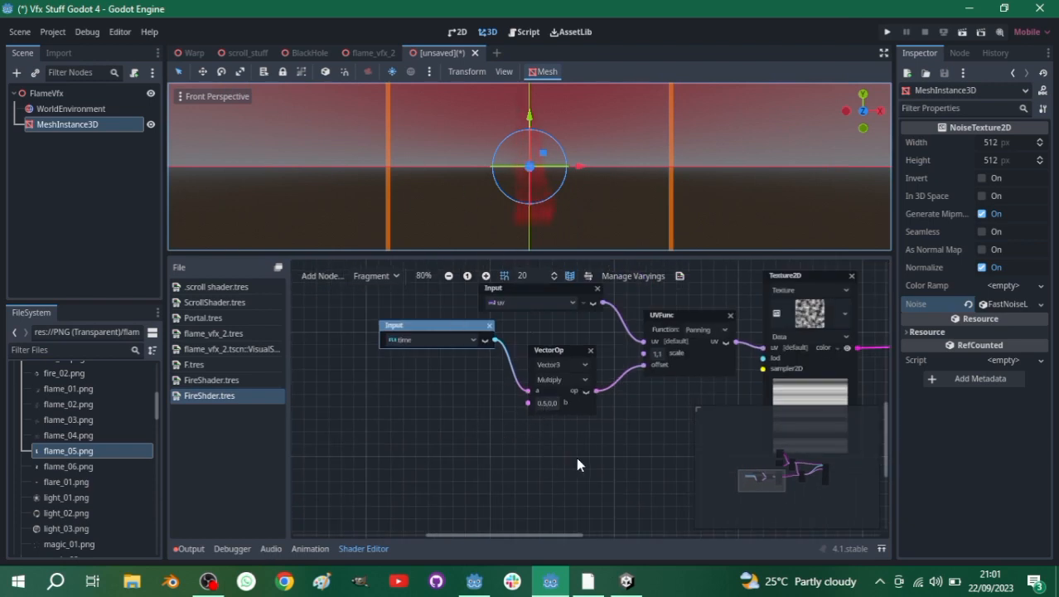
pyautogui.scroll(-2, 576, 460)
pyautogui.moveTo(522, 441); pyautogui.dragTo(344, 418, button='middle')
pyautogui.scroll(4, 544, 412)
pyautogui.moveTo(522, 388); pyautogui.dragTo(449, 389, button='middle')
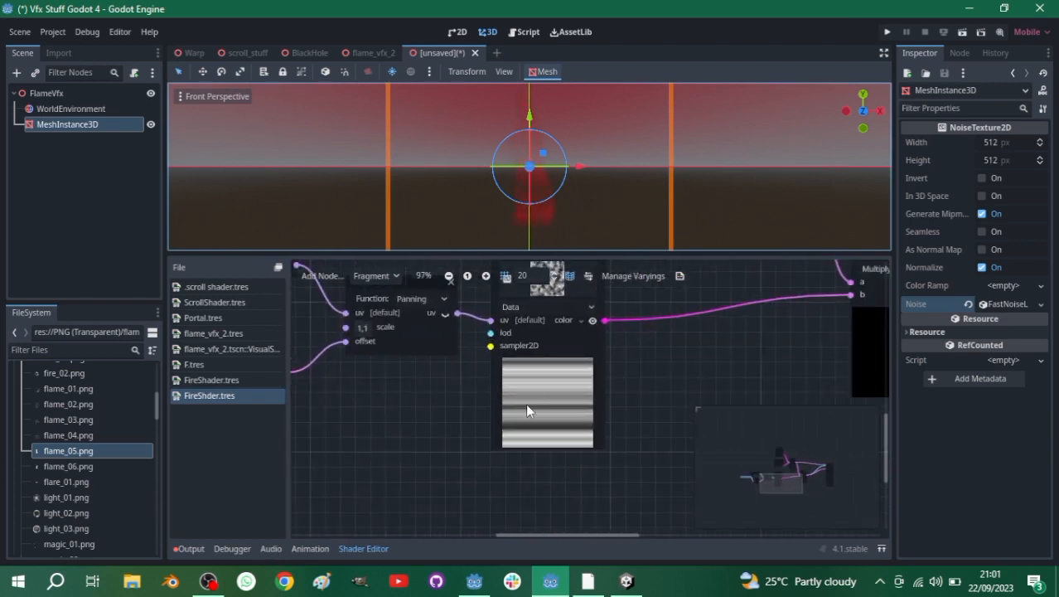
pyautogui.scroll(1, 527, 409)
pyautogui.scroll(-3, 570, 403)
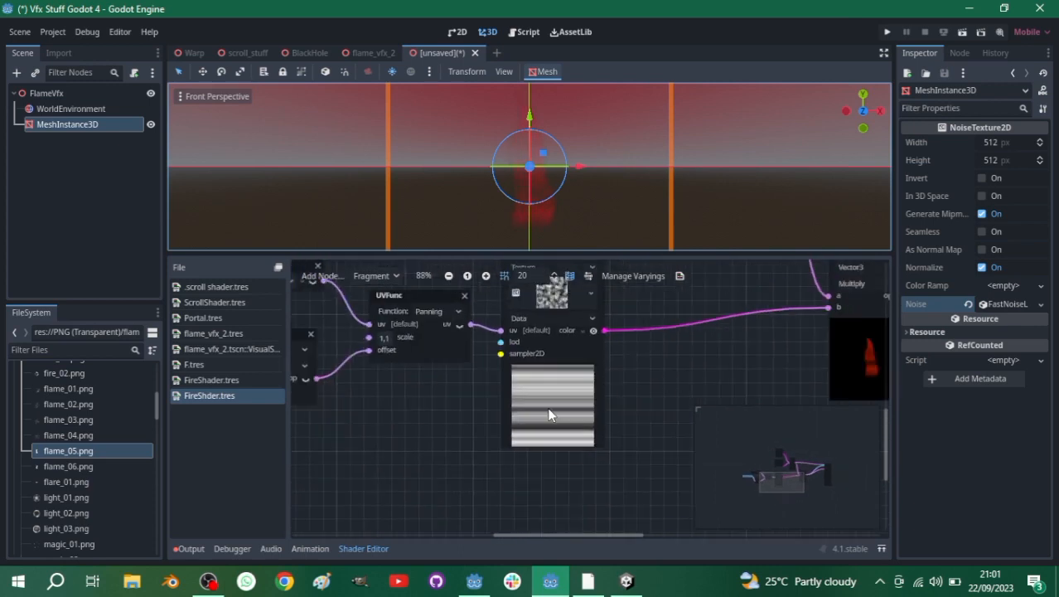
pyautogui.moveTo(496, 420); pyautogui.dragTo(747, 437, button='middle')
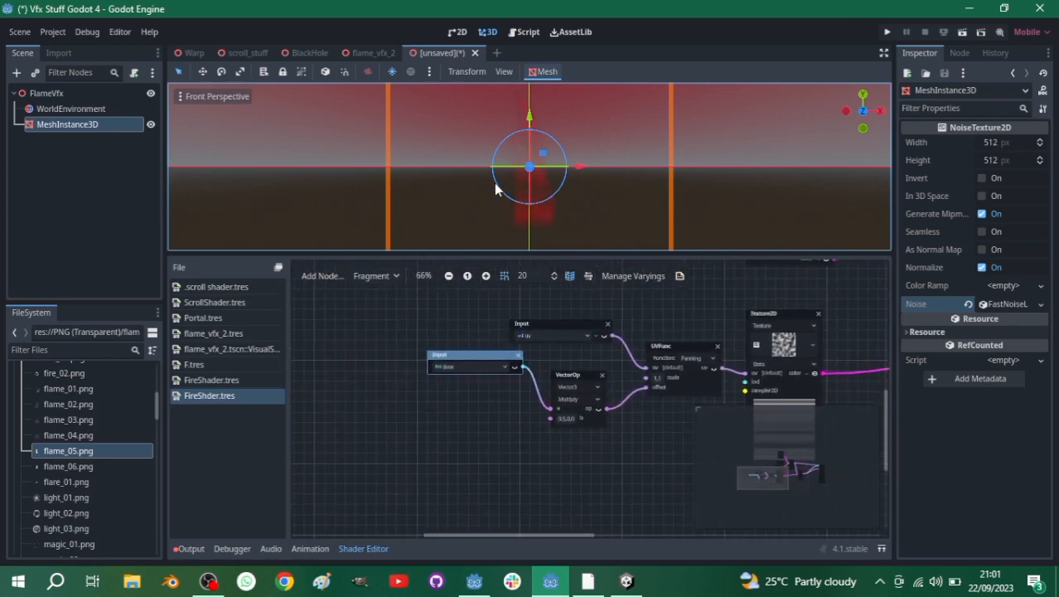
pyautogui.scroll(8, 529, 184)
pyautogui.scroll(-10, 527, 199)
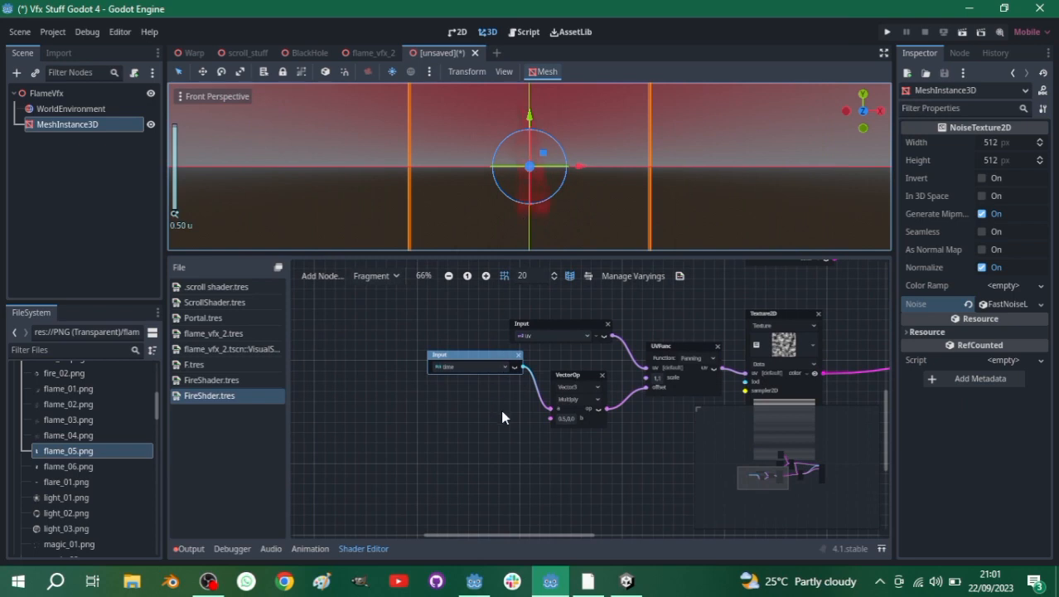
# - Move the Time node farther from the offset Multiply node and create a Vector2Parameter node linked to that Multiply node's input b
pyautogui.moveTo(502, 417); pyautogui.dragTo(544, 390, button='middle')
pyautogui.moveTo(539, 353); pyautogui.dragTo(485, 370)
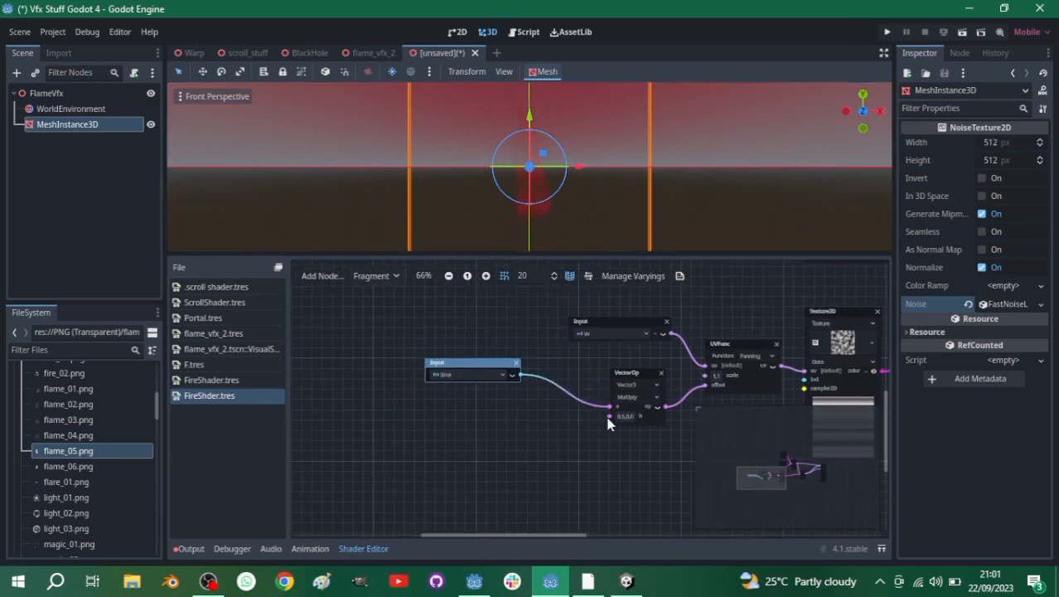
pyautogui.moveTo(609, 417); pyautogui.dragTo(508, 446)
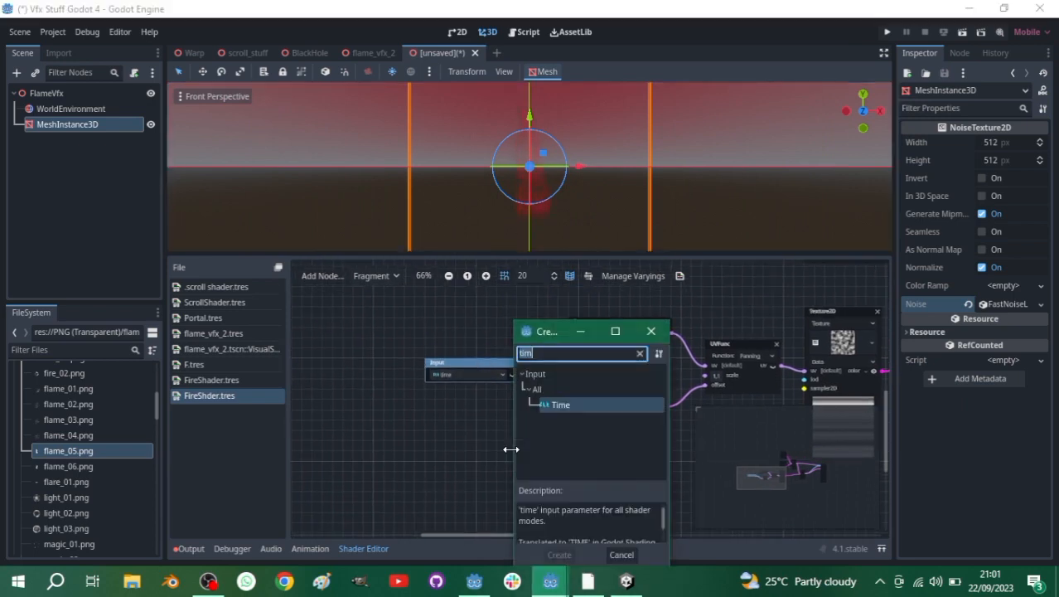
pyautogui.write('vectp')
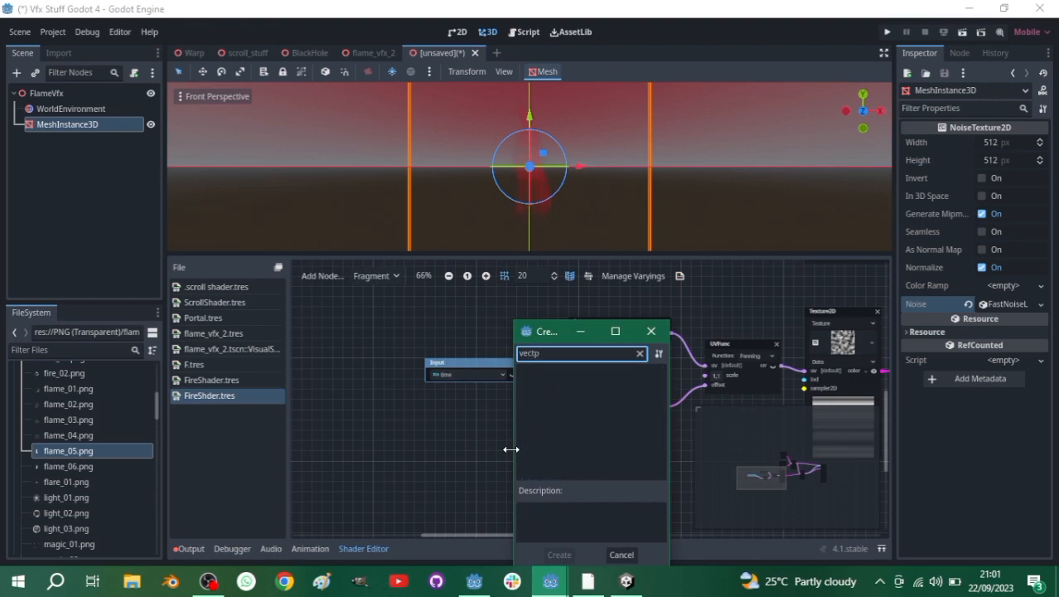
pyautogui.press('BackSpace')
pyautogui.scroll(-5, 566, 429)
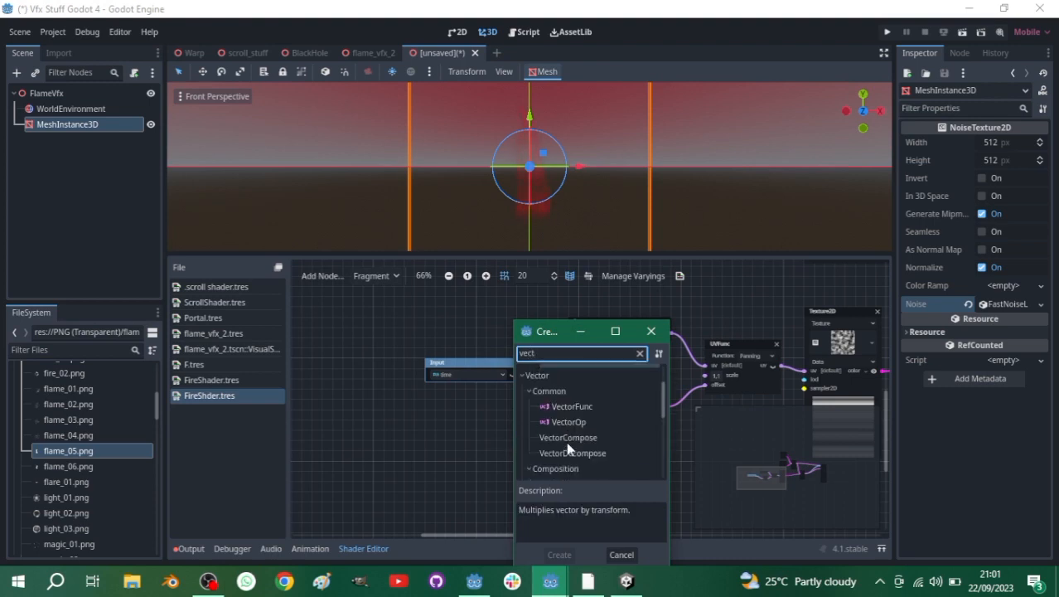
pyautogui.scroll(-1, 572, 447)
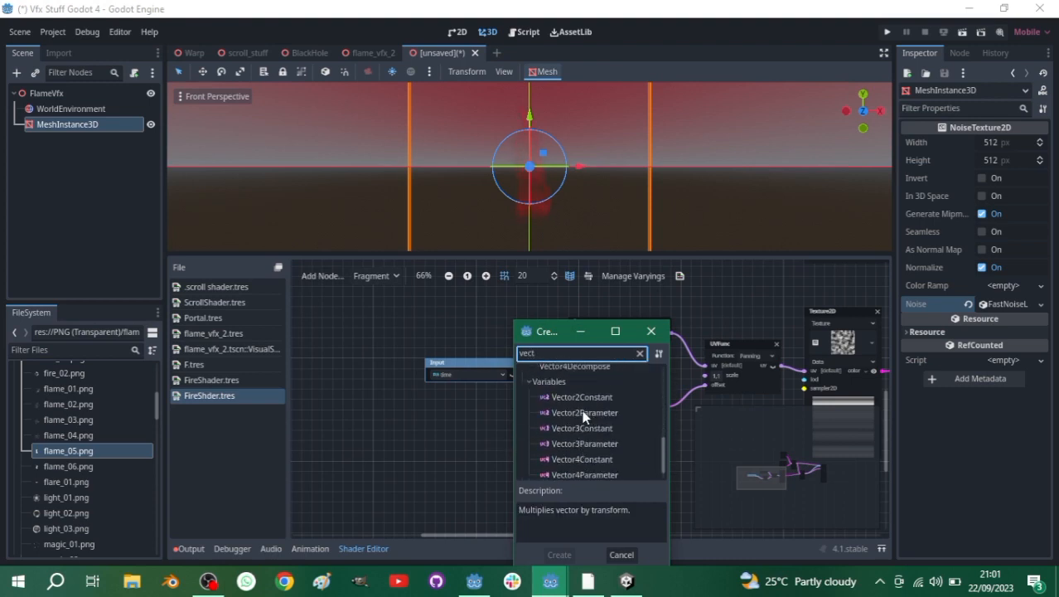
pyautogui.doubleClick(579, 411)
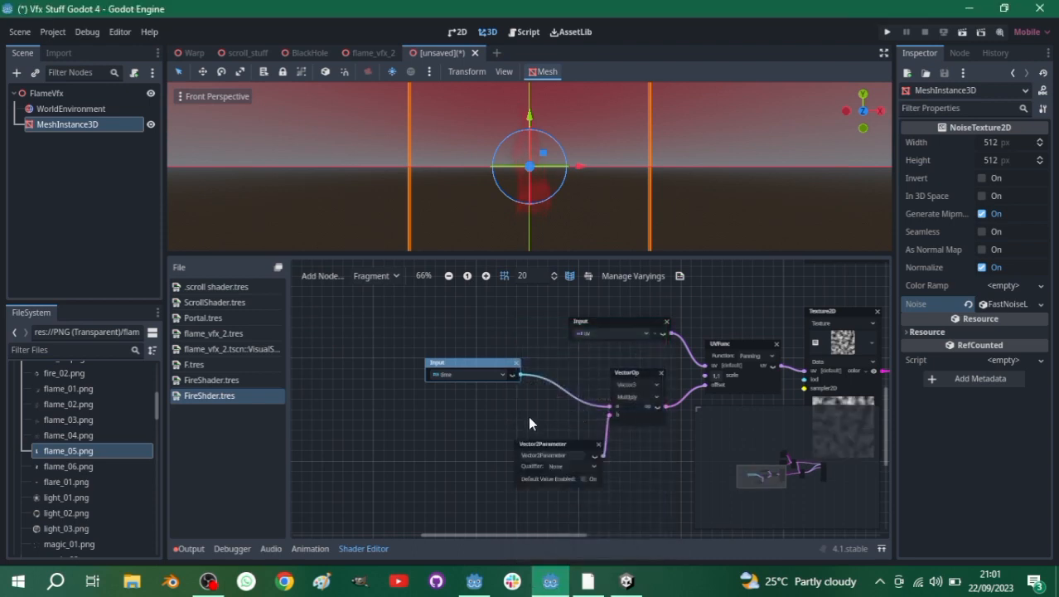
# - Place the Vector2Parameter node below the Time node and name the parameter Speed
pyautogui.moveTo(561, 446); pyautogui.dragTo(358, 399)
pyautogui.scroll(4, 472, 450)
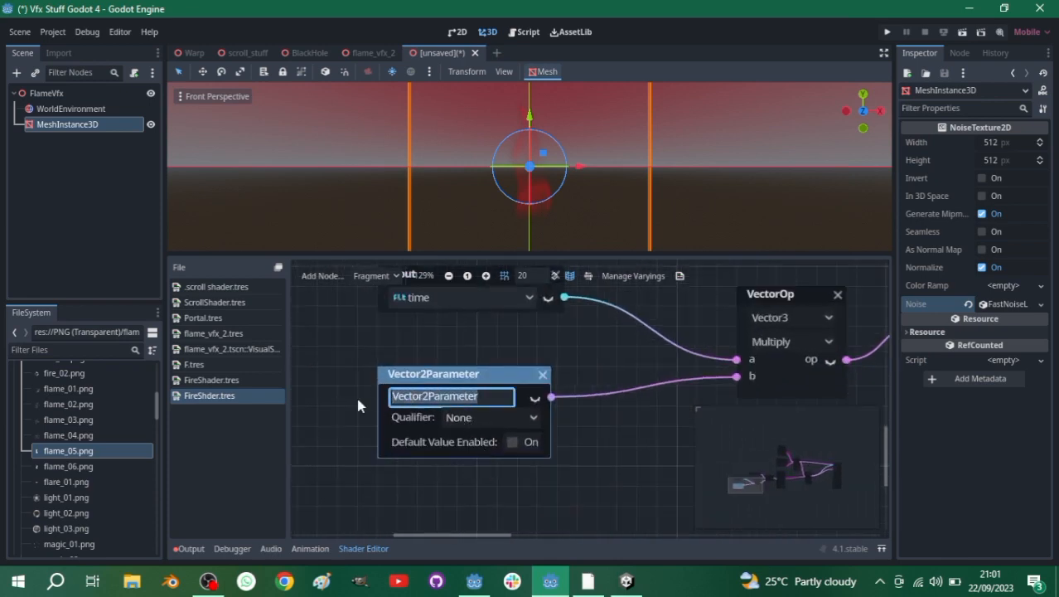
pyautogui.write('Speed')
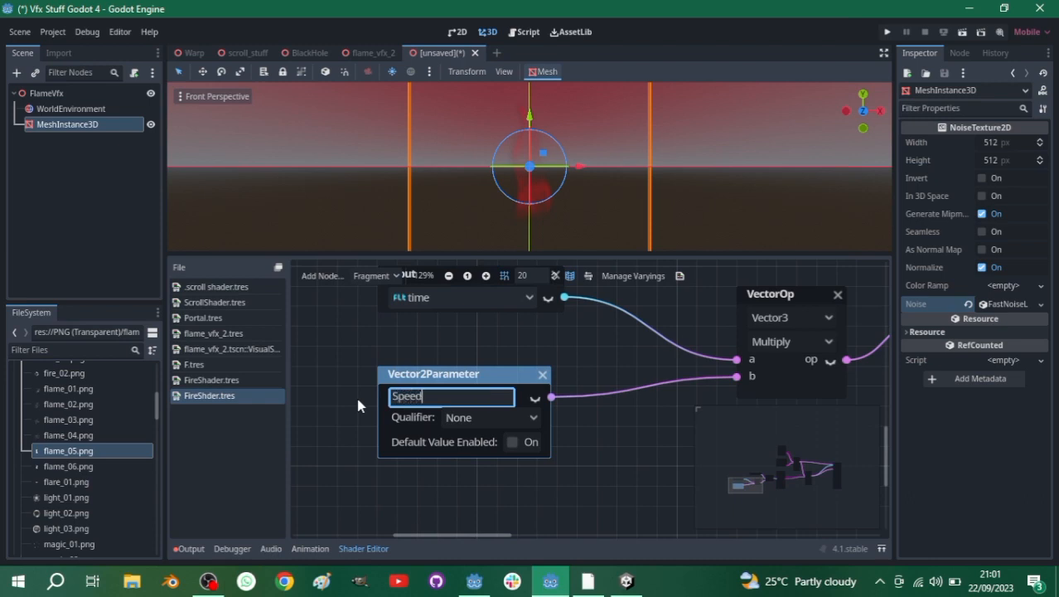
# - Enable the Speed parameter's default value, set it to x 0.2 and y 0.5, and check the flame's motion
pyautogui.click(514, 449)
pyautogui.click(515, 448)
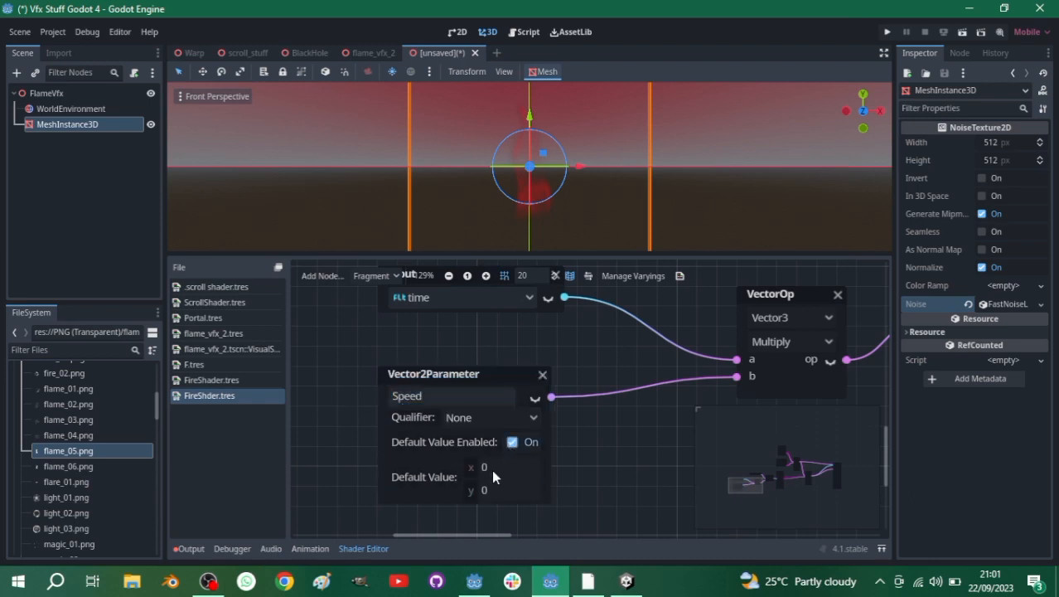
pyautogui.click(492, 469)
pyautogui.write('-2')
pyautogui.press('Return')
pyautogui.click(500, 494)
pyautogui.write('.5')
pyautogui.press('Return')
pyautogui.scroll(4, 522, 211)
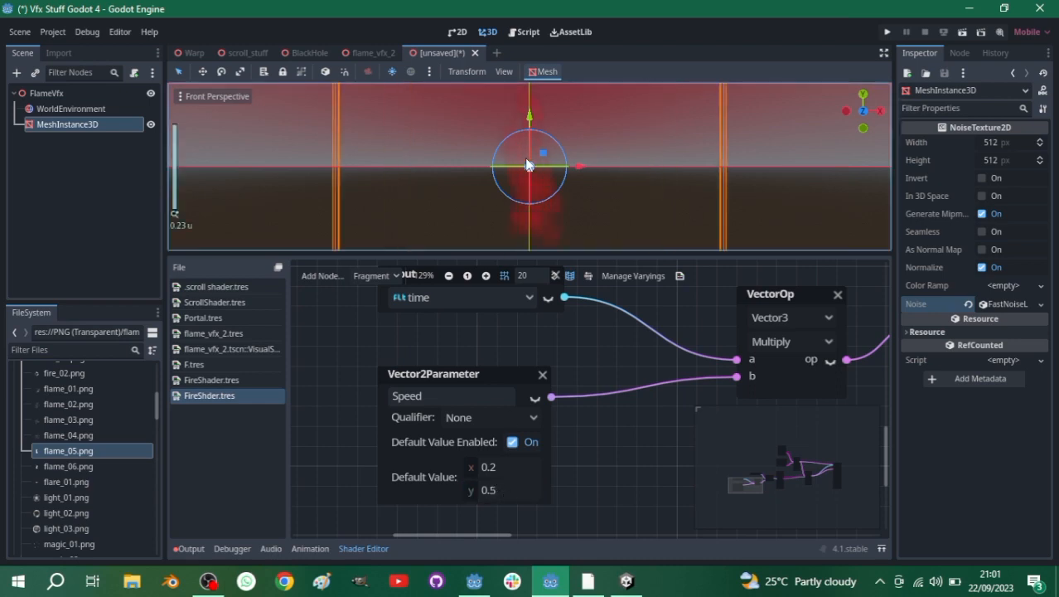
pyautogui.scroll(-6, 533, 186)
pyautogui.scroll(4, 533, 186)
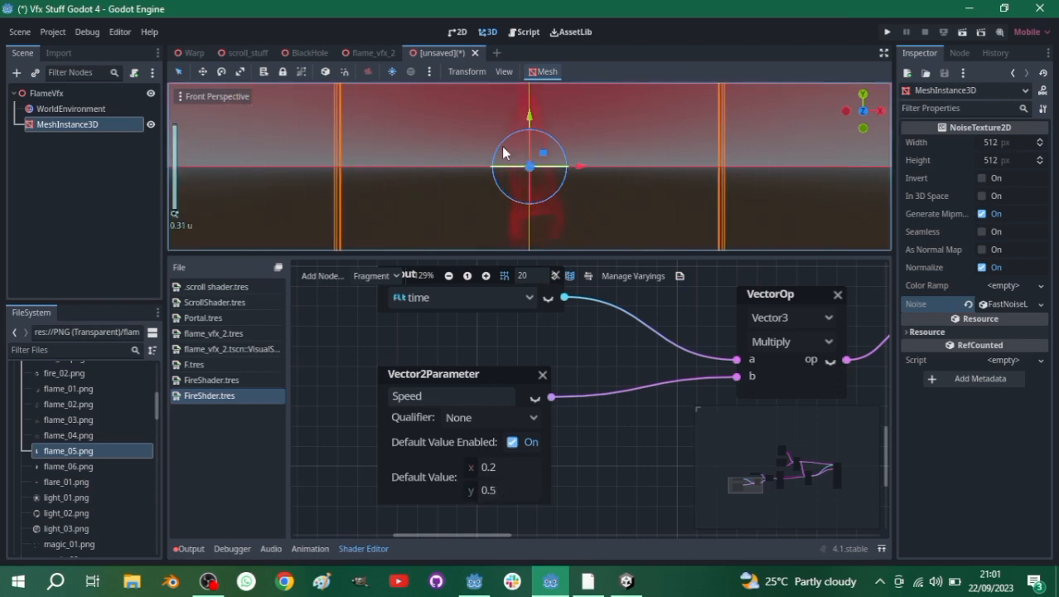
pyautogui.scroll(-2, 522, 166)
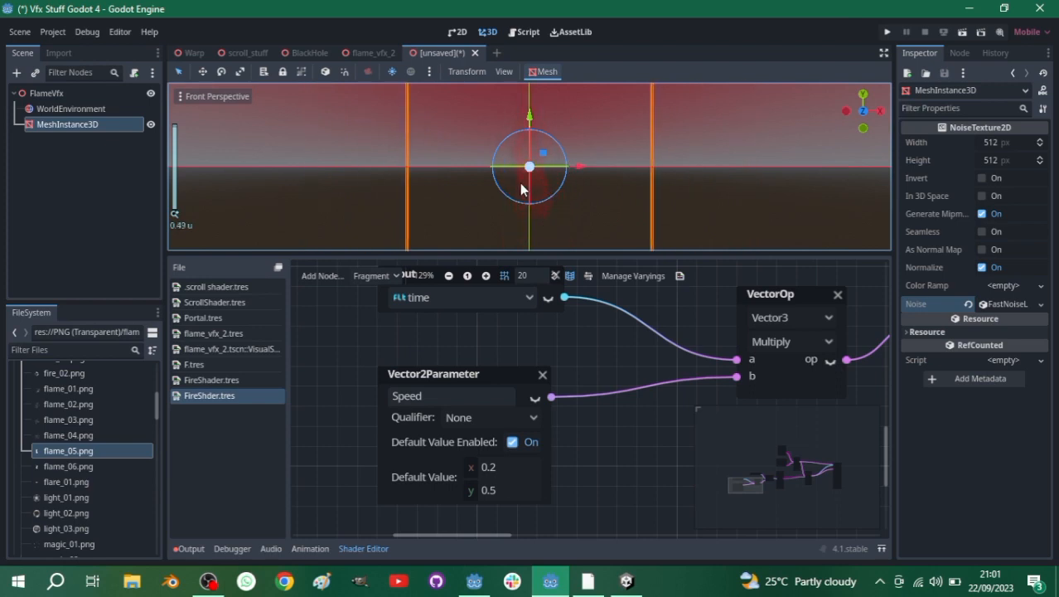
pyautogui.scroll(3, 551, 178)
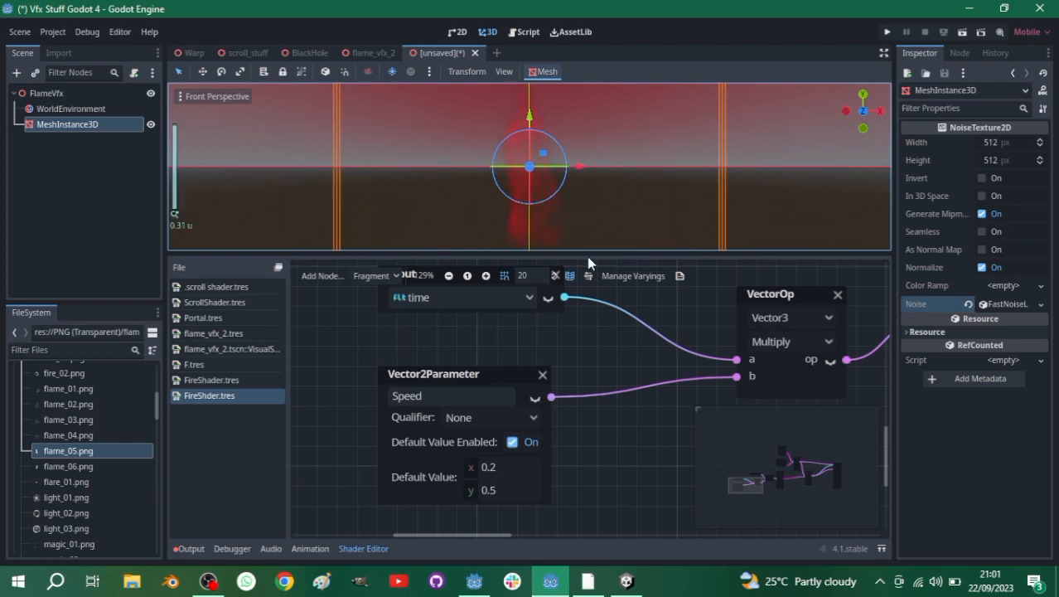
# - Reset the Color shader parameter on the MeshInstance3D's material and set it to the lighter orange-red ff533e
pyautogui.click(110, 112)
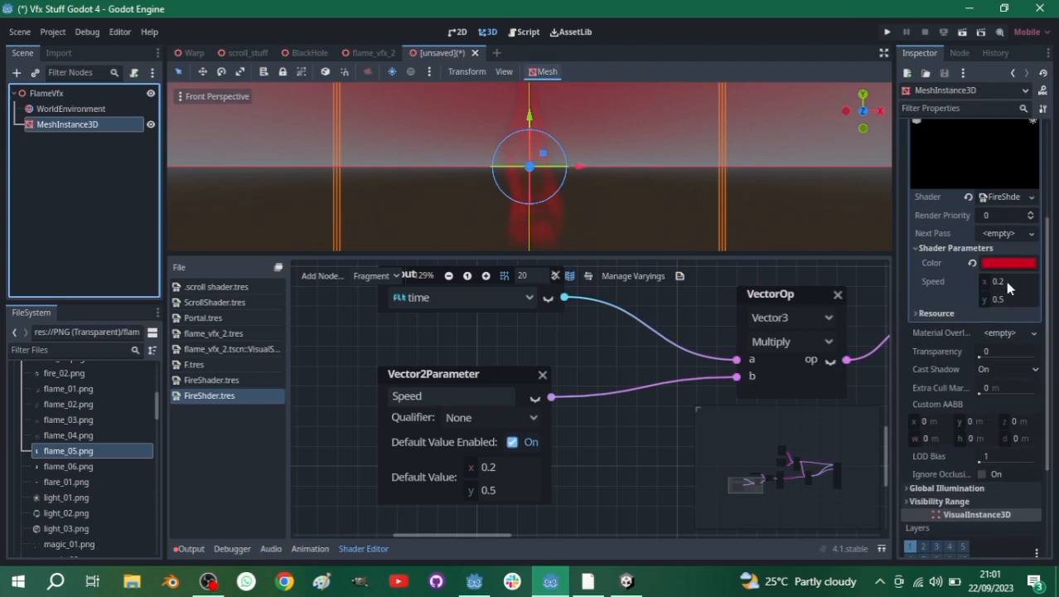
pyautogui.click(1008, 263)
pyautogui.click(942, 236)
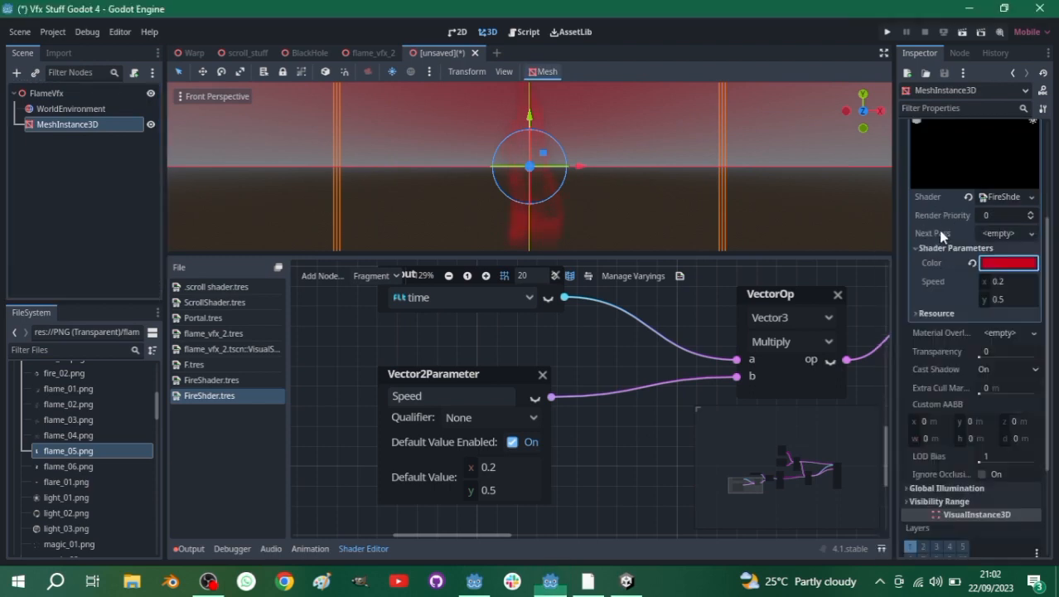
pyautogui.click(973, 263)
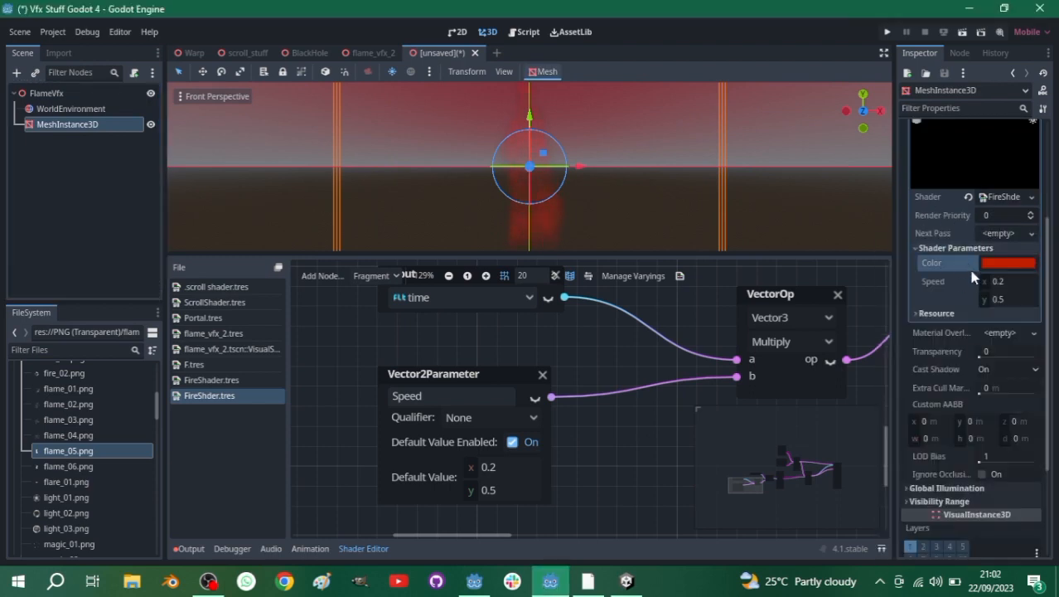
pyautogui.click(1040, 263)
pyautogui.moveTo(1025, 318); pyautogui.dragTo(1031, 348)
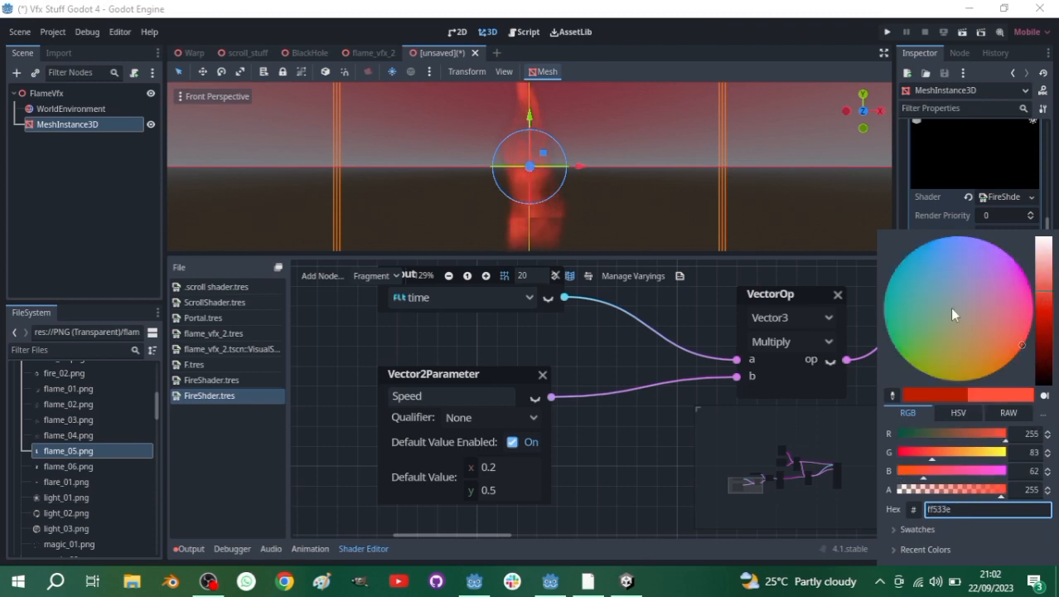
pyautogui.click(662, 381)
# - Make the noise texture in the Texture2D node feeding the final Multiply node seamless
pyautogui.scroll(-3, 662, 383)
pyautogui.scroll(-2, 519, 389)
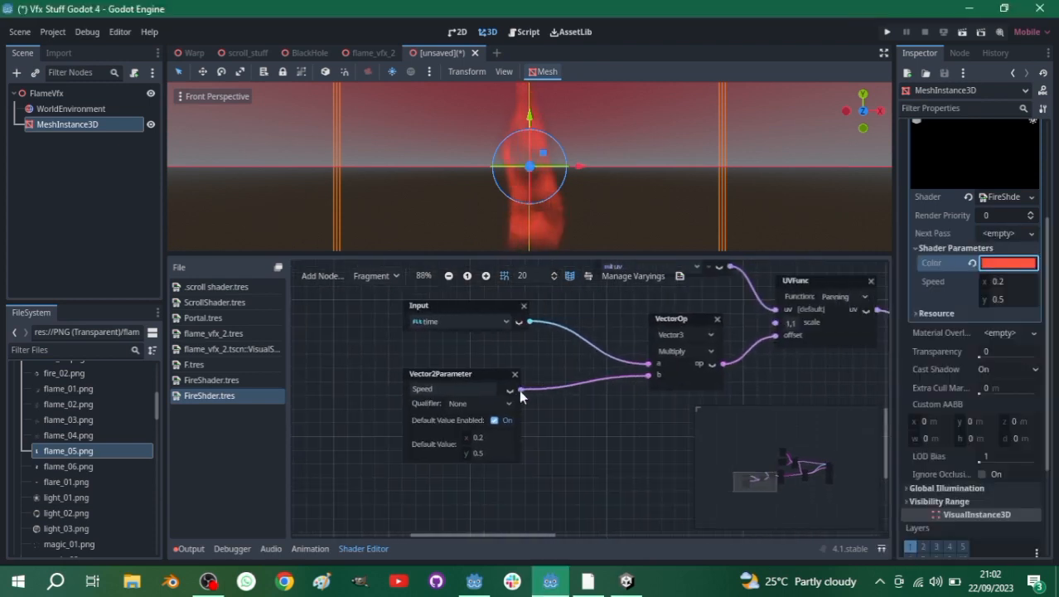
pyautogui.scroll(2, 522, 195)
pyautogui.scroll(1, 528, 187)
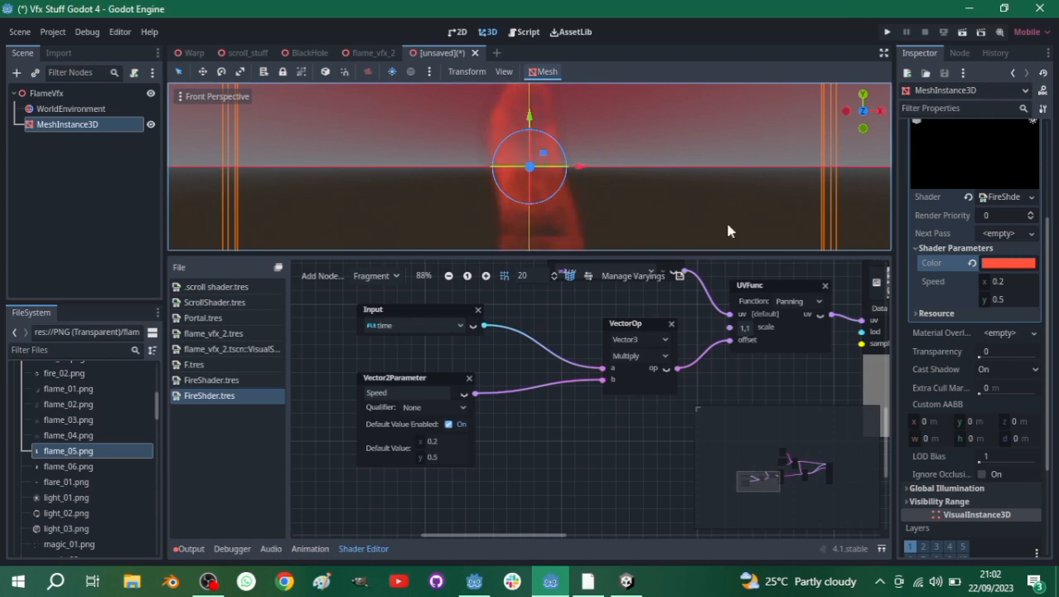
pyautogui.scroll(-1, 542, 398)
pyautogui.moveTo(541, 422); pyautogui.dragTo(285, 459, button='middle')
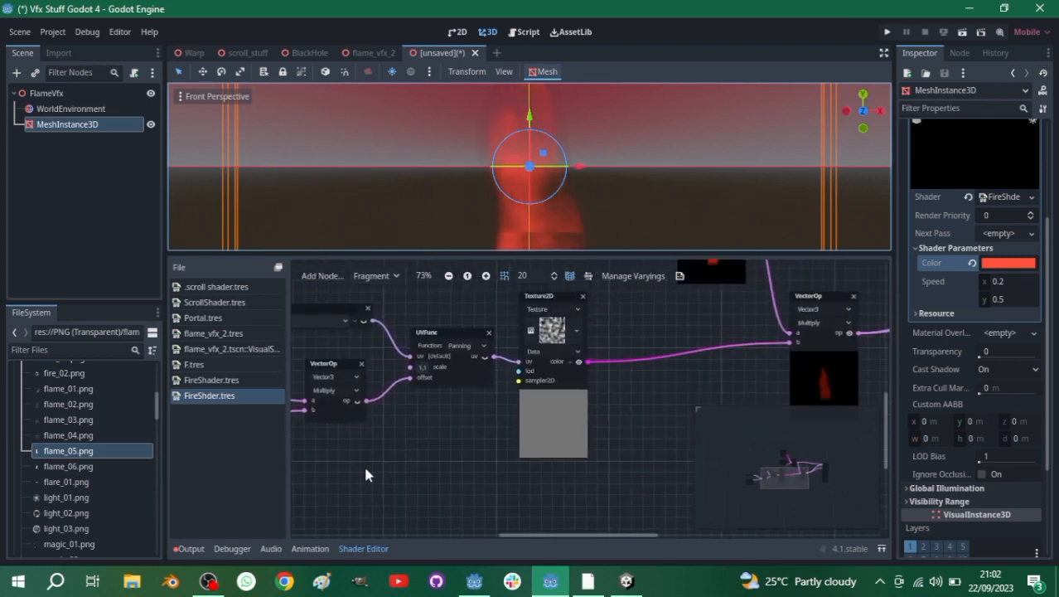
pyautogui.click(558, 342)
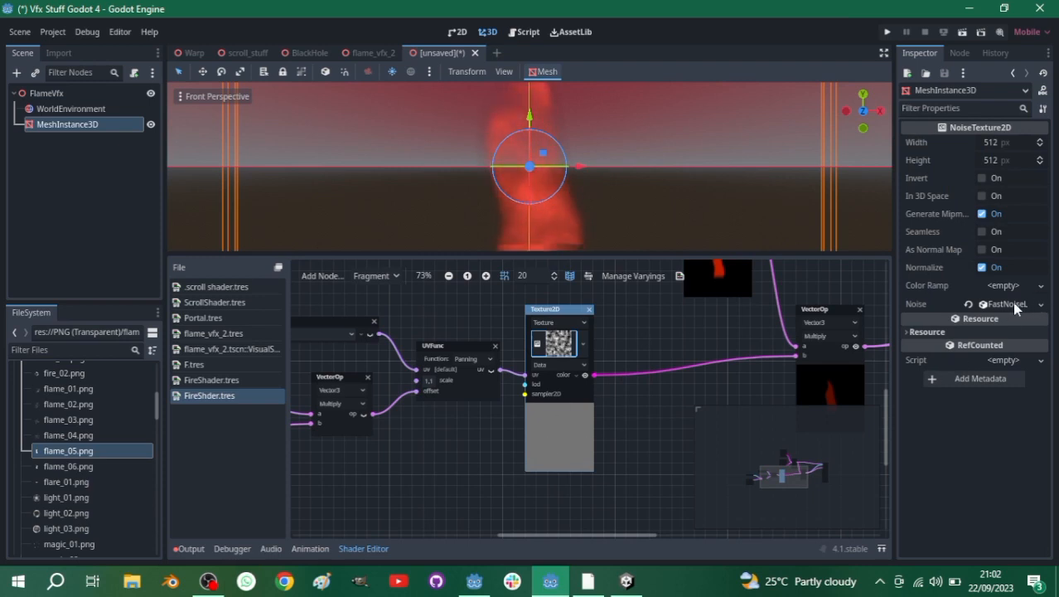
pyautogui.click(982, 230)
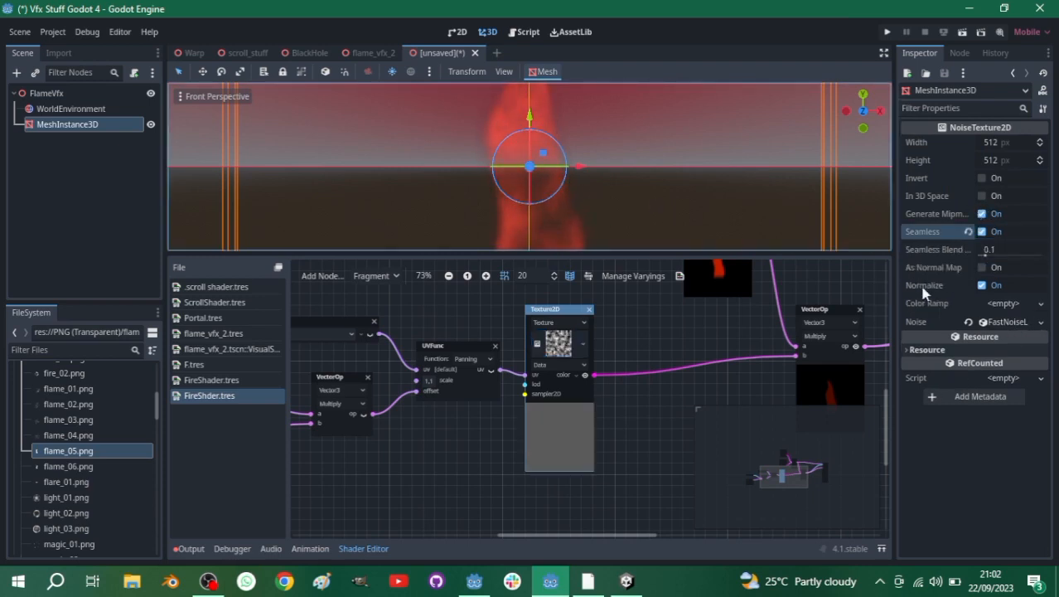
# - Check the seamless noise on the flame and shift all nodes except Output farther from the Output node to free up space
pyautogui.scroll(-2, 622, 407)
pyautogui.scroll(-2, 522, 417)
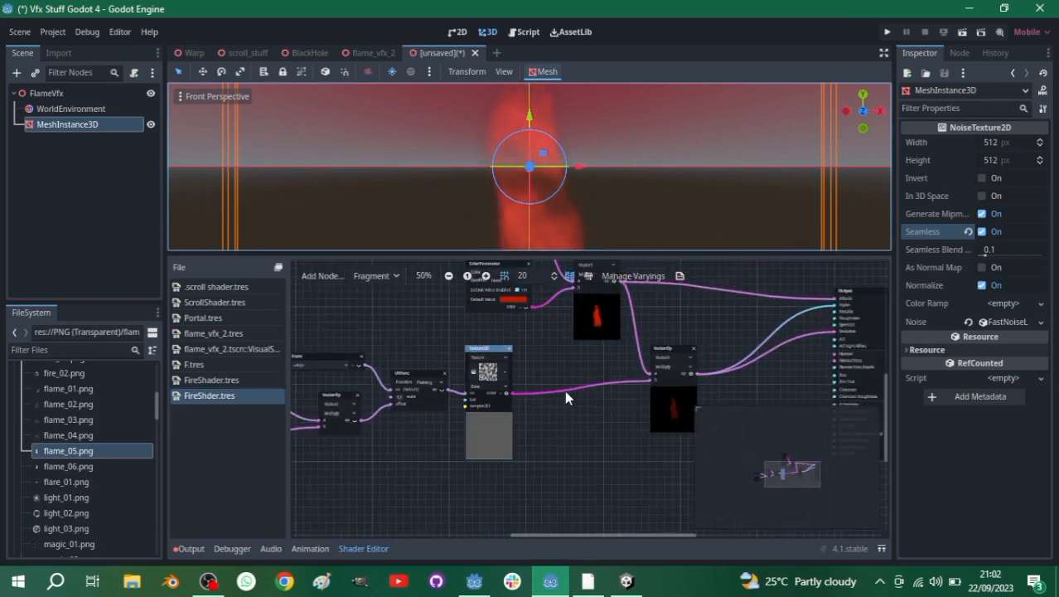
pyautogui.scroll(1, 478, 409)
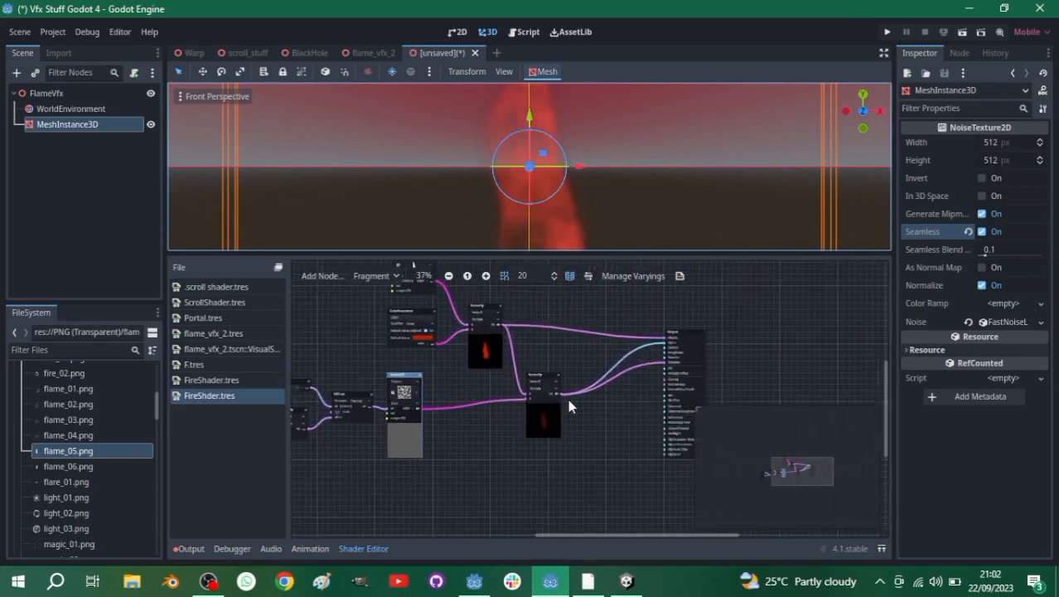
pyautogui.scroll(-3, 524, 203)
pyautogui.scroll(5, 524, 203)
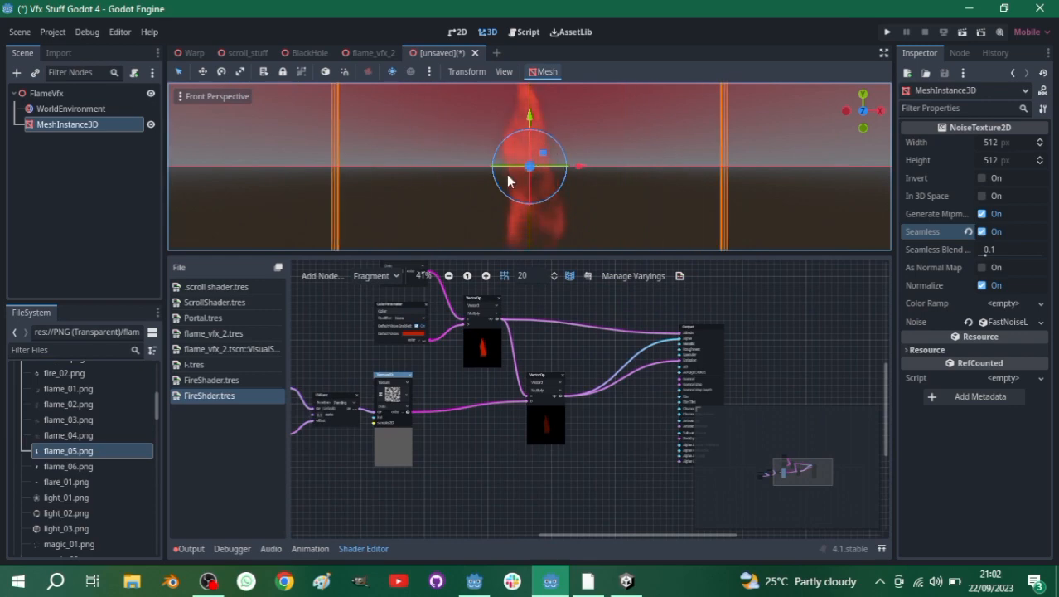
pyautogui.scroll(2, 455, 419)
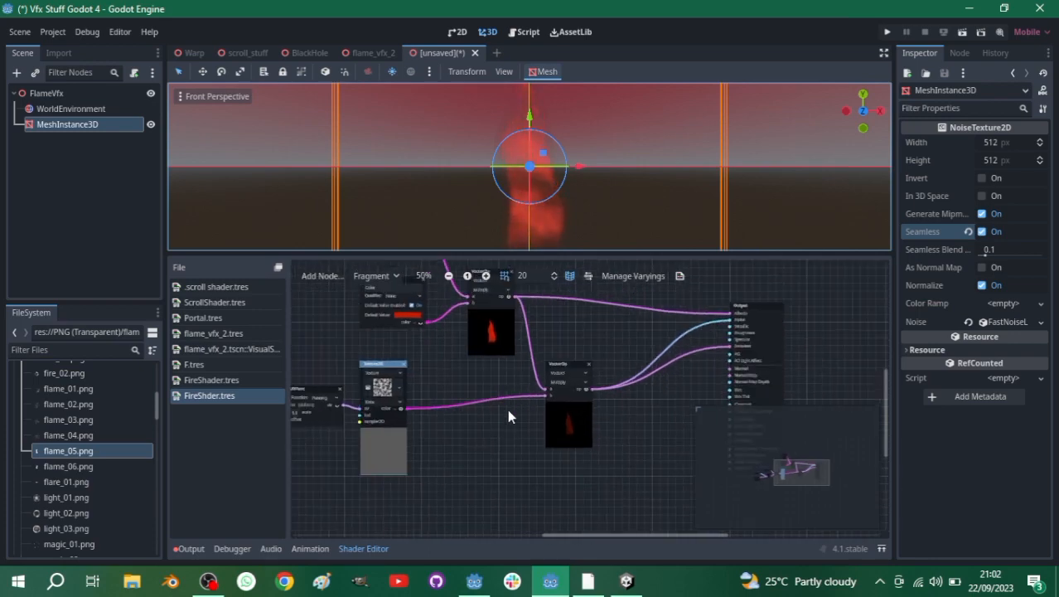
pyautogui.scroll(-4, 589, 400)
pyautogui.scroll(-3, 518, 402)
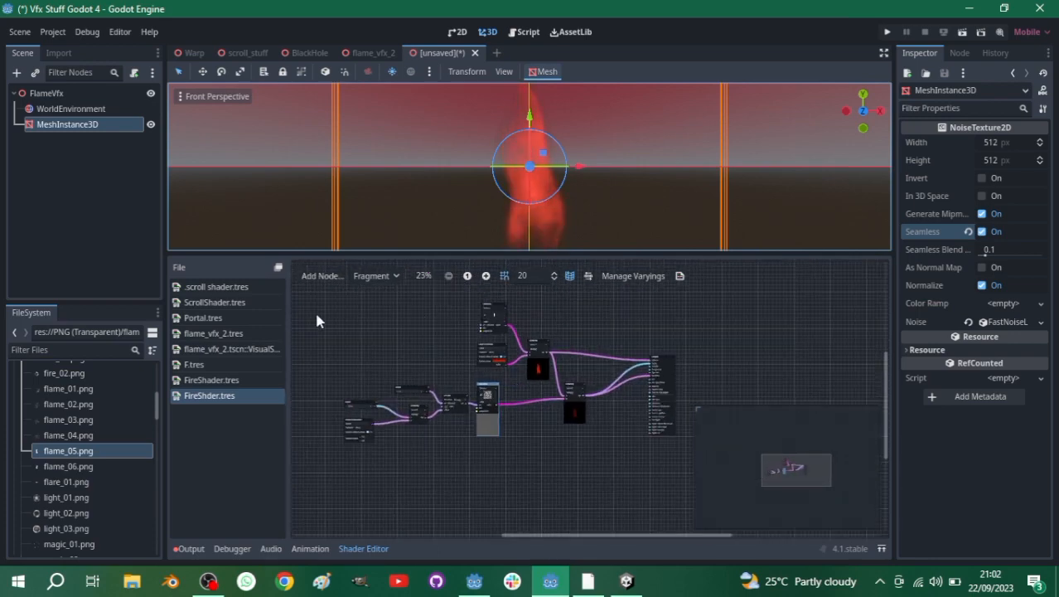
pyautogui.moveTo(306, 317); pyautogui.dragTo(592, 434)
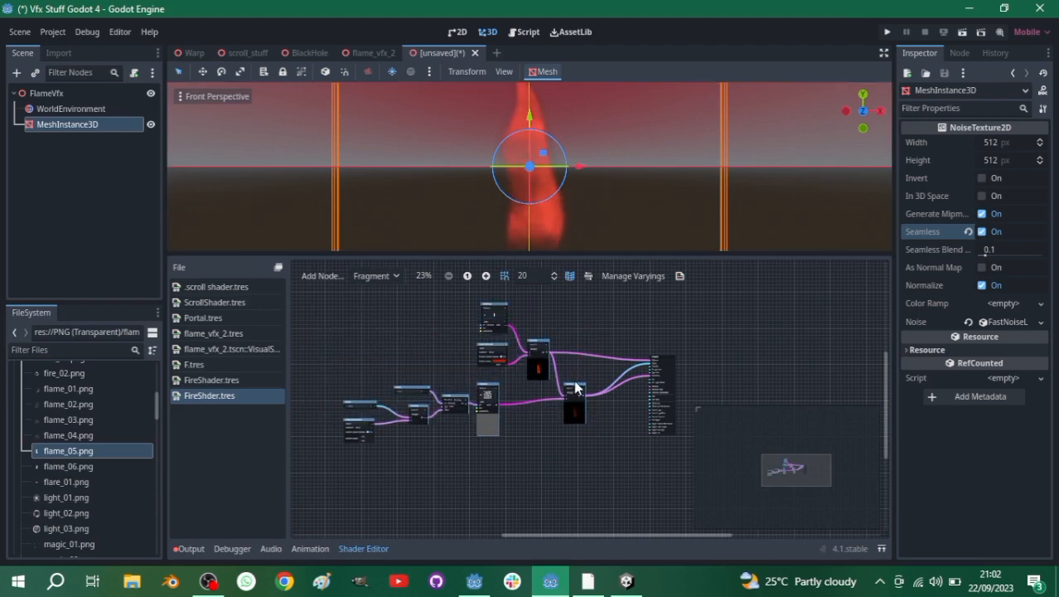
pyautogui.moveTo(574, 384); pyautogui.dragTo(502, 368)
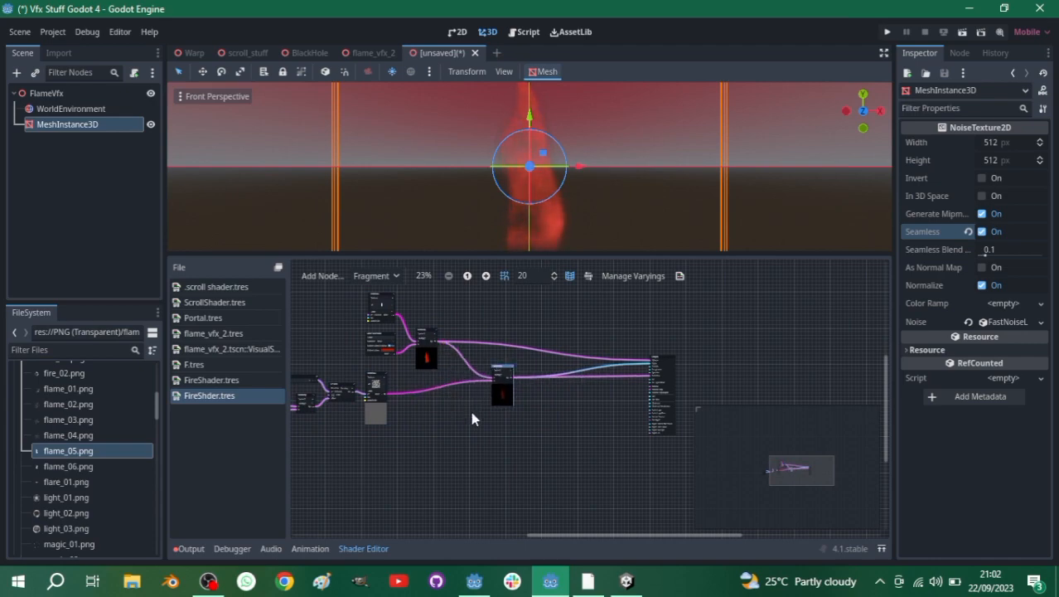
# - Add a Vector3 Pow node and place it between the noise Texture2D node and the final Multiply node
pyautogui.scroll(2, 474, 410)
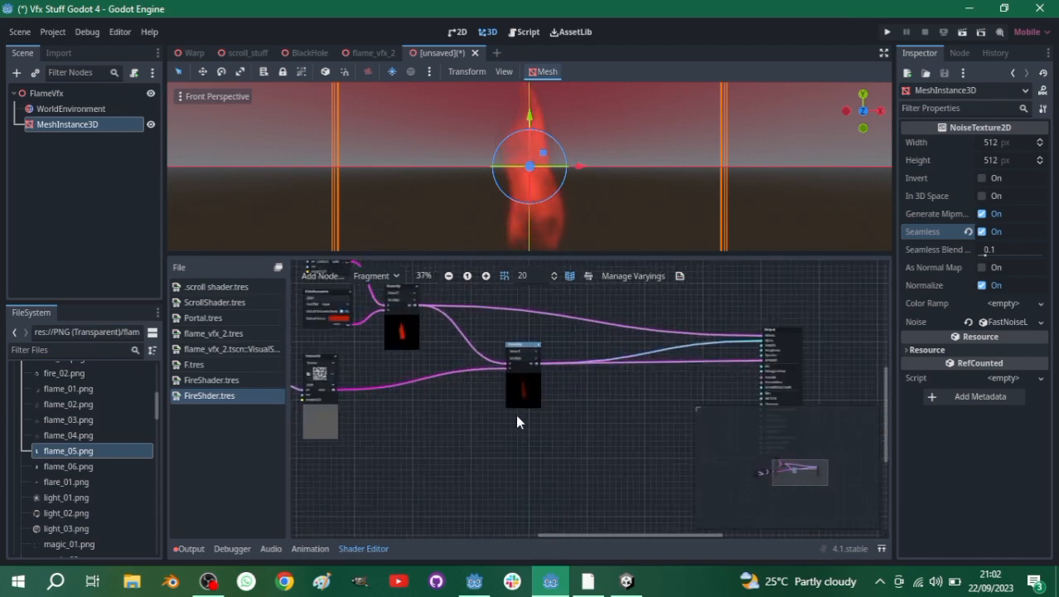
pyautogui.moveTo(360, 398); pyautogui.dragTo(456, 412, button='middle')
pyautogui.scroll(3, 485, 417)
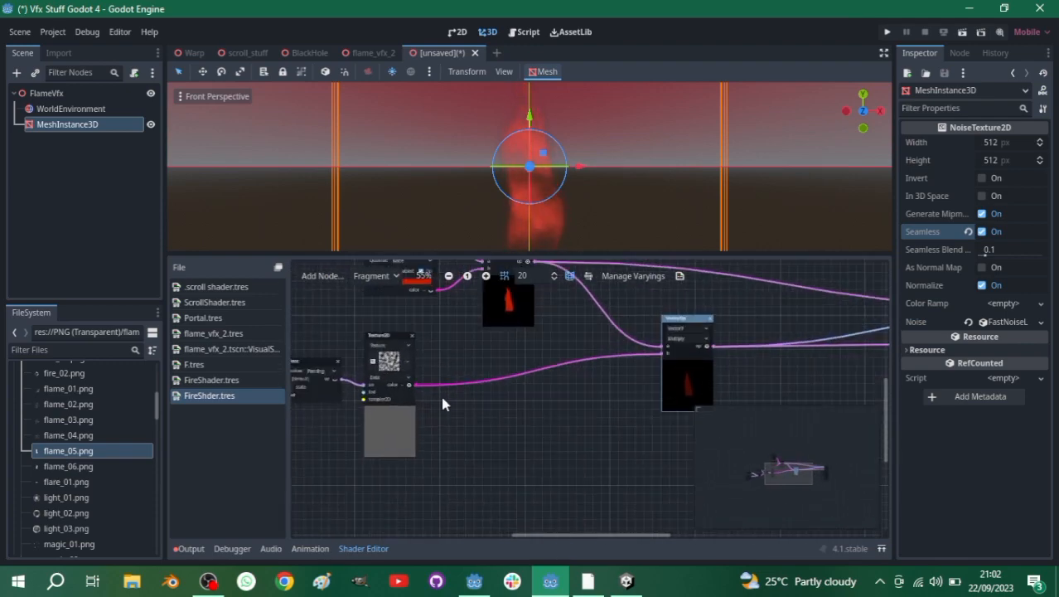
pyautogui.scroll(7, 442, 404)
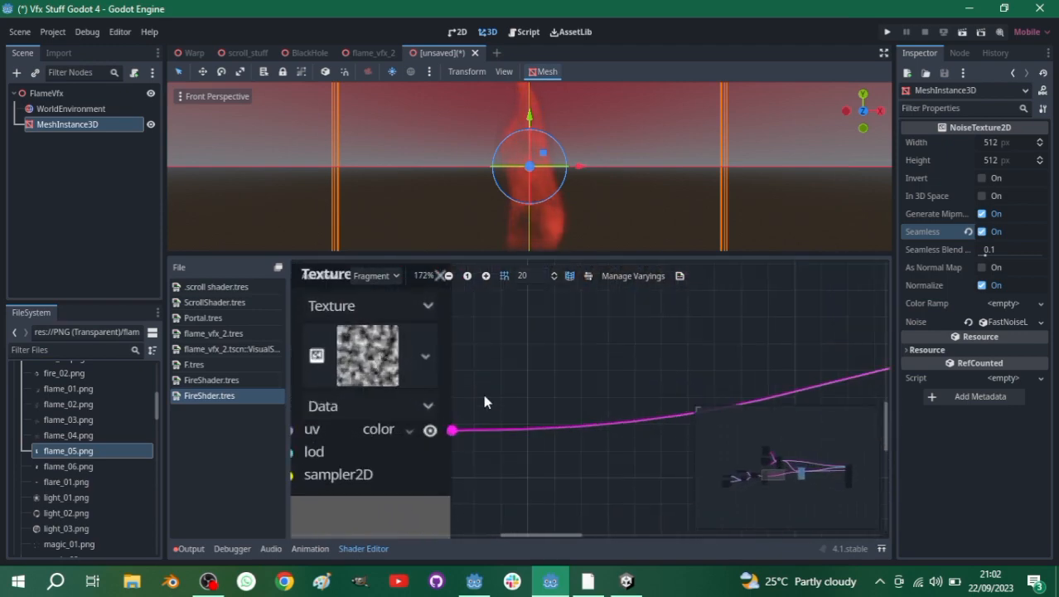
pyautogui.scroll(-5, 485, 402)
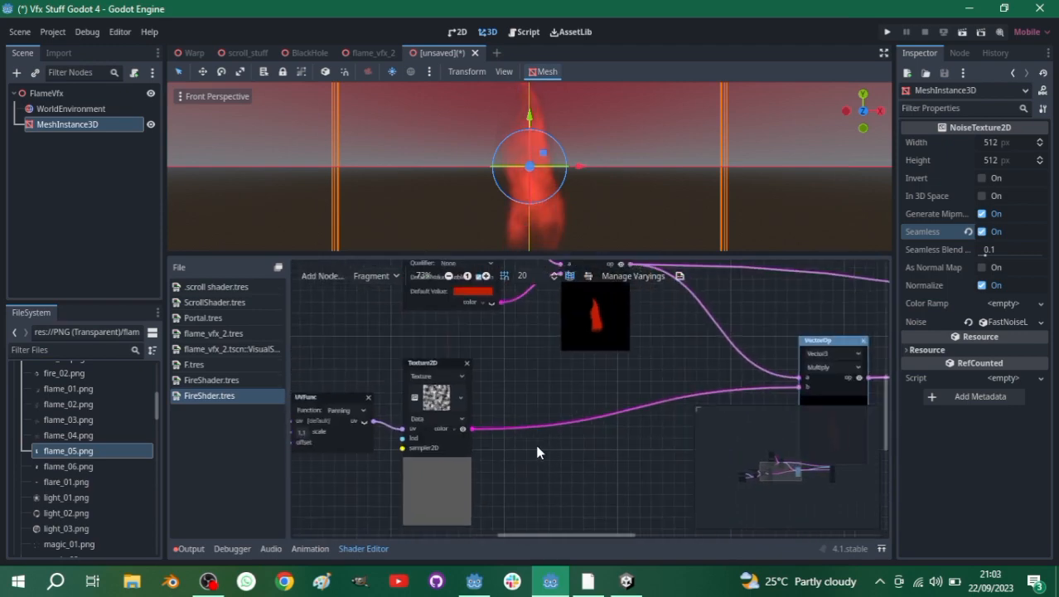
pyautogui.moveTo(537, 452); pyautogui.dragTo(513, 430, button='middle')
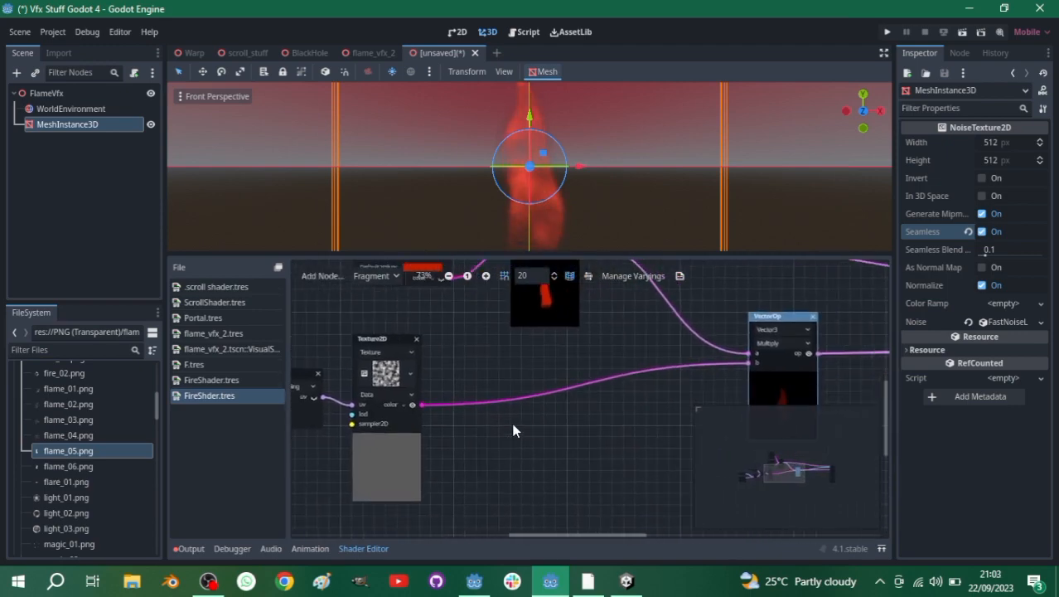
pyautogui.rightClick(529, 381)
pyautogui.click(553, 386)
pyautogui.write('vect')
pyautogui.press('BackSpace')
pyautogui.press('BackSpace')
pyautogui.press('BackSpace')
pyautogui.press('BackSpace')
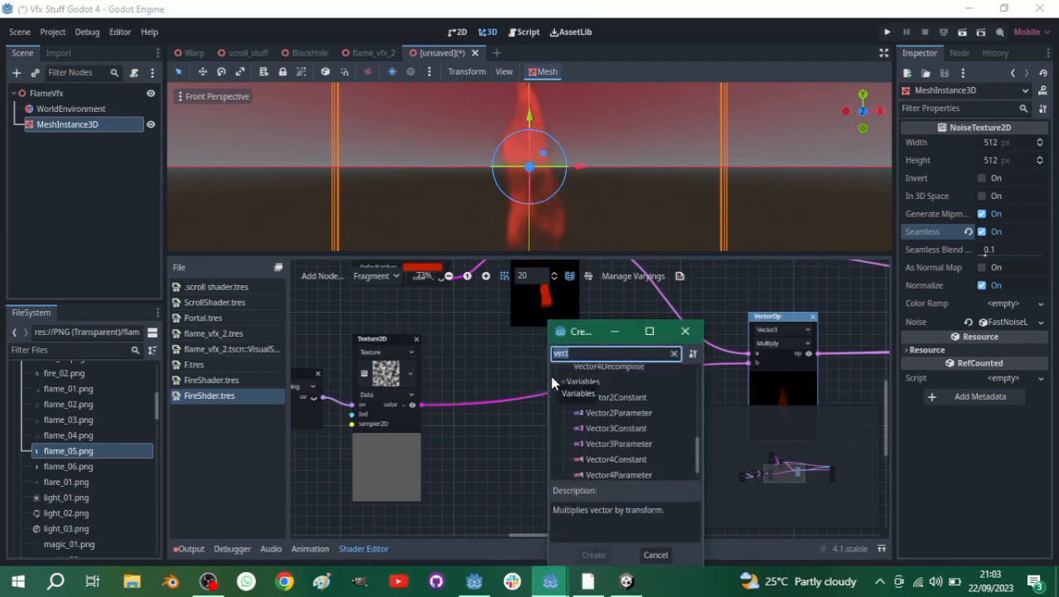
pyautogui.write('pow')
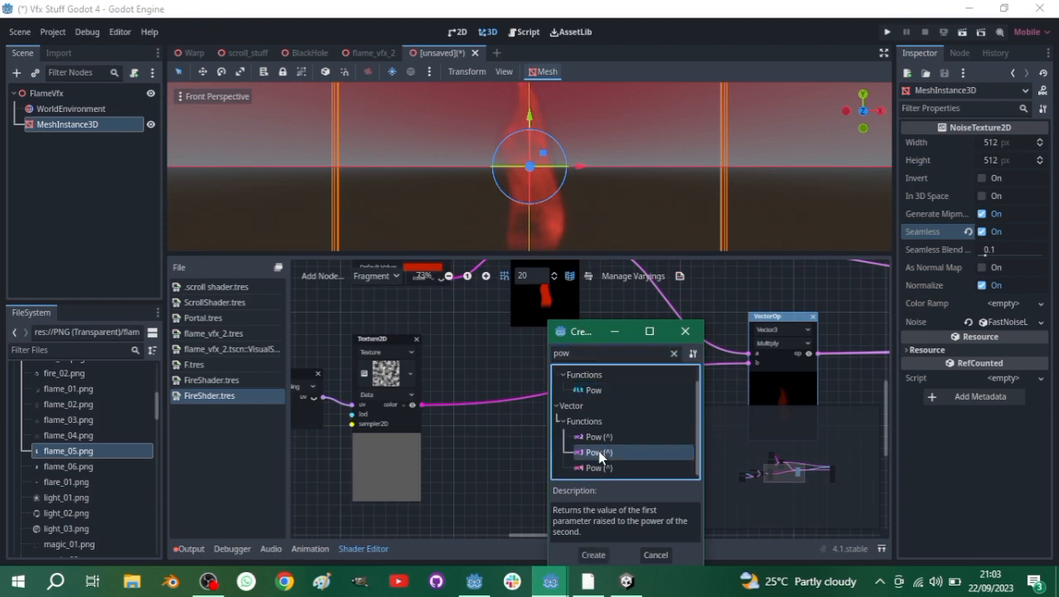
pyautogui.doubleClick(598, 451)
pyautogui.moveTo(579, 407); pyautogui.dragTo(527, 383)
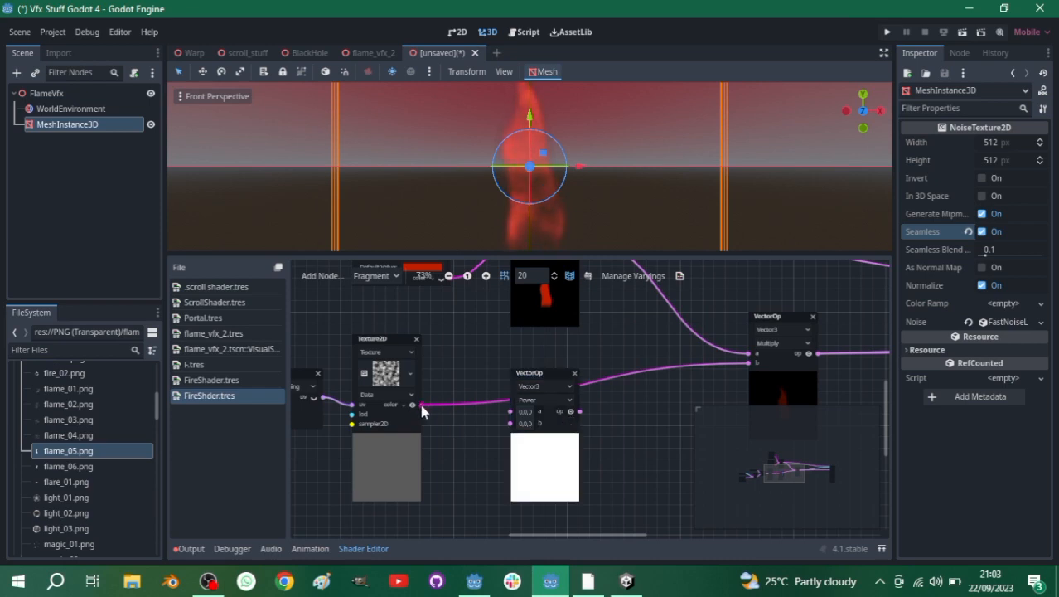
# - Connect the noise Texture2D's color to the Power VectorOp's input a, and add a FloatParameter node feeding its input b
pyautogui.moveTo(421, 406); pyautogui.dragTo(510, 411)
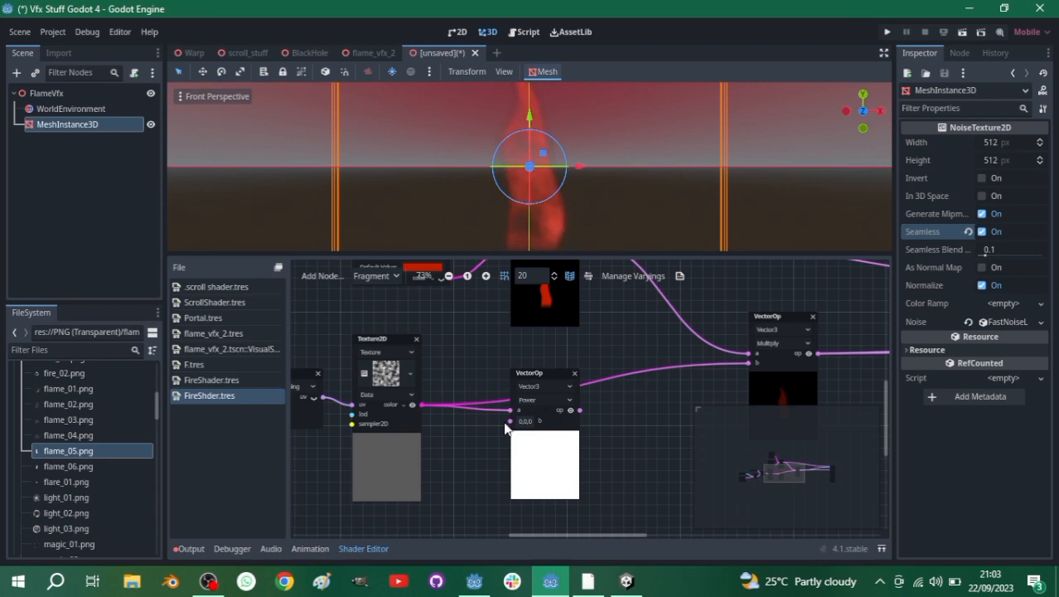
pyautogui.scroll(3, 509, 470)
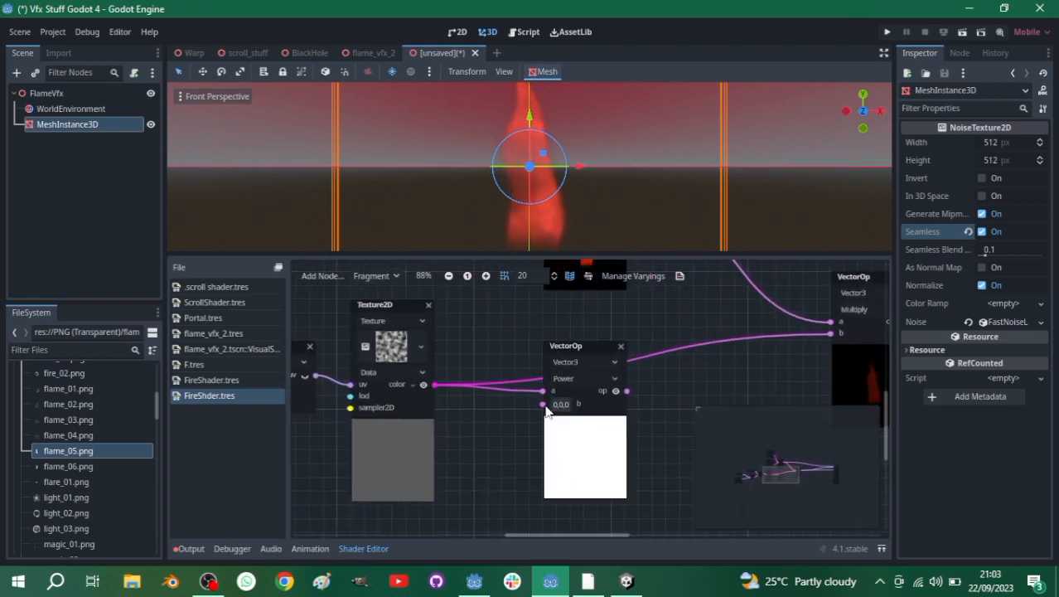
pyautogui.moveTo(543, 404); pyautogui.dragTo(478, 467)
pyautogui.write('floa')
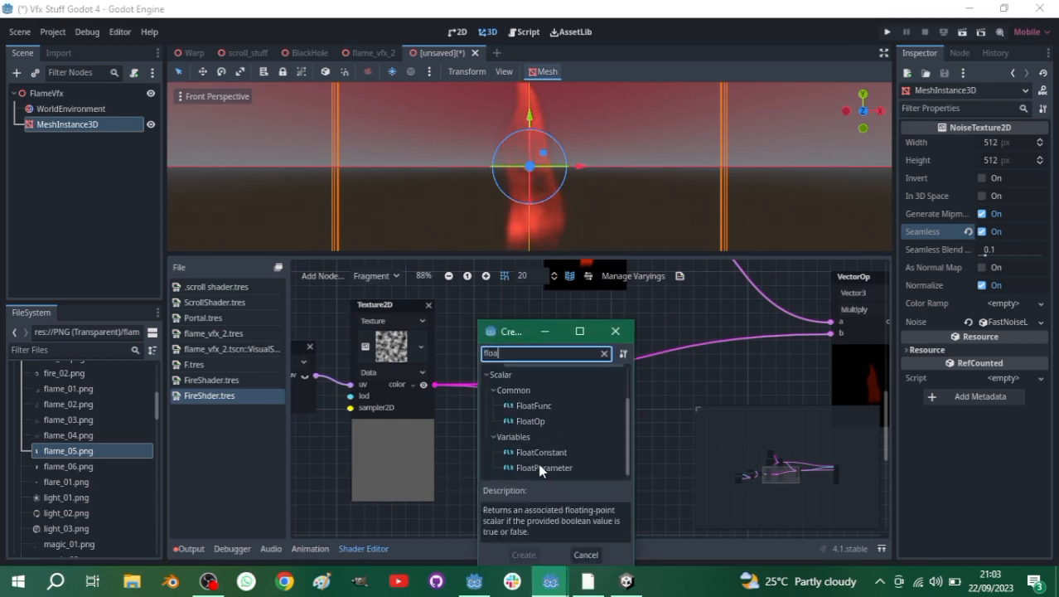
pyautogui.doubleClick(540, 466)
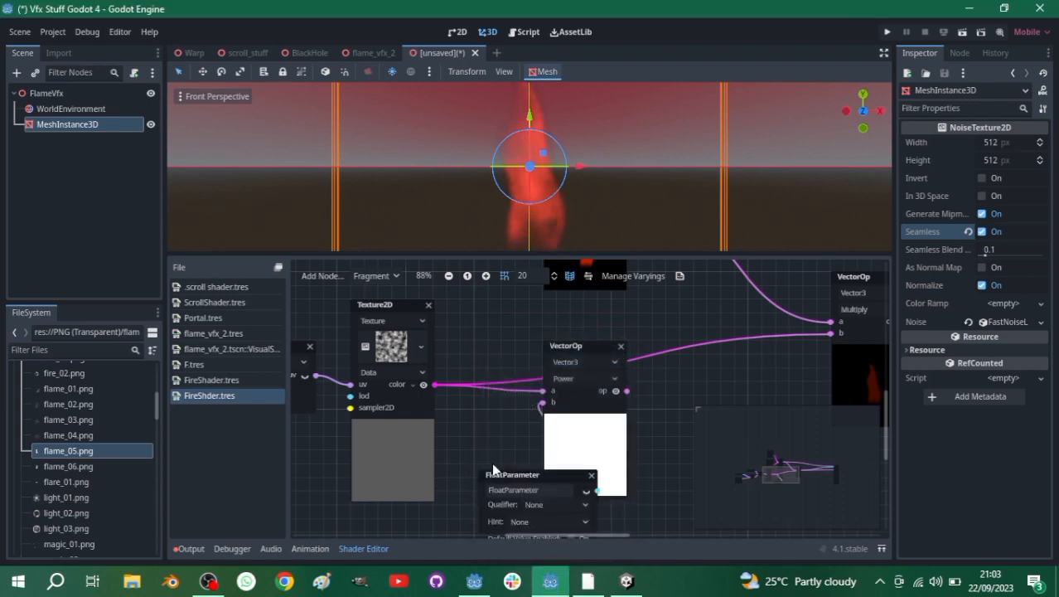
# - Name the new FloatParameter DissolveAmount
pyautogui.scroll(-1, 493, 468)
pyautogui.moveTo(540, 488); pyautogui.dragTo(453, 484)
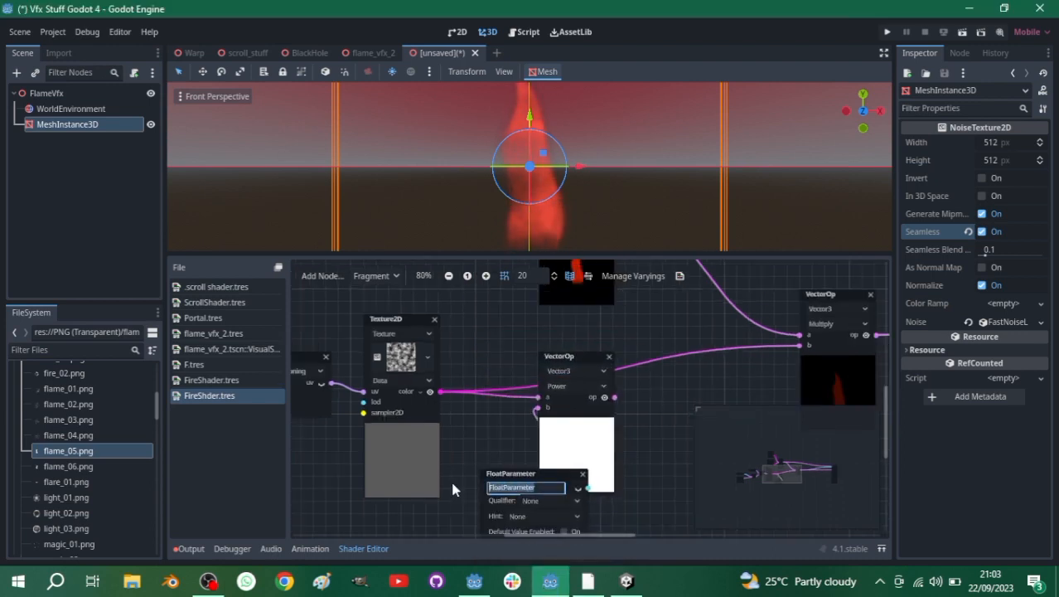
pyautogui.write('Disso')
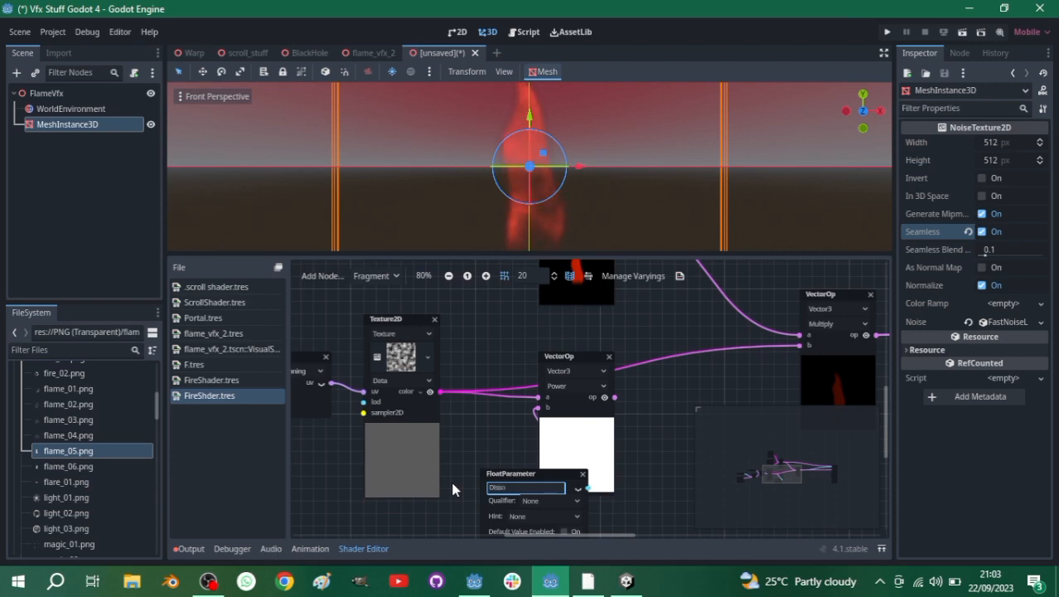
pyautogui.write('lveAmount')
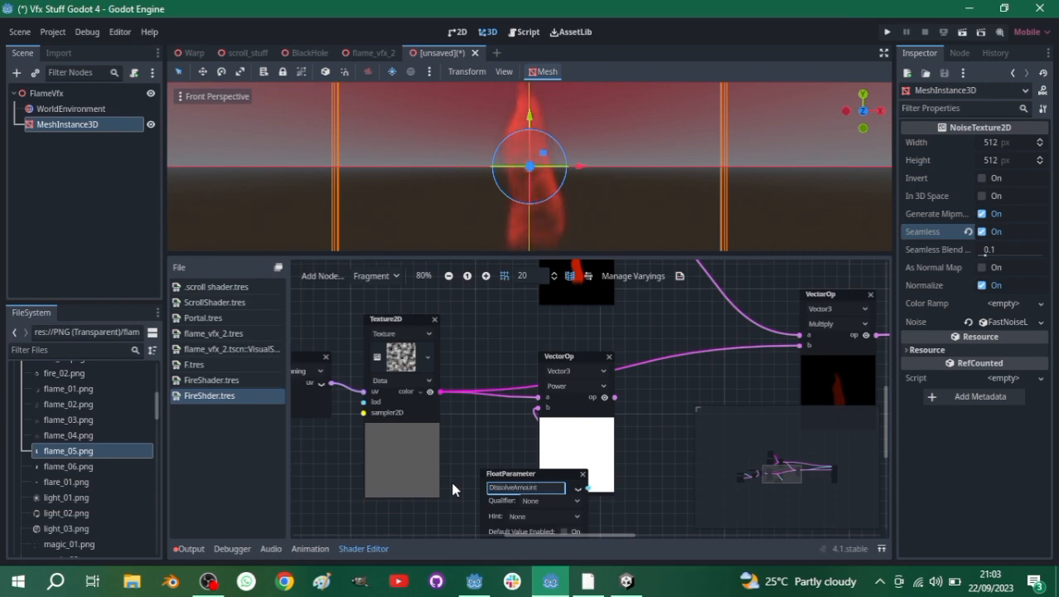
pyautogui.press('Return')
# - Arrange the DissolveAmount parameter and the Power VectorOp so they sit apart beside the noise Texture2D node
pyautogui.moveTo(537, 479); pyautogui.dragTo(484, 453)
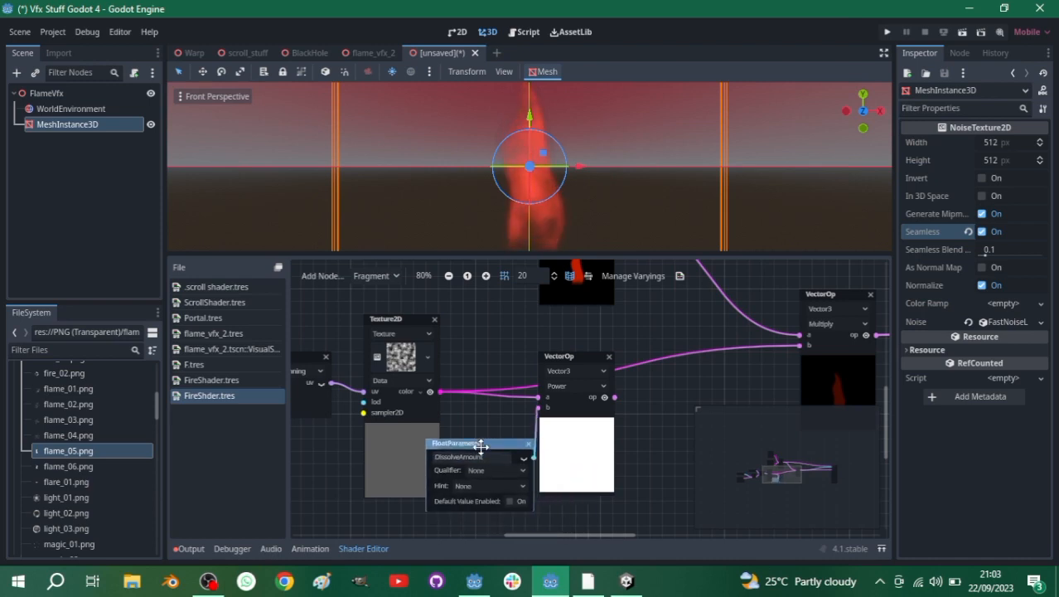
pyautogui.scroll(-1, 497, 457)
pyautogui.moveTo(564, 393); pyautogui.dragTo(605, 382)
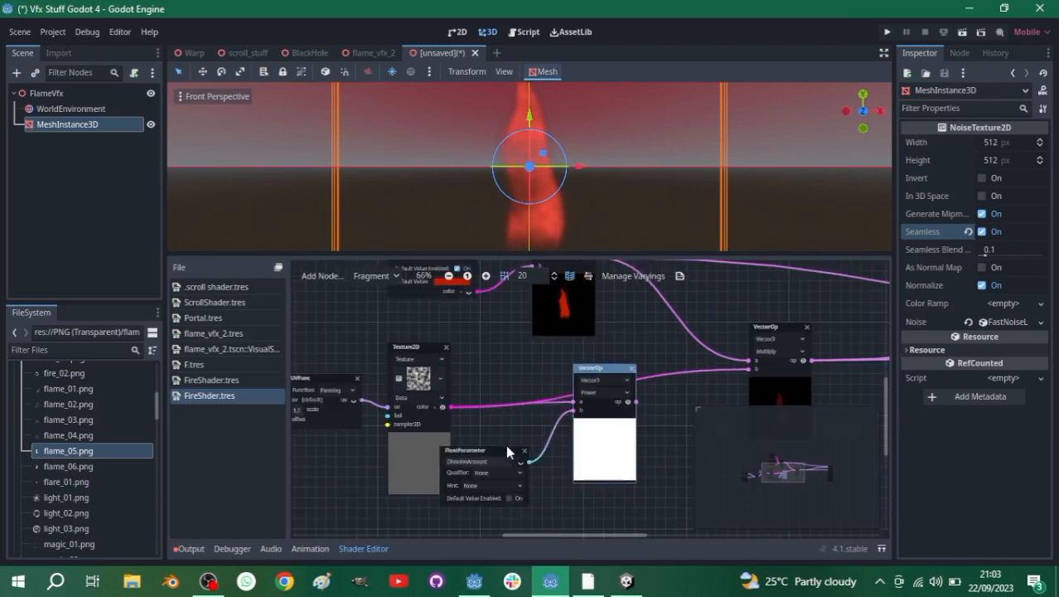
pyautogui.moveTo(498, 449); pyautogui.dragTo(519, 449)
# - Enable the DissolveAmount parameter's default value and set it to 1
pyautogui.scroll(2, 522, 501)
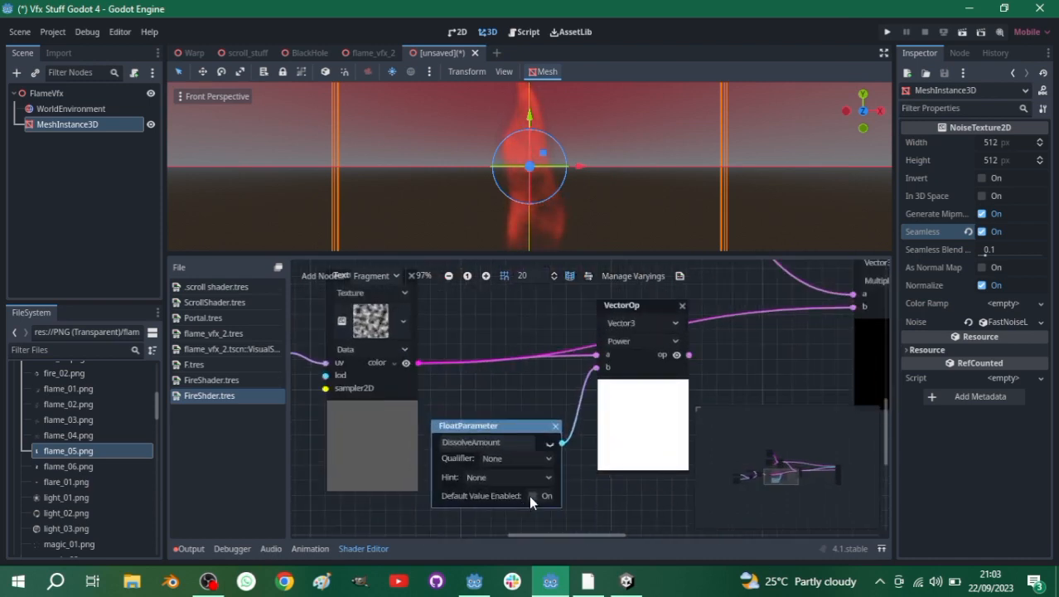
pyautogui.click(539, 496)
pyautogui.scroll(2, 564, 489)
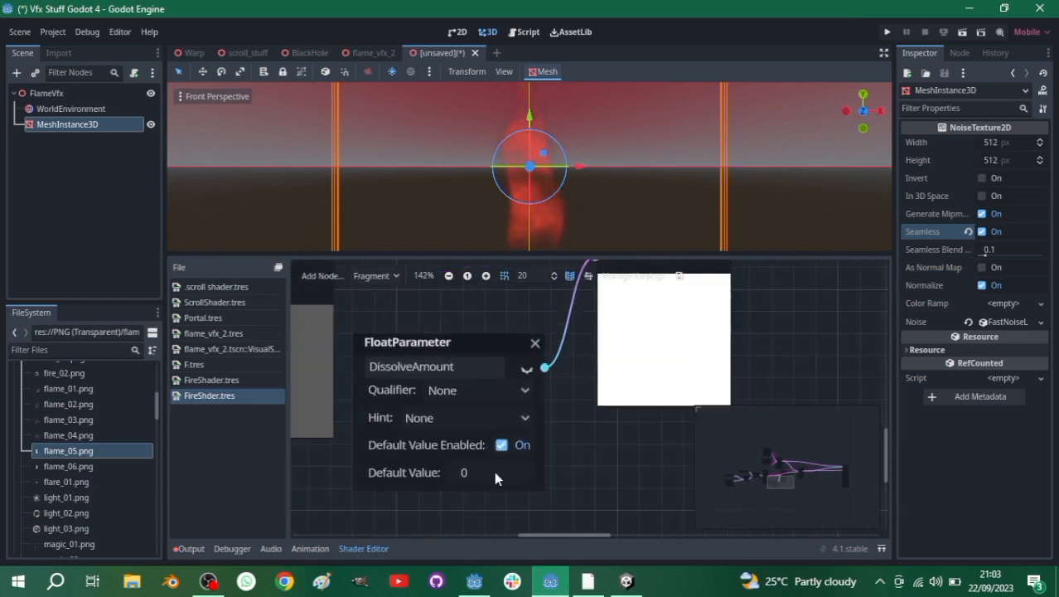
pyautogui.click(466, 476)
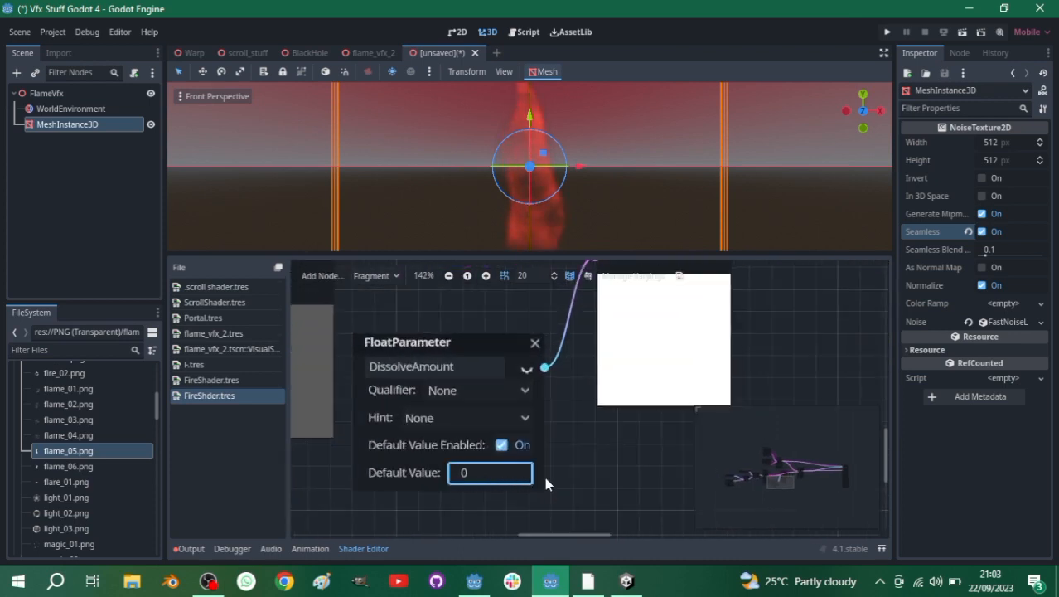
pyautogui.moveTo(460, 486); pyautogui.dragTo(512, 471)
pyautogui.click(465, 478)
pyautogui.click(570, 487)
pyautogui.click(482, 476)
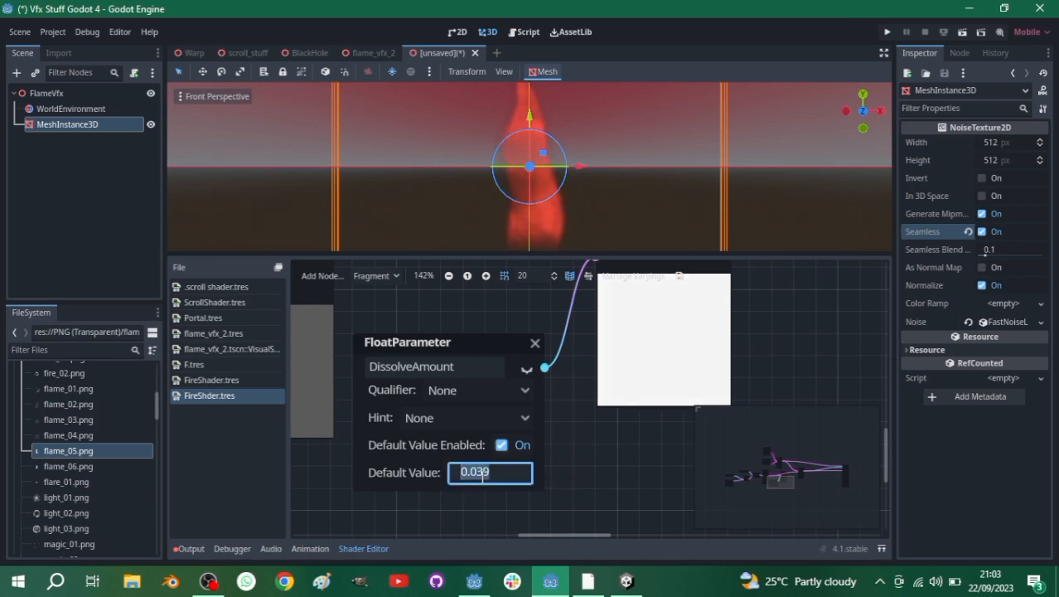
pyautogui.write('1')
pyautogui.click(661, 365)
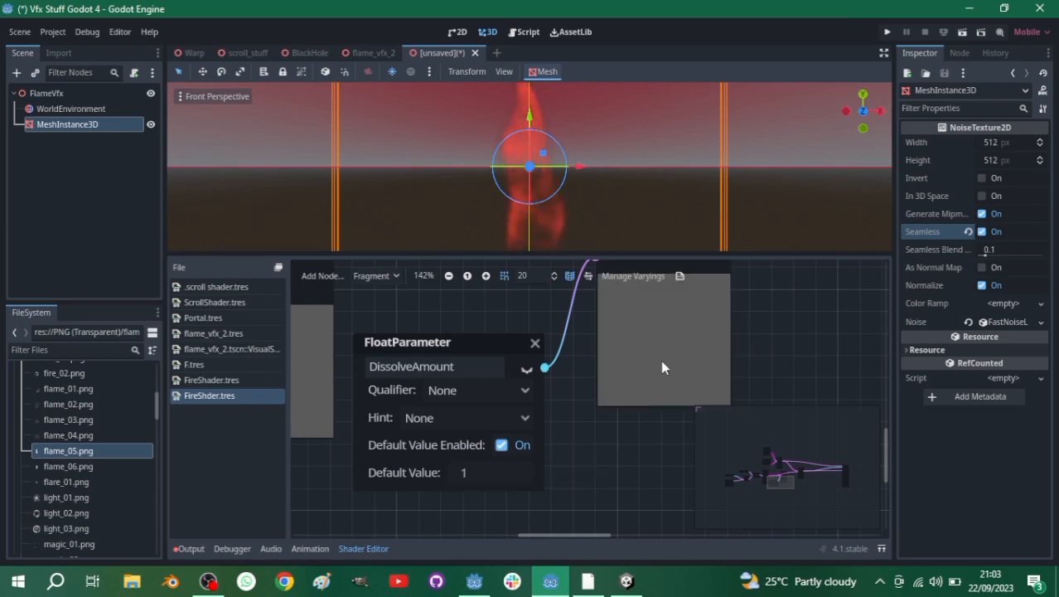
# - Disconnect the panning UVFunc from the noise Texture2D's uv input to compare the static noise previews
pyautogui.scroll(-4, 564, 386)
pyautogui.scroll(1, 361, 406)
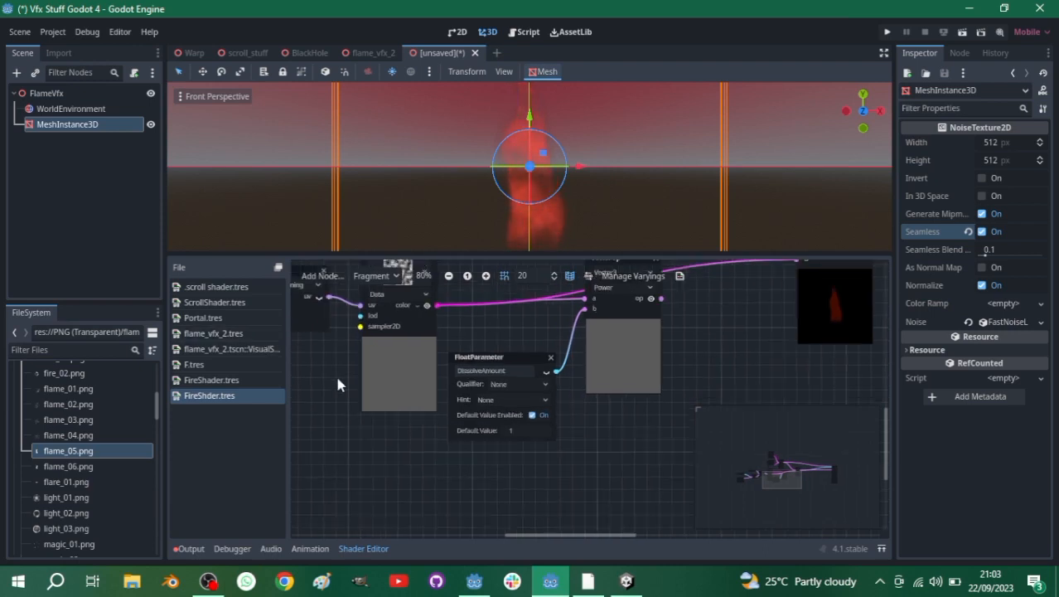
pyautogui.scroll(1, 335, 373)
pyautogui.scroll(-1, 339, 354)
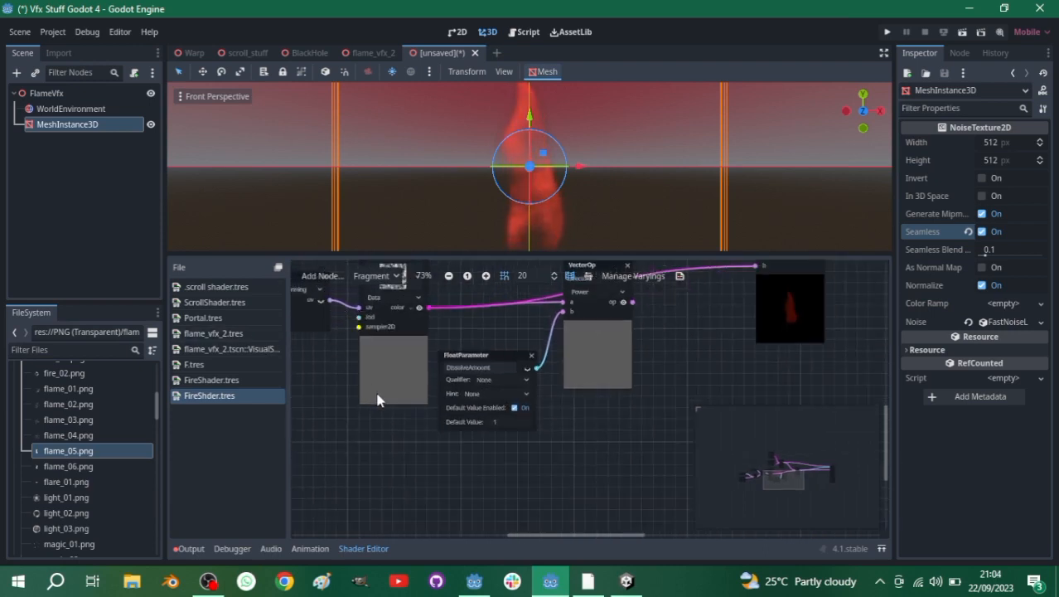
pyautogui.scroll(3, 608, 374)
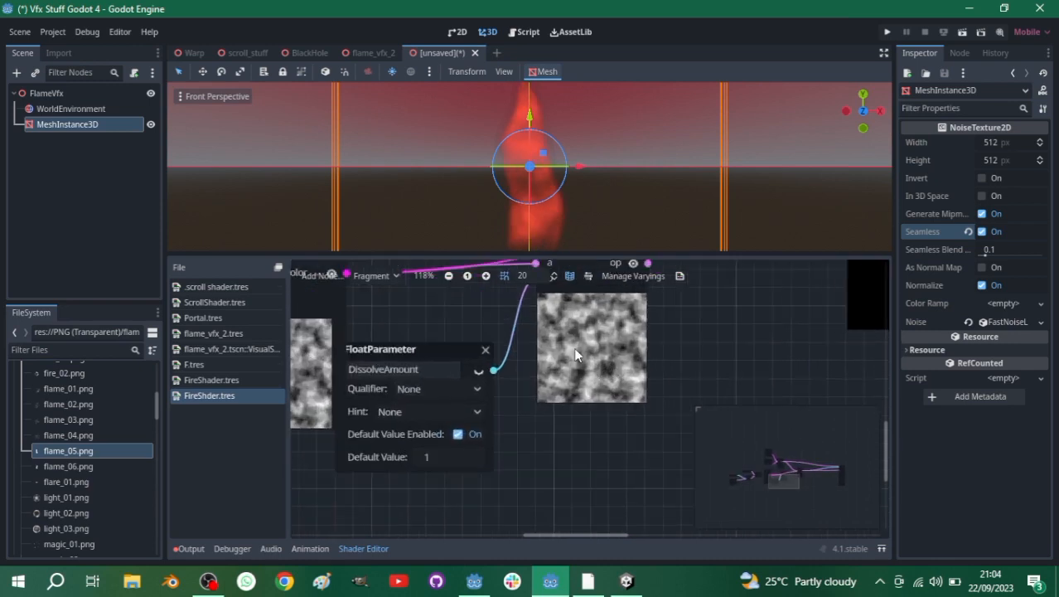
pyautogui.scroll(-2, 578, 355)
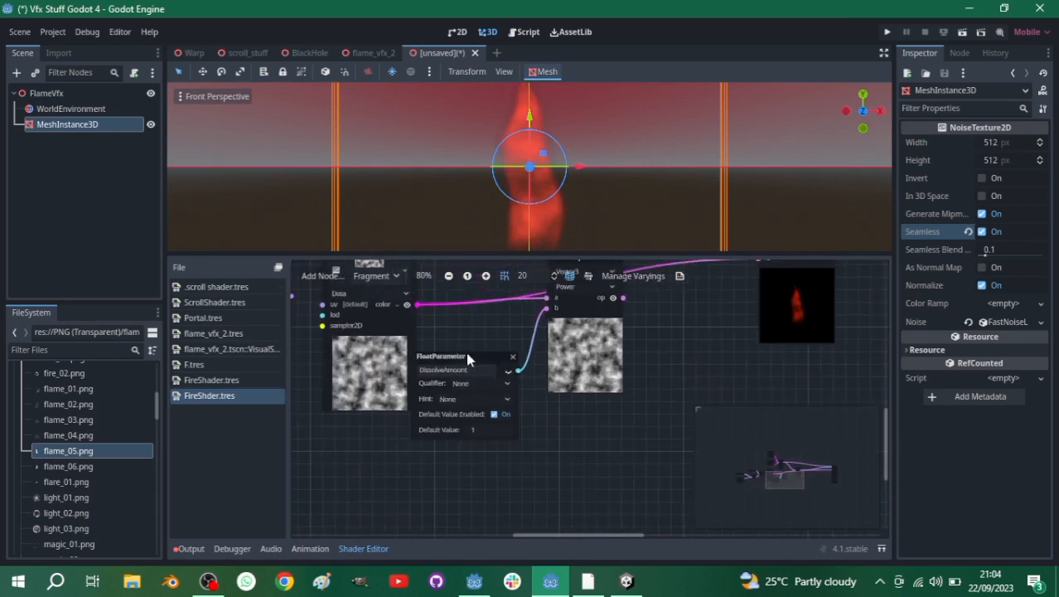
# - Set the DissolveAmount parameter's default value to 5
pyautogui.scroll(2, 491, 439)
pyautogui.click(476, 427)
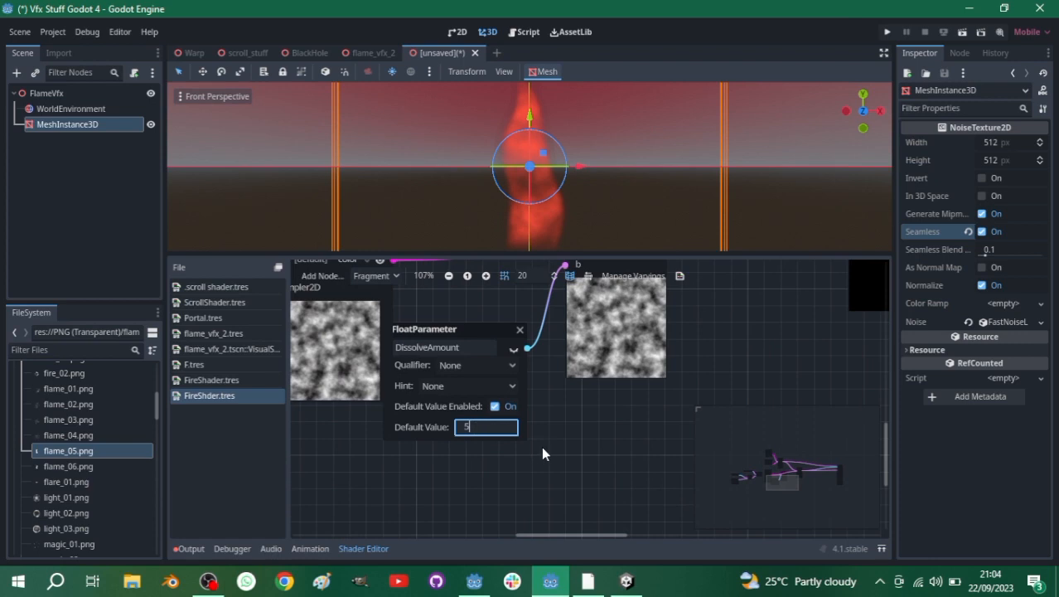
pyautogui.press('Return')
pyautogui.scroll(2, 608, 319)
pyautogui.scroll(-3, 606, 324)
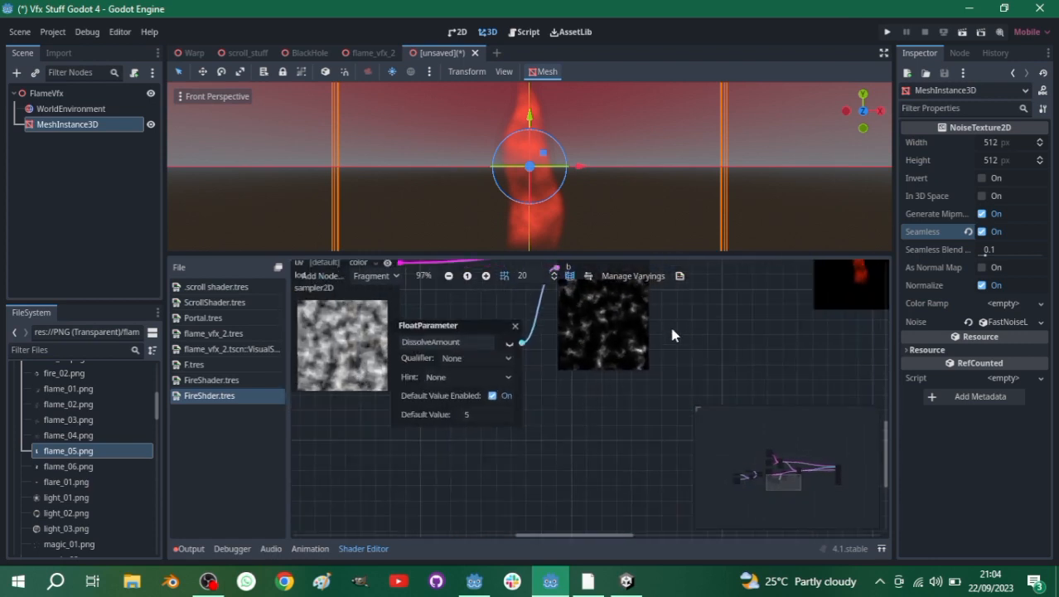
# - Connect the Power VectorOp's output to input b of the Multiply VectorOp, replacing the direct noise texture link
pyautogui.scroll(-1, 673, 334)
pyautogui.scroll(1, 719, 316)
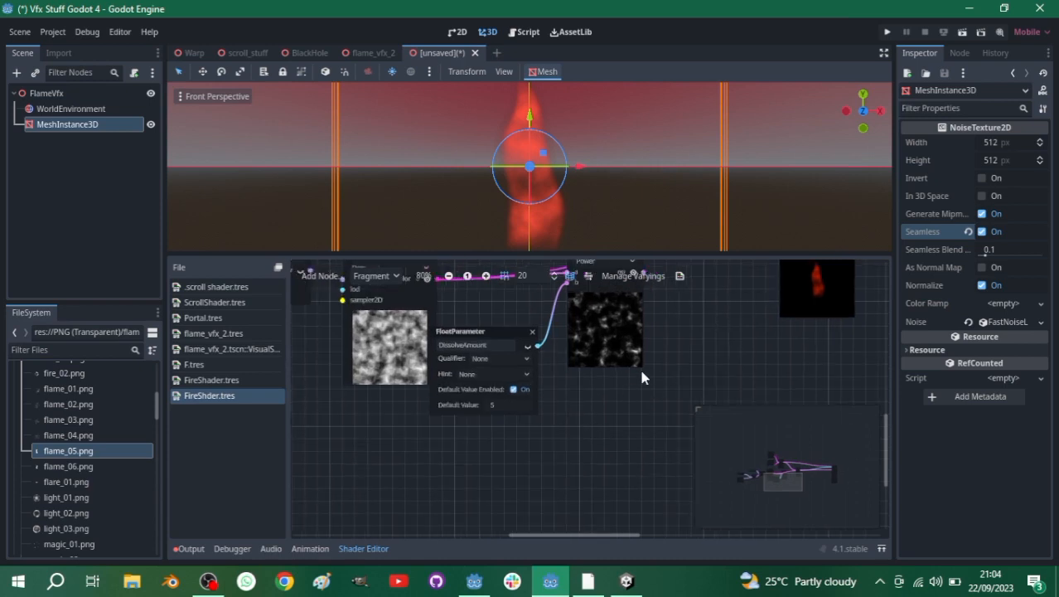
pyautogui.scroll(-1, 604, 421)
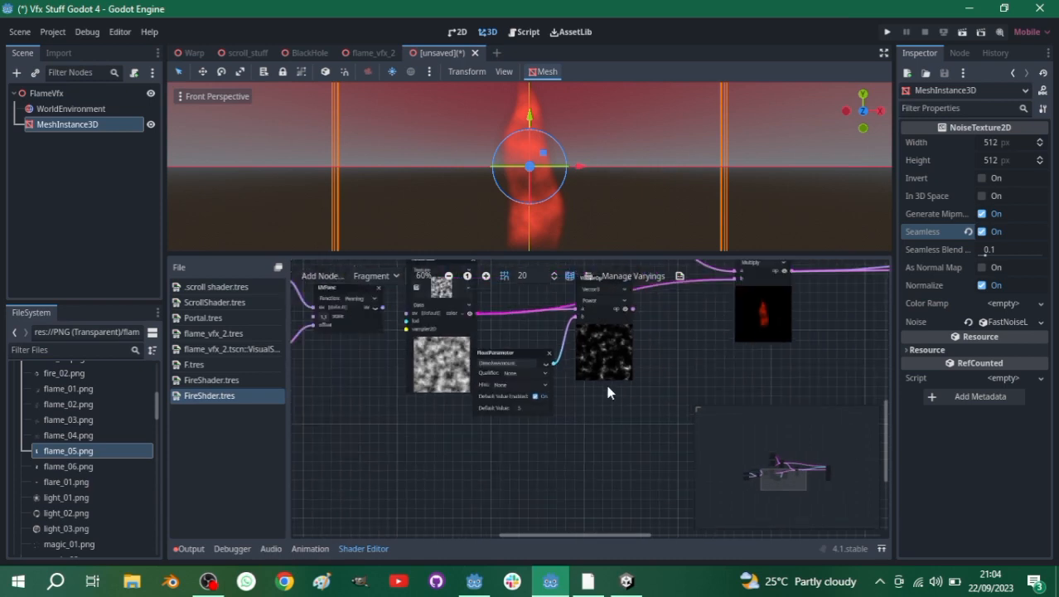
pyautogui.scroll(1, 607, 391)
pyautogui.scroll(-2, 657, 368)
pyautogui.scroll(1, 662, 340)
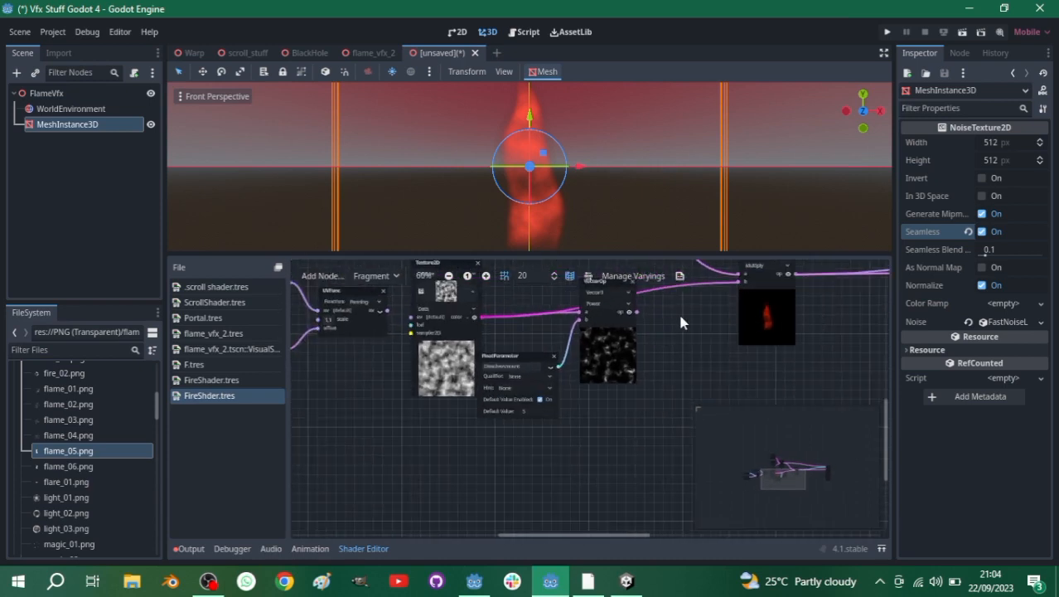
pyautogui.scroll(-1, 688, 330)
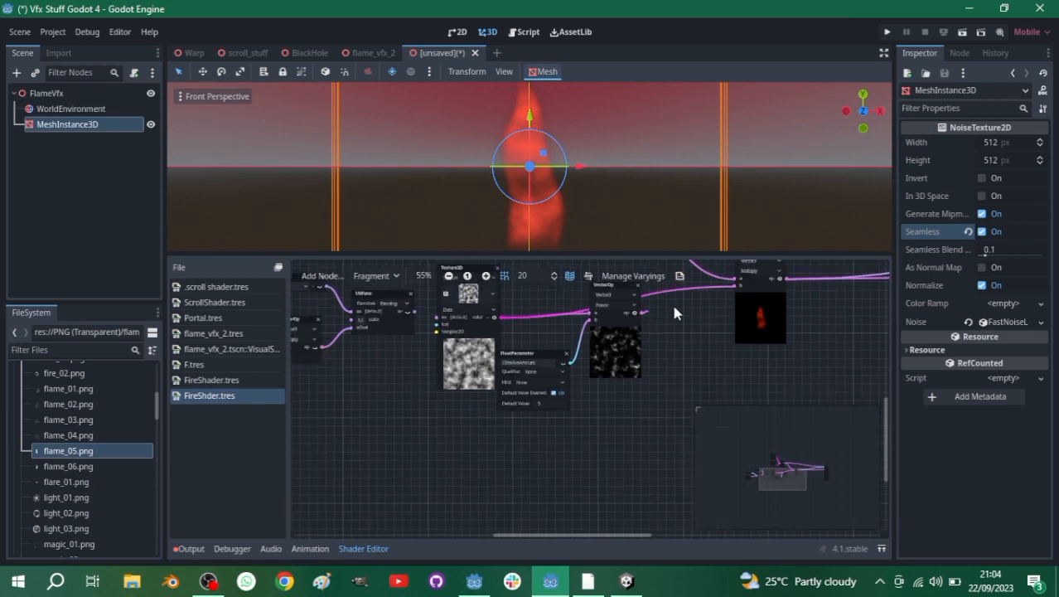
pyautogui.moveTo(636, 313); pyautogui.dragTo(734, 289)
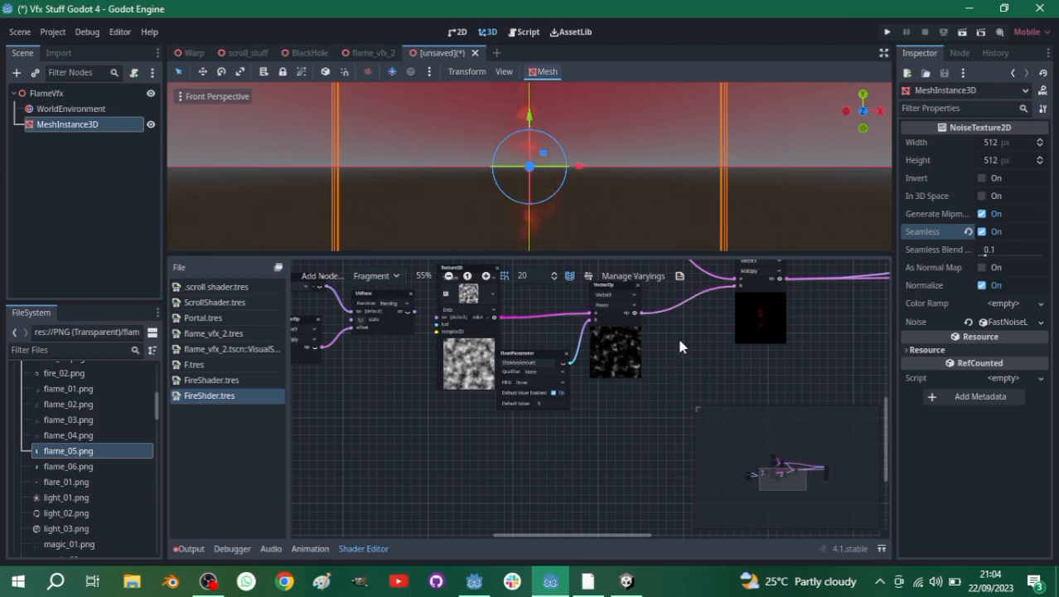
# - Reconnect the panning UVFunc's output to the noise Texture2D's uv input and check the flame in the 3D view
pyautogui.scroll(2, 536, 225)
pyautogui.scroll(-3, 566, 210)
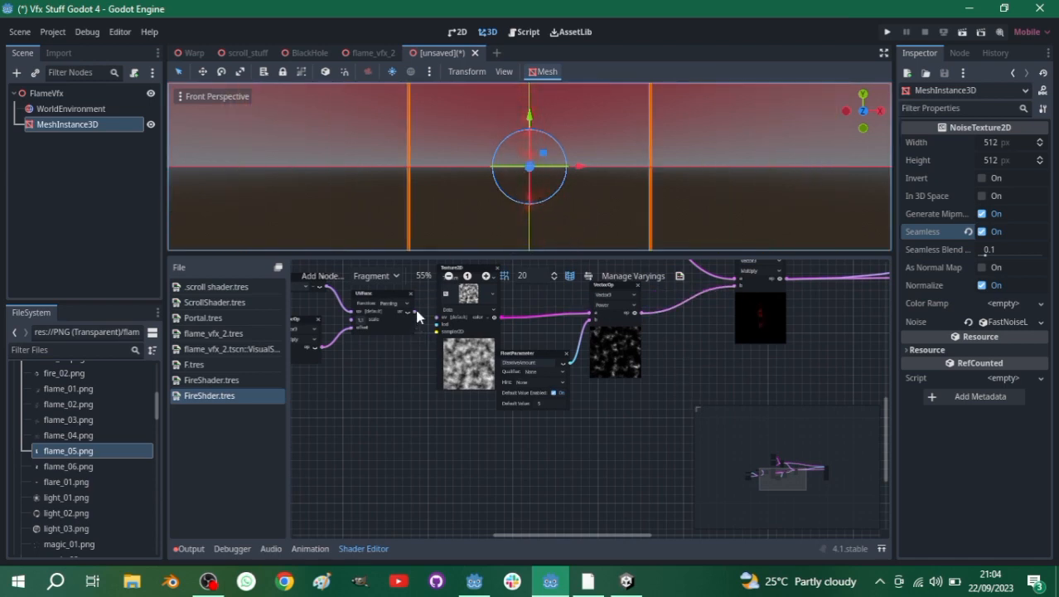
pyautogui.moveTo(416, 312); pyautogui.dragTo(436, 323)
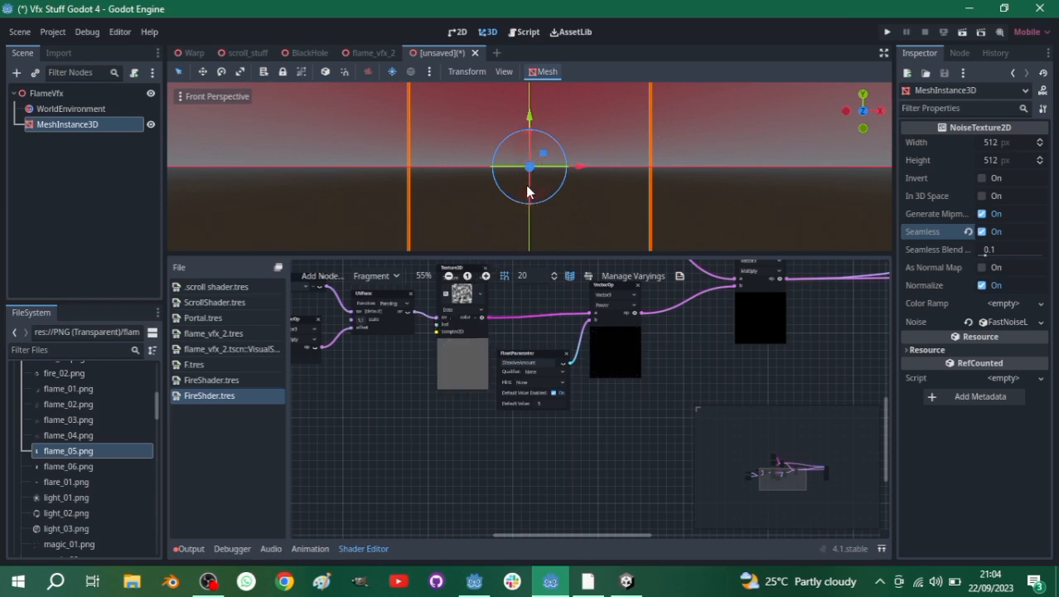
pyautogui.scroll(3, 514, 178)
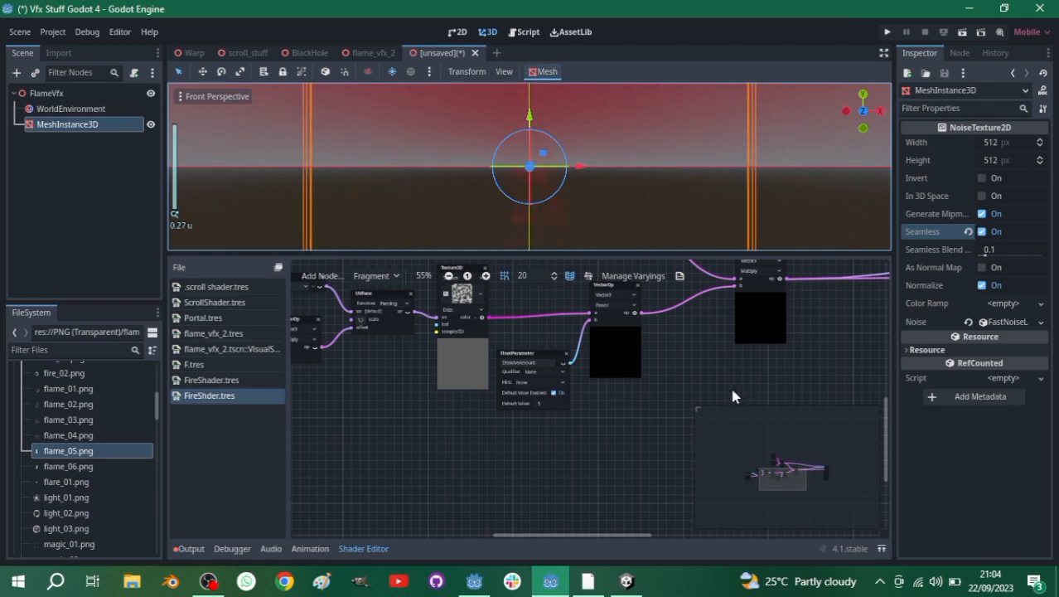
# - Move the Multiply VectorOp that feeds the Output node closer to the Power VectorOp
pyautogui.scroll(-2, 729, 383)
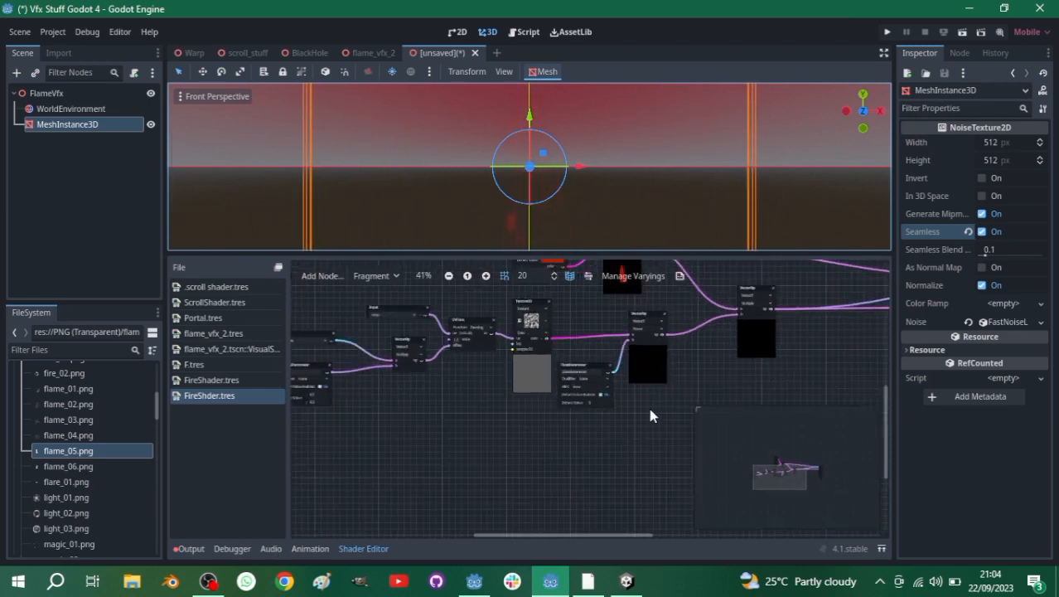
pyautogui.moveTo(619, 535); pyautogui.dragTo(682, 532)
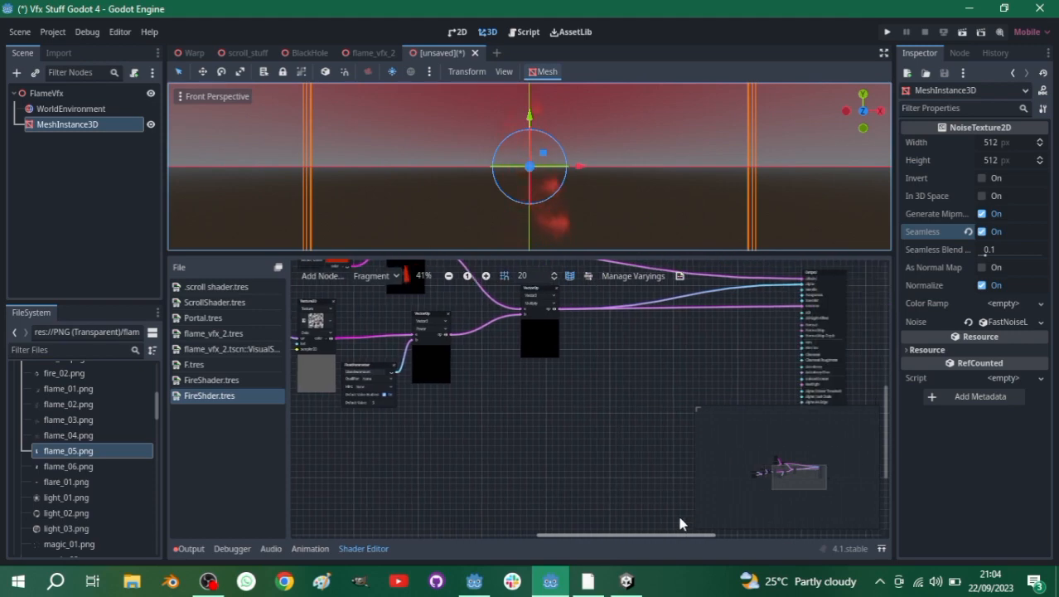
pyautogui.scroll(-1, 648, 477)
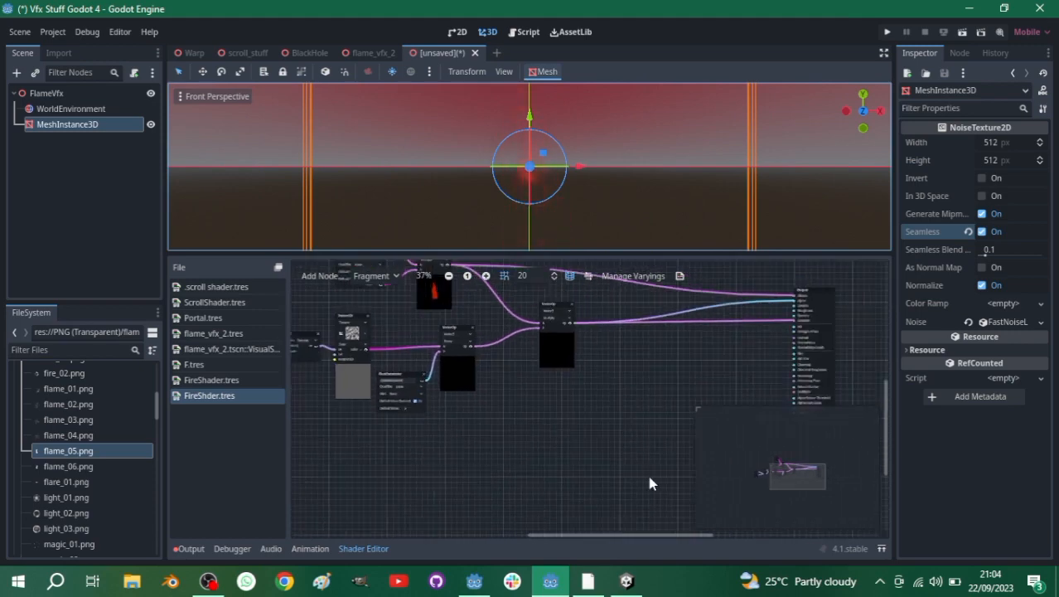
pyautogui.scroll(1, 650, 478)
pyautogui.moveTo(885, 436); pyautogui.dragTo(886, 395)
pyautogui.scroll(2, 531, 461)
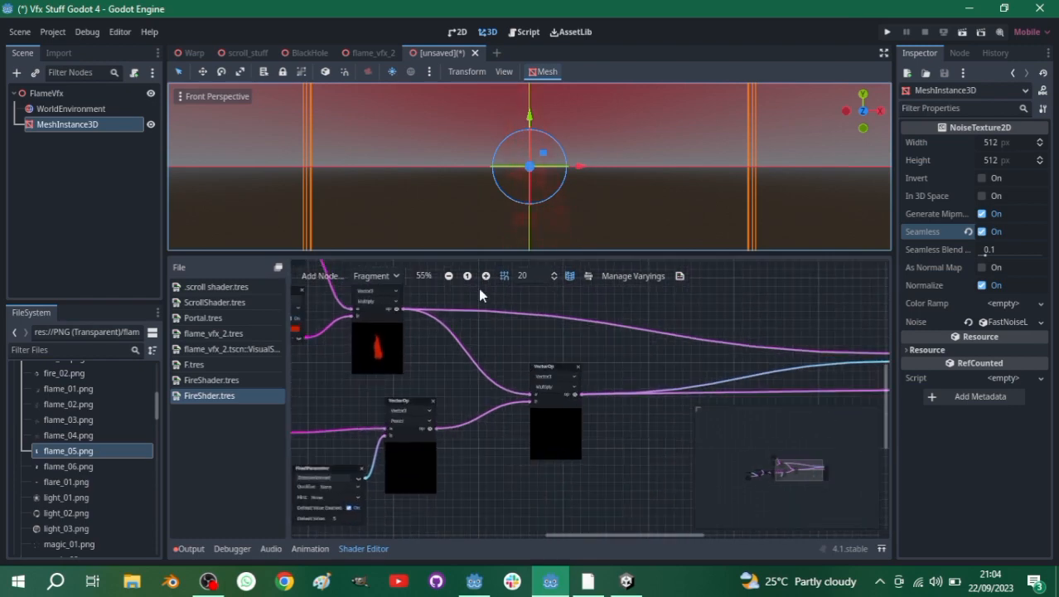
pyautogui.scroll(-2, 534, 208)
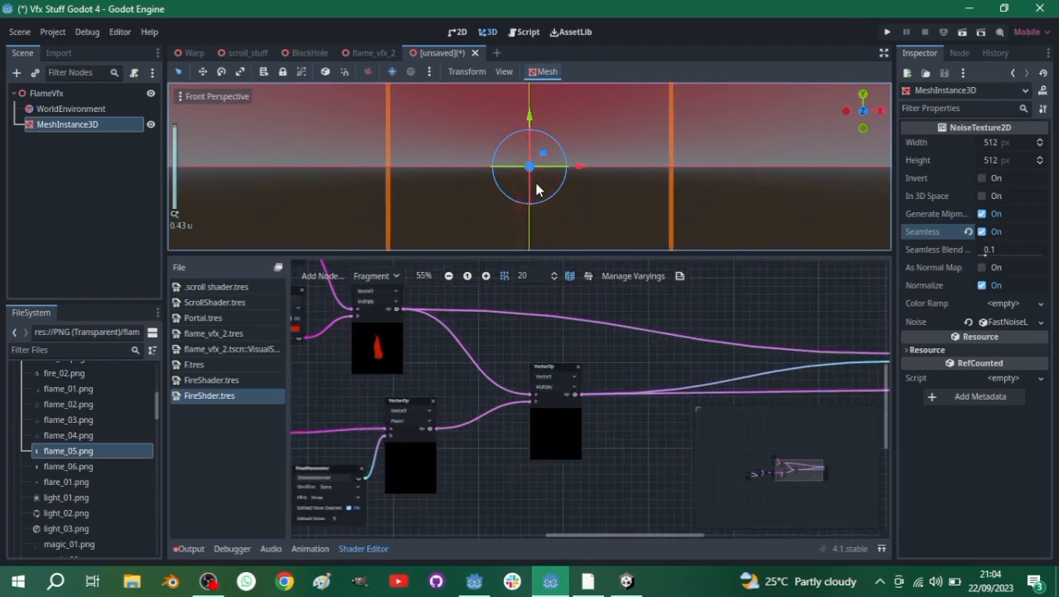
pyautogui.scroll(2, 469, 443)
pyautogui.scroll(-2, 481, 434)
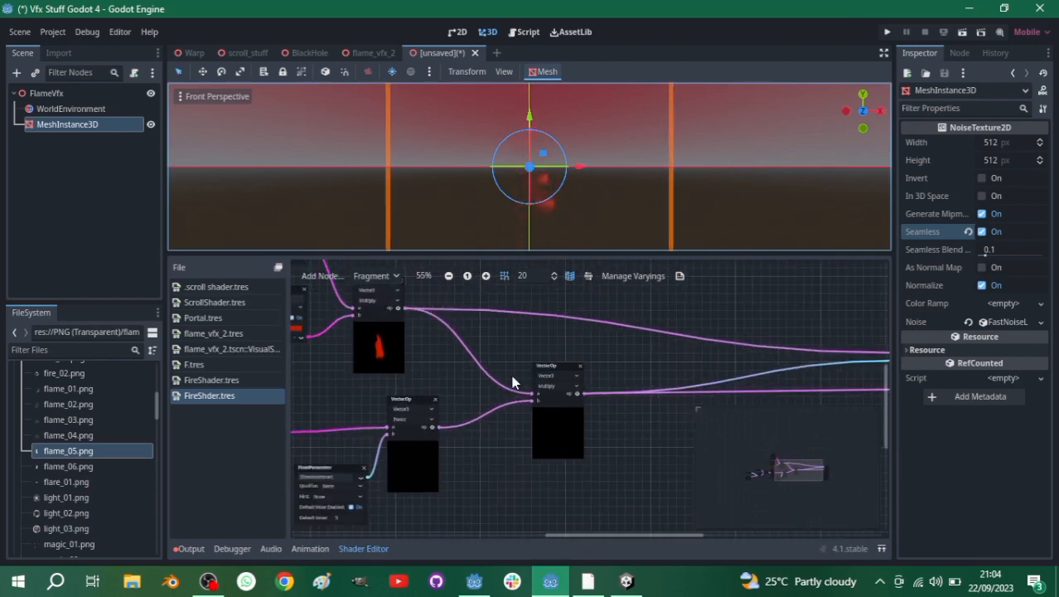
pyautogui.moveTo(553, 370); pyautogui.dragTo(501, 370)
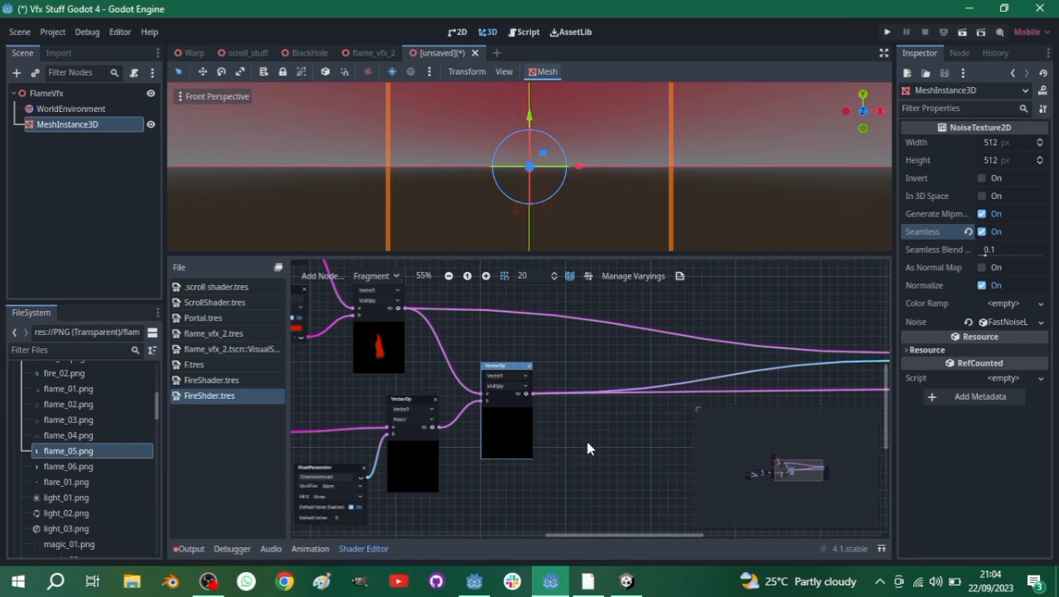
# - Add a Vector3 Multiply VectorOp fed by the existing flame-noise Multiply's output, show its preview, and place it beside that node
pyautogui.scroll(1, 580, 441)
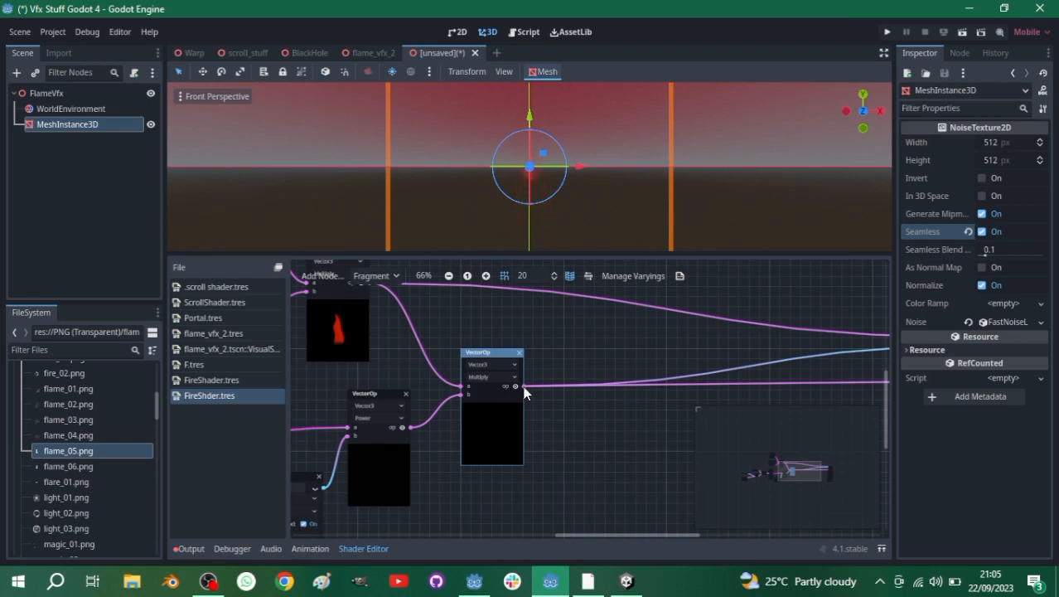
pyautogui.moveTo(533, 384); pyautogui.dragTo(628, 381)
pyautogui.write('floa')
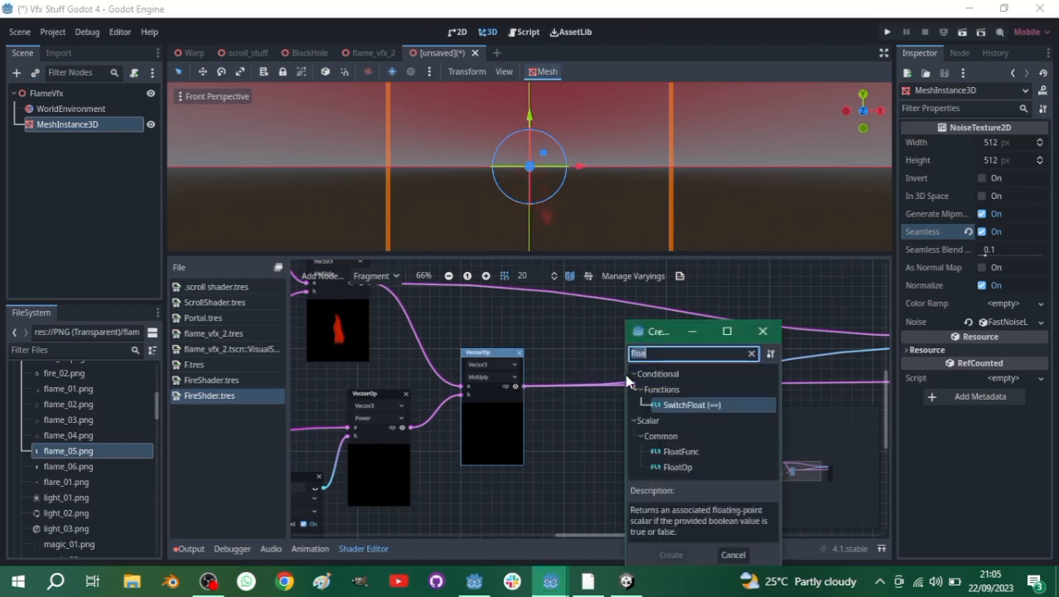
pyautogui.press('BackSpace')
pyautogui.press('BackSpace')
pyautogui.press('BackSpace')
pyautogui.press('BackSpace')
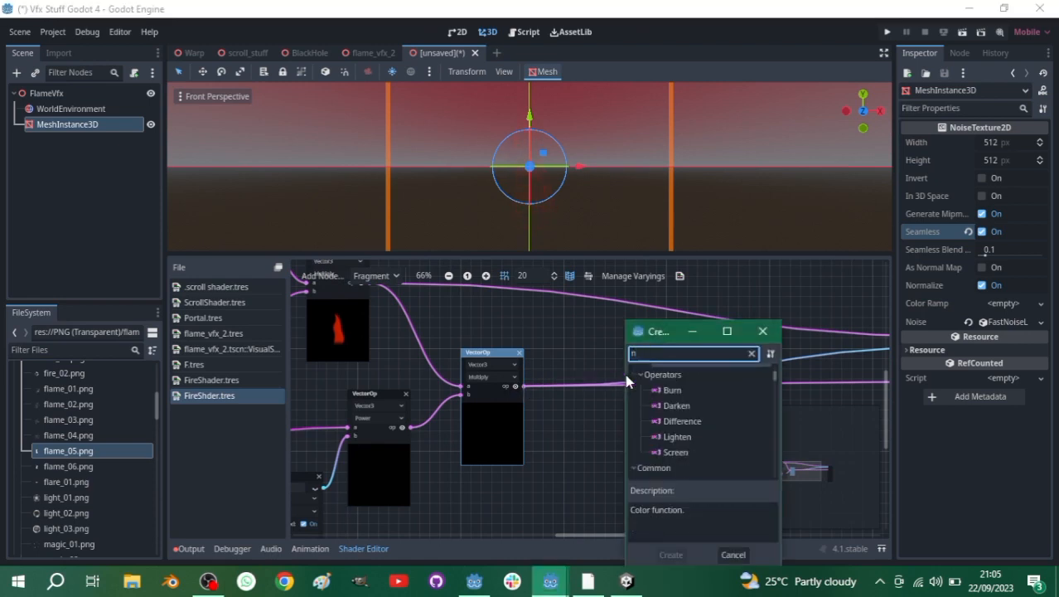
pyautogui.write('multi')
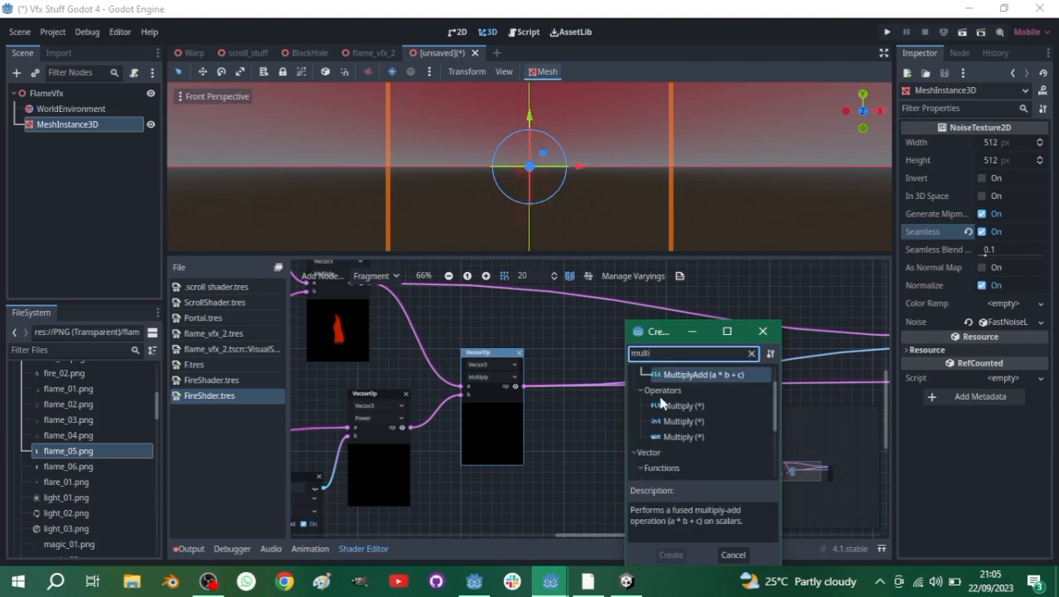
pyautogui.scroll(-7, 661, 404)
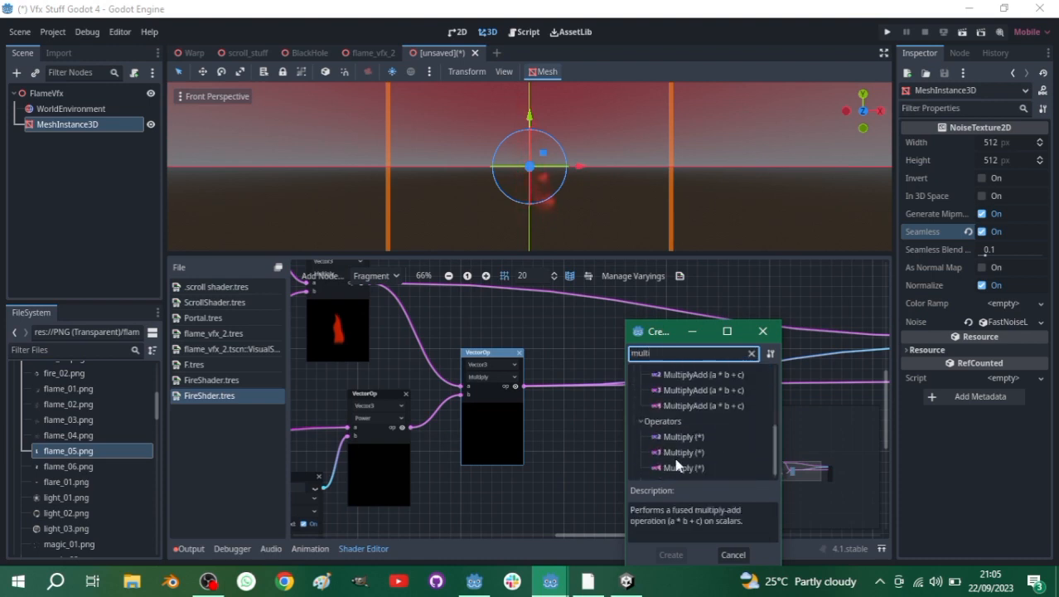
pyautogui.doubleClick(678, 454)
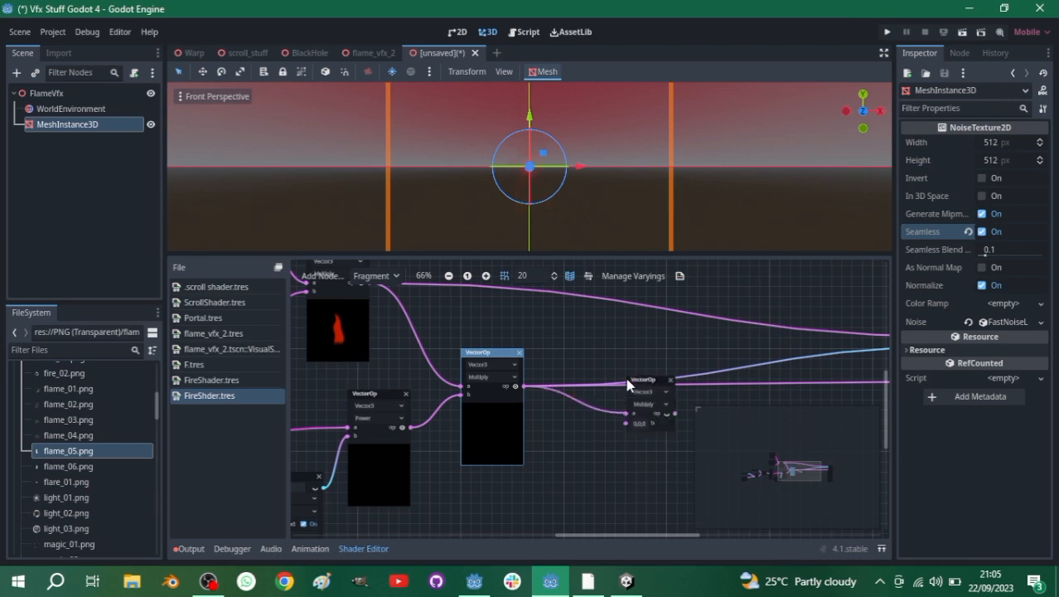
pyautogui.click(668, 415)
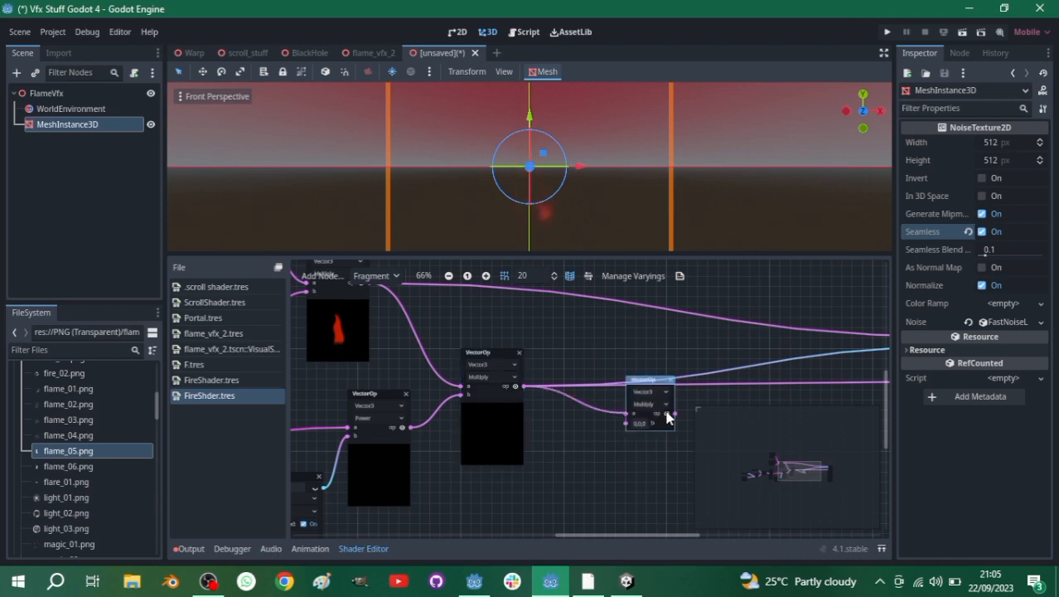
pyautogui.moveTo(636, 374); pyautogui.dragTo(625, 368)
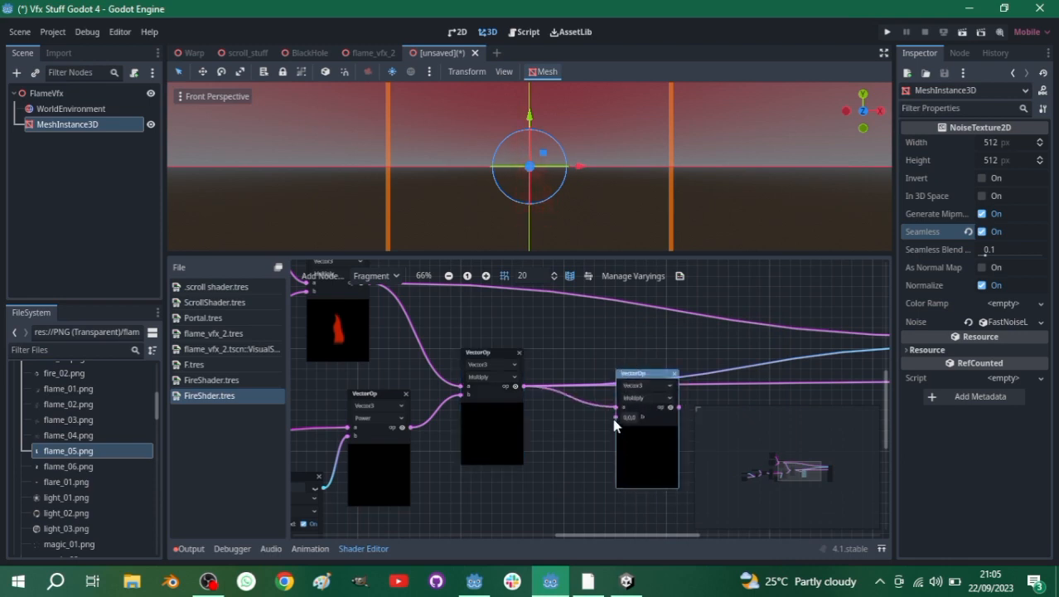
# - Add a FloatParameter named EmissionStrength and connect it to input b of the new Multiply VectorOp
pyautogui.rightClick(562, 454)
pyautogui.write('flo')
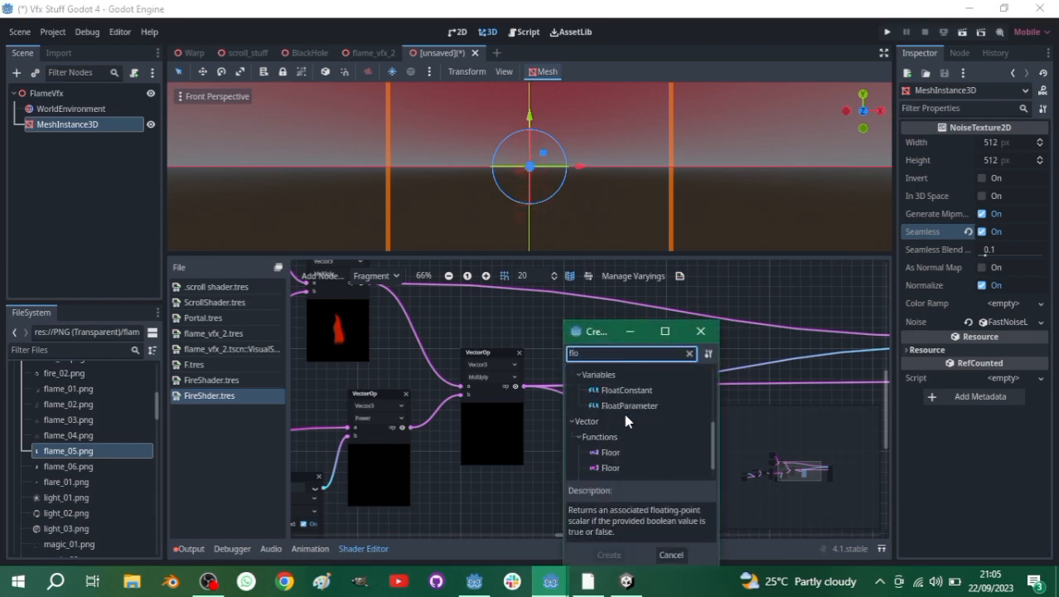
pyautogui.doubleClick(627, 407)
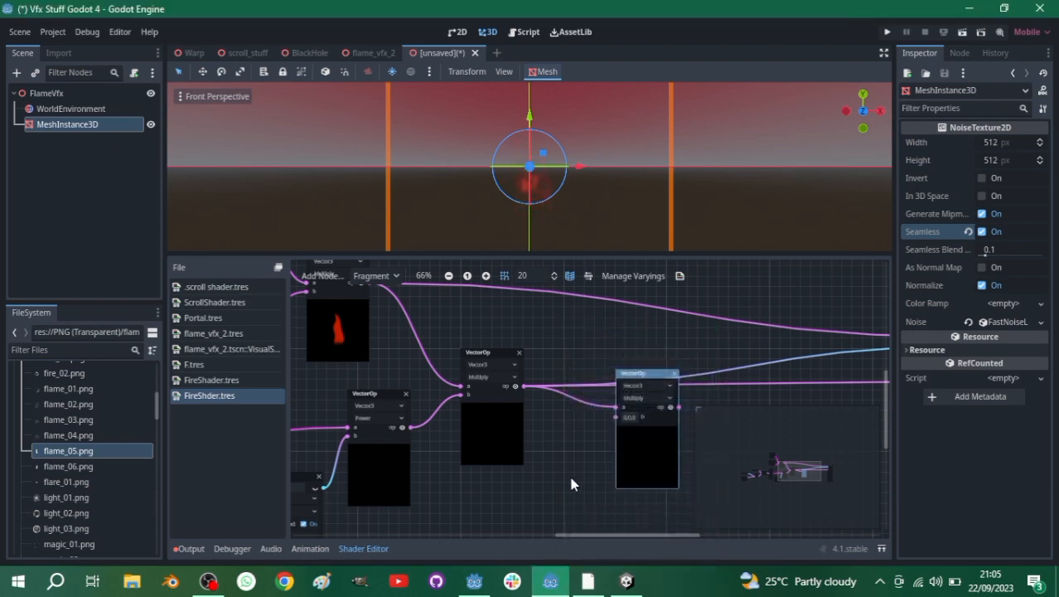
pyautogui.moveTo(595, 463); pyautogui.dragTo(546, 490)
pyautogui.doubleClick(546, 490)
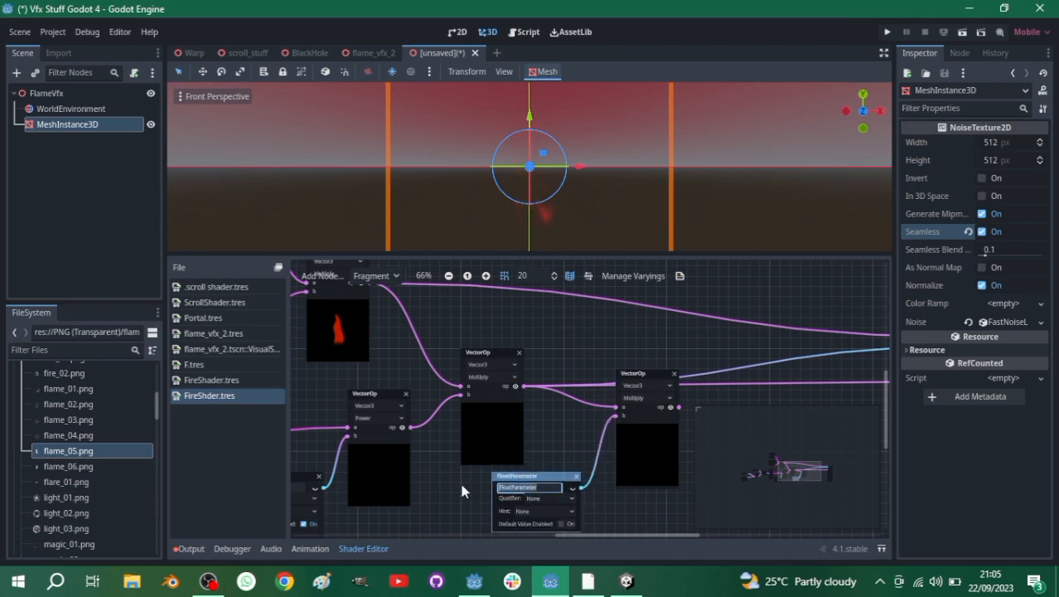
pyautogui.write('EmissionStre')
pyautogui.write('ngth')
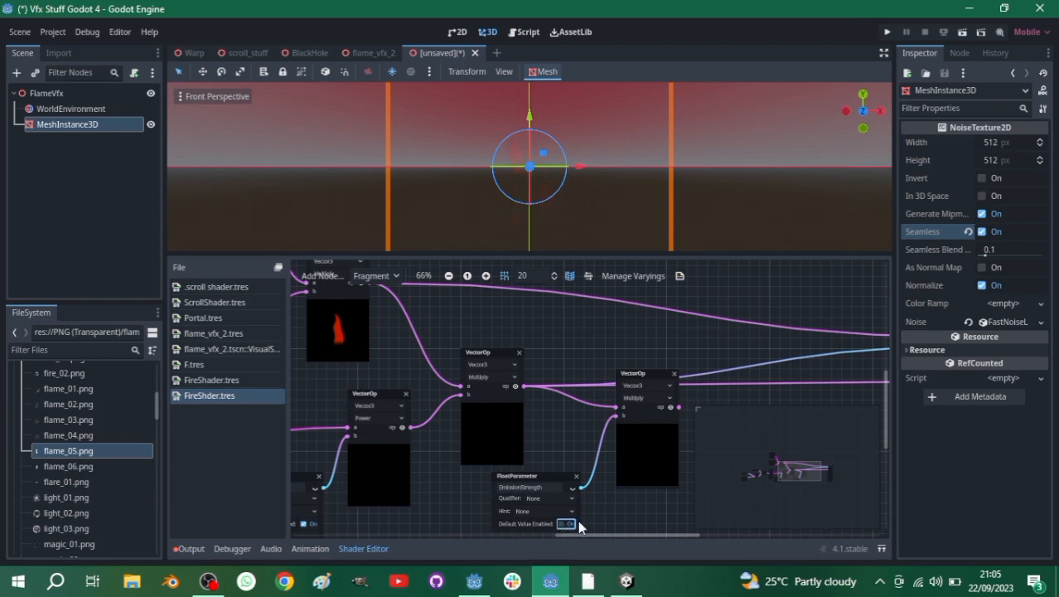
# - Enable the EmissionStrength parameter's default value and set it to 50
pyautogui.scroll(1, 577, 450)
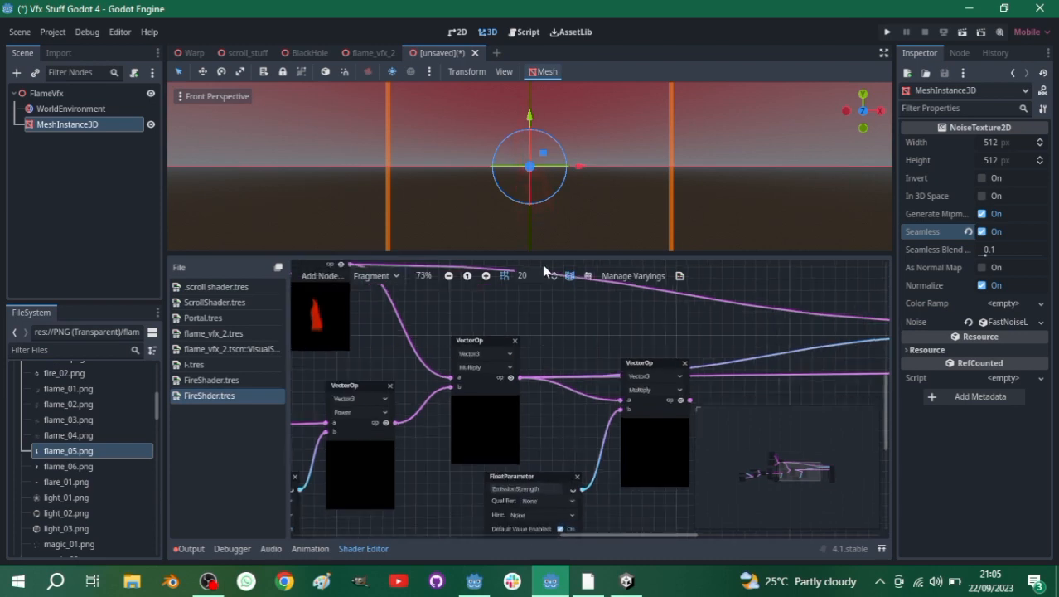
pyautogui.scroll(-2, 554, 348)
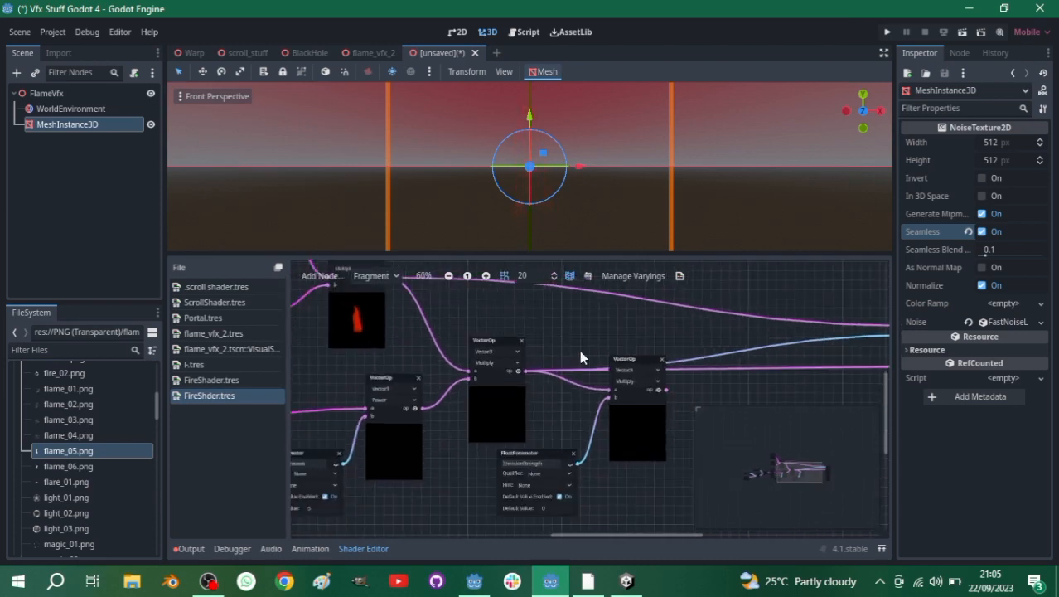
pyautogui.moveTo(887, 404); pyautogui.dragTo(892, 437)
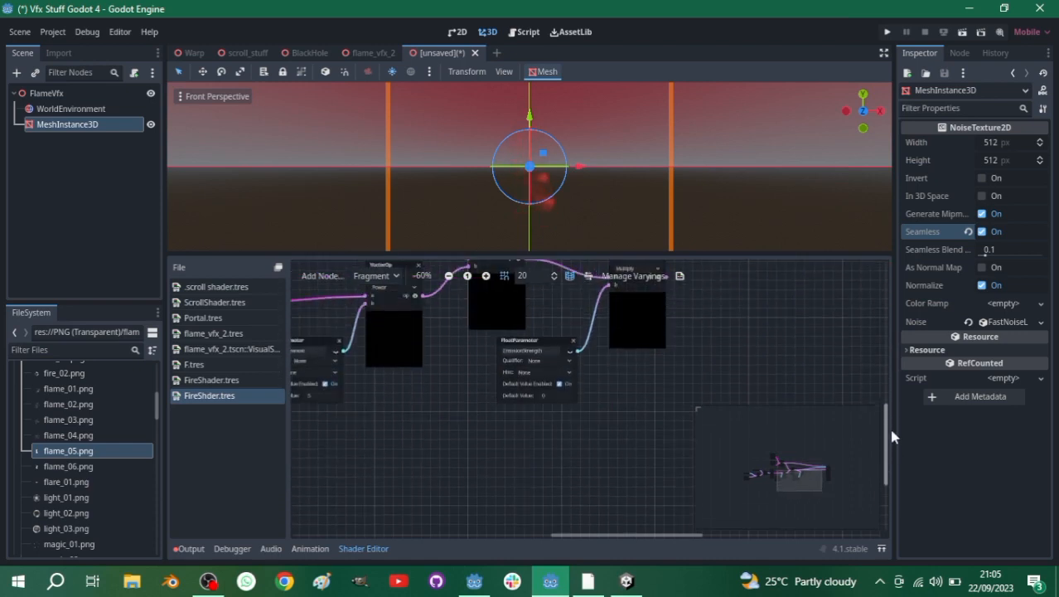
pyautogui.scroll(5, 515, 354)
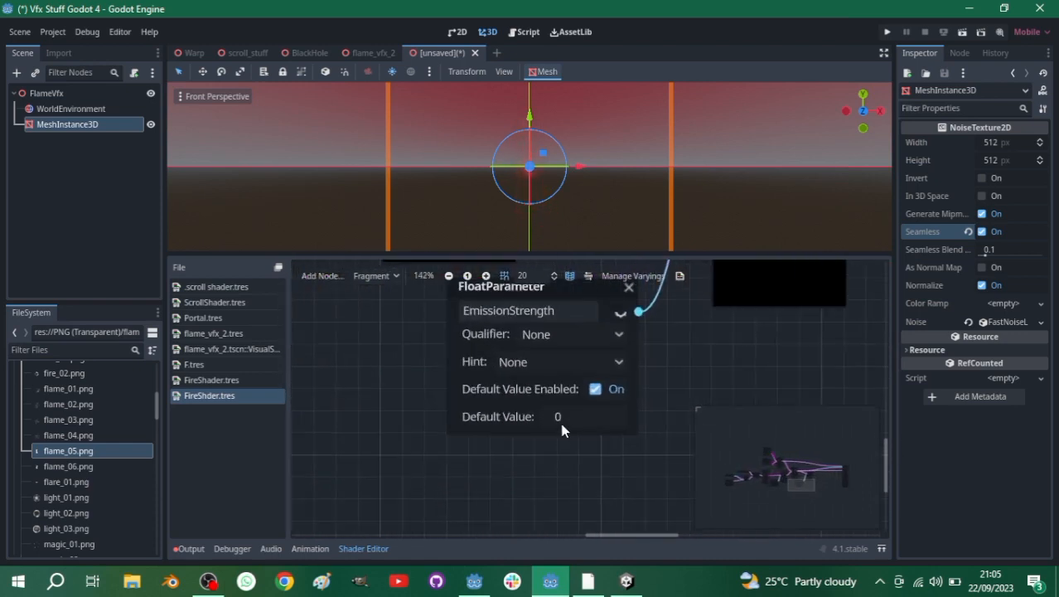
pyautogui.scroll(-7, 651, 356)
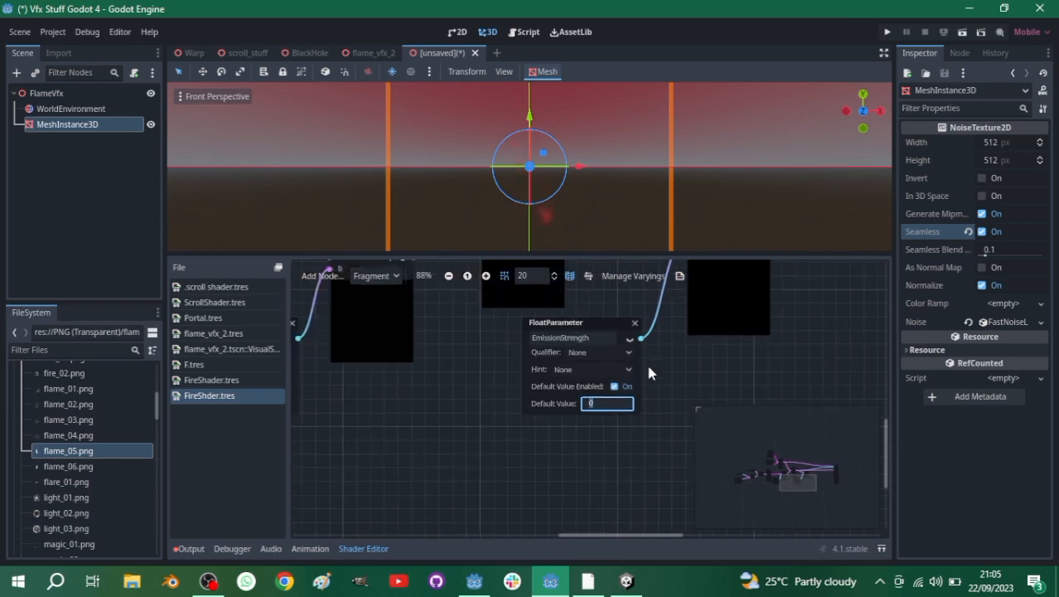
pyautogui.scroll(-1, 467, 355)
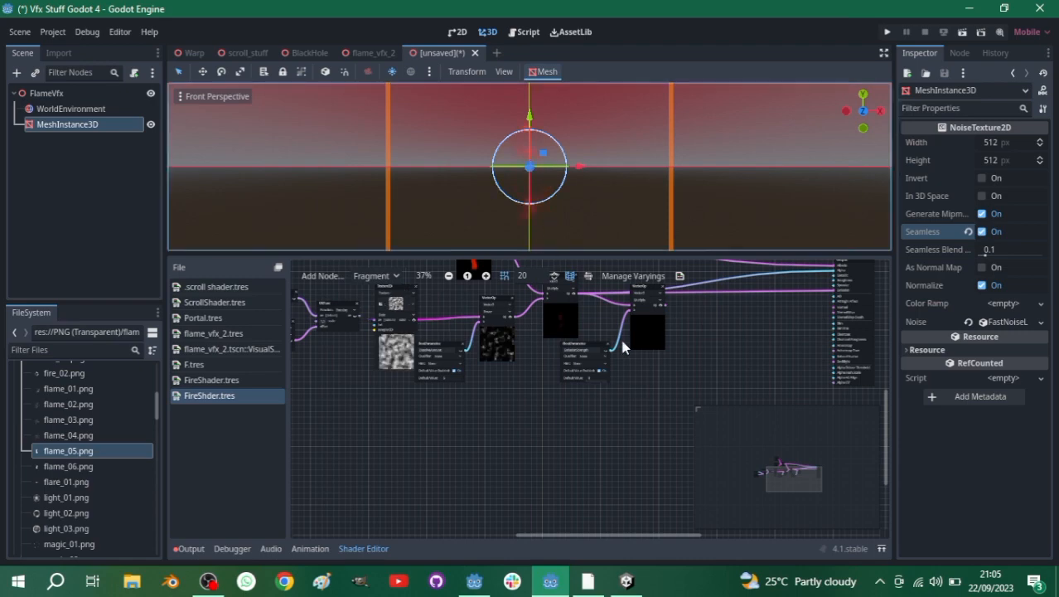
pyautogui.scroll(6, 623, 347)
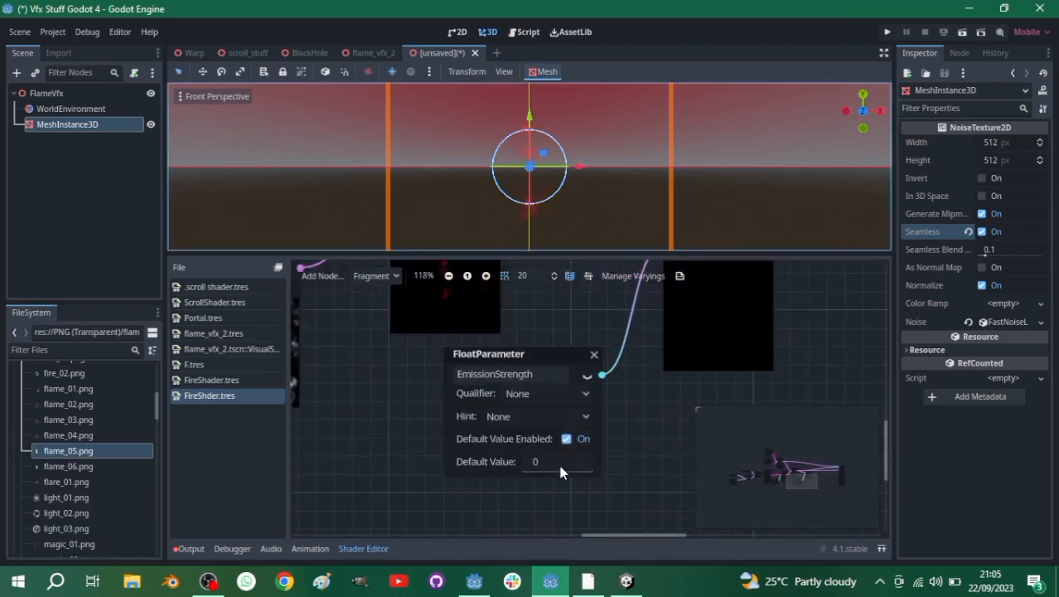
pyautogui.click(561, 464)
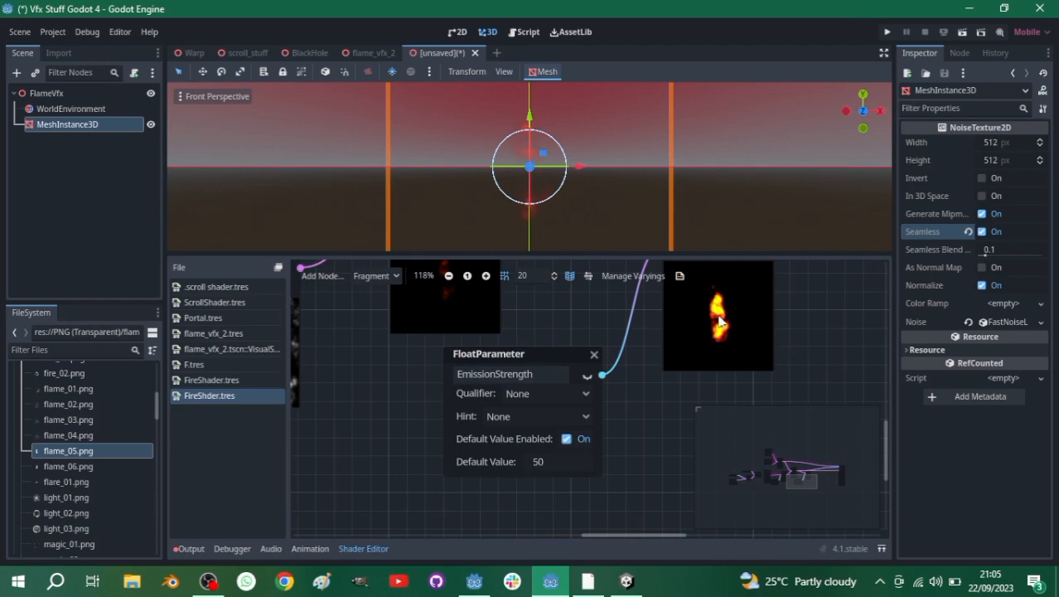
# - Connect the new Multiply VectorOp's output to the Output node's Albedo, Alpha and Emission inputs, and set EmissionStrength's default value to 10
pyautogui.scroll(3, 718, 321)
pyautogui.scroll(-8, 719, 339)
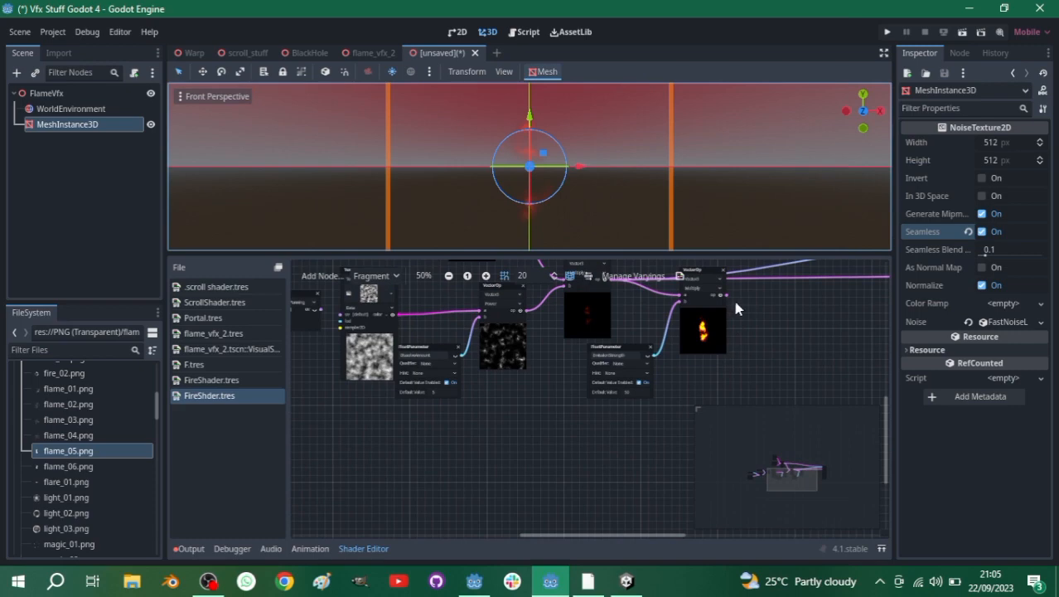
pyautogui.moveTo(735, 305); pyautogui.dragTo(437, 410, button='middle')
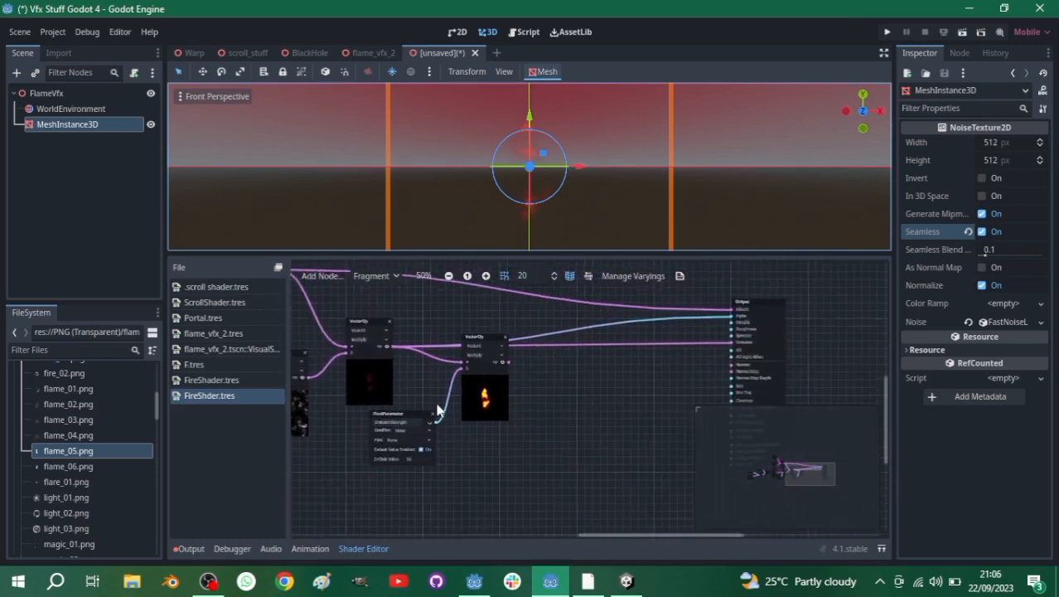
pyautogui.scroll(1, 479, 398)
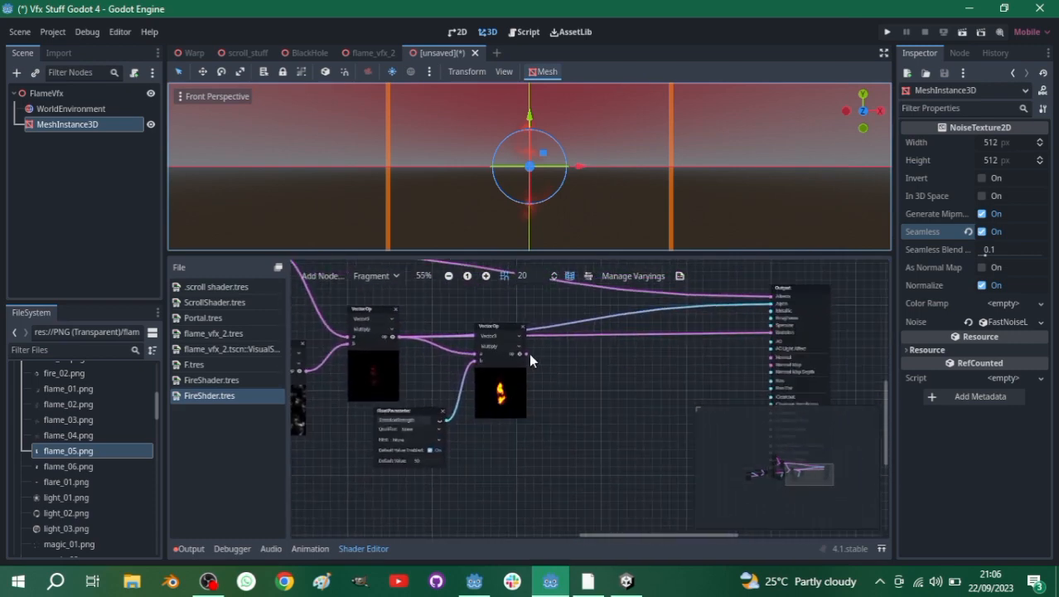
pyautogui.moveTo(524, 353); pyautogui.dragTo(782, 334)
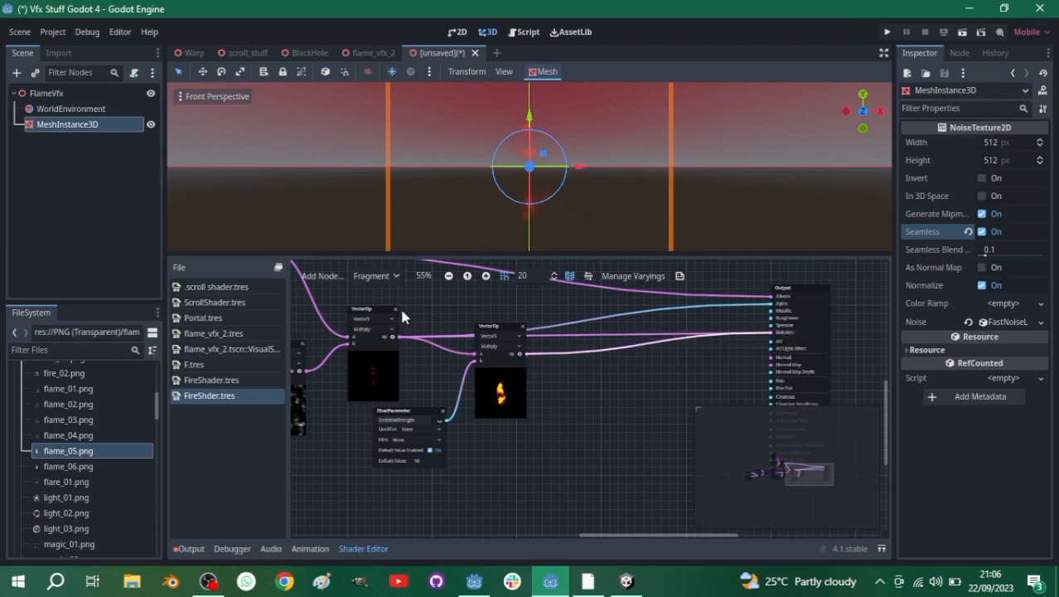
pyautogui.moveTo(522, 352); pyautogui.dragTo(736, 340)
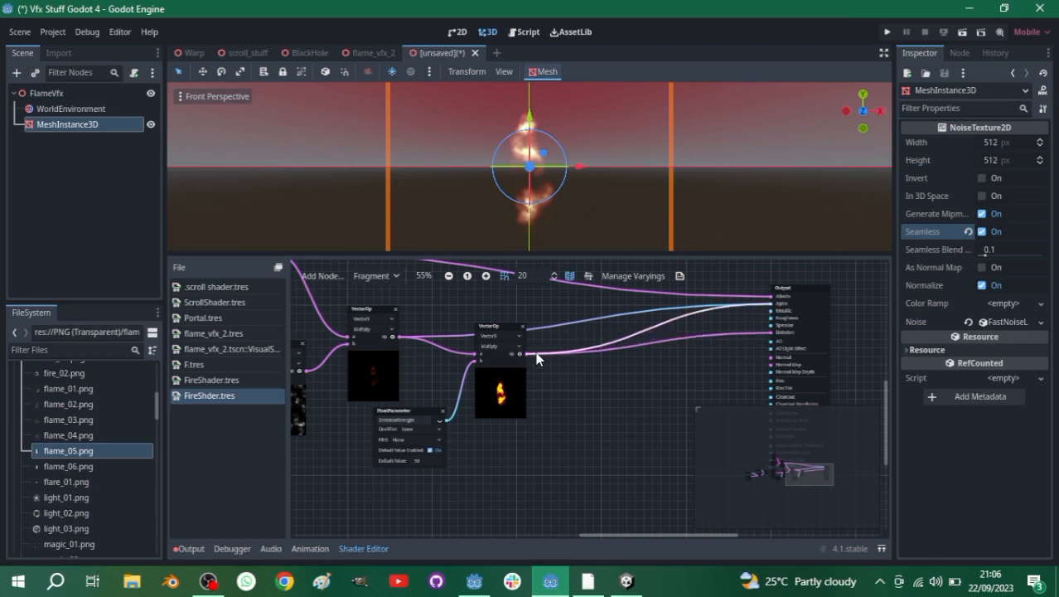
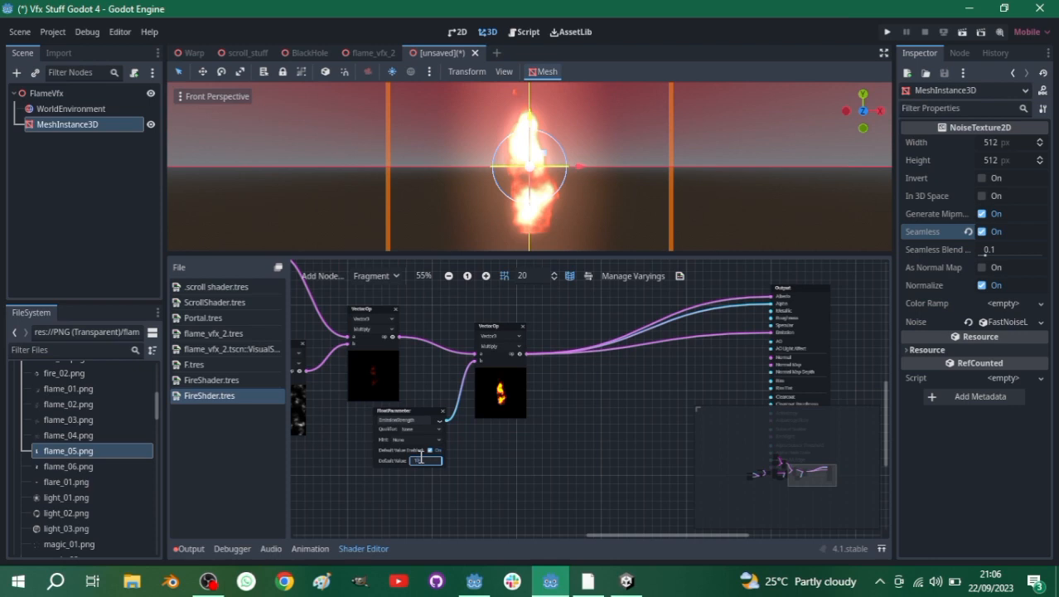
pyautogui.press('Return')
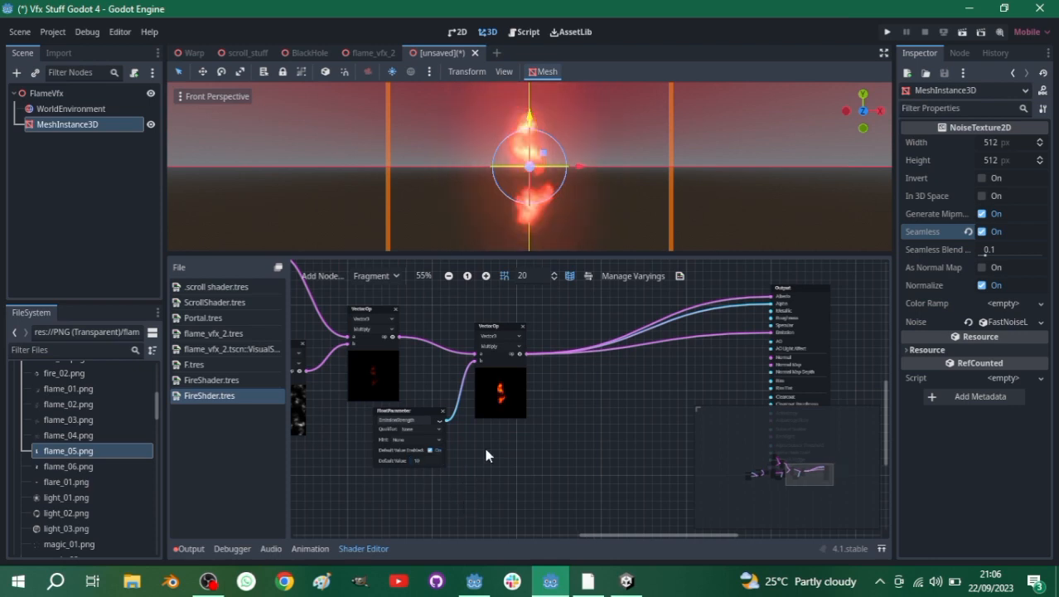
# - Connect the panning UVFunc's output to the uv input of the noise Texture2D again to restart the noise animation
pyautogui.scroll(-2, 405, 431)
pyautogui.moveTo(487, 436); pyautogui.dragTo(555, 441, button='middle')
pyautogui.scroll(1, 555, 441)
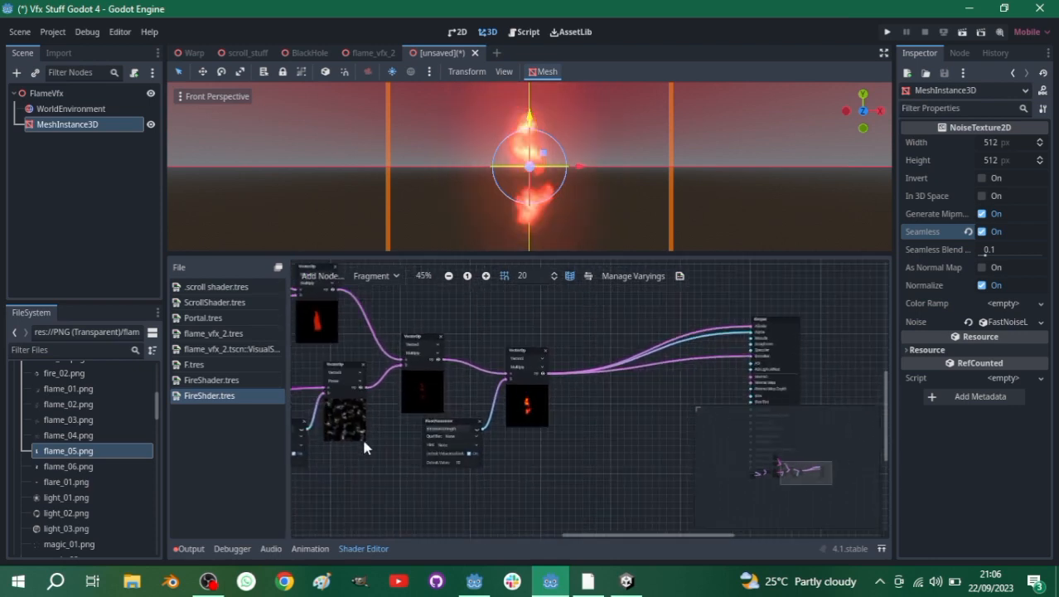
pyautogui.moveTo(361, 437); pyautogui.dragTo(522, 430, button='middle')
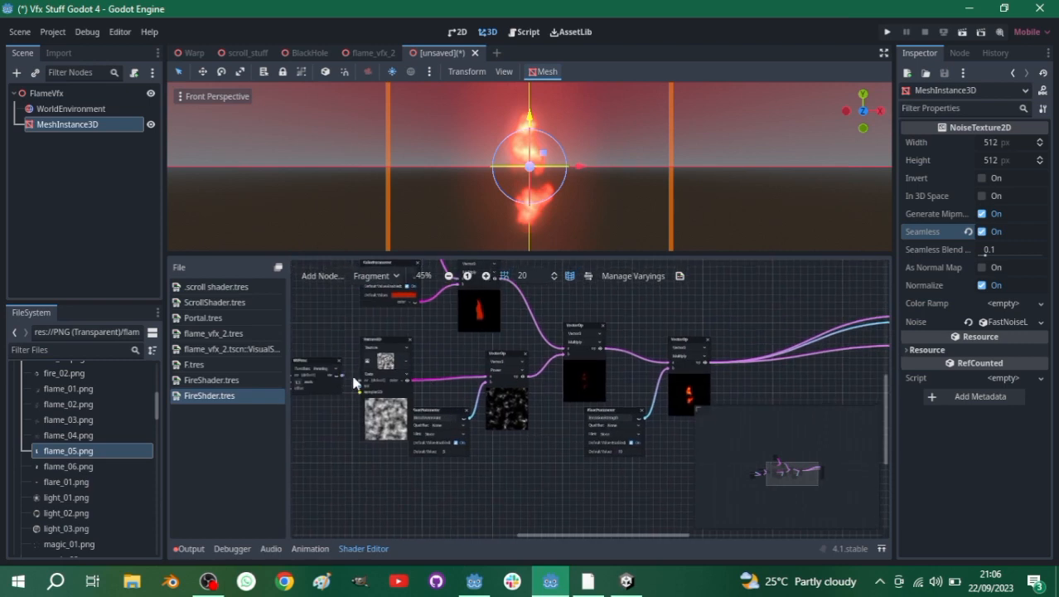
pyautogui.moveTo(343, 375); pyautogui.dragTo(360, 381)
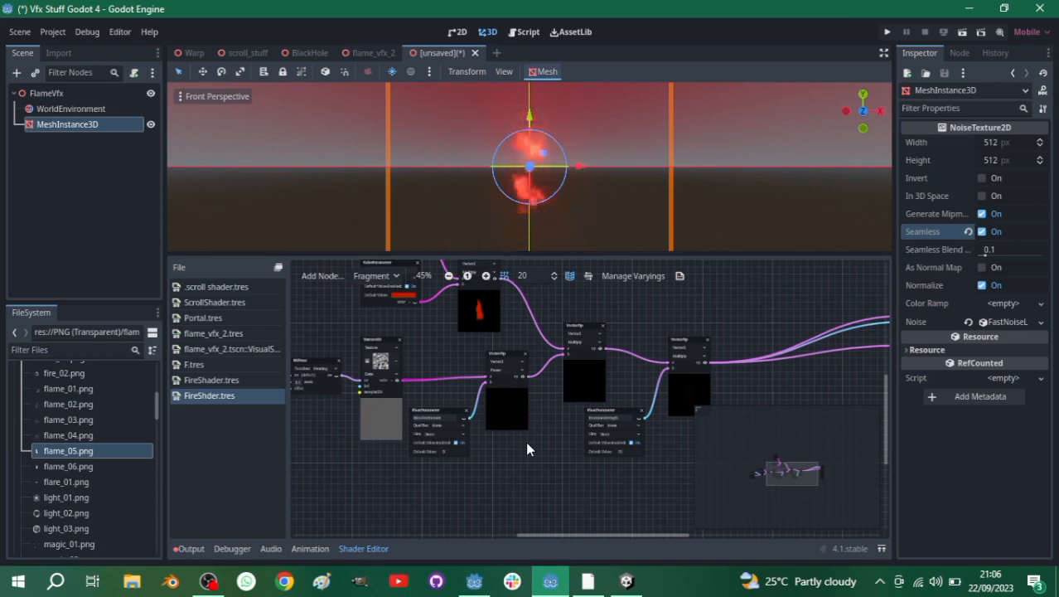
pyautogui.hotkey('ctrl', 's')
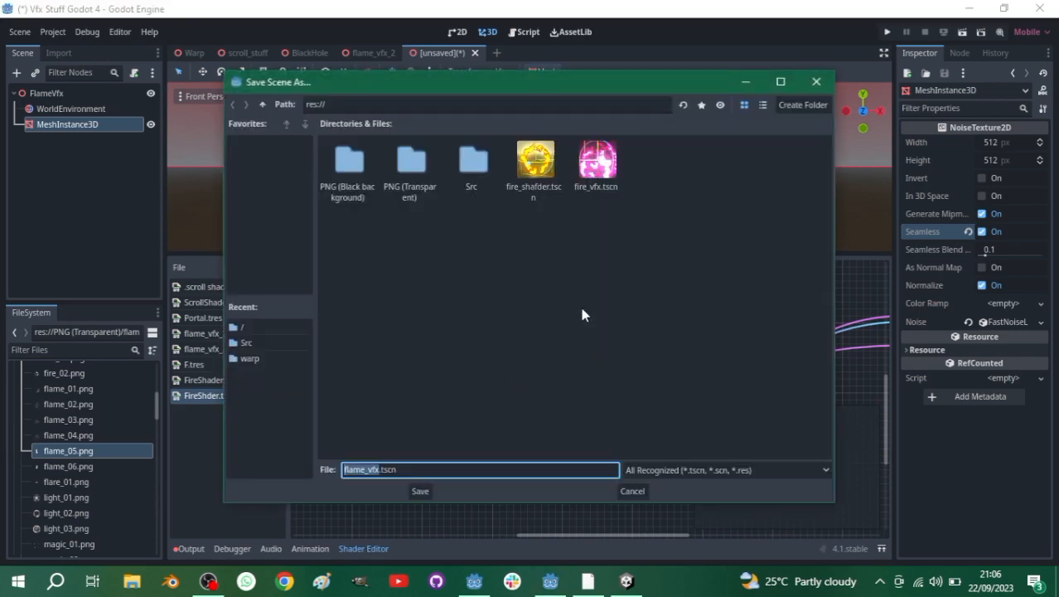
pyautogui.click(817, 81)
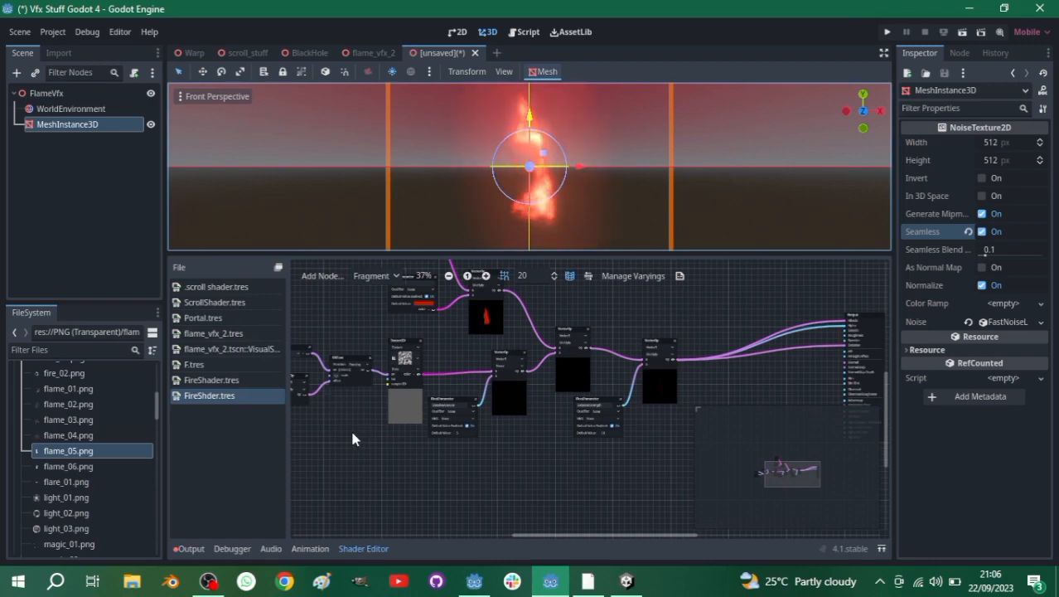
# - Set the x component of the Speed Vector2Parameter's default value to 0.1
pyautogui.moveTo(352, 433); pyautogui.dragTo(555, 445, button='middle')
pyautogui.keyDown('ctrl'); pyautogui.scroll(3, 395, 445); pyautogui.keyUp('ctrl')
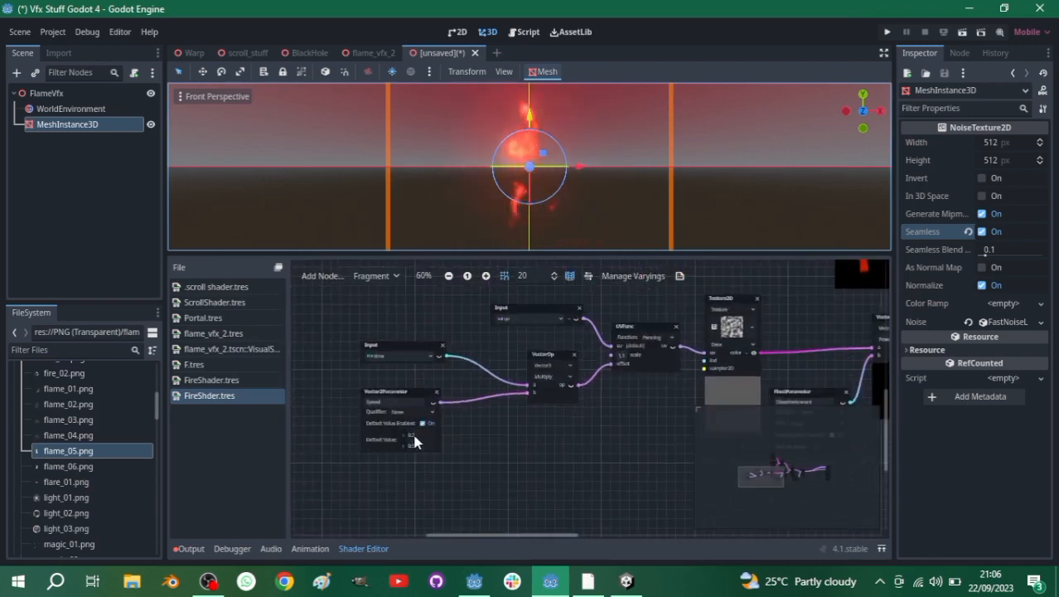
pyautogui.click(414, 434)
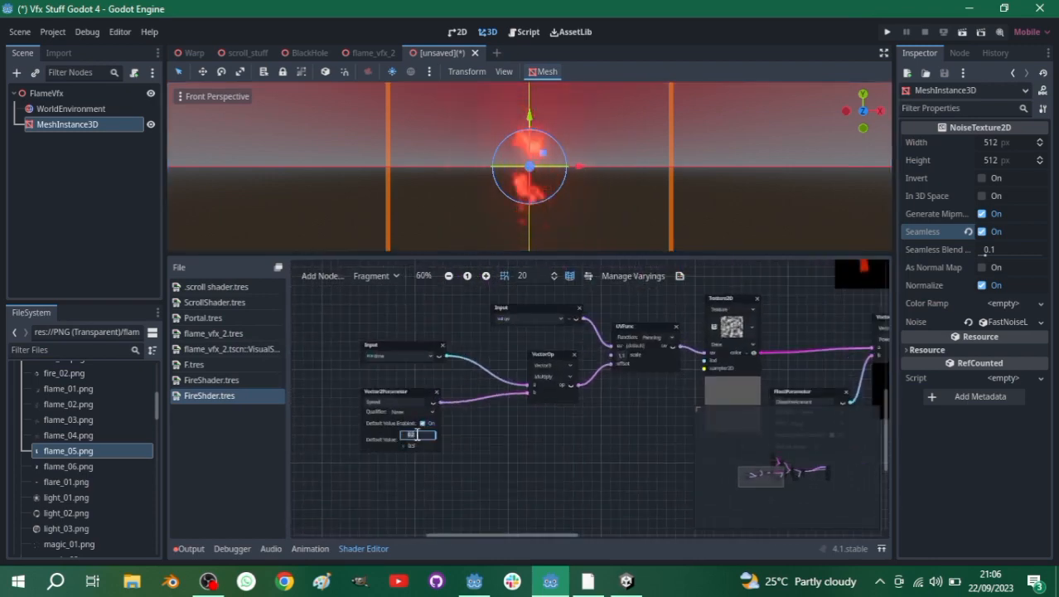
pyautogui.write('.1')
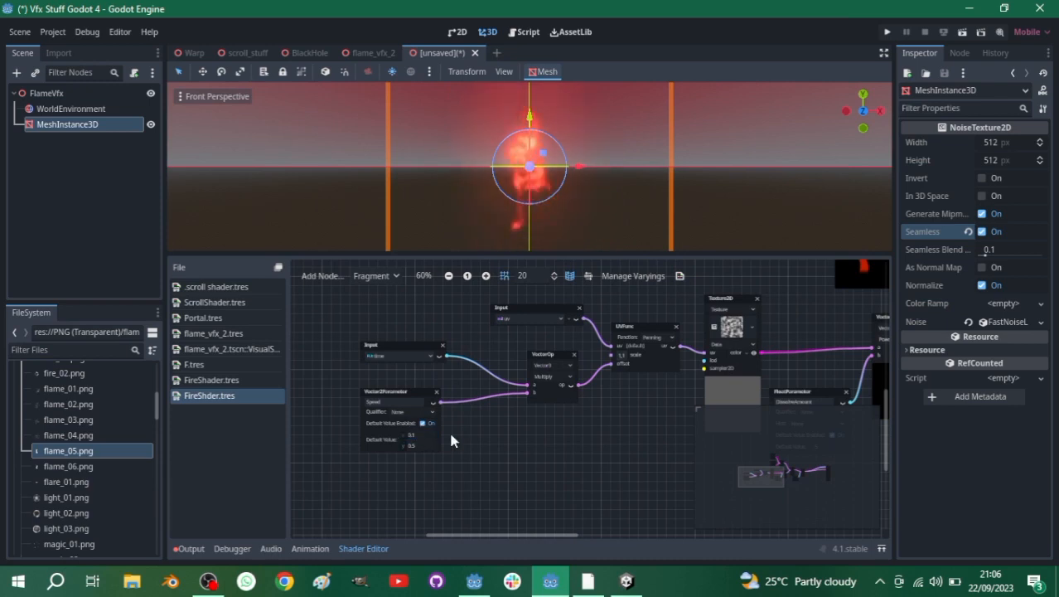
# - Set the Color shader parameter on the MeshInstance3D's material to orange, hex f16814
pyautogui.moveTo(590, 413); pyautogui.dragTo(820, 408, button='middle')
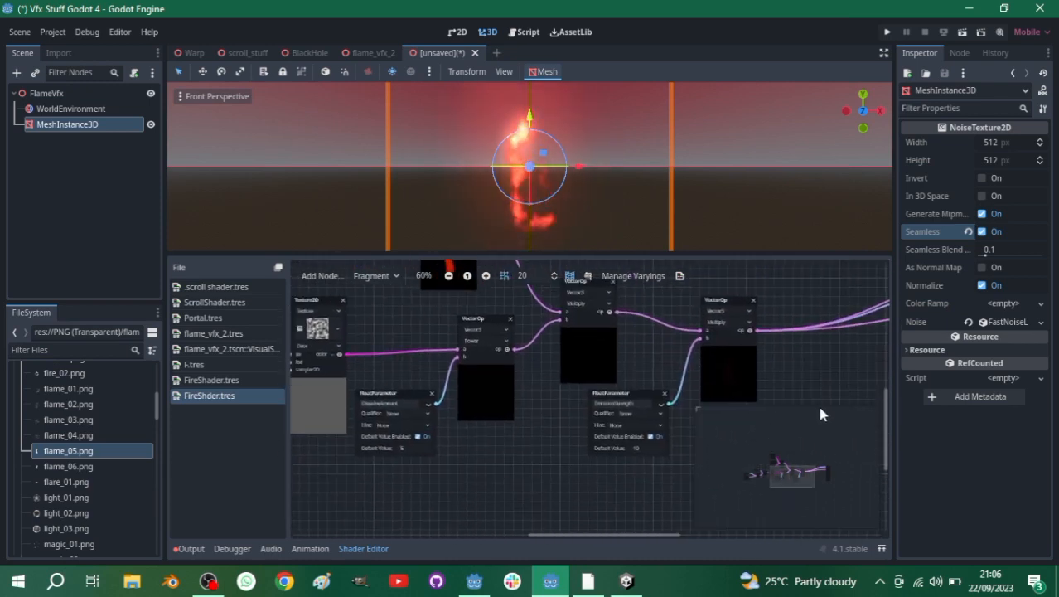
pyautogui.keyDown('ctrl'); pyautogui.scroll(-1, 682, 394); pyautogui.keyUp('ctrl')
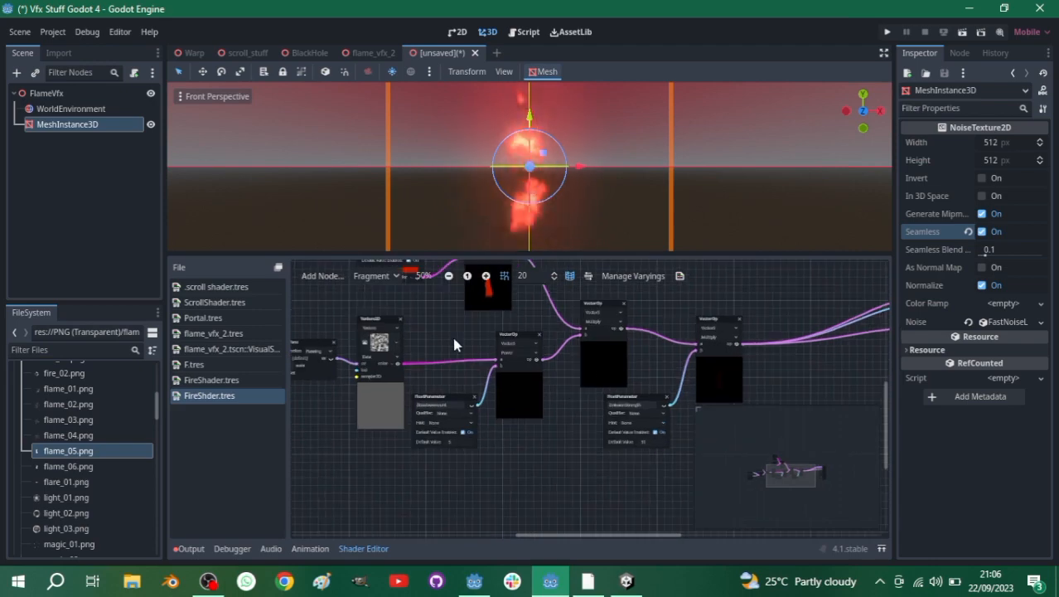
pyautogui.click(101, 113)
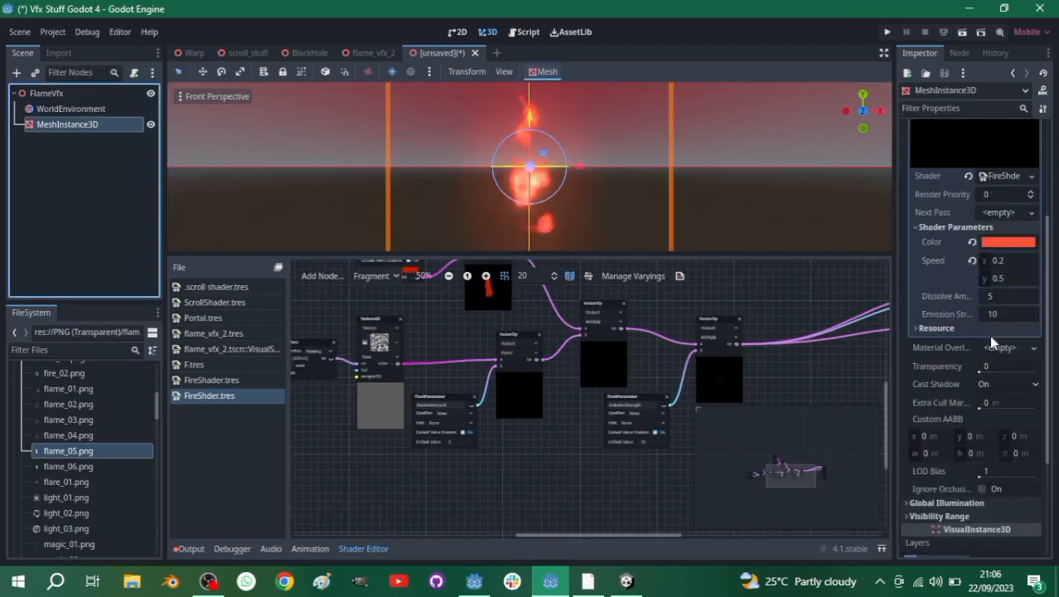
pyautogui.click(994, 272)
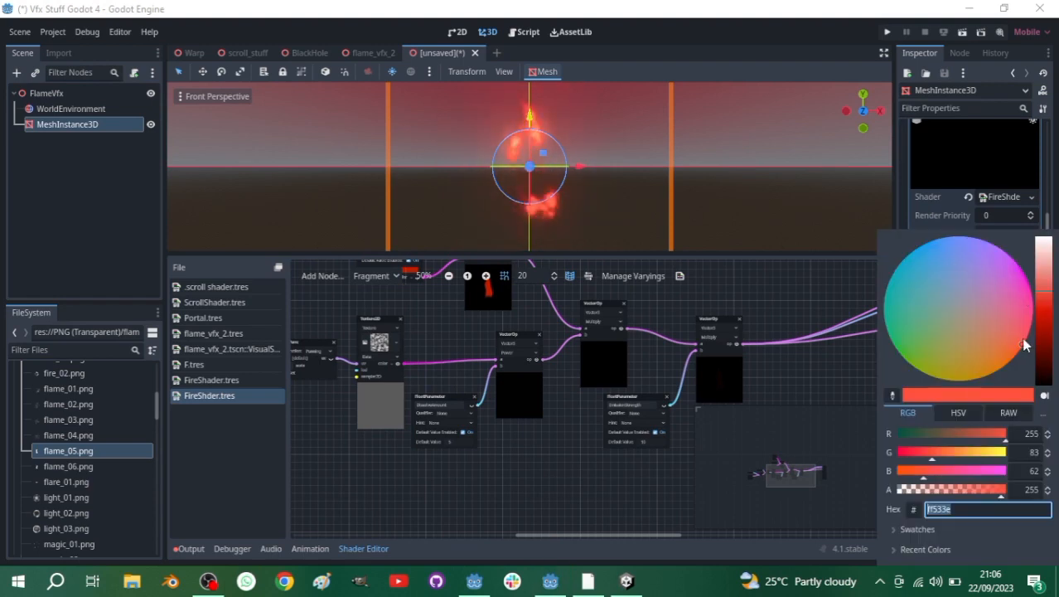
pyautogui.moveTo(1025, 343); pyautogui.dragTo(1010, 358)
pyautogui.click(631, 472)
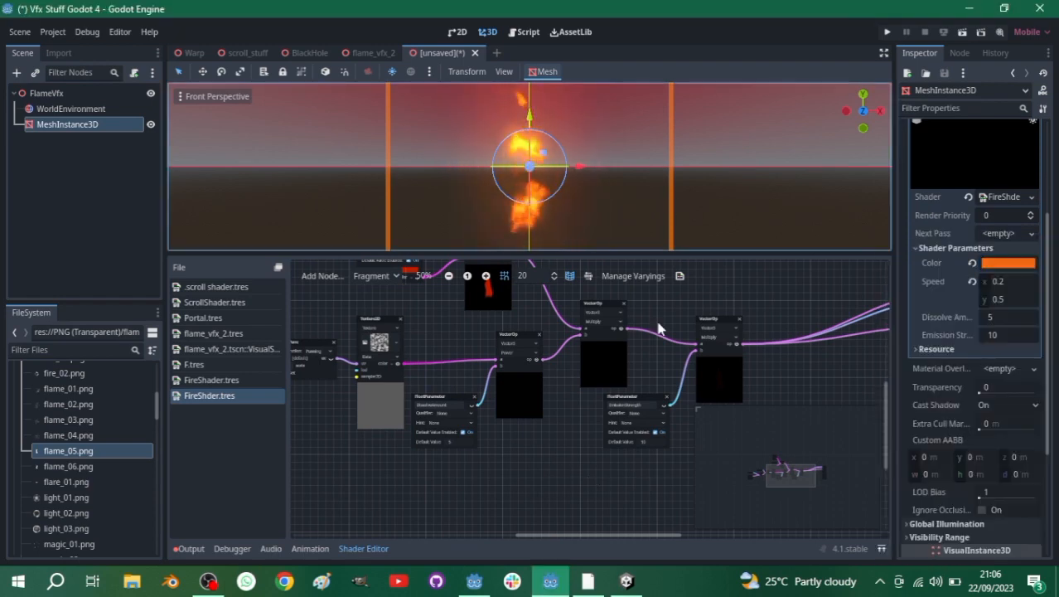
# - Add a Vector3 Round function node fed by the output of the Multiply VectorOp that applies EmissionStrength
pyautogui.scroll(-1, 572, 365)
pyautogui.scroll(-1, 599, 378)
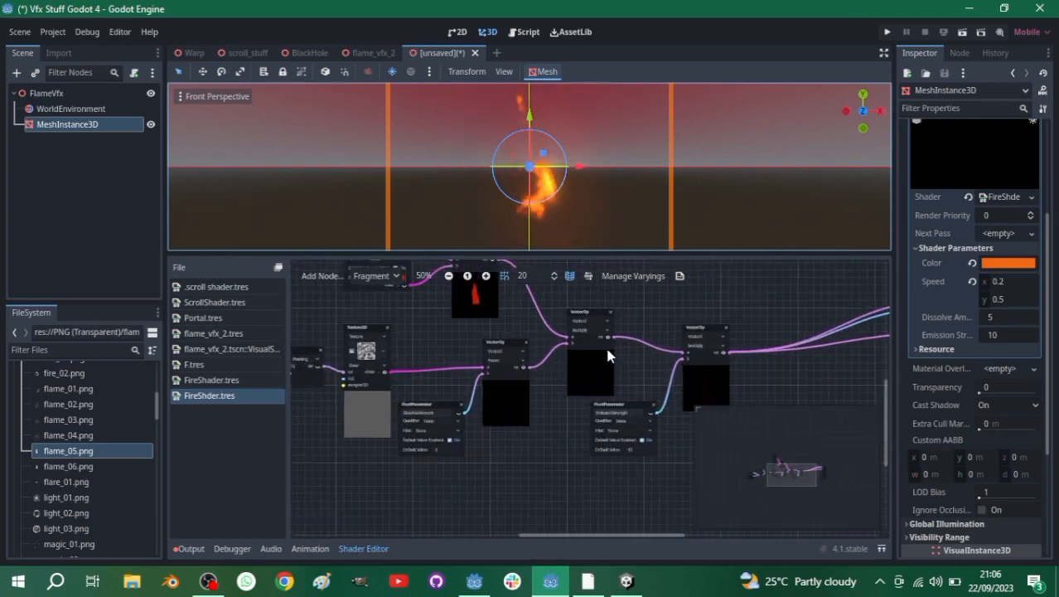
pyautogui.moveTo(600, 378); pyautogui.dragTo(412, 377, button='middle')
pyautogui.scroll(3, 562, 383)
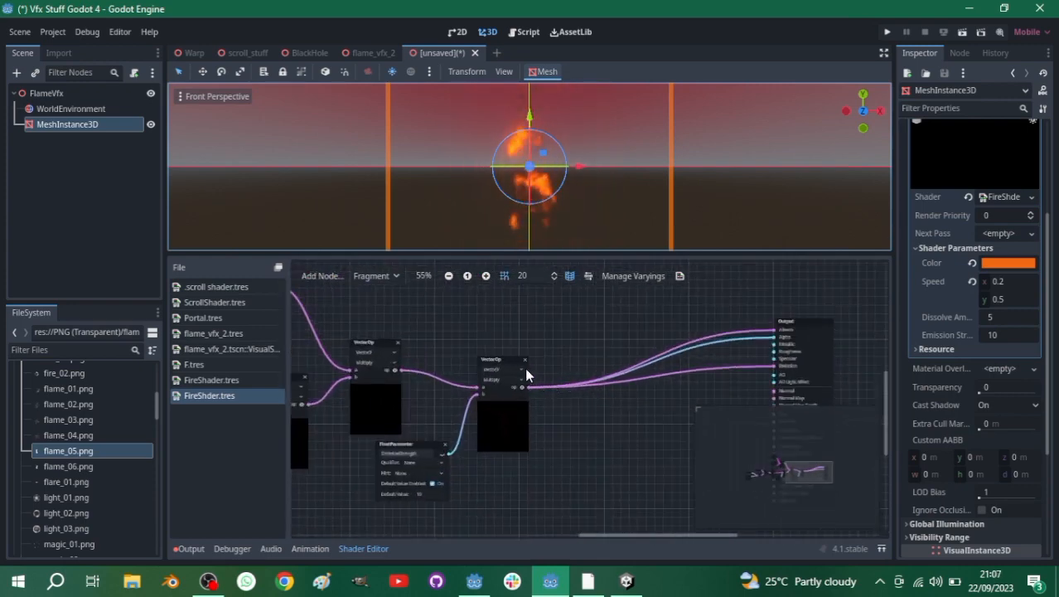
pyautogui.scroll(2, 554, 383)
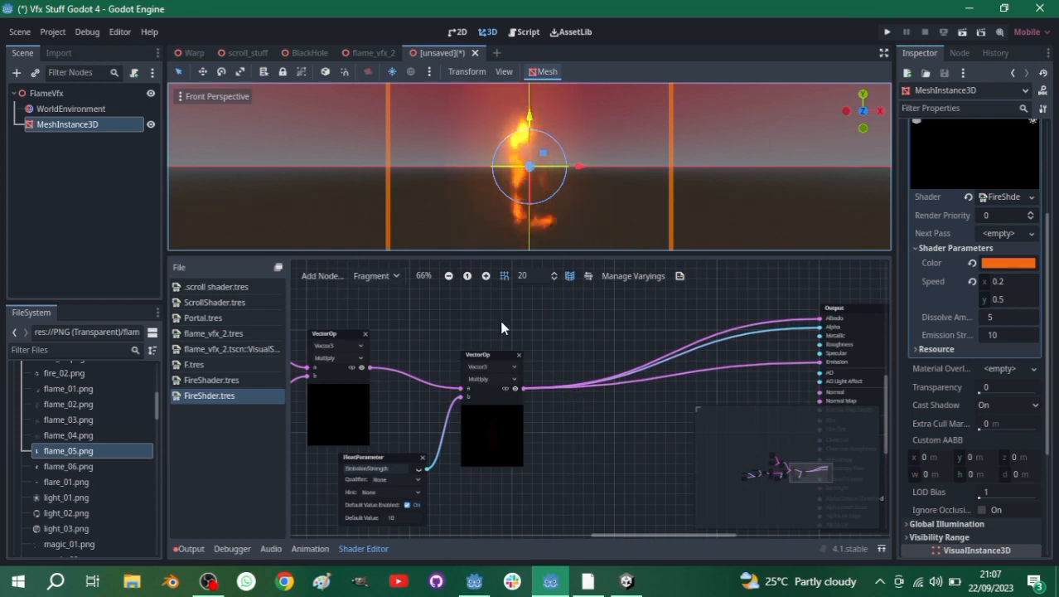
pyautogui.moveTo(505, 355)
pyautogui.mouseDown()
pyautogui.moveTo(485, 354)
pyautogui.moveTo(495, 355)
pyautogui.mouseUp()
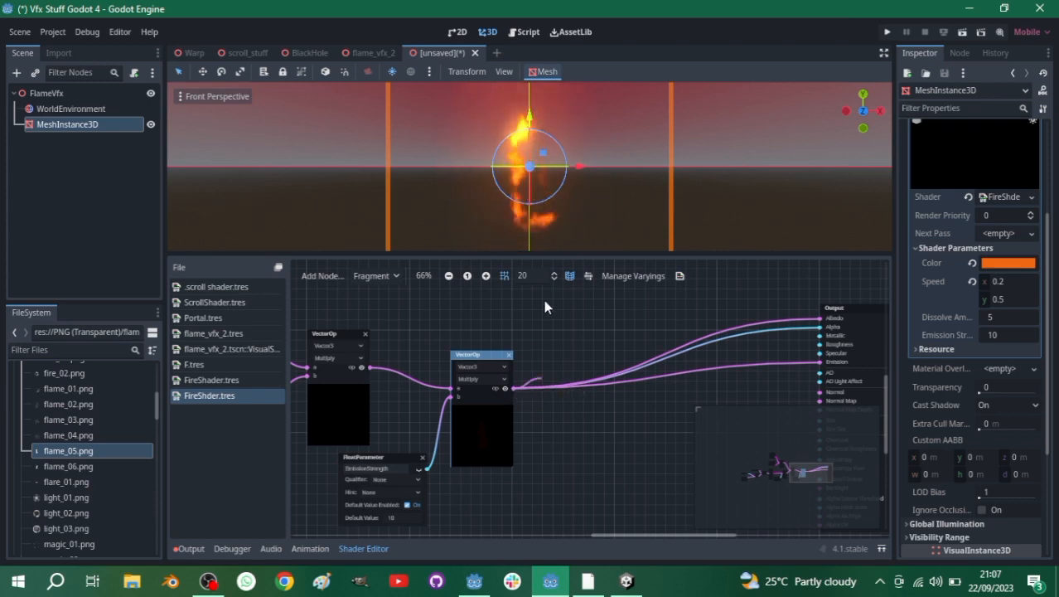
pyautogui.moveTo(655, 385); pyautogui.dragTo(590, 340)
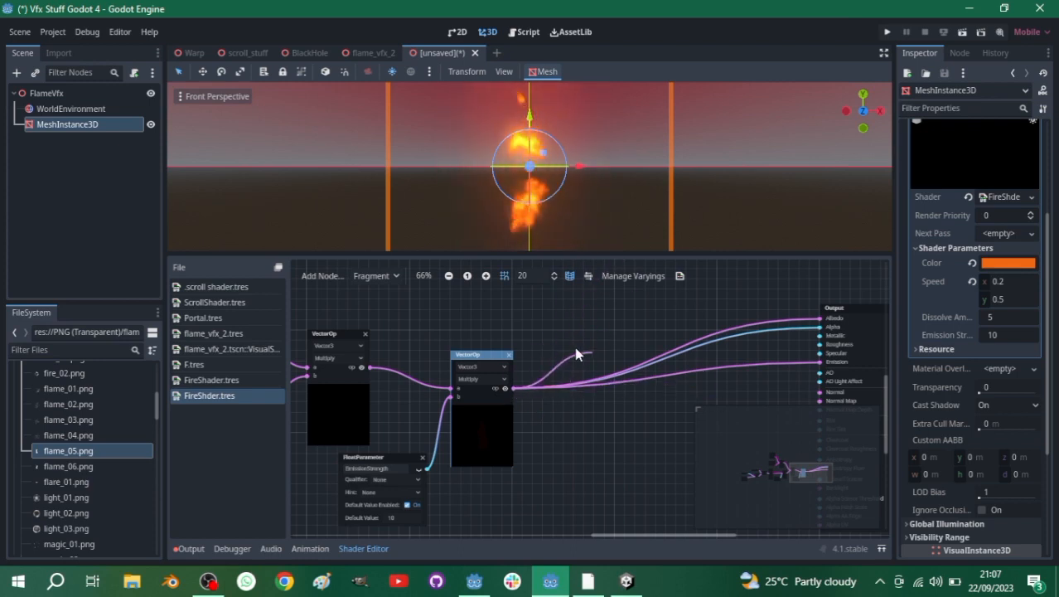
pyautogui.moveTo(571, 375); pyautogui.dragTo(613, 398)
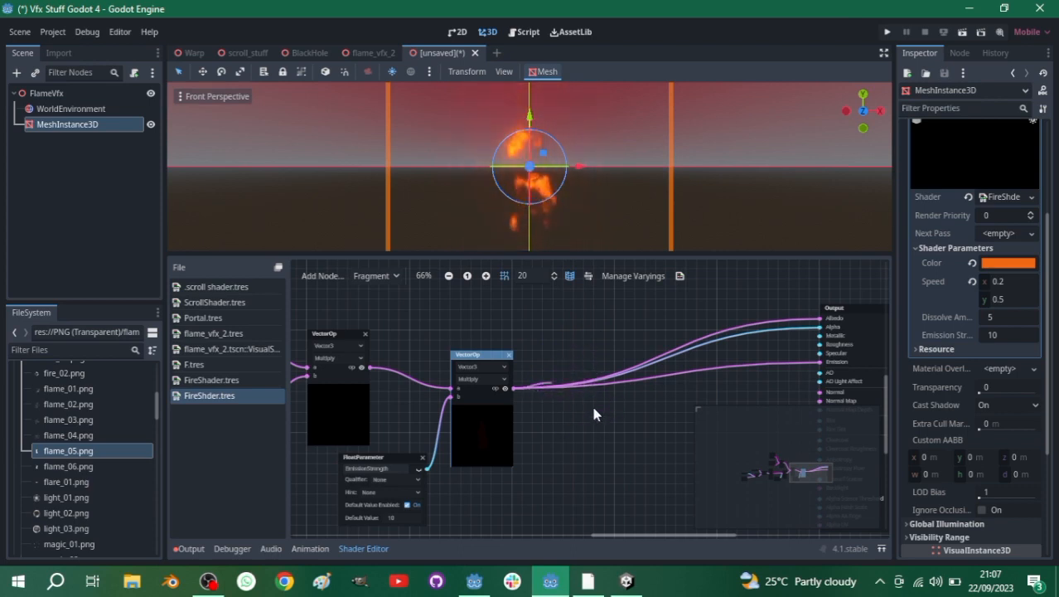
pyautogui.moveTo(581, 397); pyautogui.dragTo(559, 422)
pyautogui.write('round')
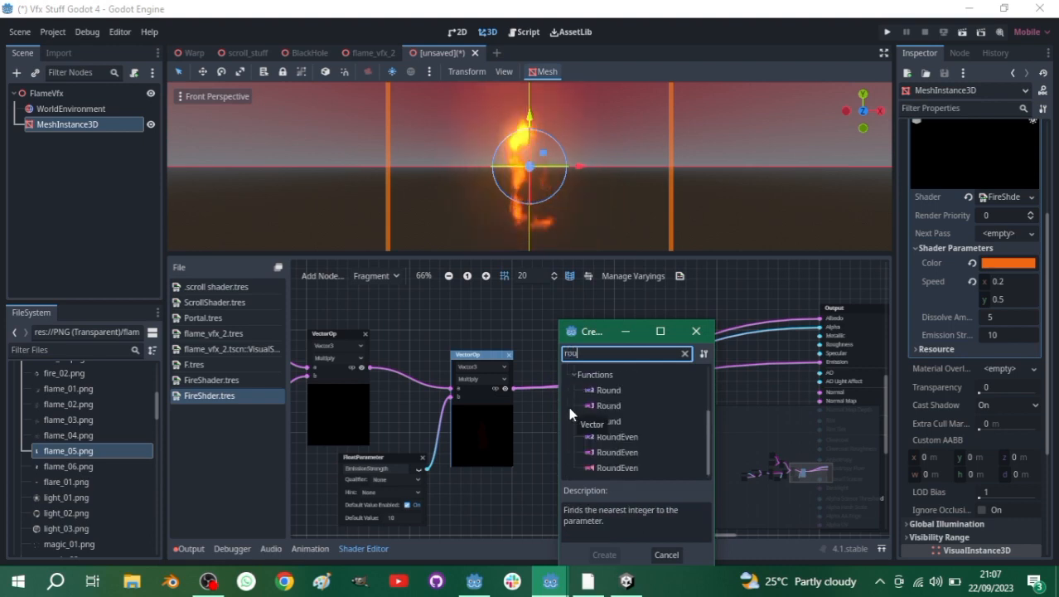
pyautogui.click(613, 407)
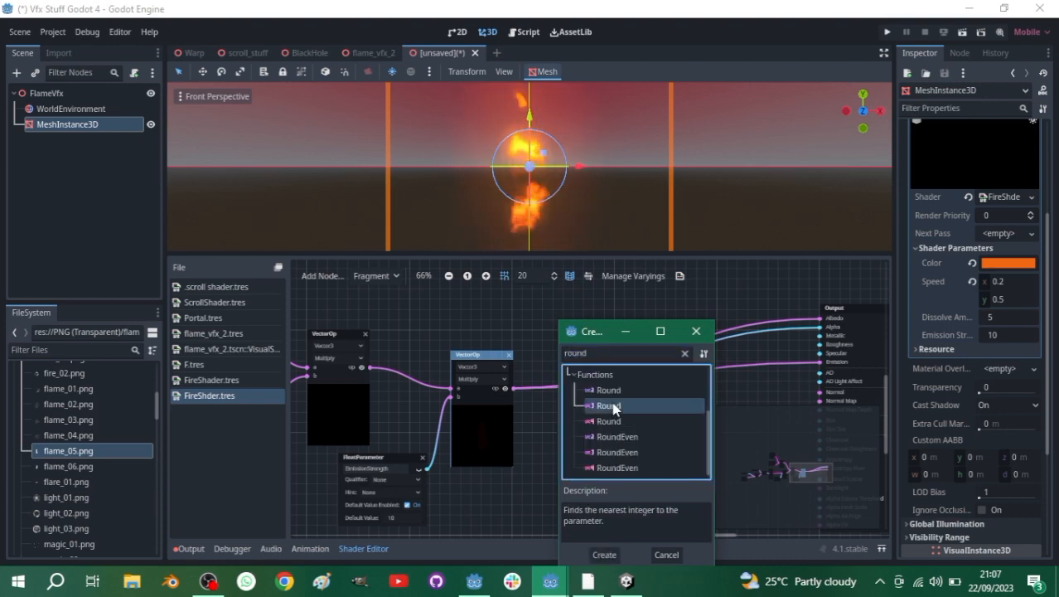
pyautogui.click(613, 407)
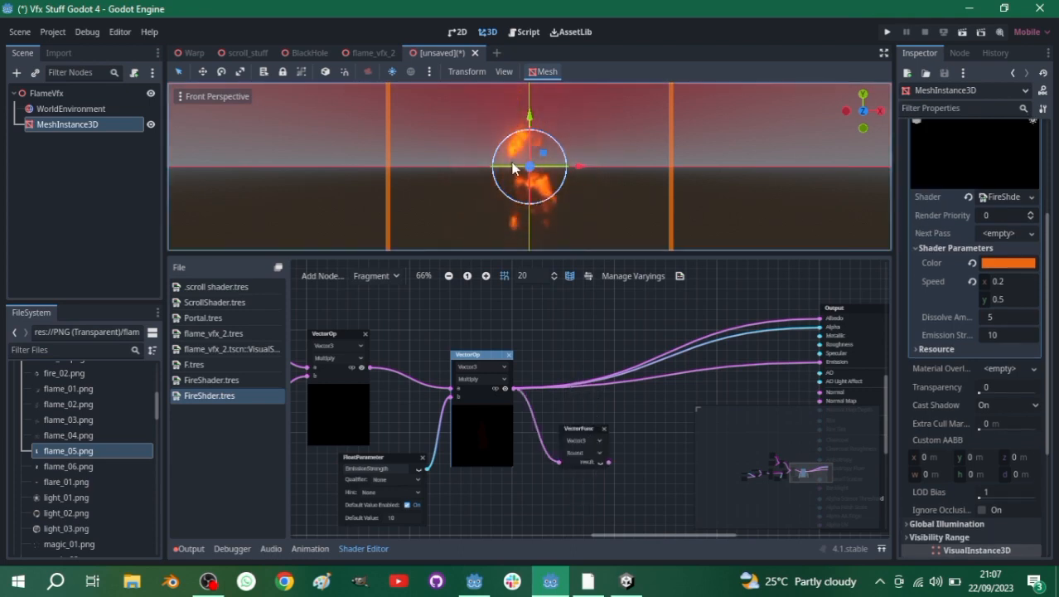
# - Enable the Round VectorFunc node's output preview and move the node slightly closer to the Output node
pyautogui.scroll(5, 512, 168)
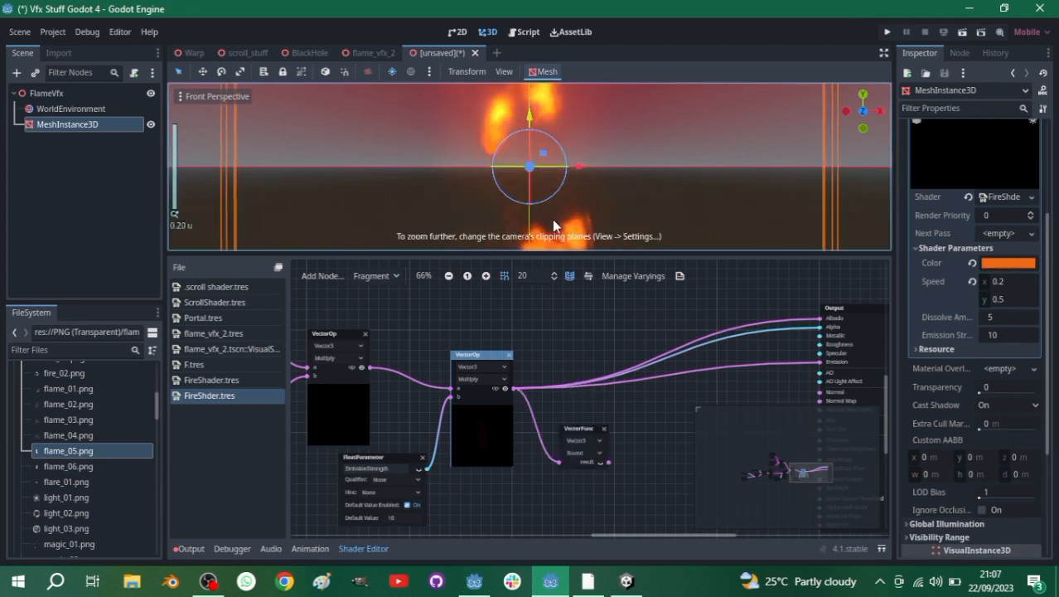
pyautogui.moveTo(516, 256); pyautogui.dragTo(516, 431)
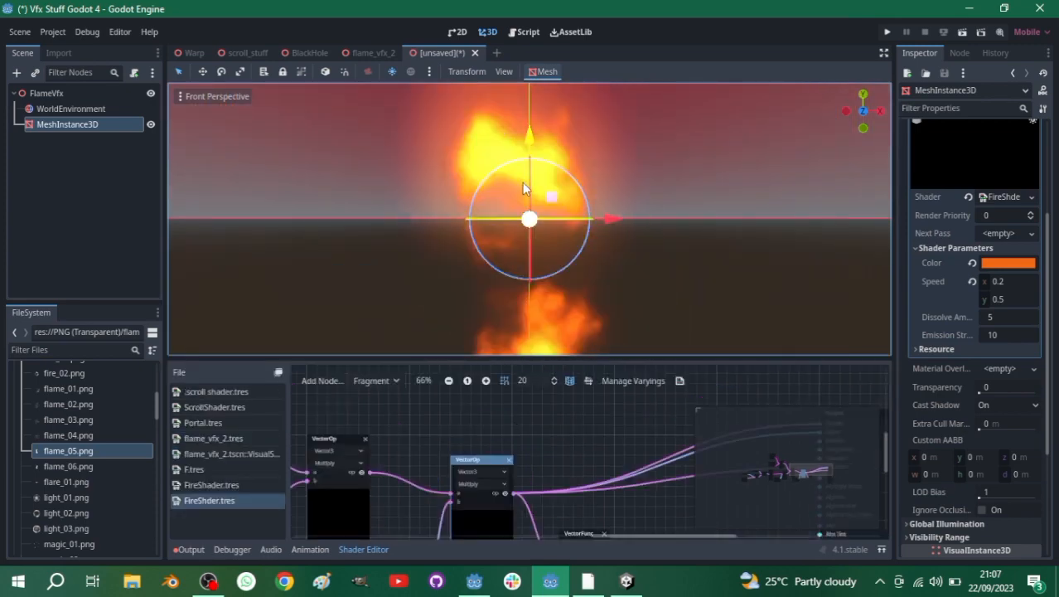
pyautogui.moveTo(570, 360); pyautogui.dragTo(562, 208)
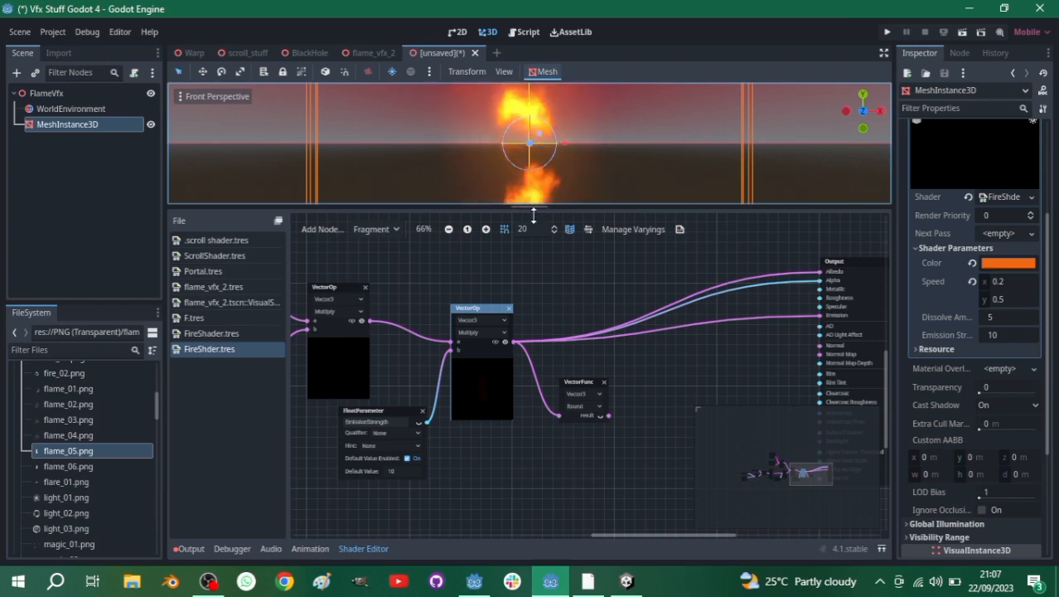
pyautogui.moveTo(533, 208); pyautogui.dragTo(530, 244)
pyautogui.scroll(3, 547, 272)
pyautogui.scroll(1, 580, 434)
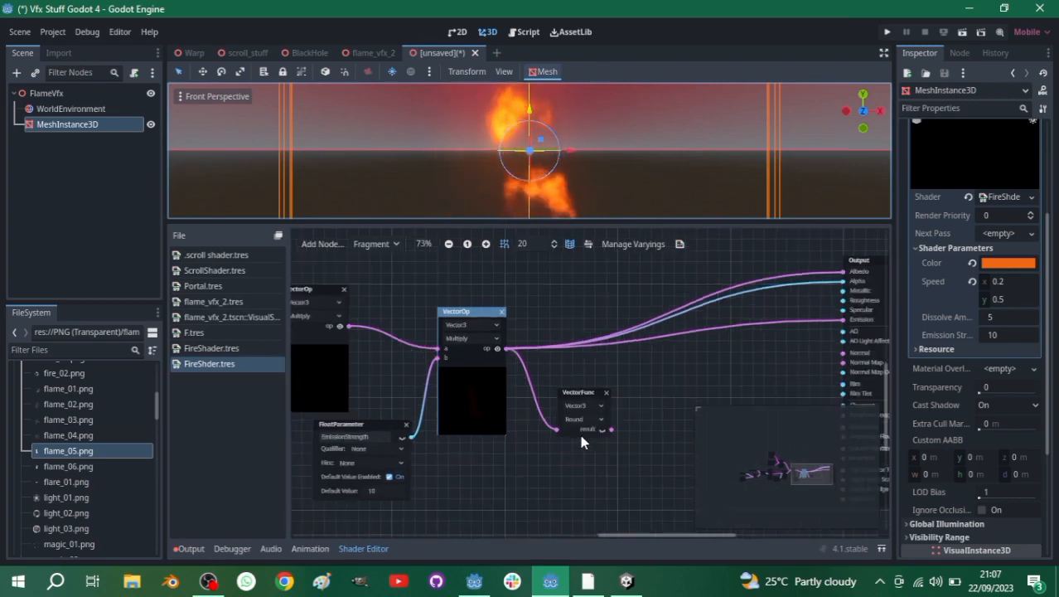
pyautogui.scroll(1, 580, 434)
pyautogui.click(619, 428)
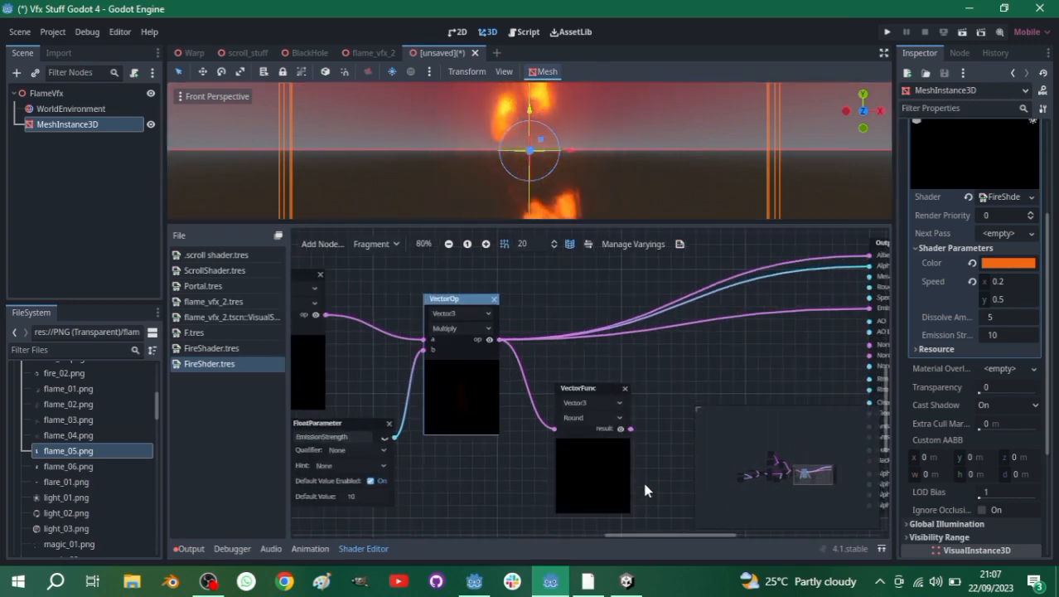
pyautogui.scroll(-3, 517, 406)
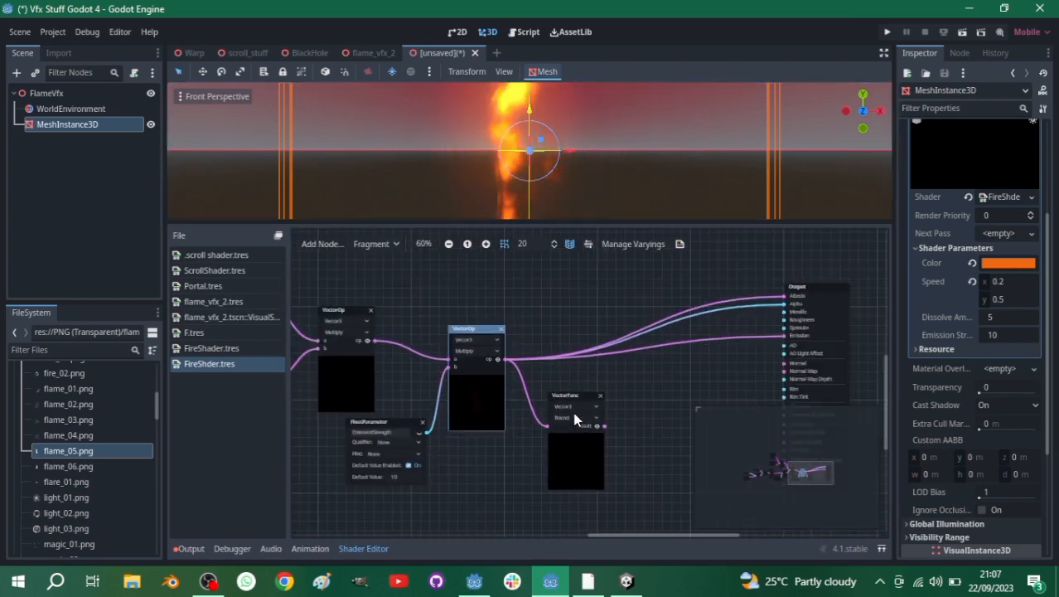
pyautogui.moveTo(572, 396); pyautogui.dragTo(601, 379)
pyautogui.scroll(-1, 493, 429)
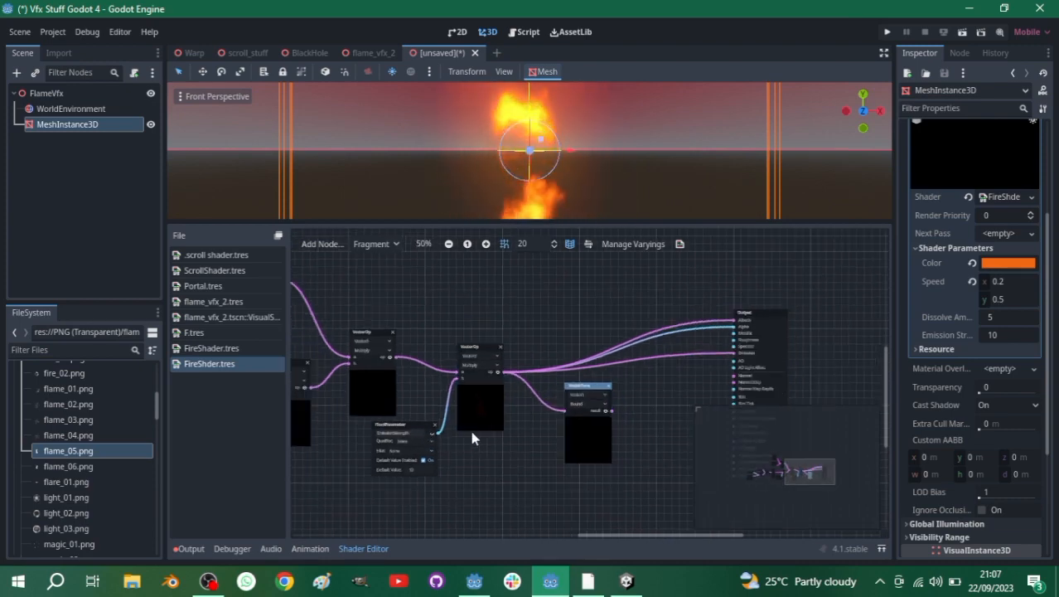
# - Connect the Round VectorFunc's result to the Output node's Emission input and dismiss the load error dialog
pyautogui.moveTo(472, 432); pyautogui.dragTo(555, 445, button='middle')
pyautogui.moveTo(341, 419); pyautogui.dragTo(466, 428, button='middle')
pyautogui.scroll(1, 367, 421)
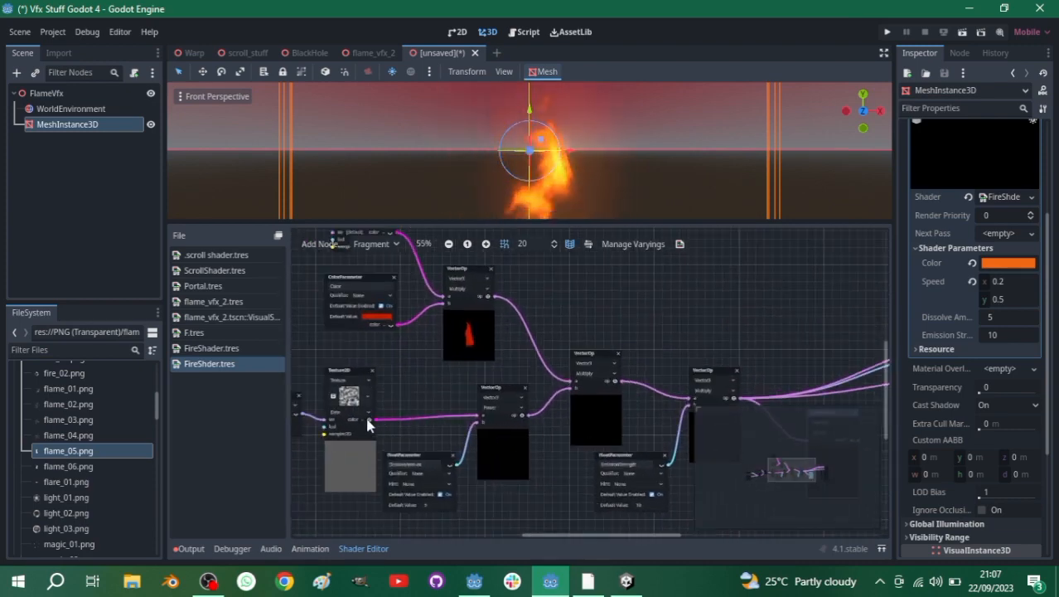
pyautogui.scroll(-3, 538, 427)
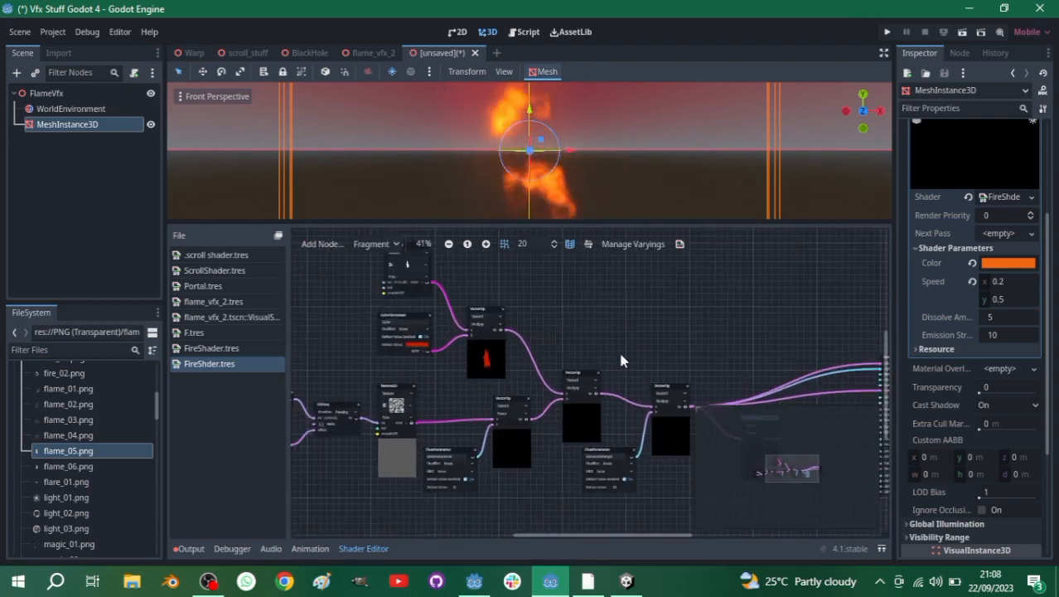
pyautogui.scroll(-1, 587, 348)
pyautogui.moveTo(587, 348); pyautogui.dragTo(358, 323, button='middle')
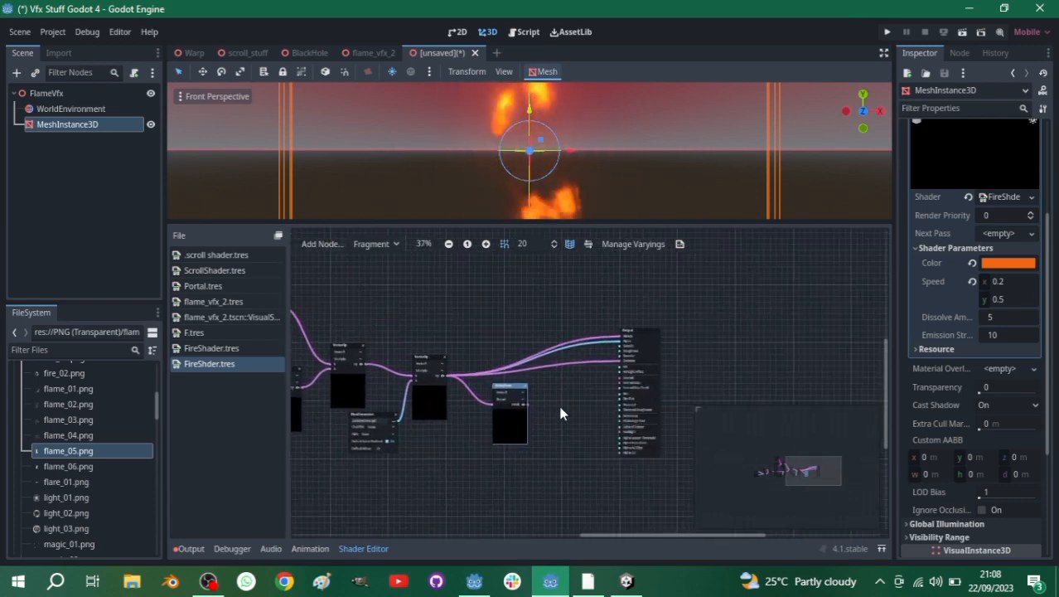
pyautogui.scroll(4, 560, 412)
pyautogui.moveTo(512, 404); pyautogui.dragTo(646, 341)
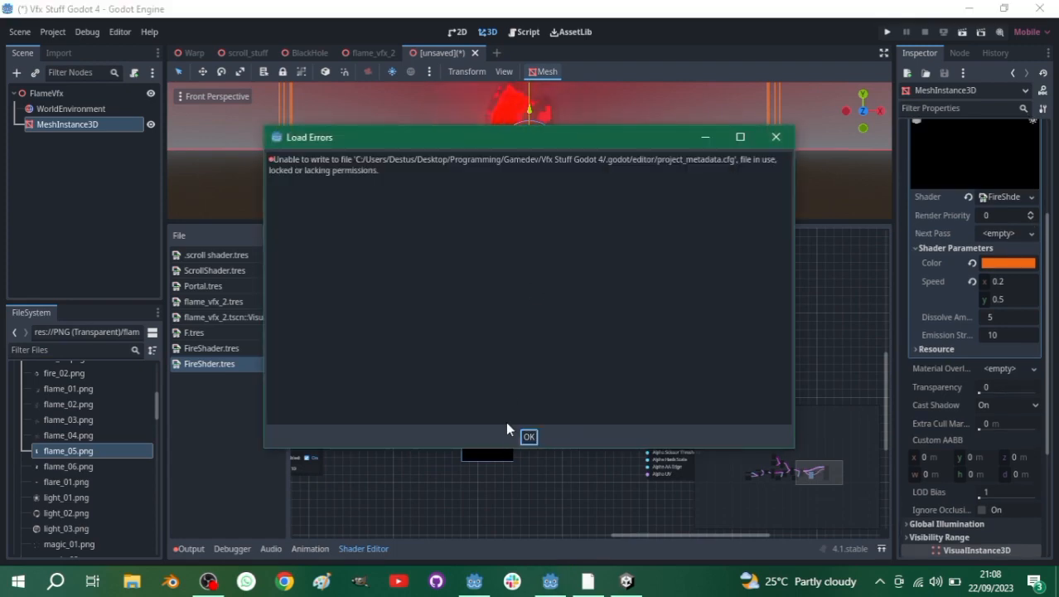
pyautogui.click(529, 437)
# - Connect the Round VectorFunc's result to the Output node's Alpha and Albedo inputs as well
pyautogui.moveTo(539, 223); pyautogui.dragTo(532, 287)
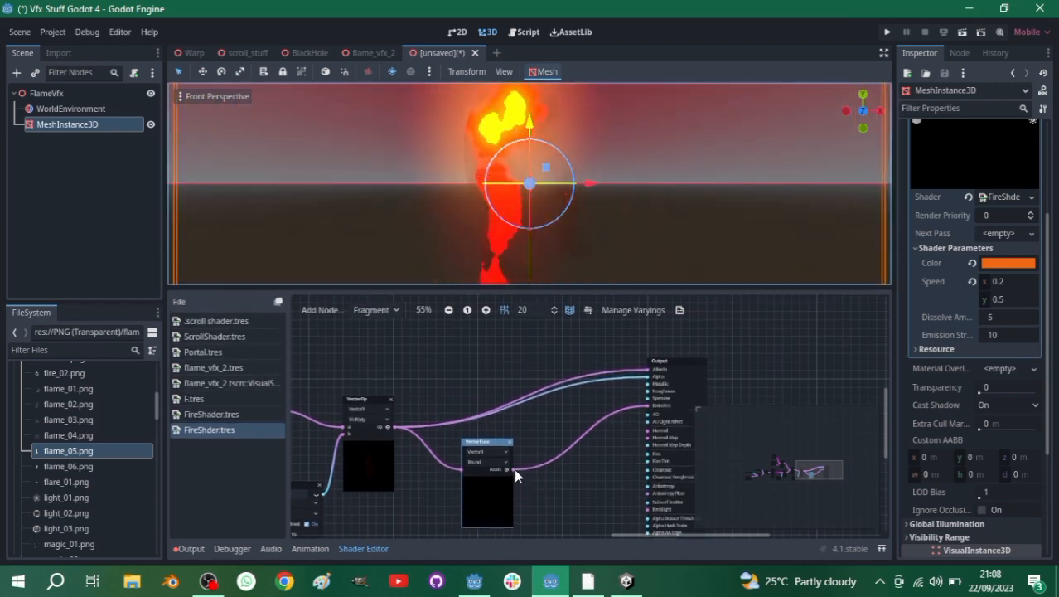
pyautogui.moveTo(514, 468); pyautogui.dragTo(649, 379)
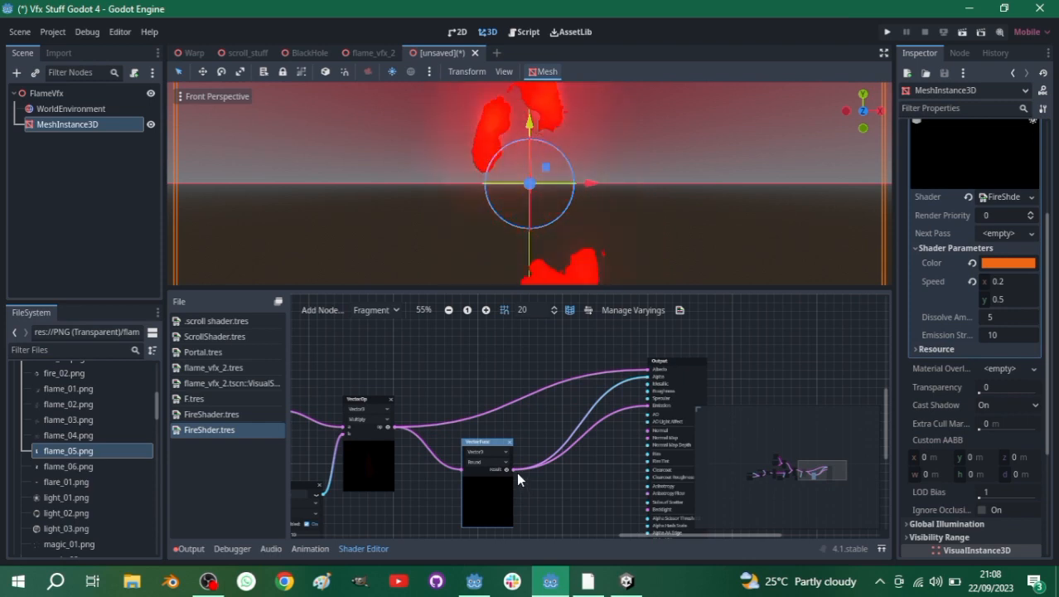
pyautogui.moveTo(509, 470); pyautogui.dragTo(650, 368)
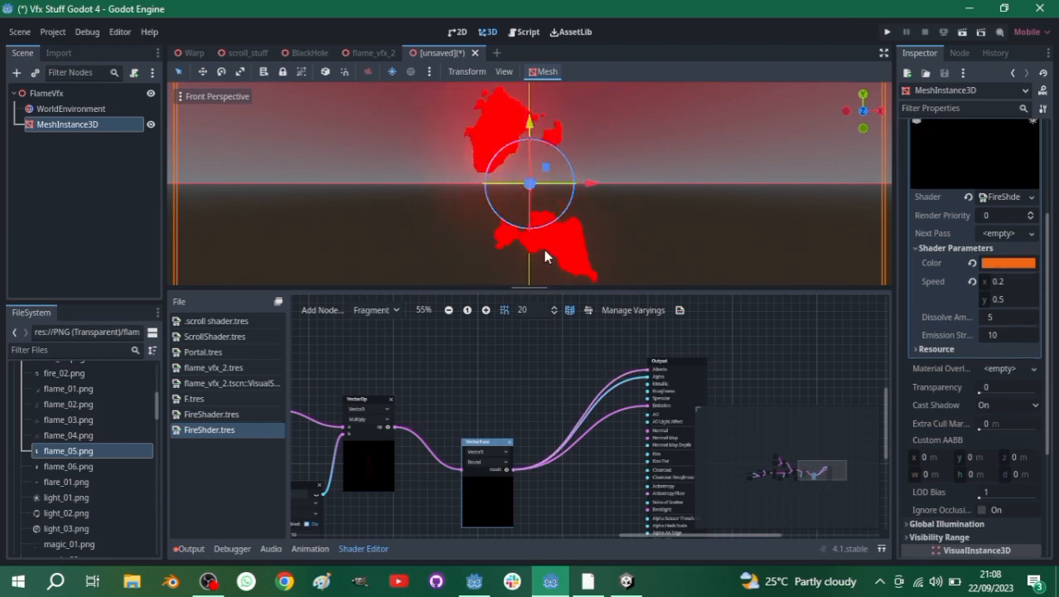
# - Save the scene as flame_vfx.tscn in the project's root folder
pyautogui.scroll(-8, 537, 248)
pyautogui.hotkey('ctrl', 's')
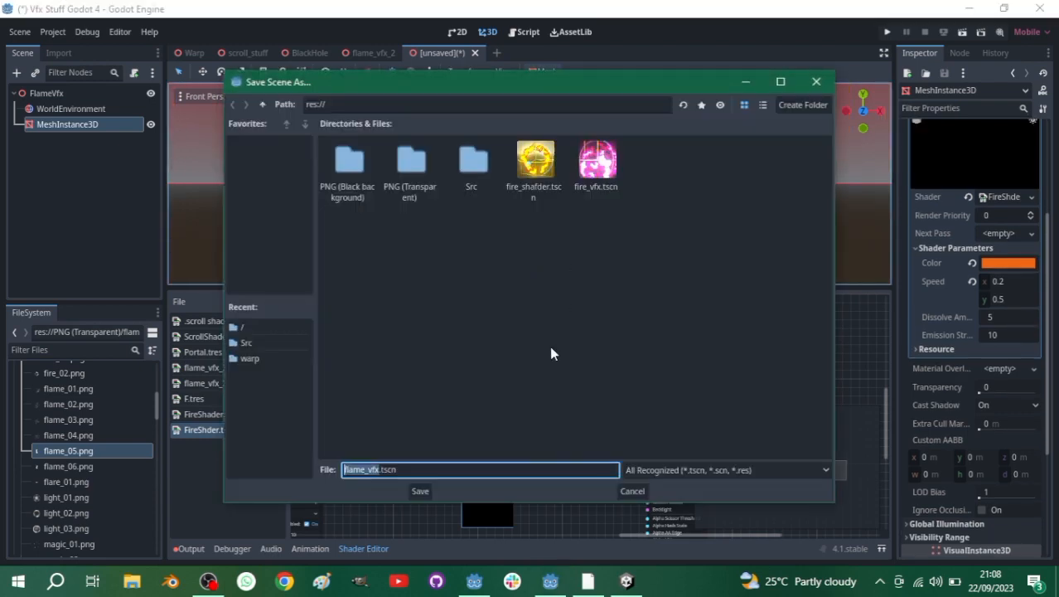
pyautogui.click(420, 492)
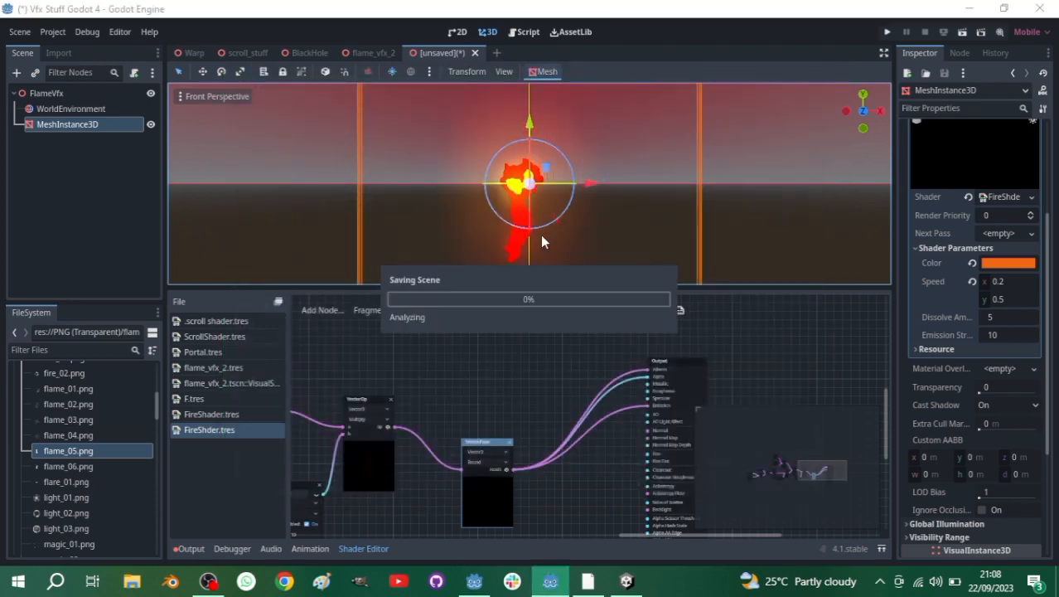
# - Change the material's Color shader parameter to a paler, desaturated orange, hex da8159
pyautogui.click(1004, 264)
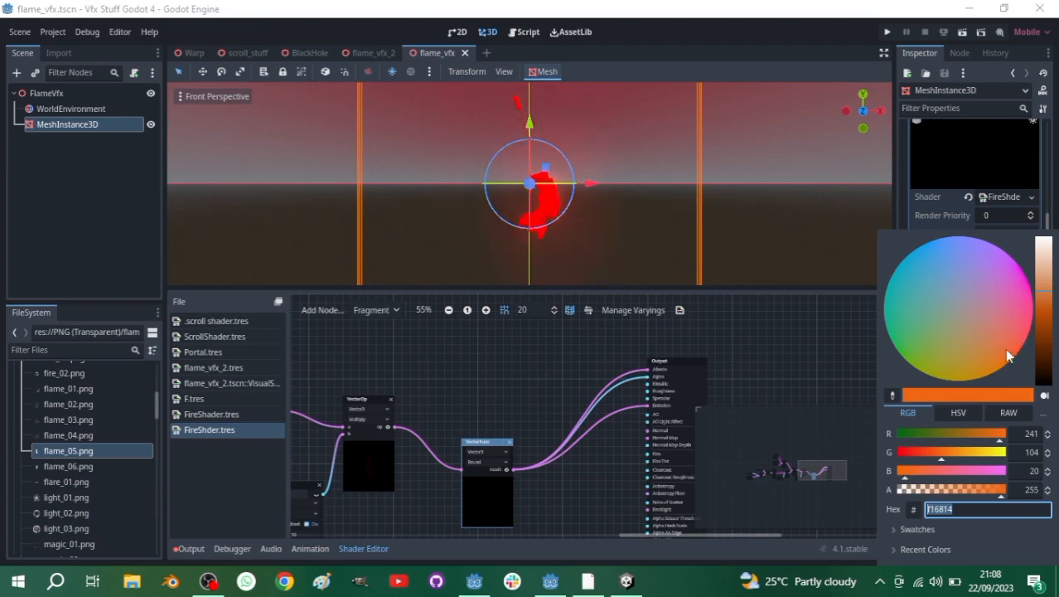
pyautogui.moveTo(1043, 305); pyautogui.dragTo(1036, 278)
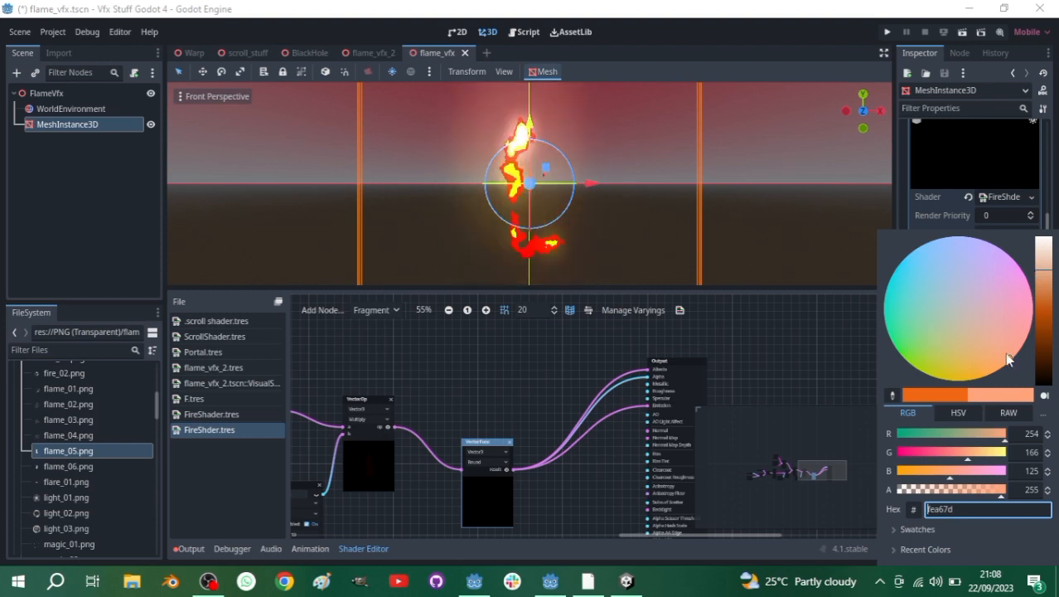
pyautogui.moveTo(1002, 350); pyautogui.dragTo(986, 339)
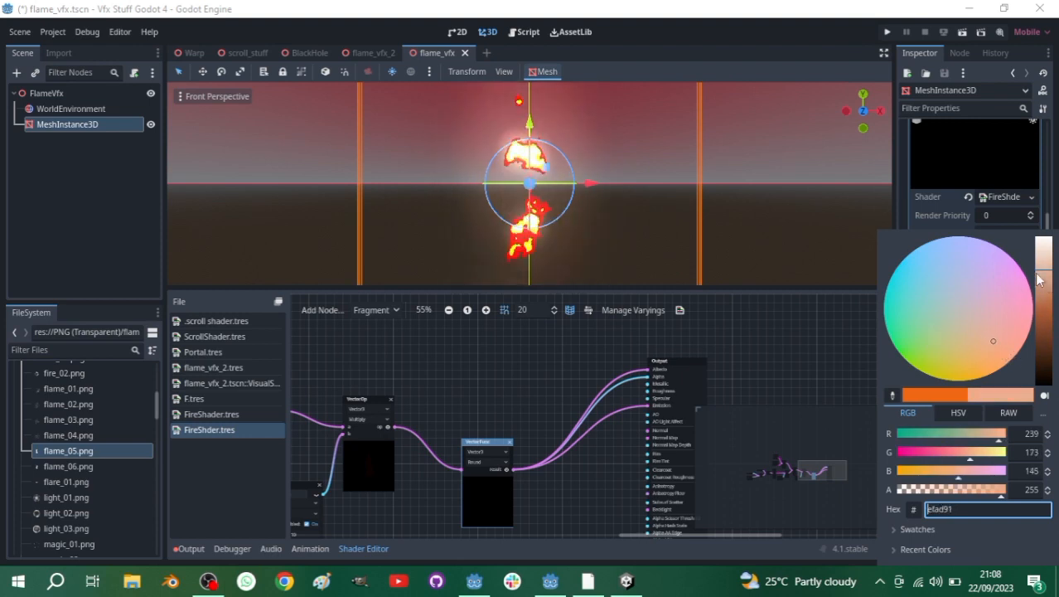
pyautogui.moveTo(1039, 280); pyautogui.dragTo(1046, 304)
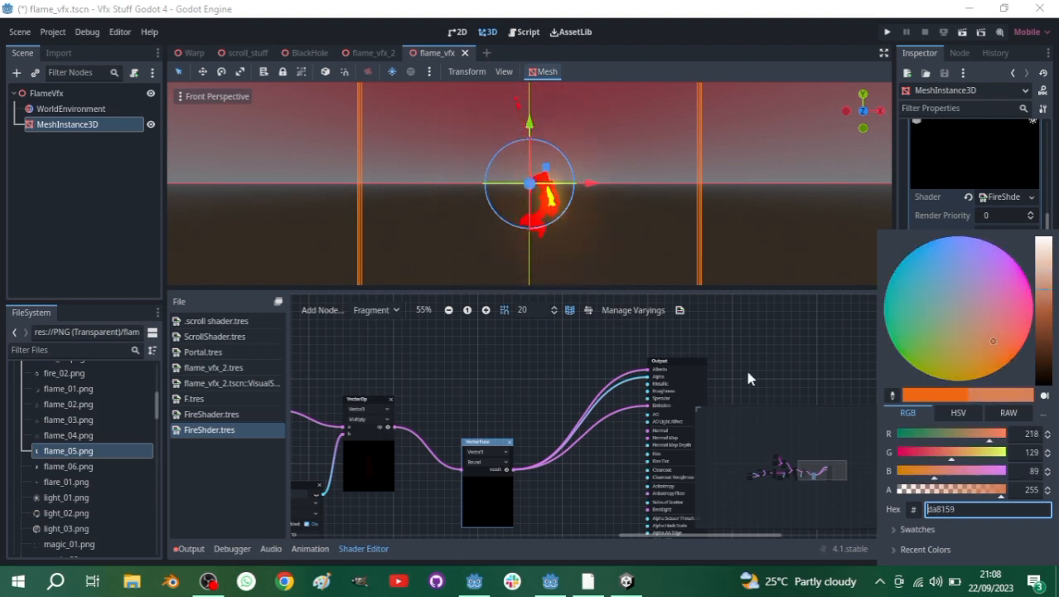
pyautogui.click(749, 372)
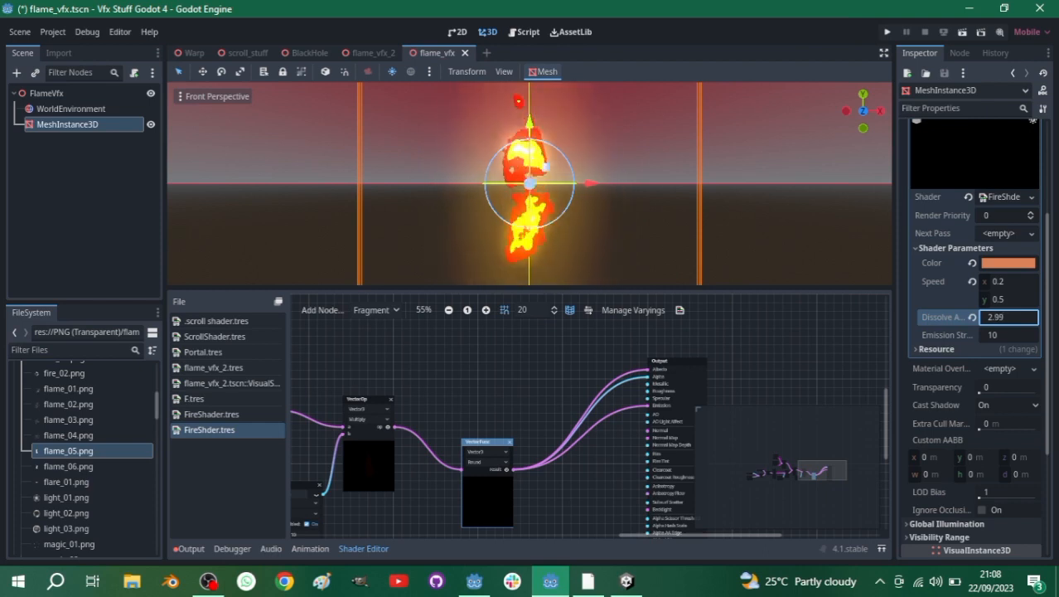
# - Change the flame material's Color shader parameter to a dark amber orange
pyautogui.click(1009, 264)
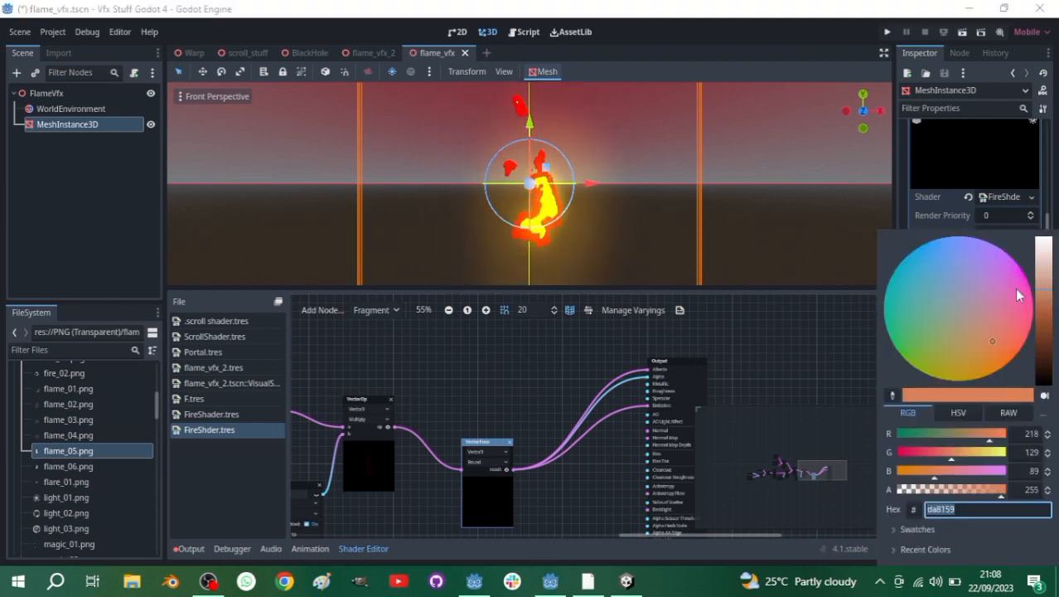
pyautogui.click(1048, 300)
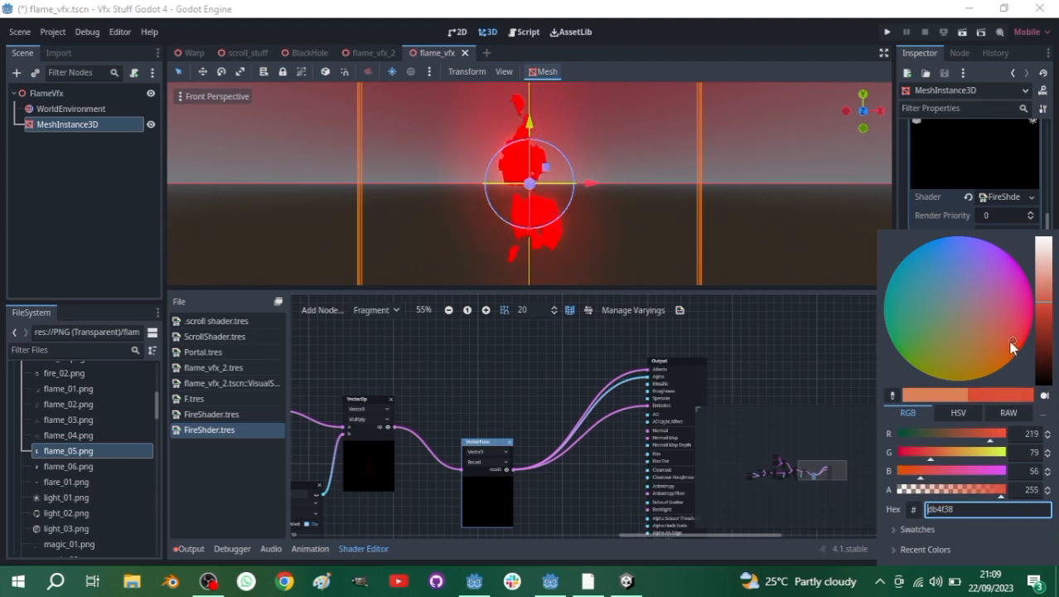
pyautogui.click(1002, 335)
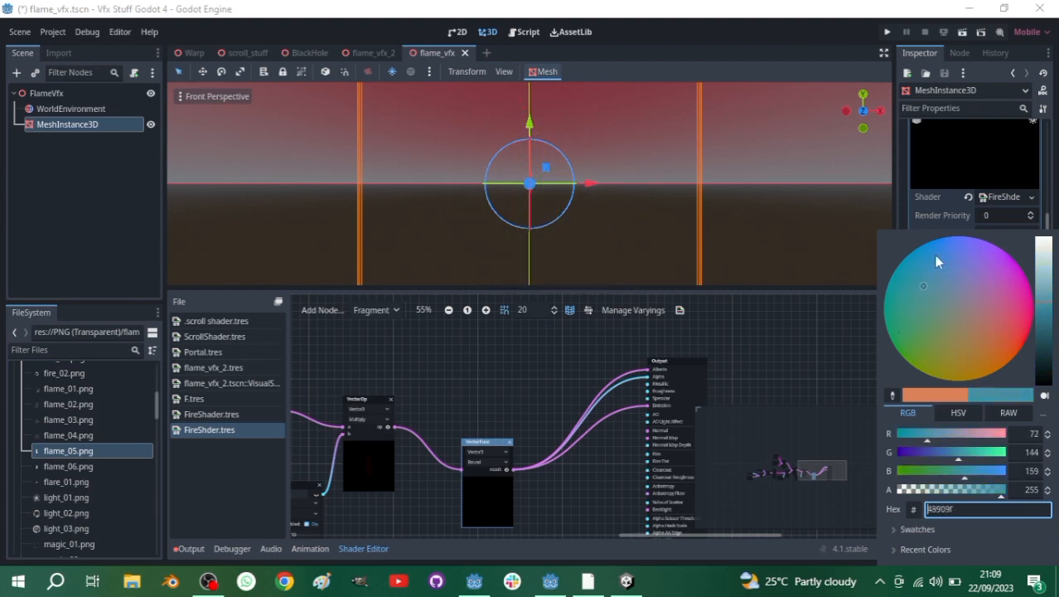
pyautogui.click(1000, 248)
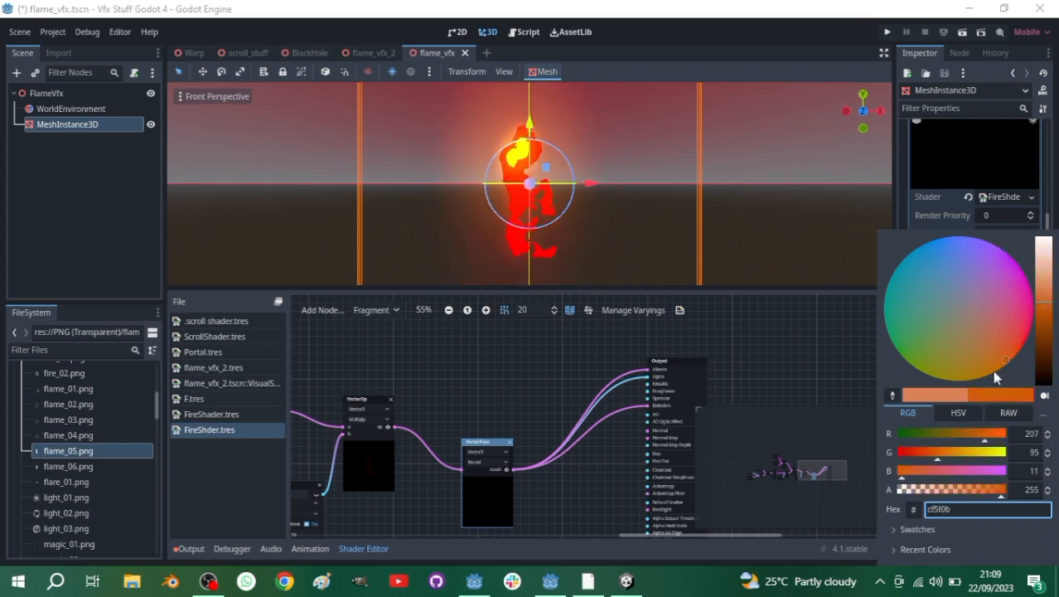
pyautogui.moveTo(991, 370); pyautogui.dragTo(978, 381)
pyautogui.click(839, 348)
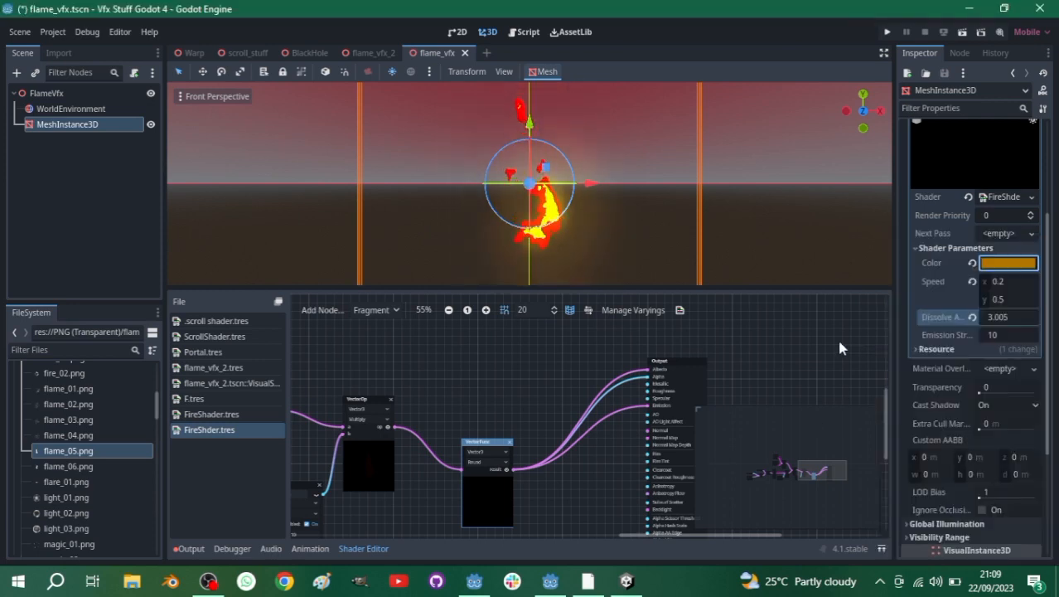
# - Set the flame material's emission strength shader parameter to 30
pyautogui.click(985, 331)
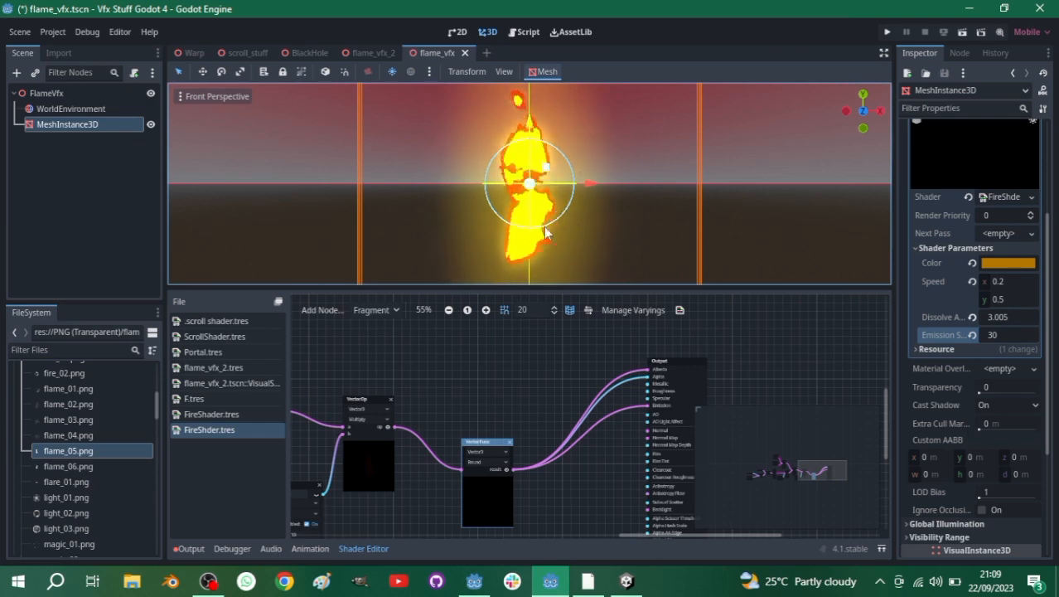
pyautogui.scroll(-3, 578, 223)
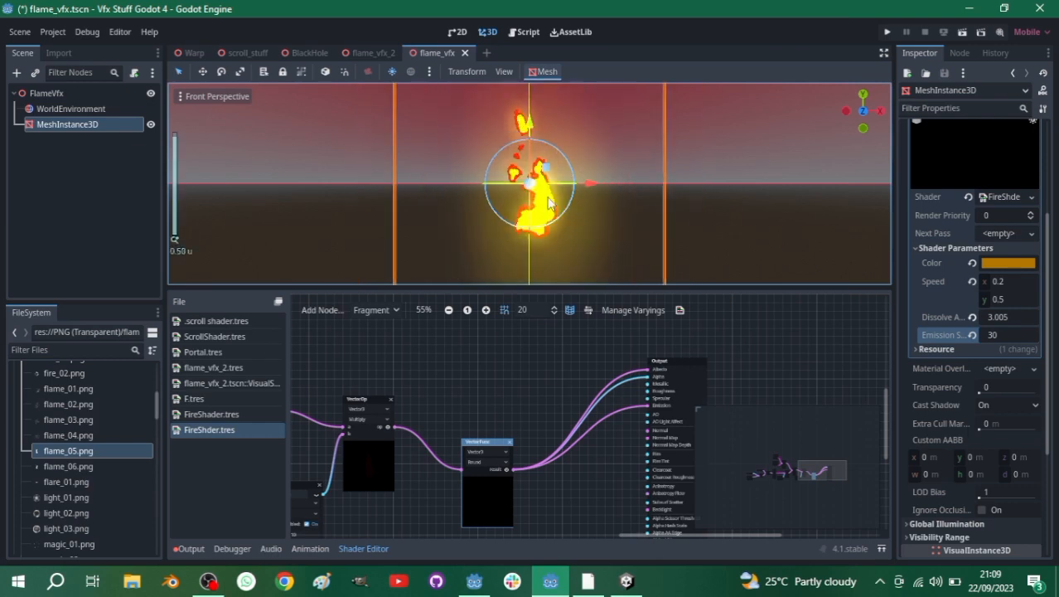
pyautogui.scroll(-3, 547, 203)
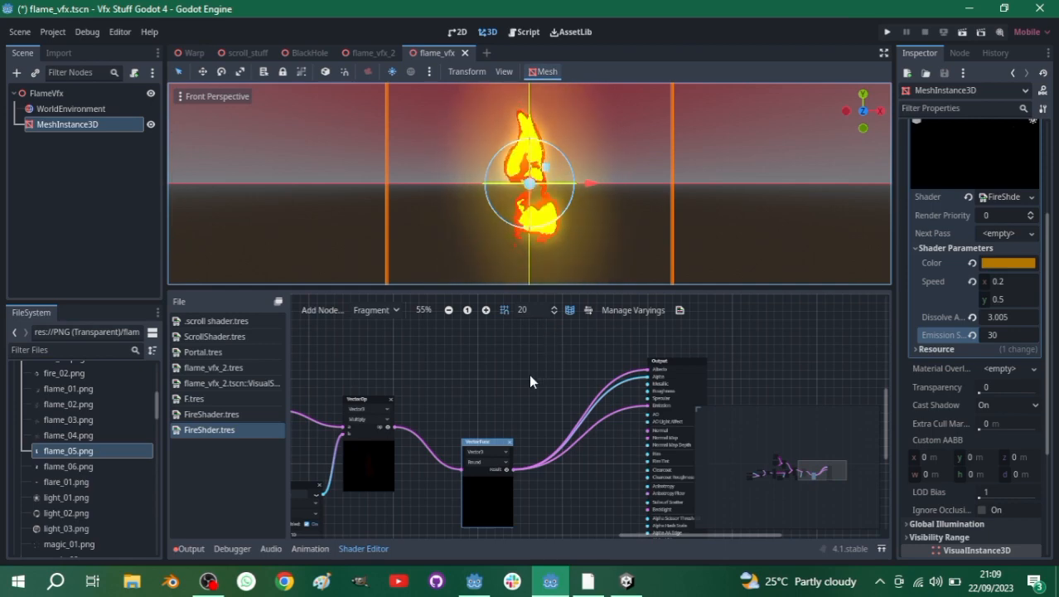
# - Examine the complete Fragment node graph from the inputs through to the Output node, along with the flame in the viewport
pyautogui.scroll(-2, 506, 377)
pyautogui.moveTo(481, 372); pyautogui.dragTo(555, 376, button='middle')
pyautogui.scroll(-2, 487, 371)
pyautogui.moveTo(487, 370); pyautogui.dragTo(614, 382, button='middle')
pyautogui.scroll(-1, 572, 348)
pyautogui.scroll(-1, 634, 343)
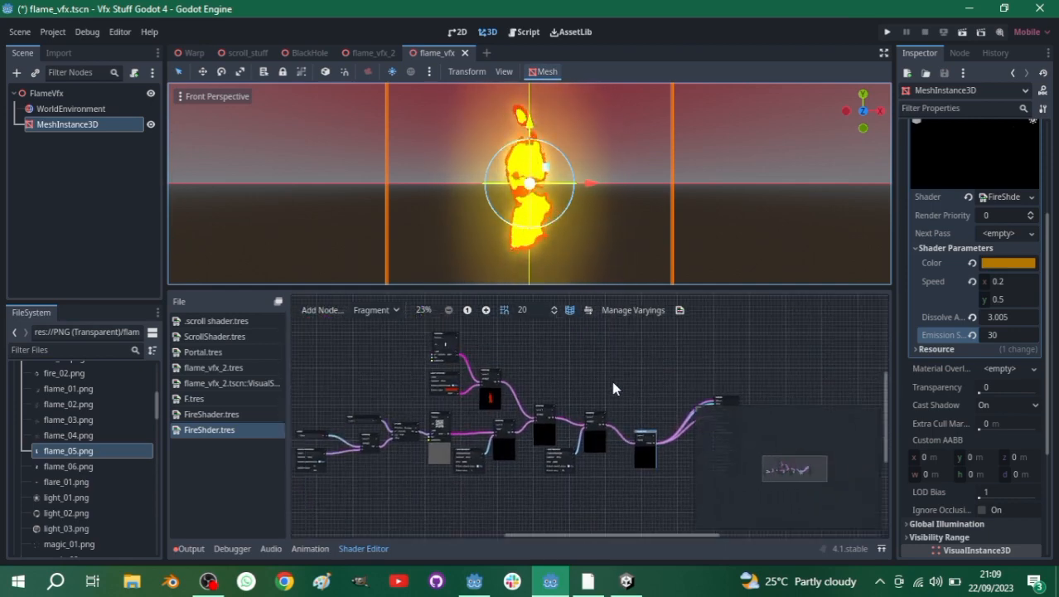
pyautogui.scroll(2, 535, 213)
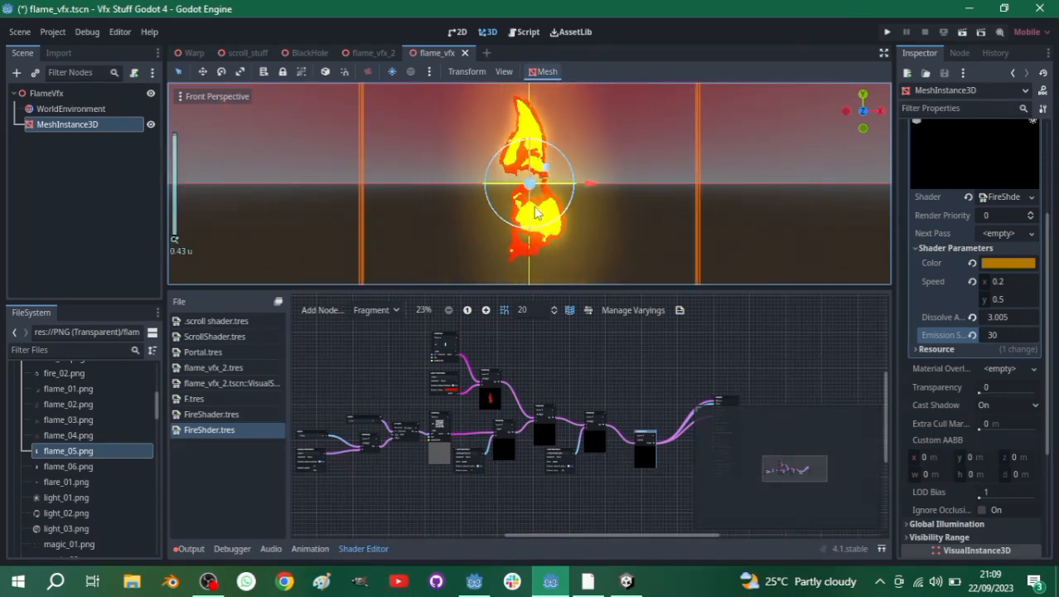
pyautogui.scroll(1, 589, 356)
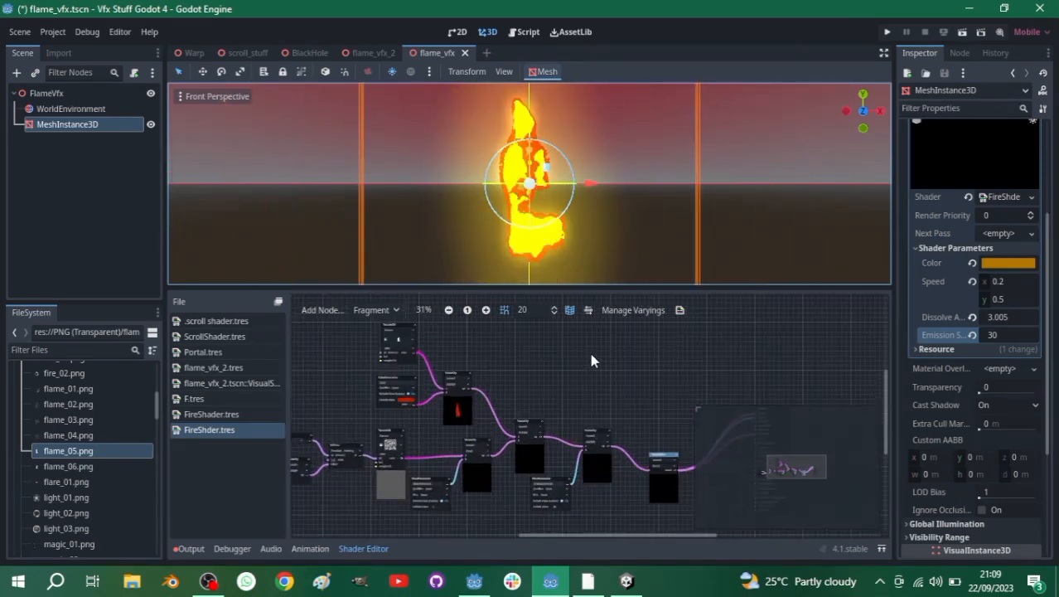
pyautogui.scroll(1, 551, 338)
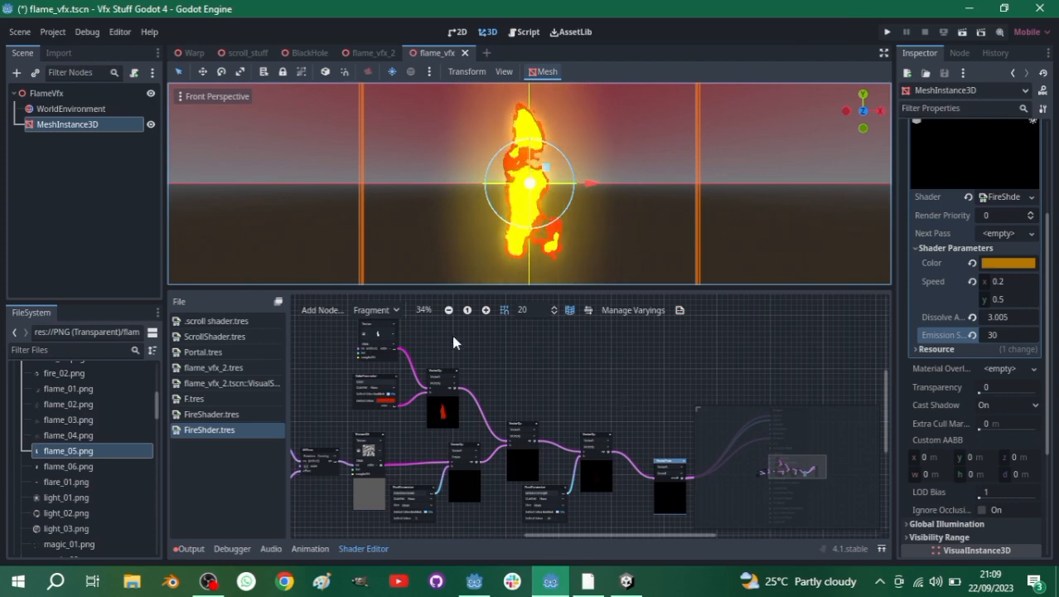
pyautogui.scroll(1, 532, 207)
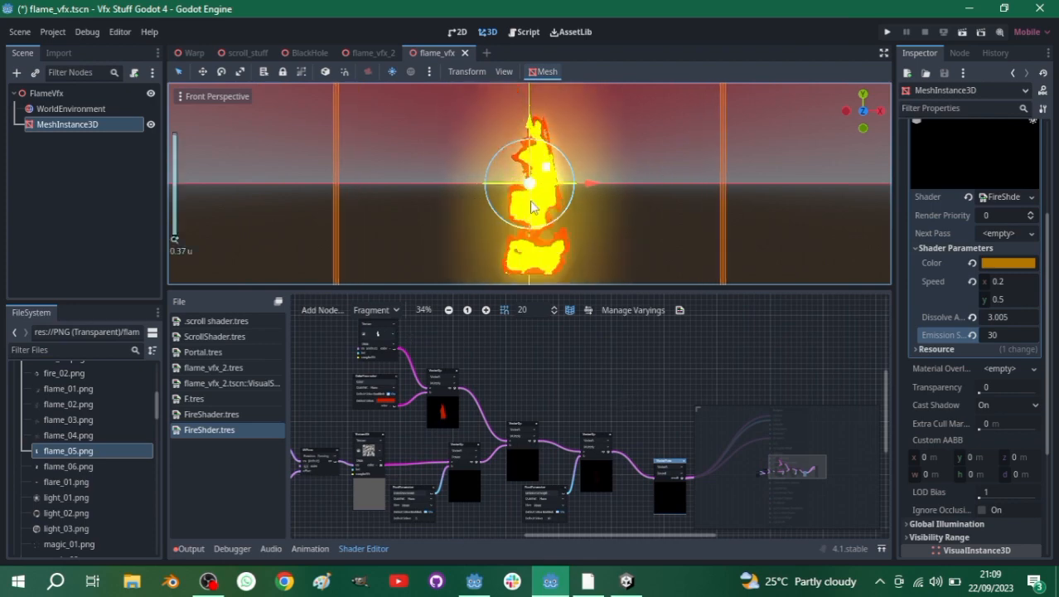
# - Set the FireShder shader's Cull mode to Disabled so the flame renders from both sides, and save the scene
pyautogui.moveTo(867, 115); pyautogui.dragTo(887, 107)
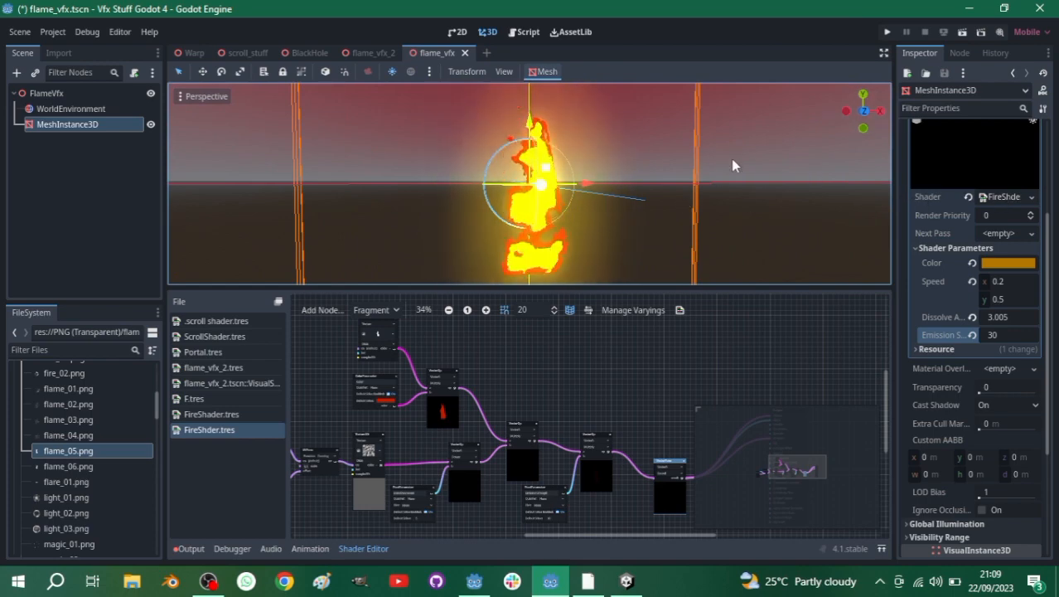
pyautogui.moveTo(863, 111); pyautogui.dragTo(866, 116)
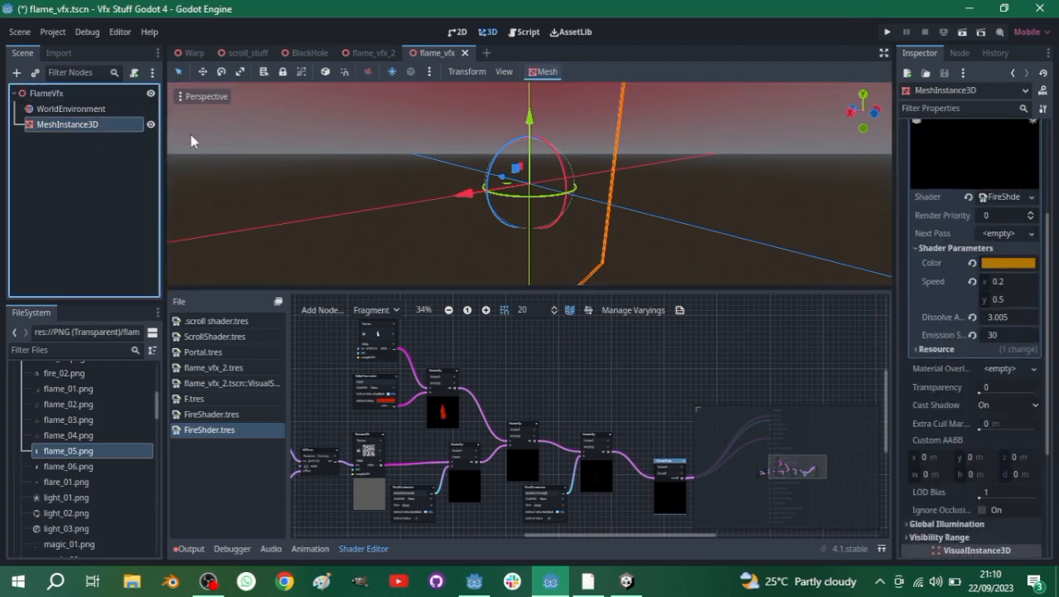
pyautogui.click(1003, 197)
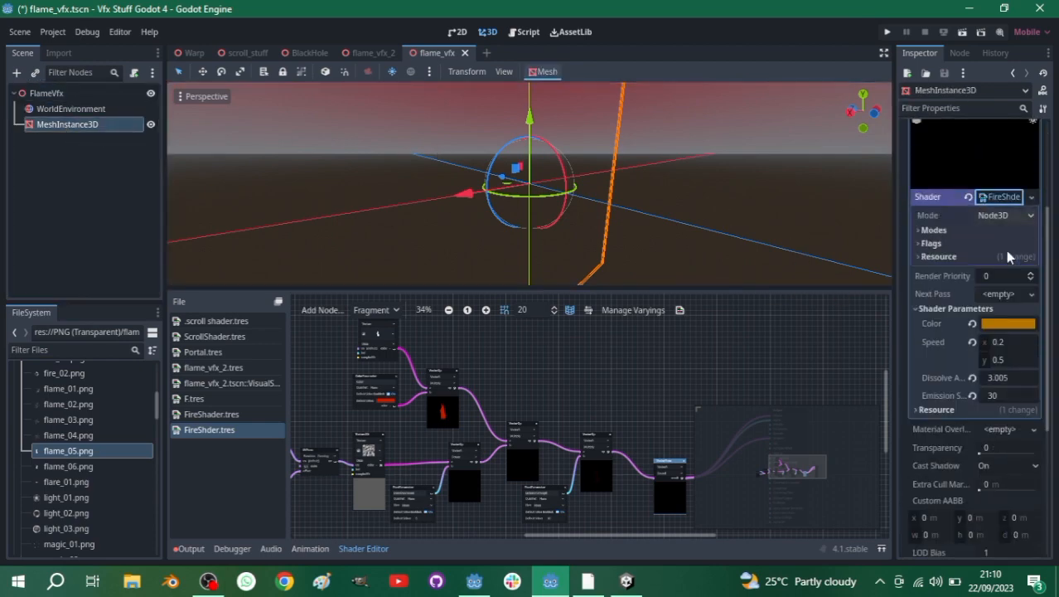
pyautogui.click(934, 231)
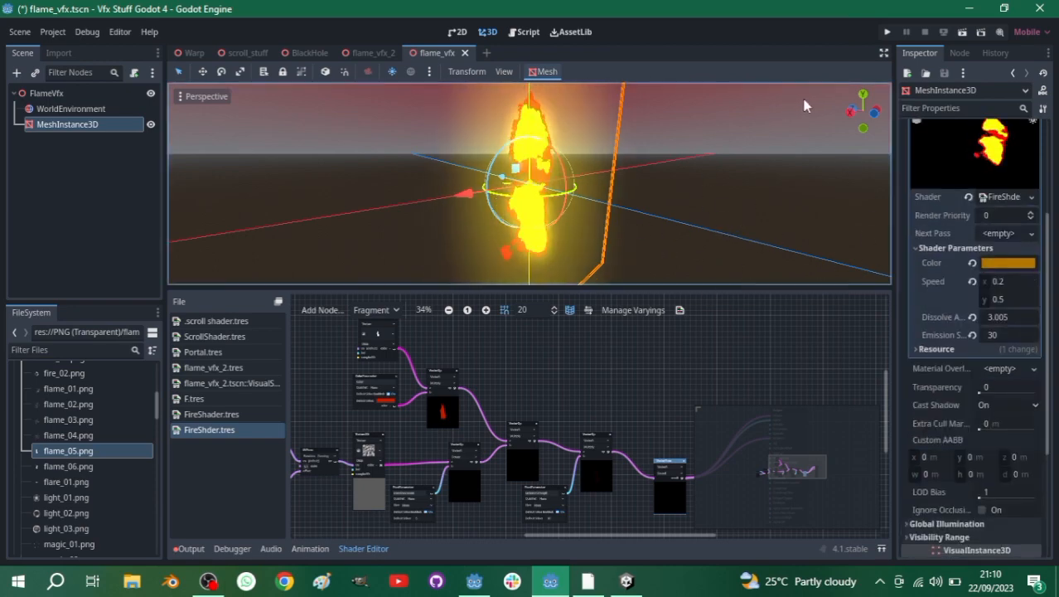
pyautogui.moveTo(852, 116); pyautogui.dragTo(995, 96)
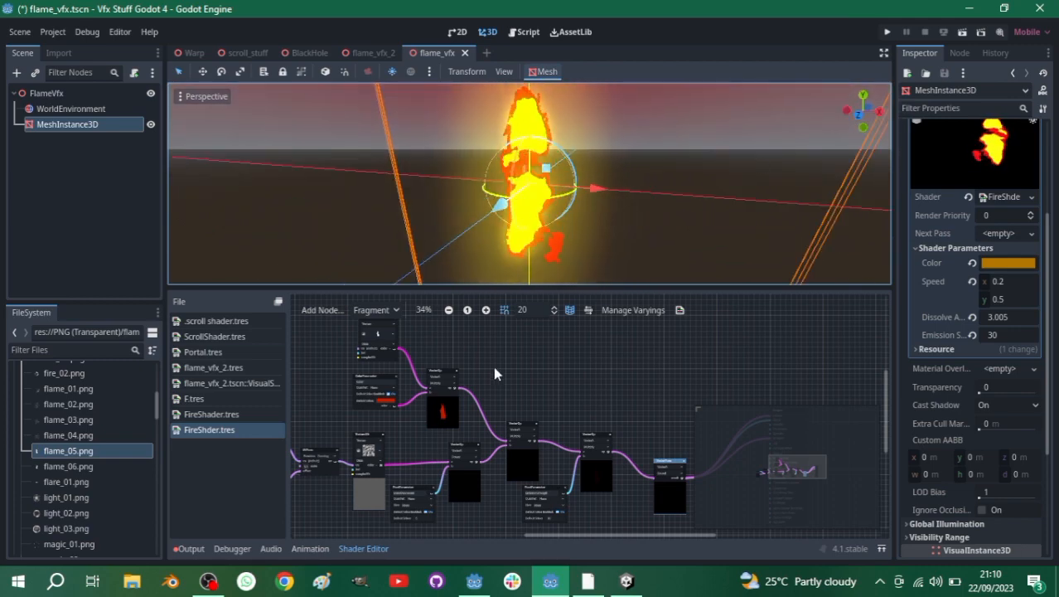
pyautogui.hotkey('ctrl', 's')
# - Switch the visual shader graph from Fragment to the Vertex function and bring its Output node into view
pyautogui.click(365, 310)
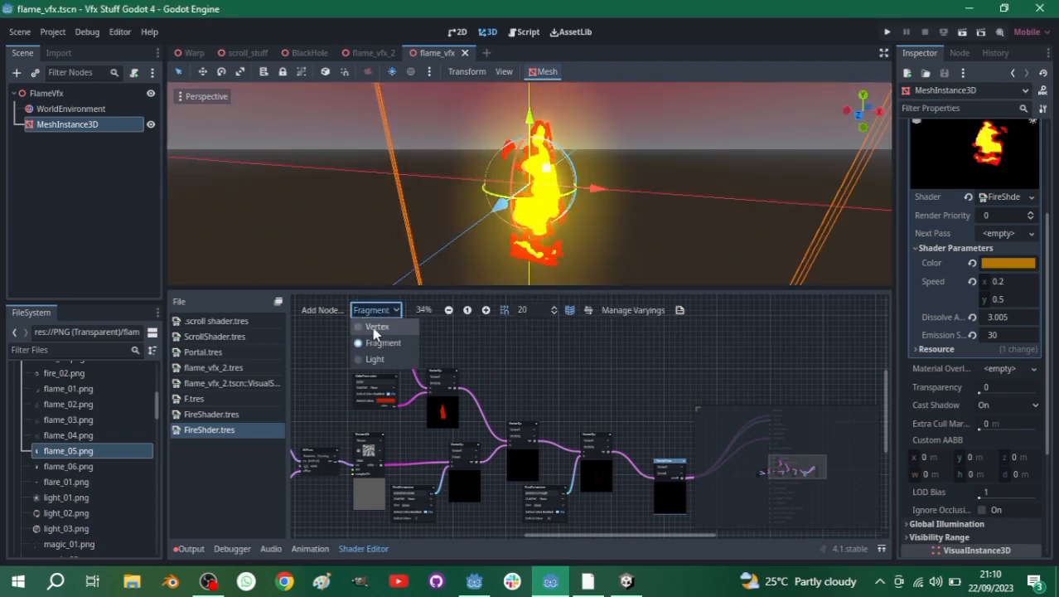
pyautogui.click(373, 334)
pyautogui.scroll(-2, 538, 405)
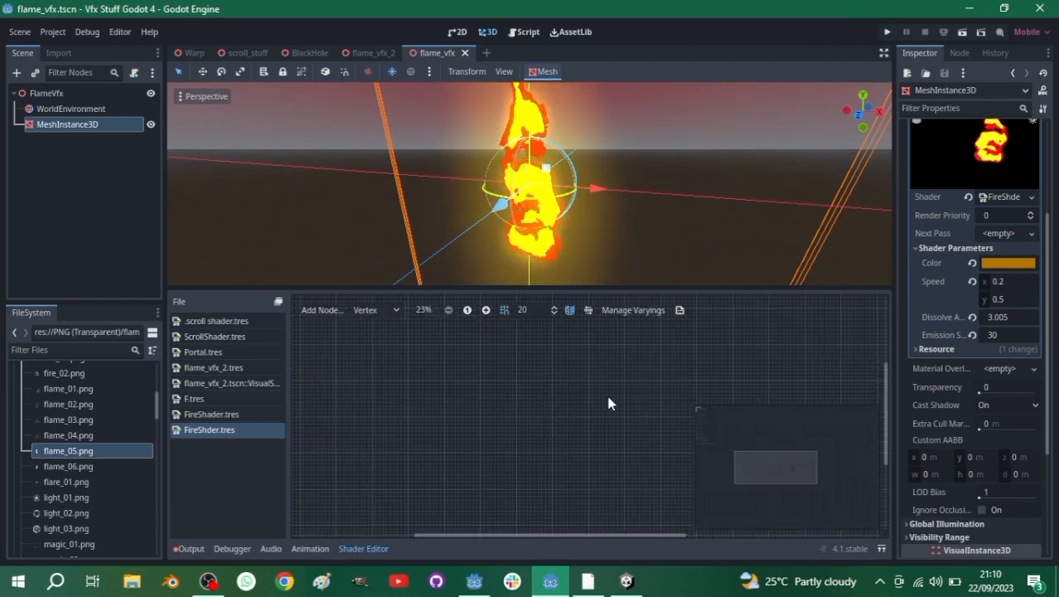
pyautogui.moveTo(607, 392); pyautogui.dragTo(416, 337, button='middle')
pyautogui.scroll(5, 487, 365)
pyautogui.scroll(3, 522, 388)
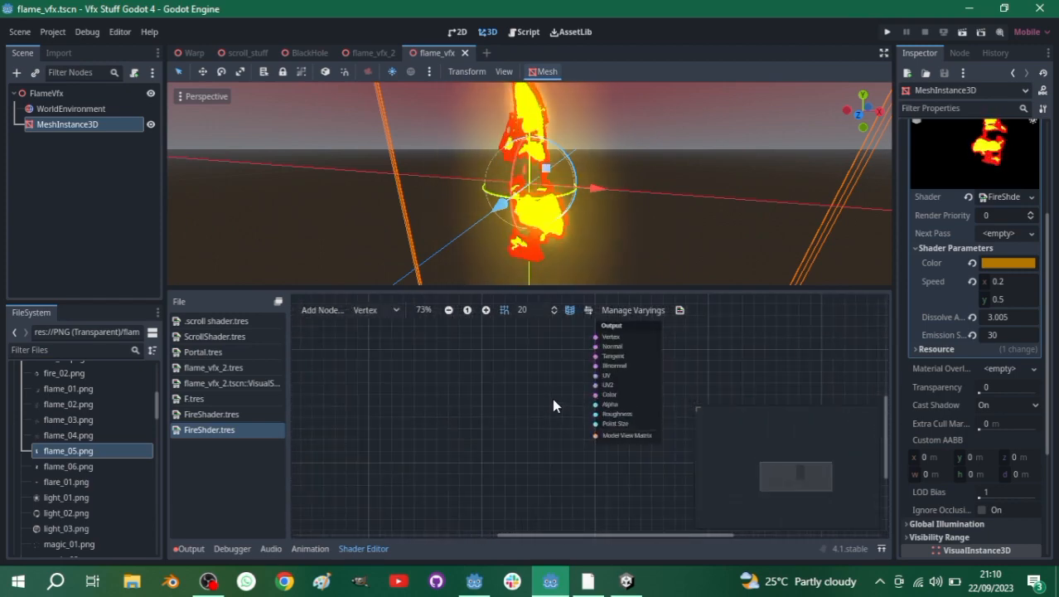
pyautogui.click(372, 311)
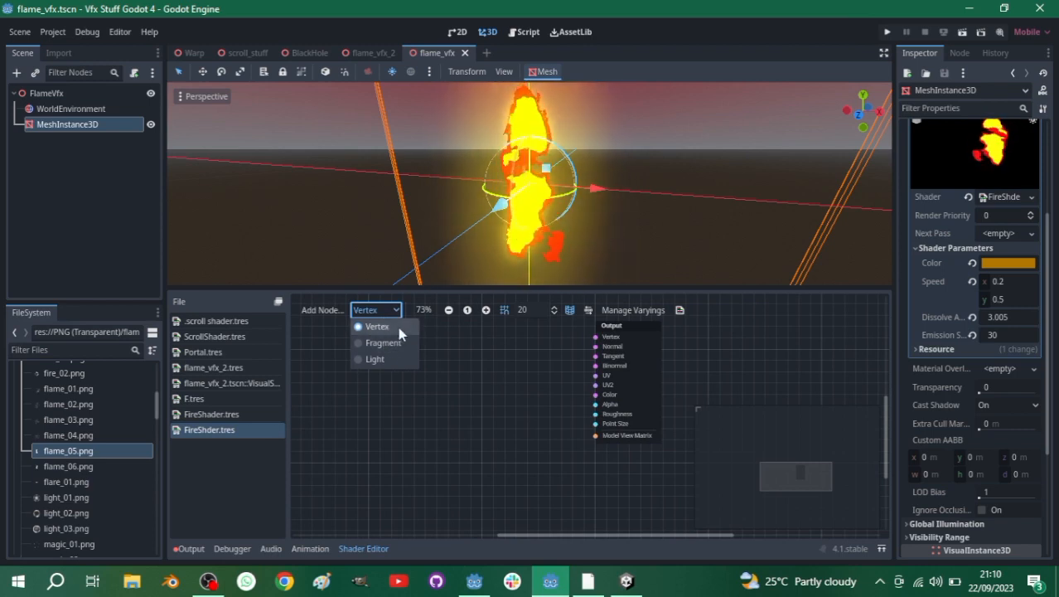
pyautogui.click(565, 415)
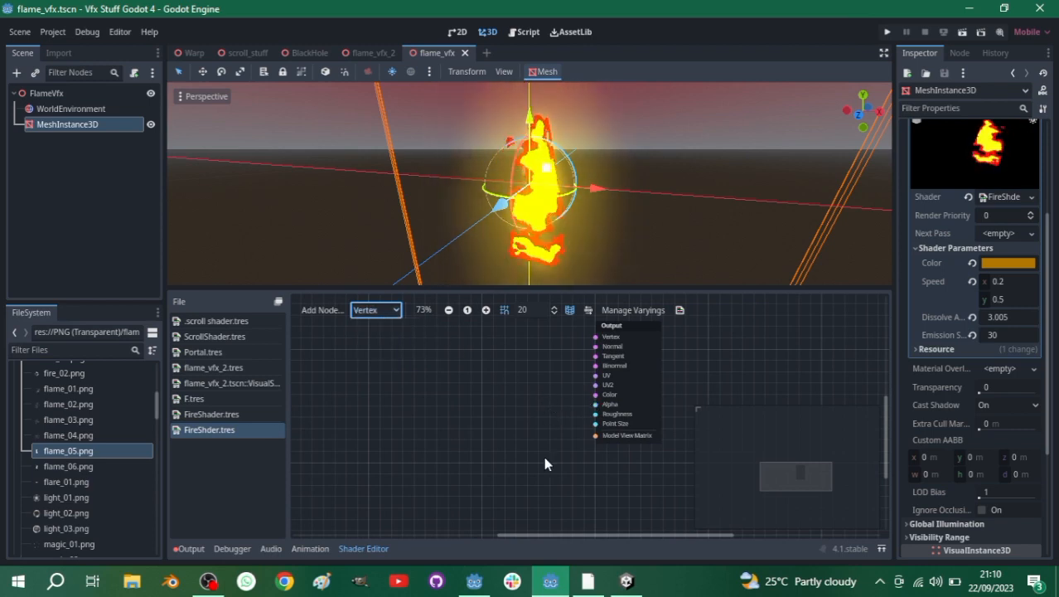
# - Add a GetBillboardMatrix node connected to the Vertex Output's Model View Matrix input and check the flame from another angle
pyautogui.scroll(3, 550, 427)
pyautogui.scroll(-1, 546, 430)
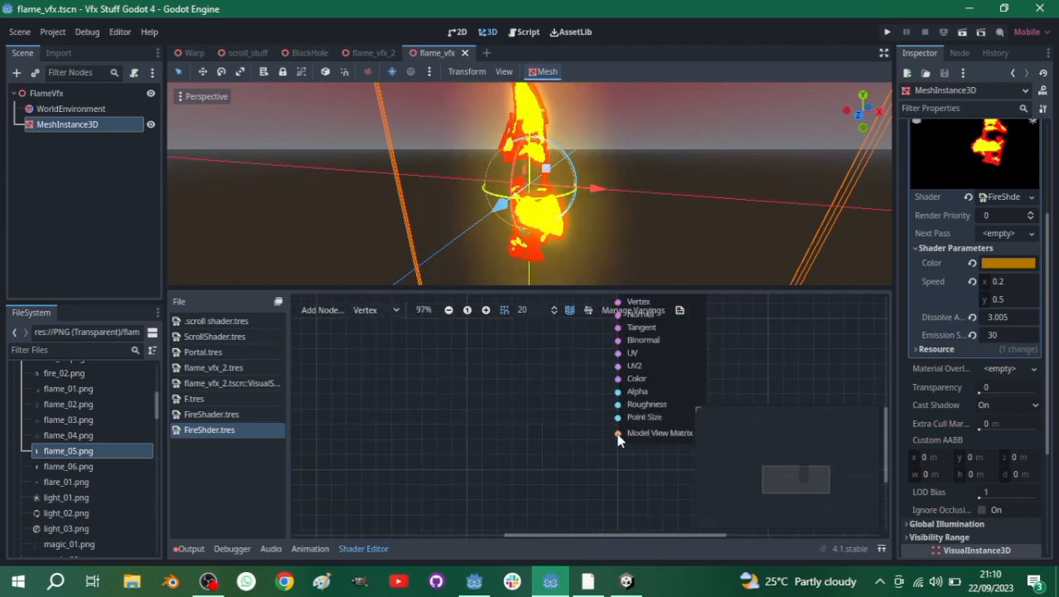
pyautogui.moveTo(617, 433); pyautogui.dragTo(405, 382)
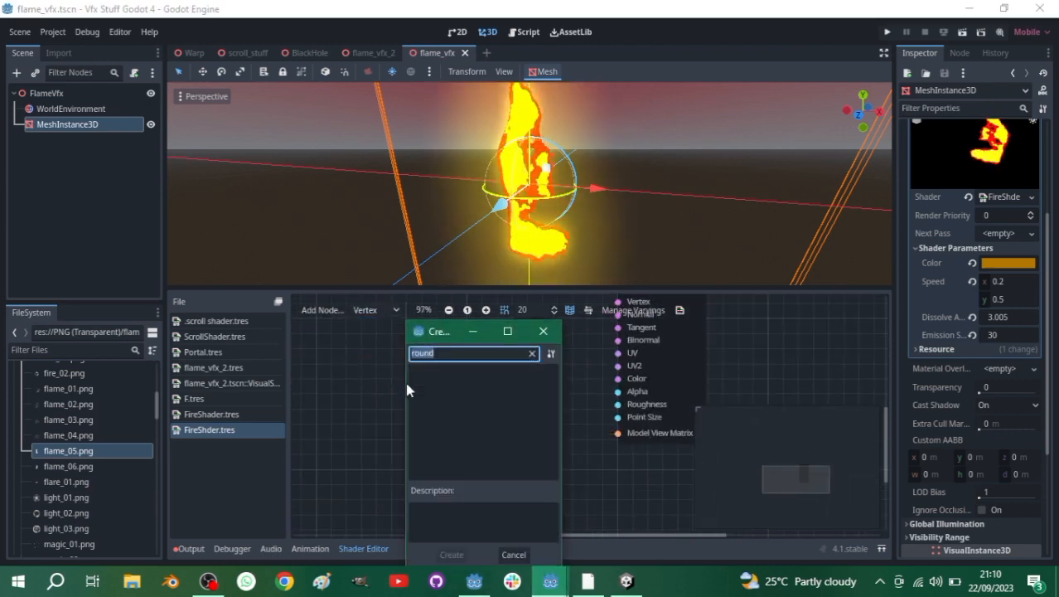
pyautogui.write('b')
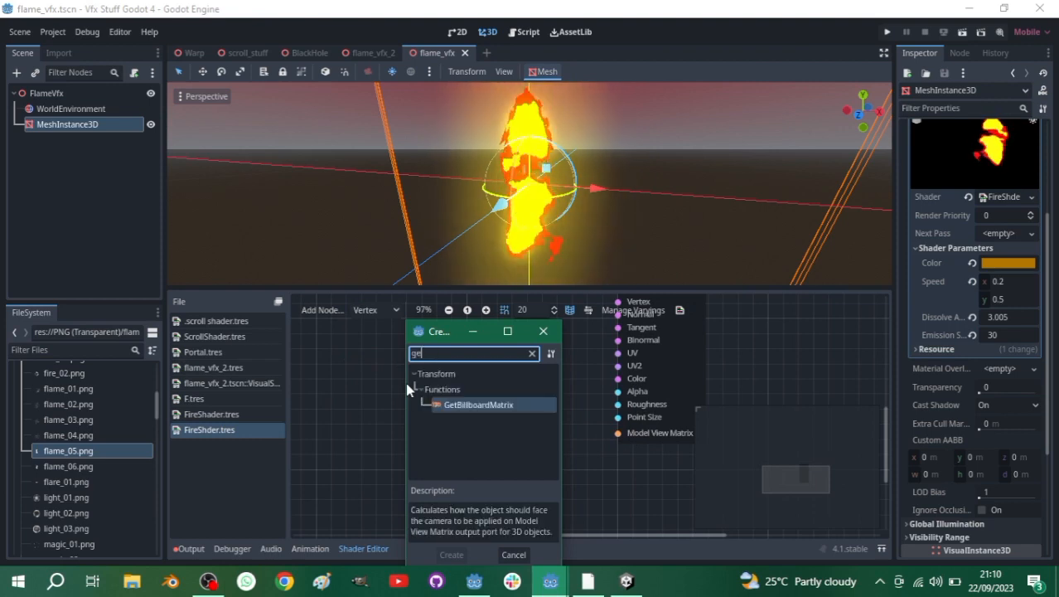
pyautogui.doubleClick(451, 408)
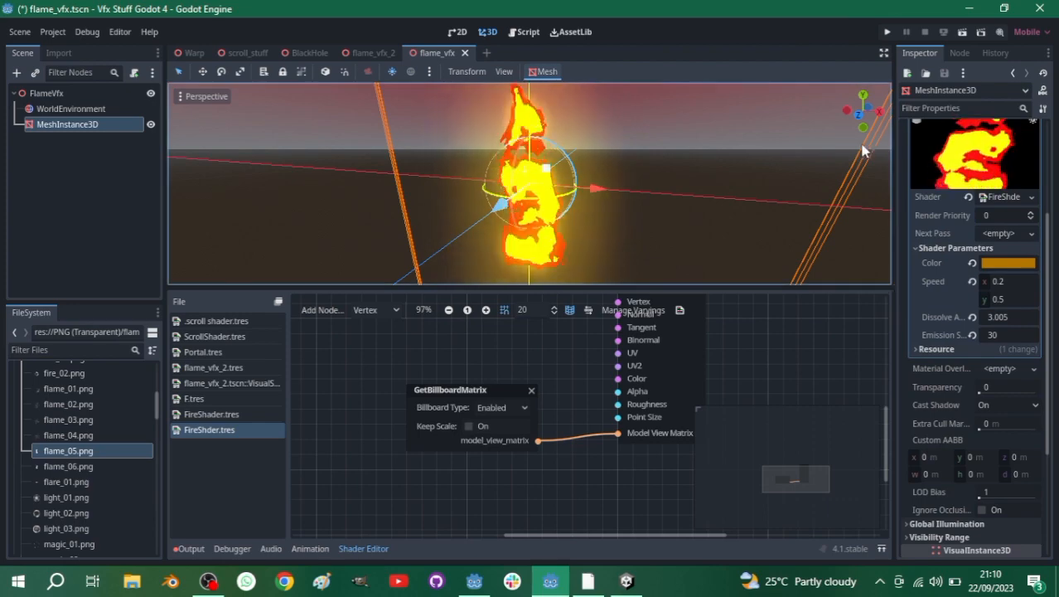
pyautogui.moveTo(864, 117); pyautogui.dragTo(815, 111)
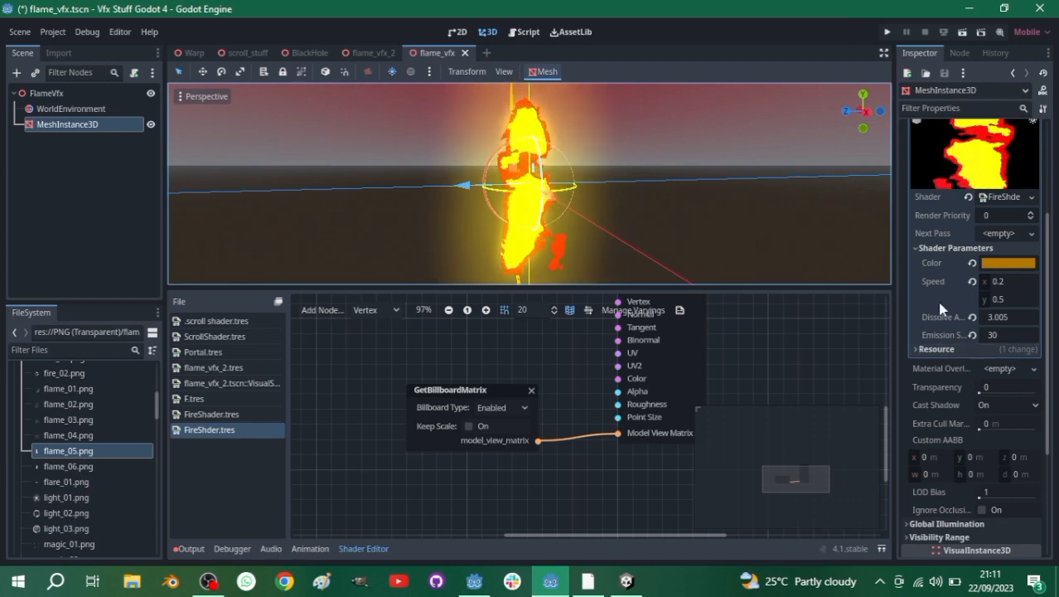
# - Set the GetBillboardMatrix node's Billboard Type to Y-Billboard and check the flame from another angle
pyautogui.click(994, 197)
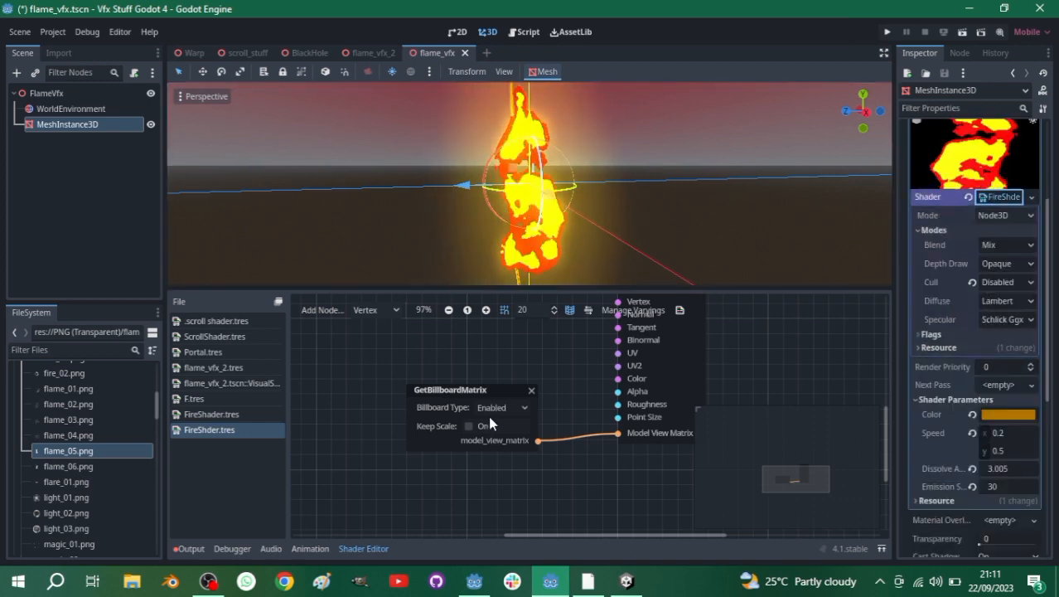
pyautogui.scroll(-1, 497, 415)
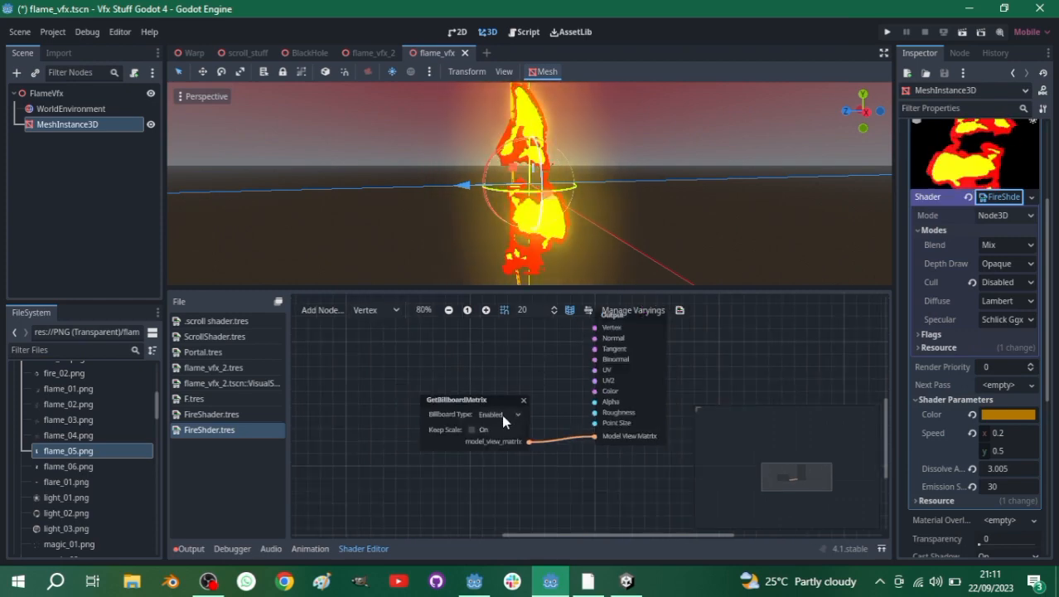
pyautogui.click(502, 415)
pyautogui.click(501, 449)
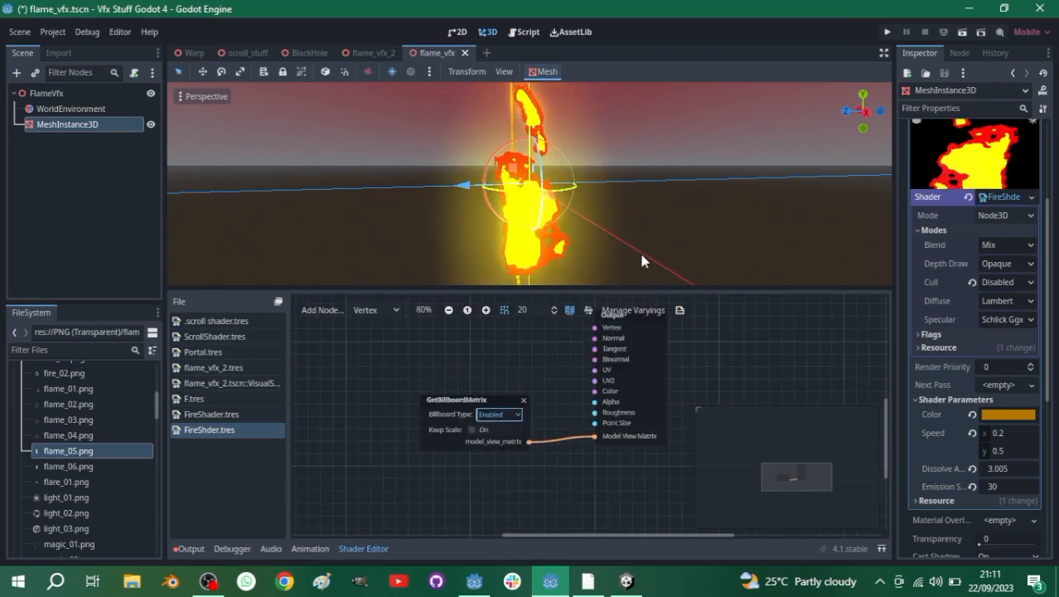
pyautogui.moveTo(870, 114)
pyautogui.mouseDown()
pyautogui.moveTo(868, 29)
pyautogui.moveTo(869, 165)
pyautogui.moveTo(808, 124)
pyautogui.moveTo(867, 104)
pyautogui.moveTo(932, 158)
pyautogui.moveTo(869, 223)
pyautogui.moveTo(866, 79)
pyautogui.moveTo(862, 146)
pyautogui.moveTo(771, 137)
pyautogui.moveTo(705, 87)
pyautogui.moveTo(609, 199)
pyautogui.moveTo(595, 195)
pyautogui.moveTo(729, 133)
pyautogui.moveTo(920, 120)
pyautogui.moveTo(924, 78)
pyautogui.moveTo(879, 104)
pyautogui.mouseUp()
pyautogui.scroll(-6, 587, 167)
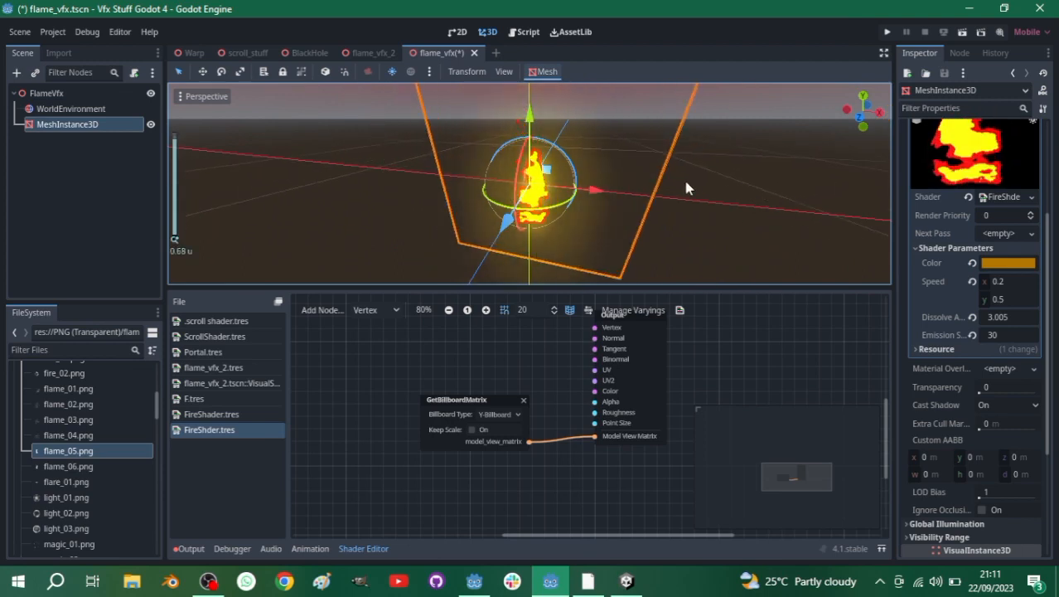
pyautogui.scroll(2, 459, 207)
pyautogui.scroll(2, 459, 213)
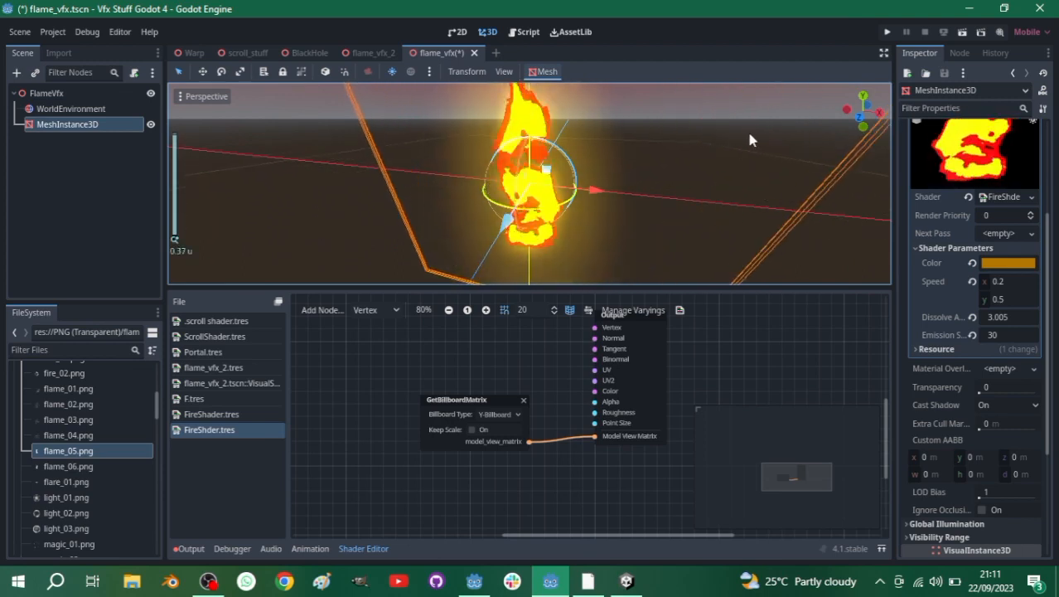
pyautogui.click(363, 312)
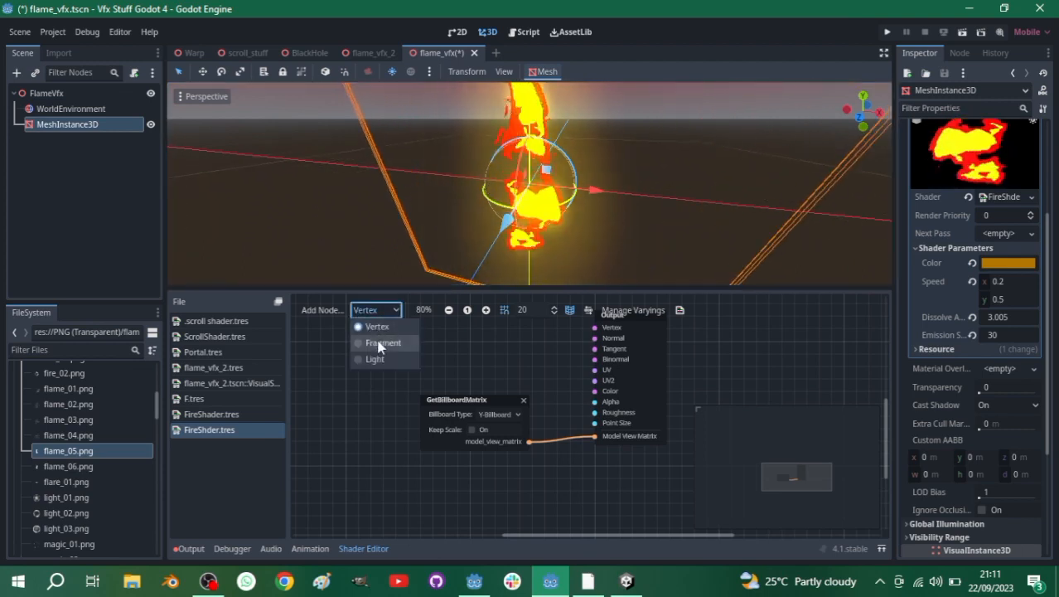
pyautogui.click(509, 404)
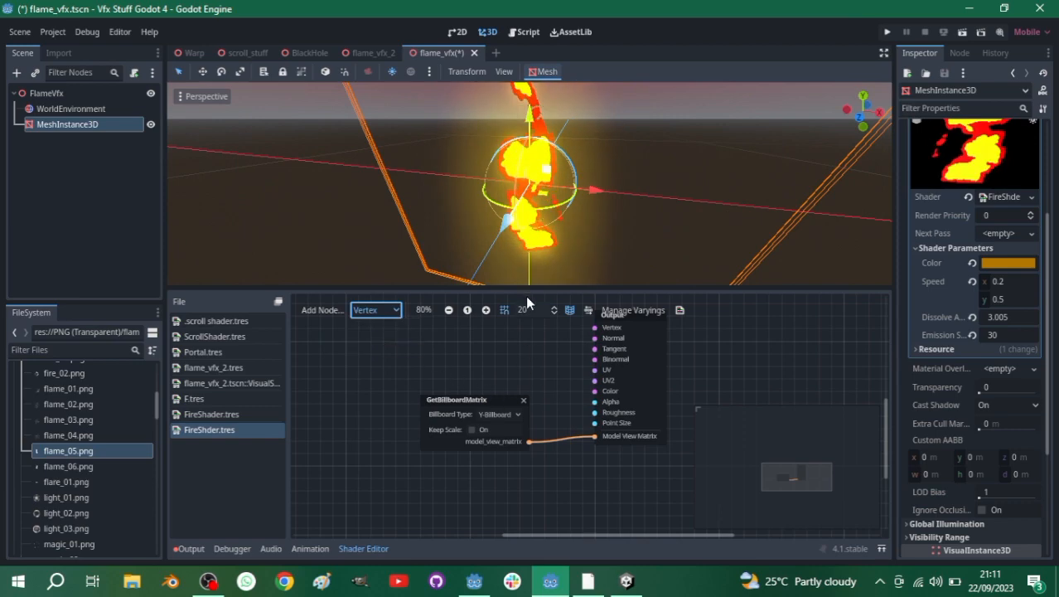
# - Return the shader graph to the Fragment function, and in the other open project, Godot Vfx, set the flame's Color to magenta (ef00bd)
pyautogui.scroll(-3, 460, 365)
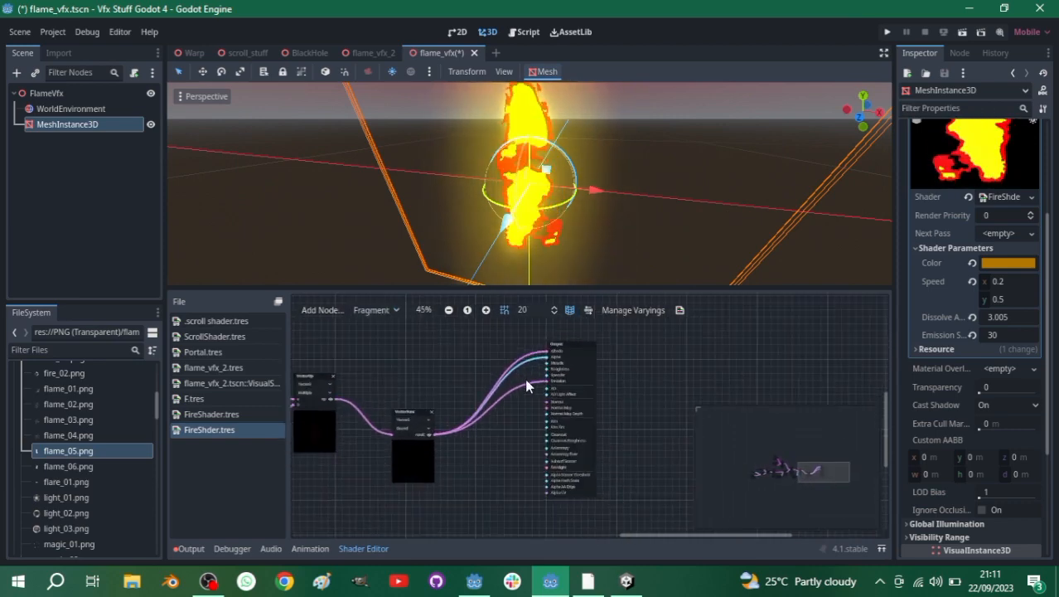
pyautogui.click(474, 581)
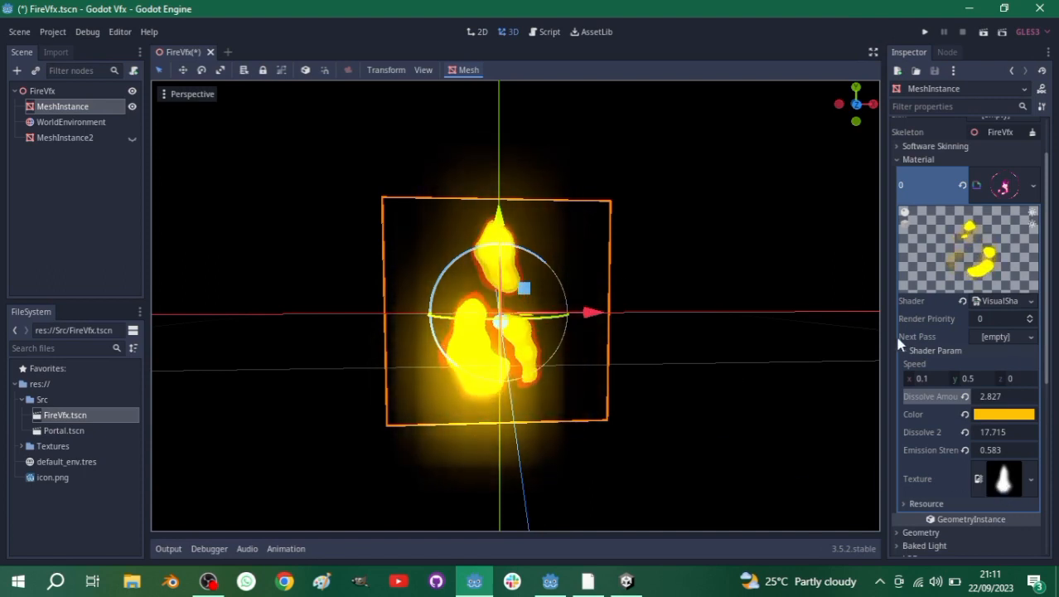
pyautogui.click(1004, 415)
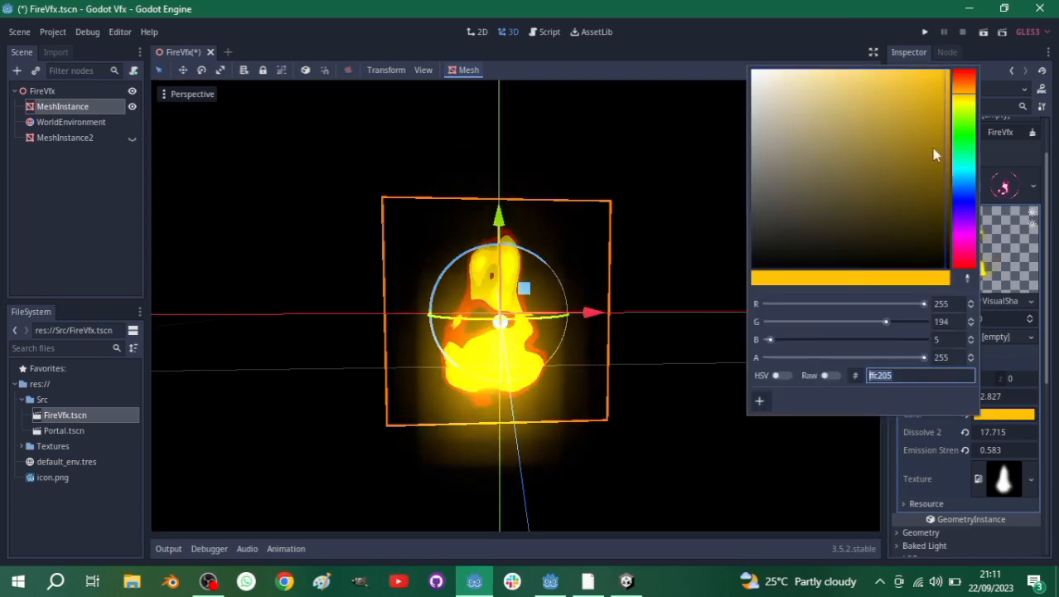
pyautogui.moveTo(957, 96); pyautogui.dragTo(965, 240)
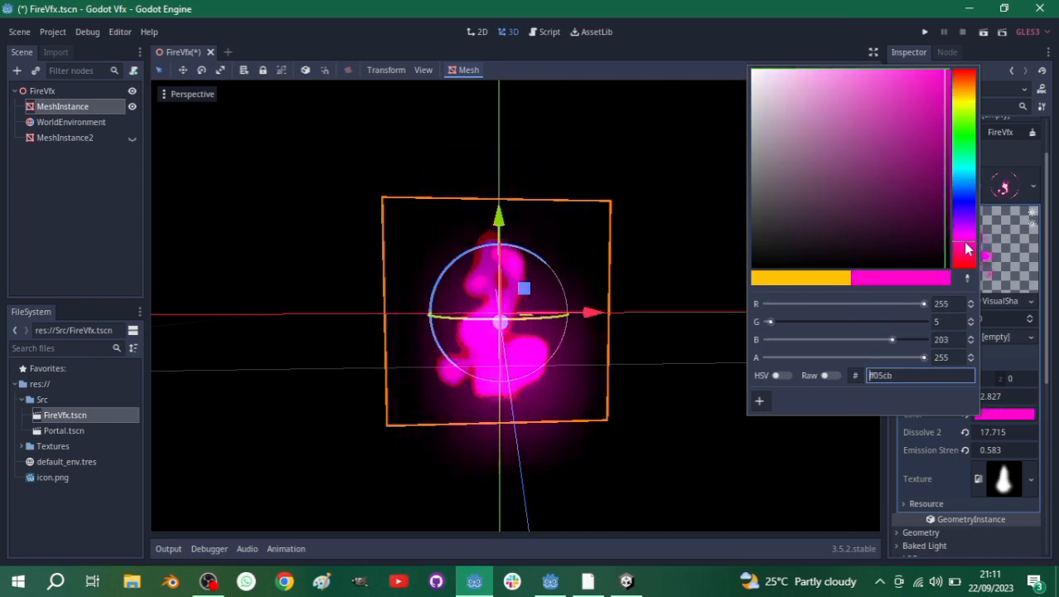
pyautogui.moveTo(909, 127)
pyautogui.mouseDown()
pyautogui.moveTo(904, 106)
pyautogui.moveTo(843, 130)
pyautogui.moveTo(840, 159)
pyautogui.moveTo(835, 116)
pyautogui.moveTo(880, 93)
pyautogui.moveTo(909, 94)
pyautogui.mouseUp()
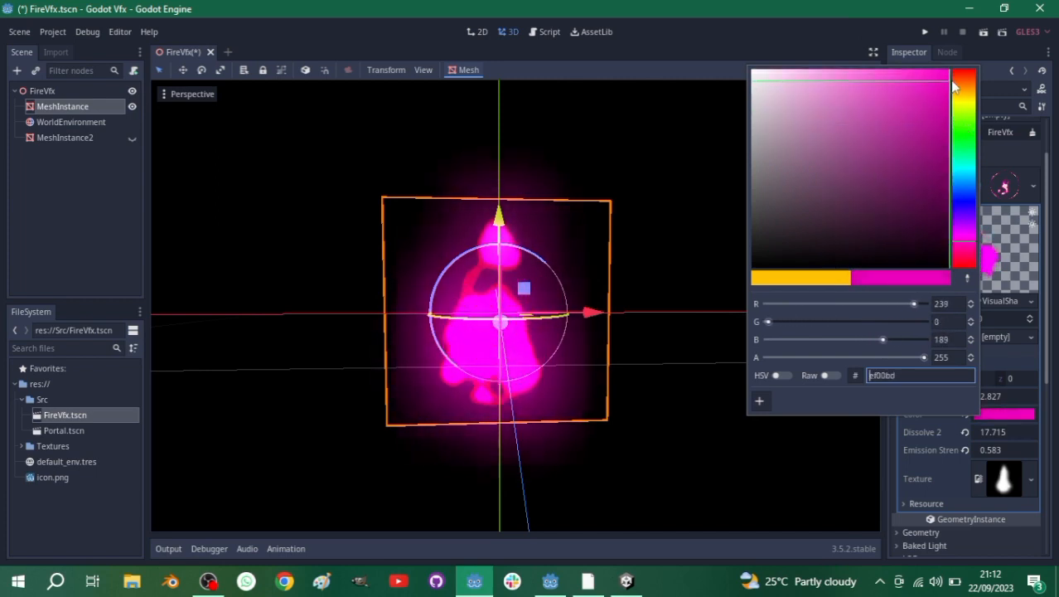
pyautogui.click(1028, 413)
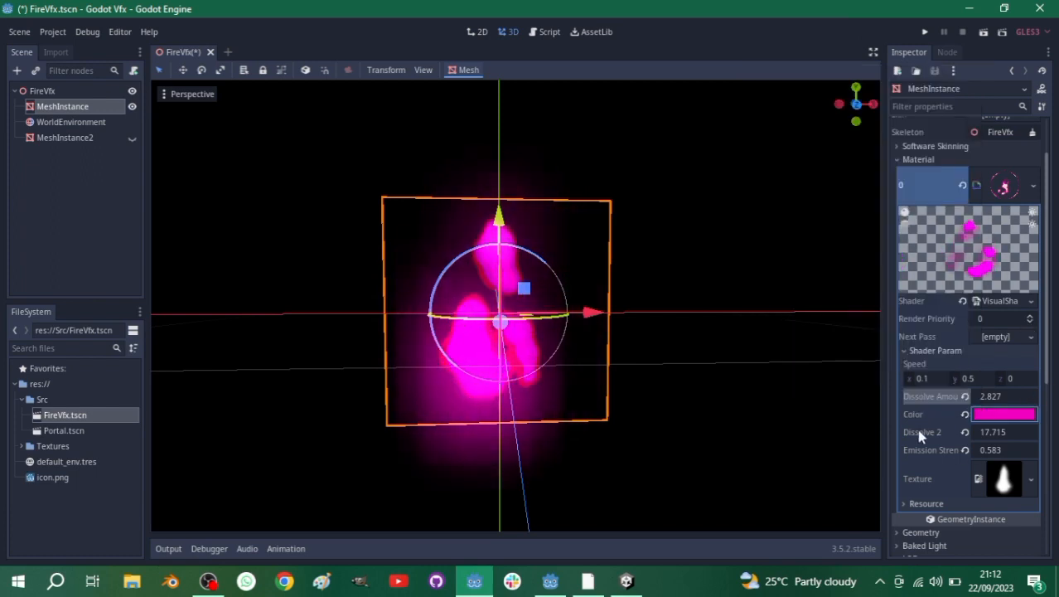
# - Replace the flame material's Texture parameter with FireMAsk.png from the Textures folder and look at the new flame shape up close
pyautogui.scroll(-4, 924, 414)
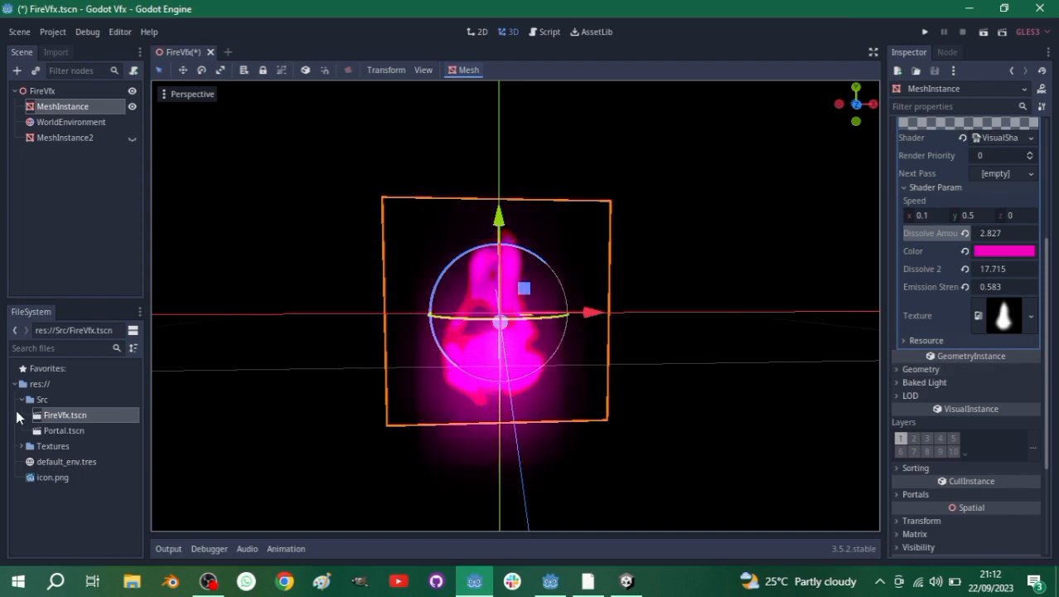
pyautogui.click(22, 448)
pyautogui.scroll(-1, 27, 452)
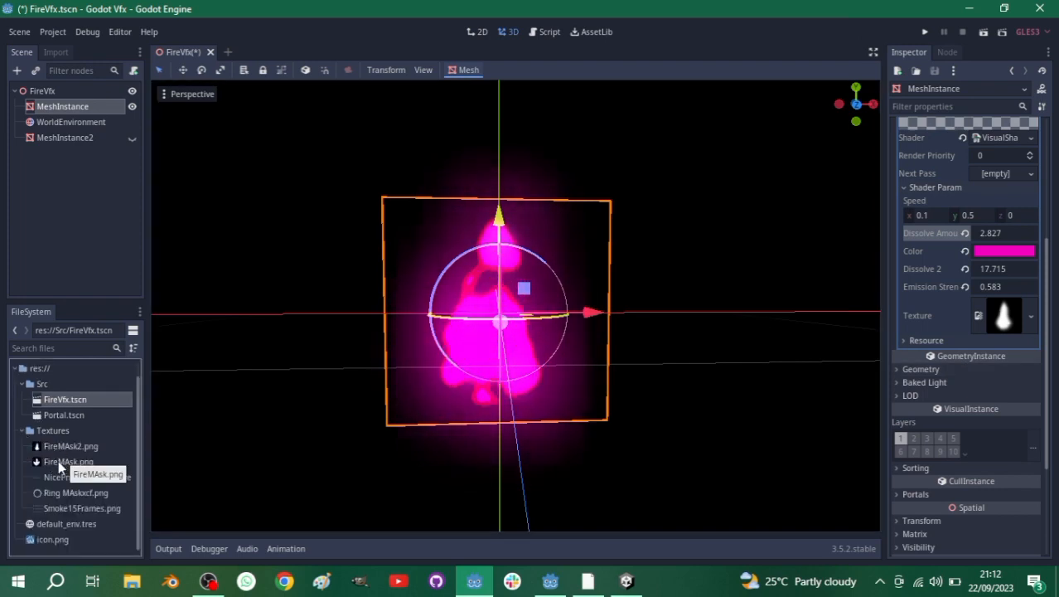
pyautogui.moveTo(57, 463); pyautogui.dragTo(994, 315)
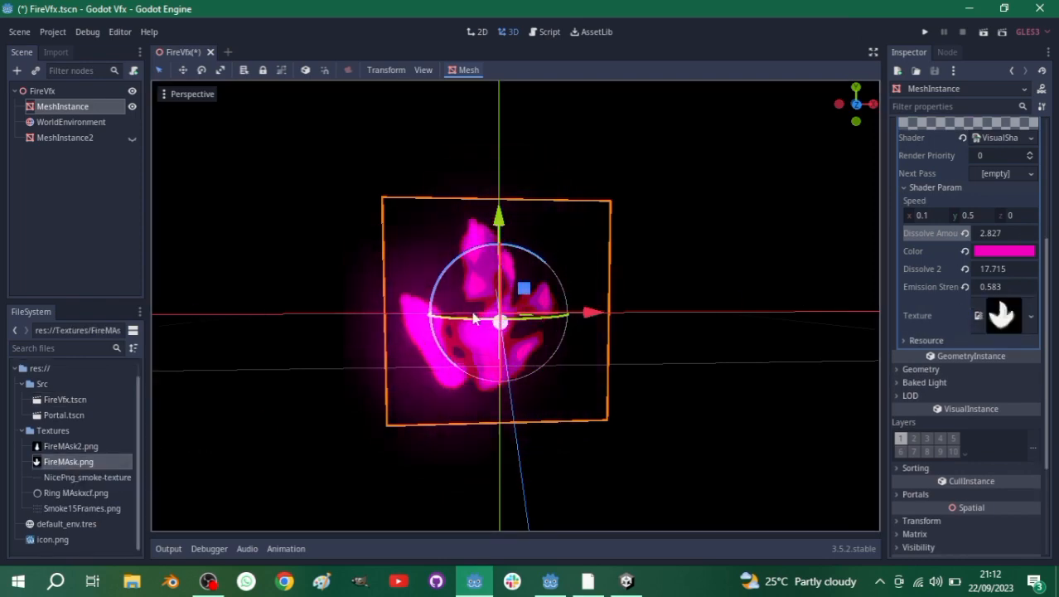
pyautogui.scroll(2, 439, 348)
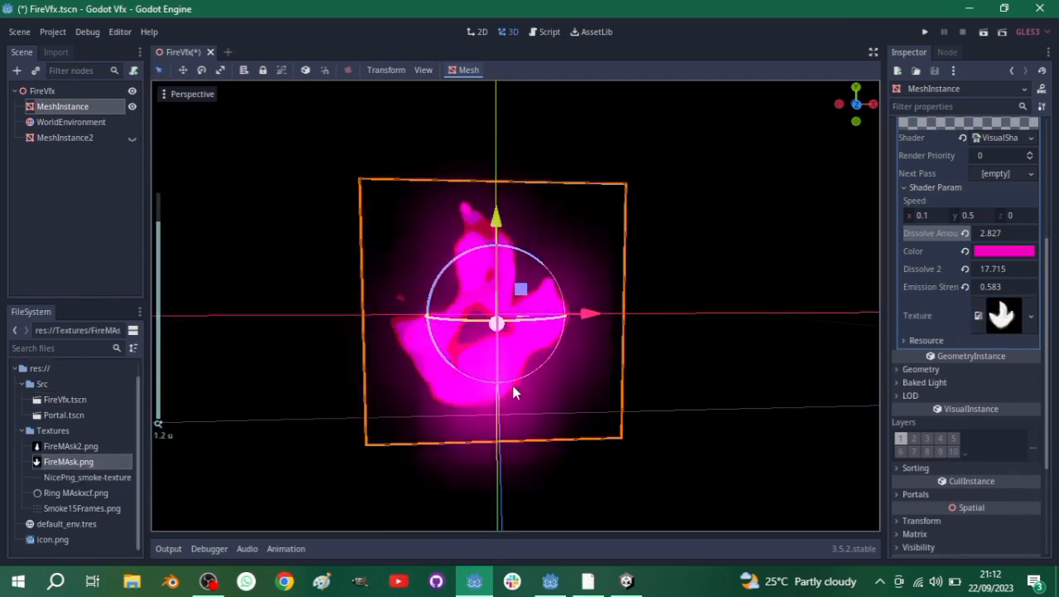
# - Switch back to the Vfx Stuff Godot 4 project and locate the flame Texture2D node's sampler2D input in the Fragment graph
pyautogui.click(547, 579)
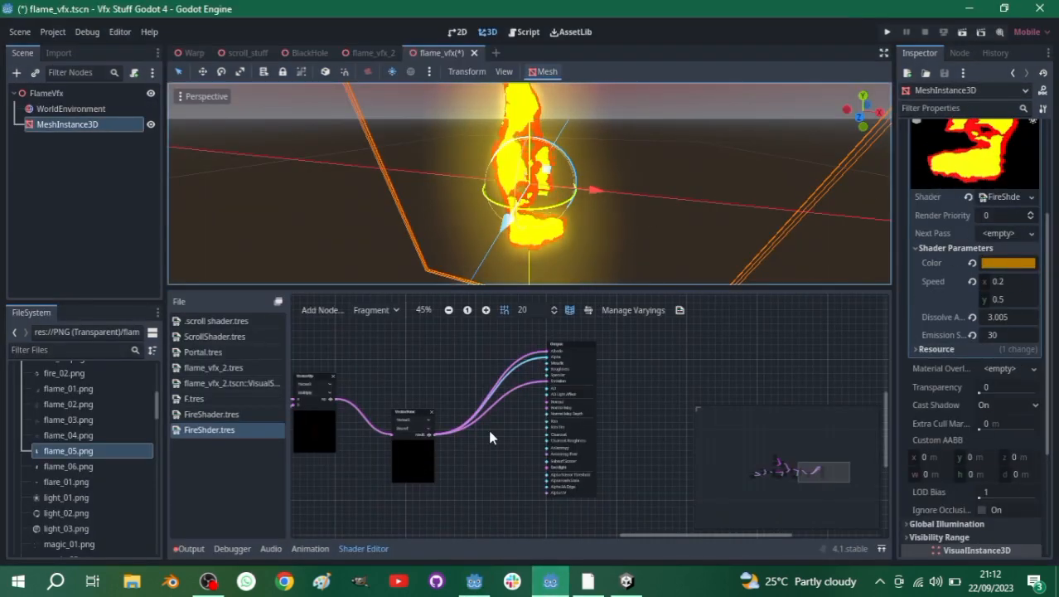
pyautogui.scroll(-3, 365, 354)
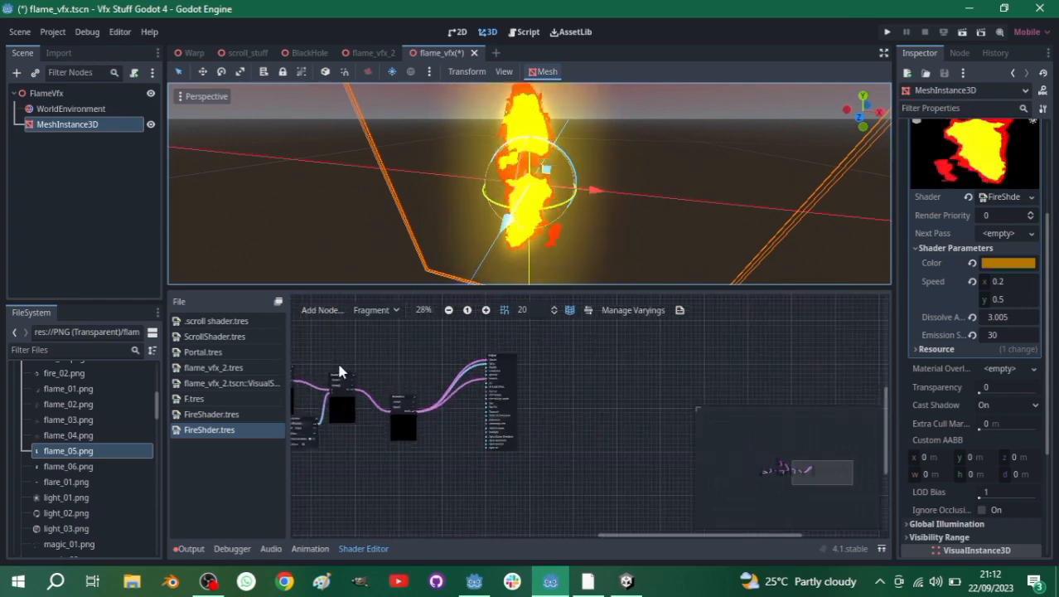
pyautogui.moveTo(424, 361); pyautogui.dragTo(613, 391, button='middle')
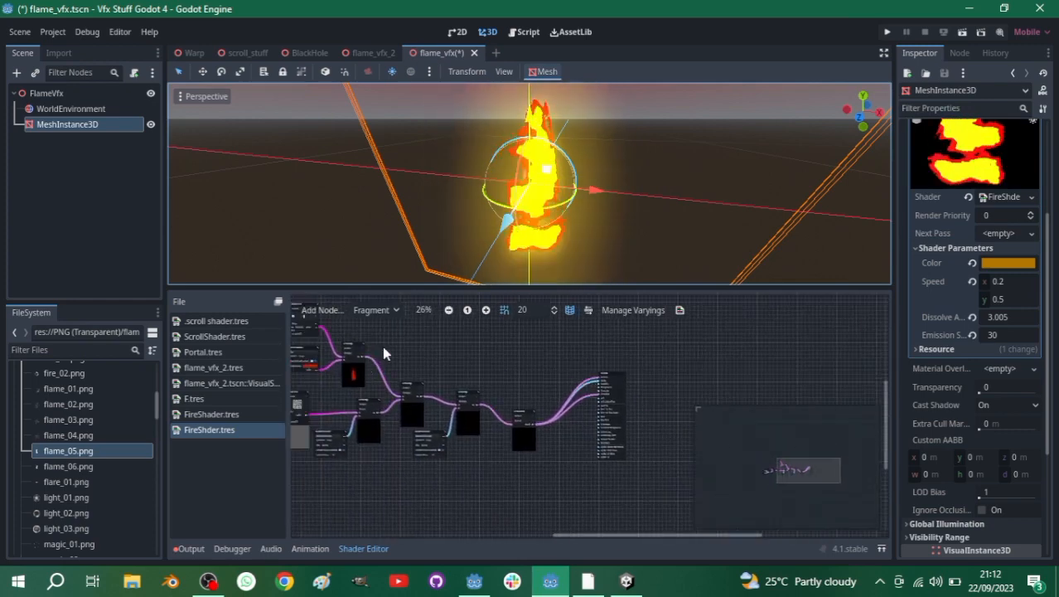
pyautogui.scroll(1, 383, 351)
pyautogui.scroll(-2, 478, 371)
pyautogui.scroll(1, 415, 339)
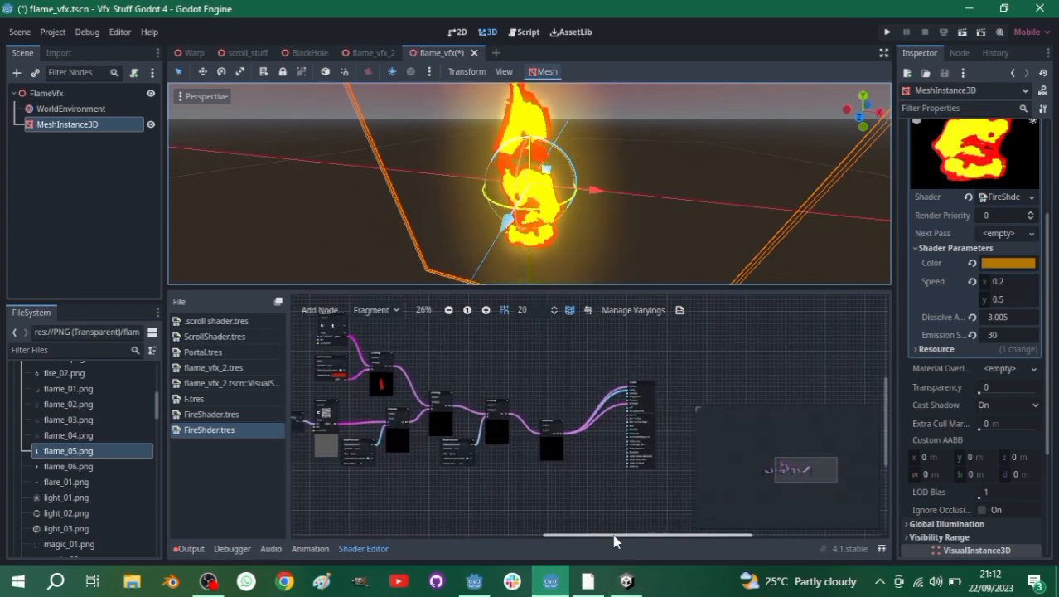
pyautogui.moveTo(614, 536); pyautogui.dragTo(516, 506)
pyautogui.scroll(2, 583, 348)
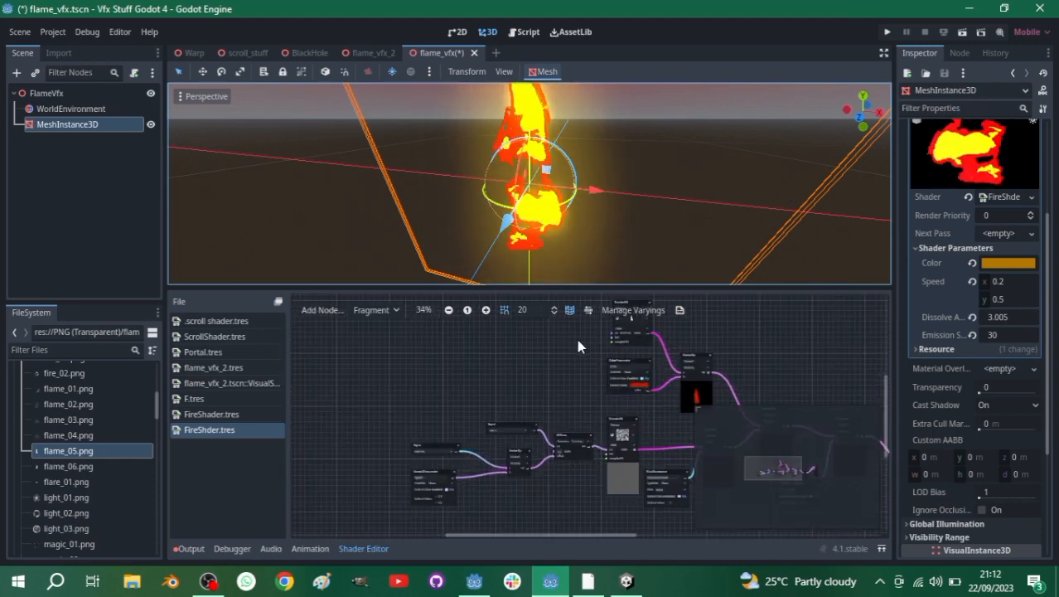
pyautogui.scroll(1, 493, 378)
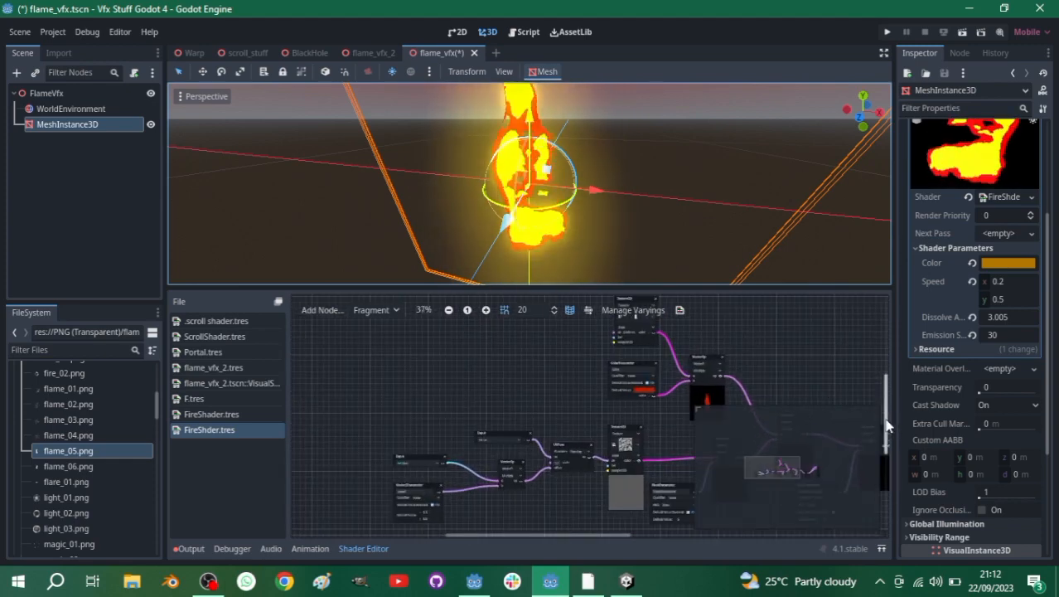
pyautogui.moveTo(886, 425); pyautogui.dragTo(882, 408)
pyautogui.scroll(3, 547, 414)
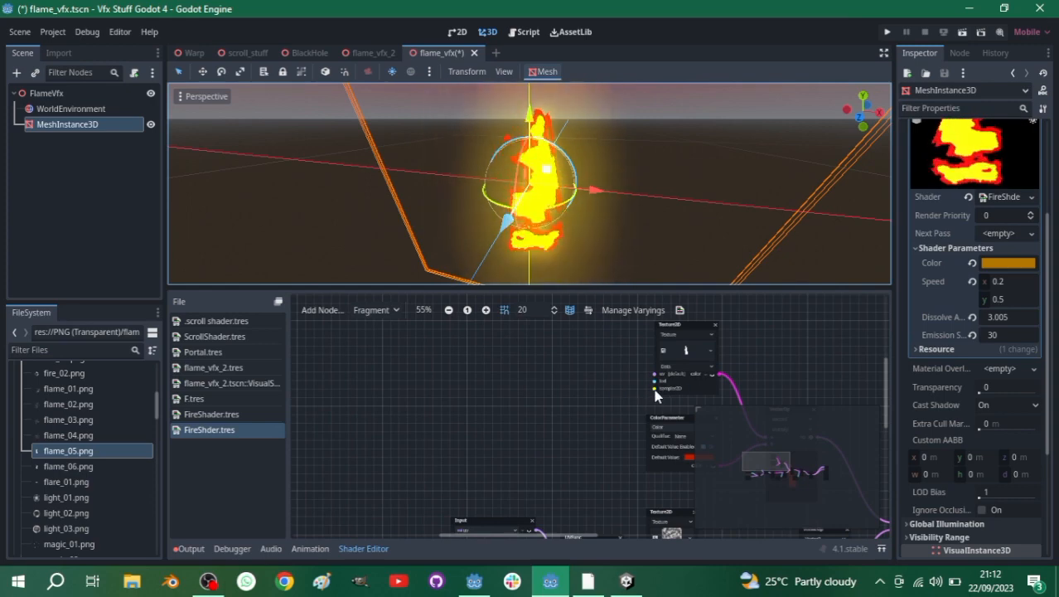
pyautogui.scroll(5, 649, 398)
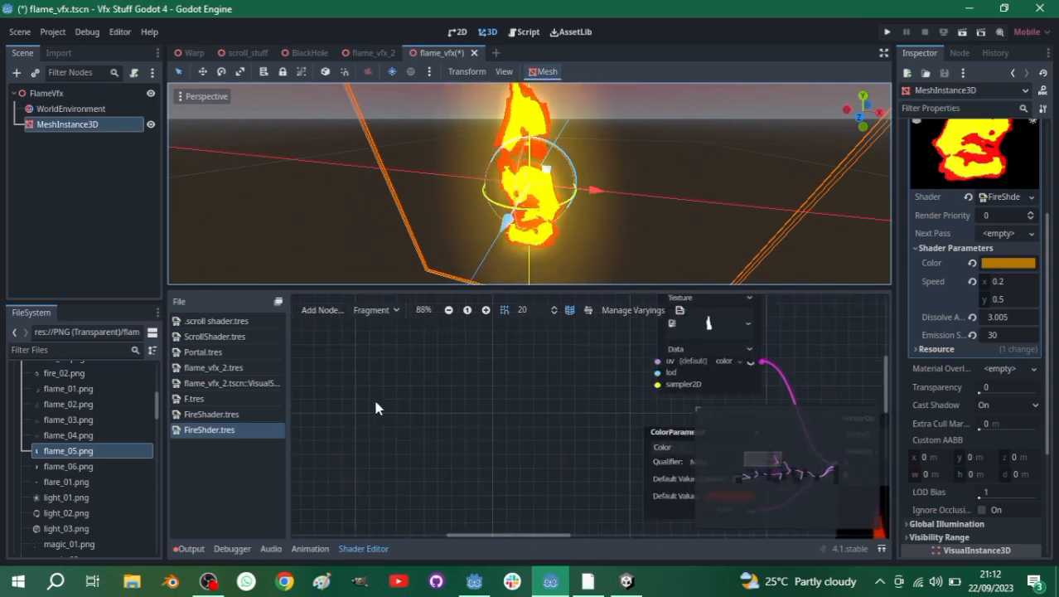
pyautogui.moveTo(376, 402); pyautogui.dragTo(347, 427, button='middle')
pyautogui.scroll(1, 432, 426)
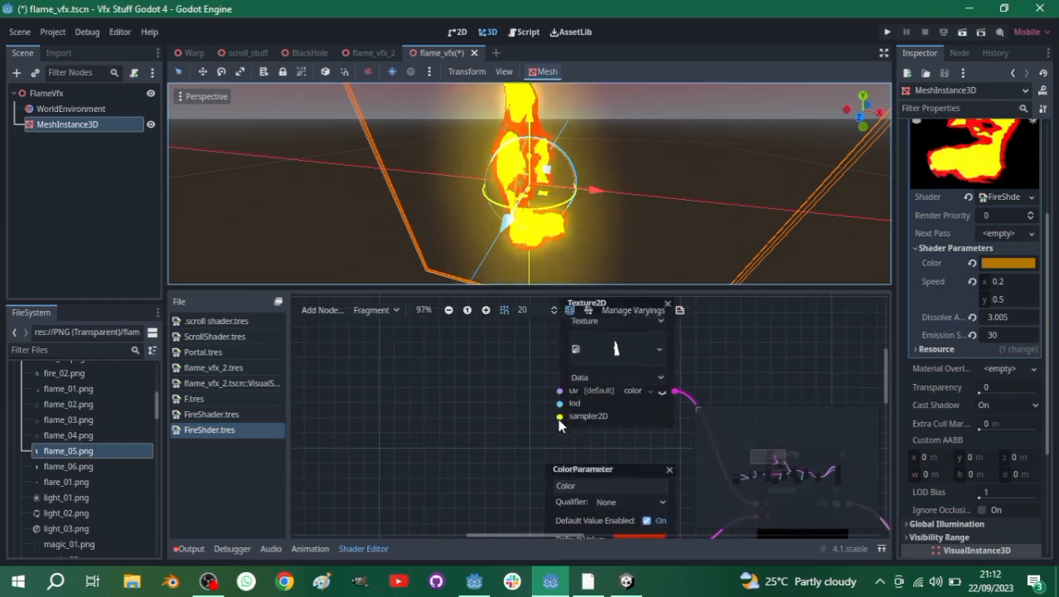
# - Add a Texture2DParameter node connected to the flame Texture2D node's sampler2D input and place it clear of the neighbouring nodes
pyautogui.moveTo(405, 398); pyautogui.dragTo(404, 396)
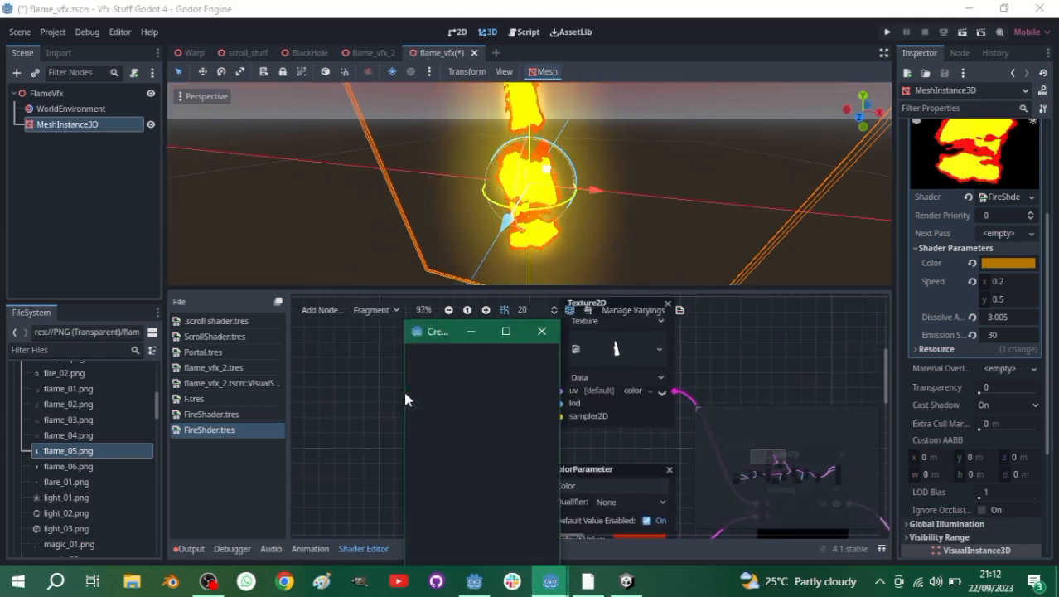
pyautogui.write('text')
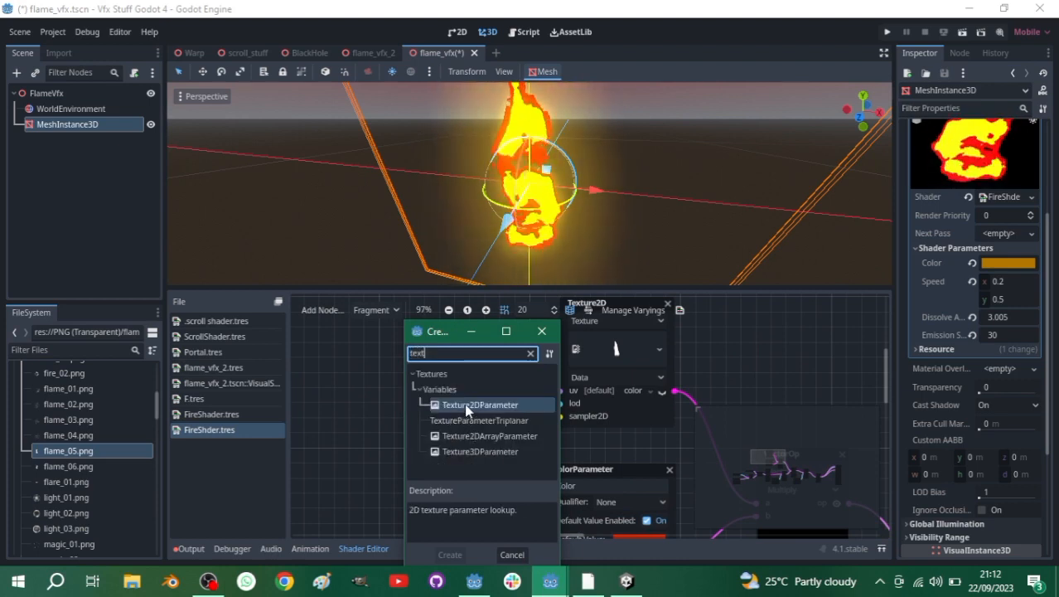
pyautogui.press('Escape')
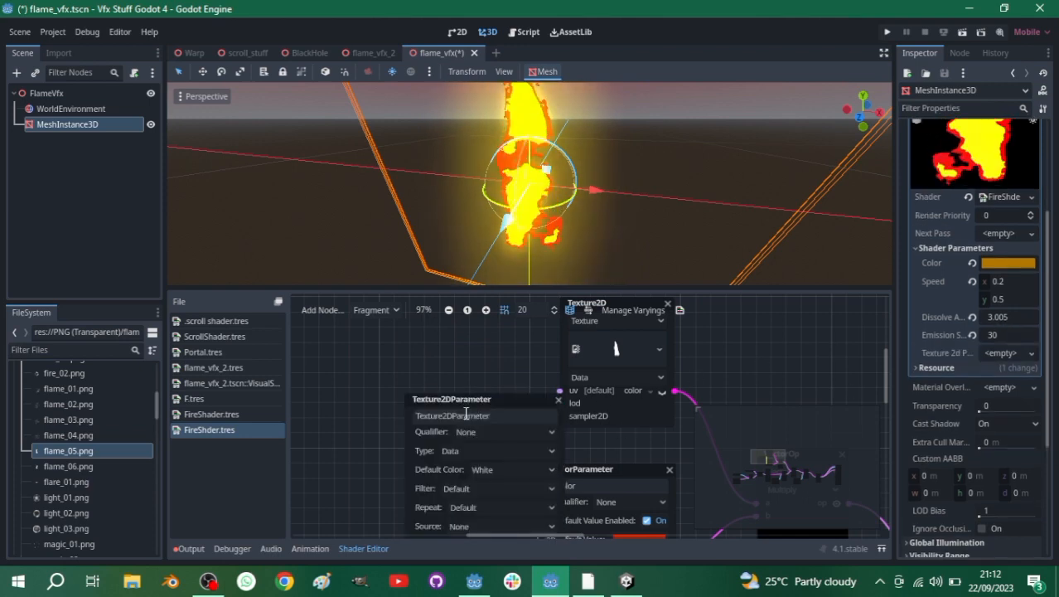
pyautogui.scroll(-1, 495, 395)
pyautogui.moveTo(494, 395); pyautogui.dragTo(381, 372)
pyautogui.scroll(-2, 443, 376)
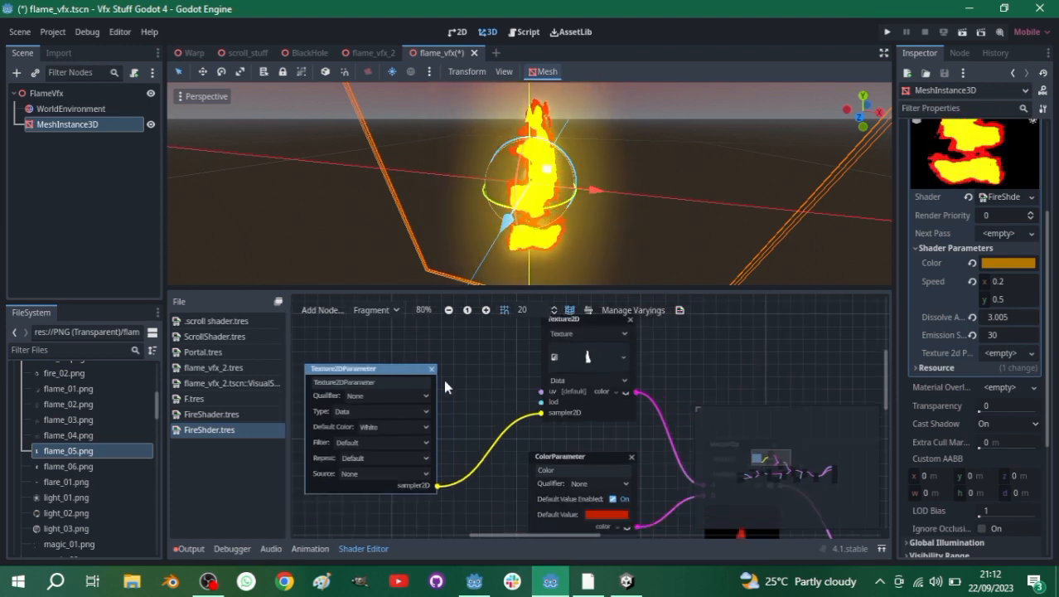
# - Assign dirt_03.png to the flame material's new texture shader parameter
pyautogui.scroll(3, 62, 457)
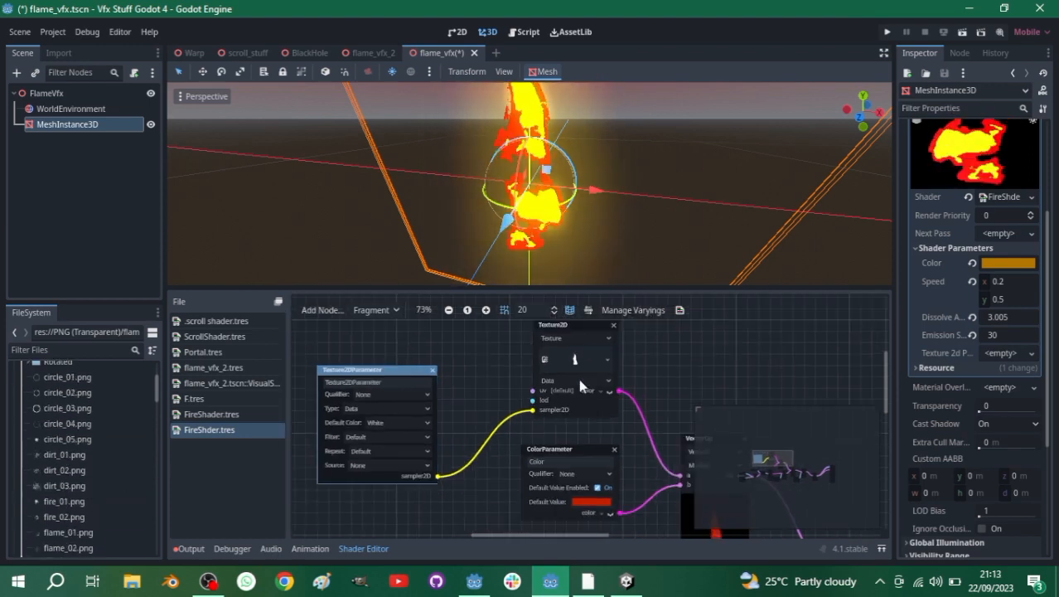
pyautogui.click(56, 485)
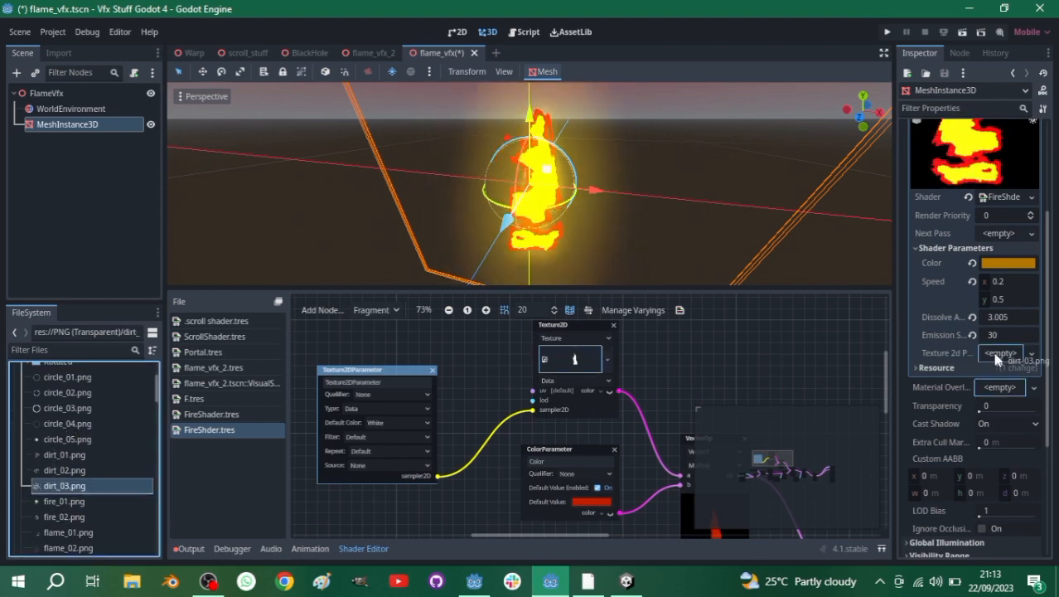
pyautogui.moveTo(997, 358); pyautogui.dragTo(997, 358)
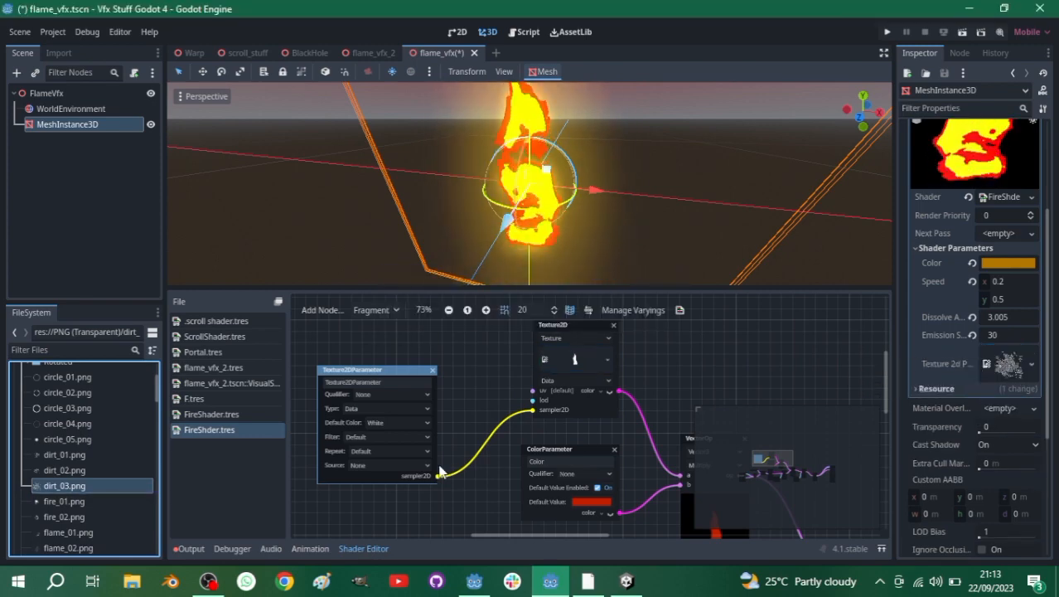
# - Rename the Texture2DParameter node's parameter to Texture
pyautogui.scroll(3, 737, 398)
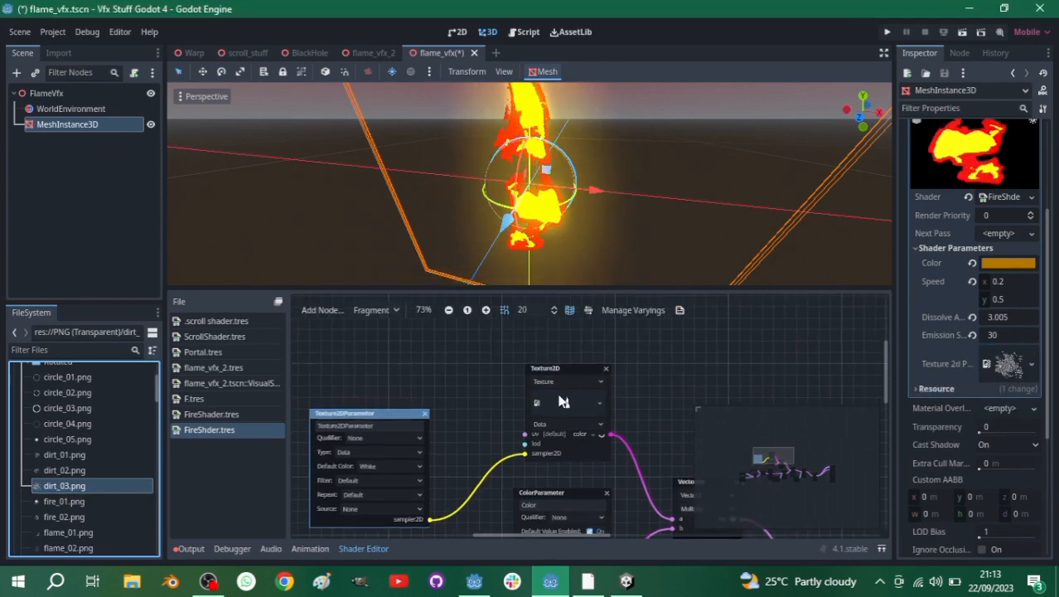
pyautogui.scroll(-2, 792, 374)
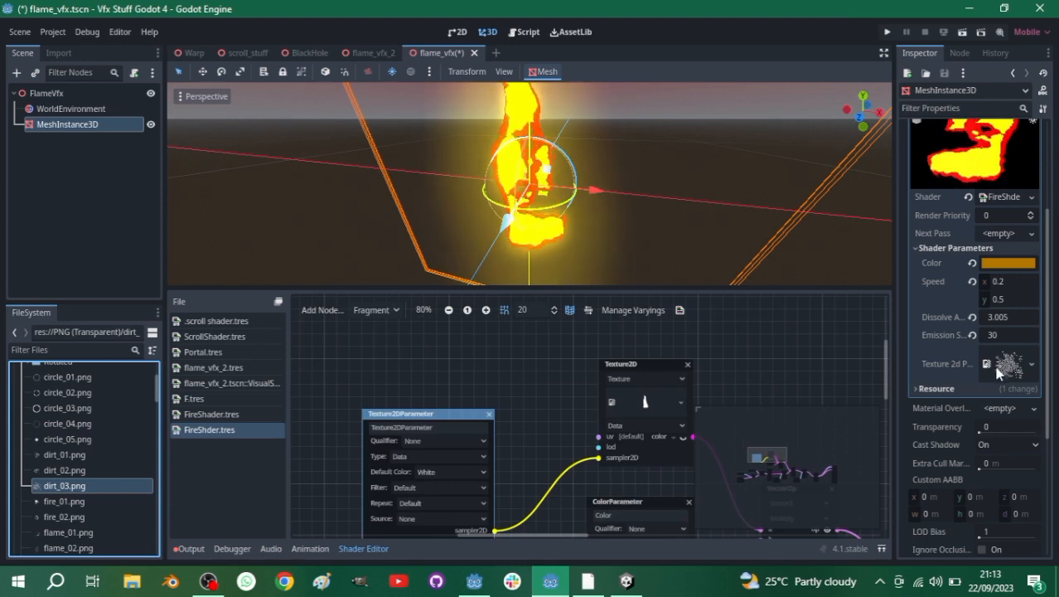
pyautogui.scroll(3, 472, 434)
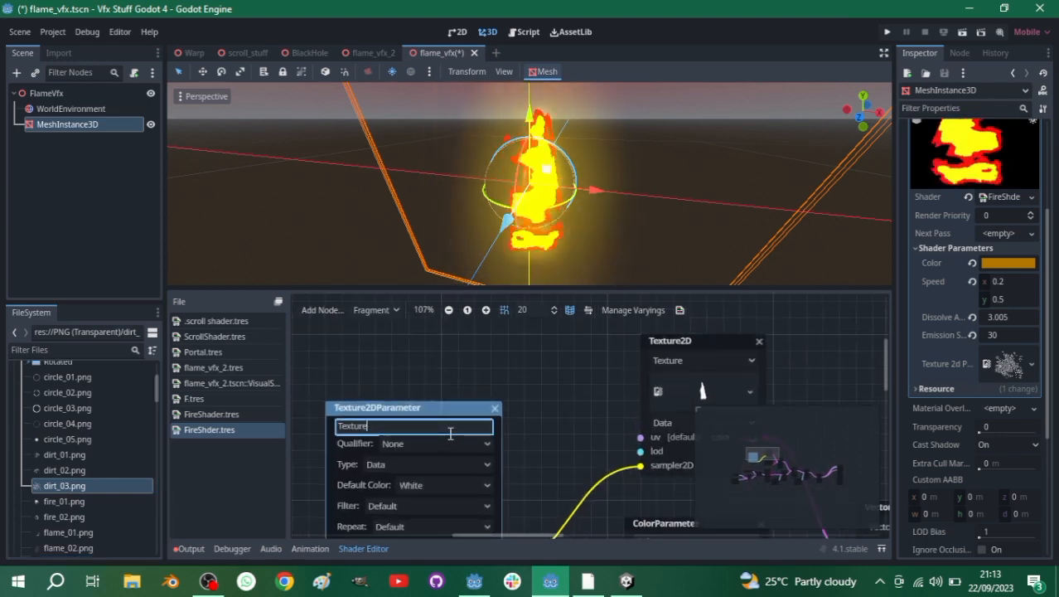
pyautogui.click(535, 373)
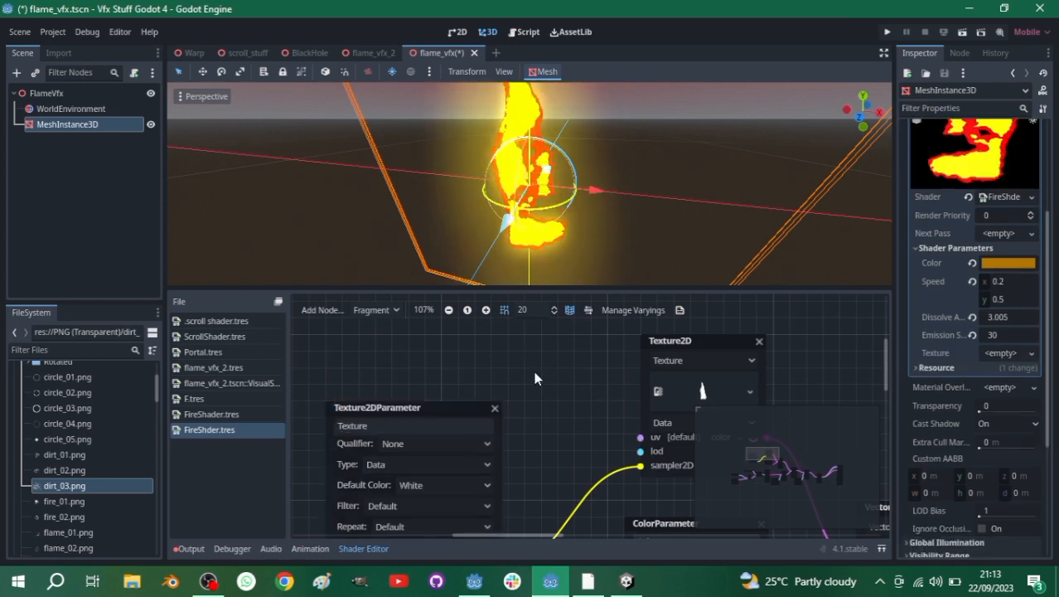
# - Set the flame Texture2D node's source to SamplerPort so it reads from the connected texture parameter
pyautogui.moveTo(578, 373); pyautogui.dragTo(486, 368, button='middle')
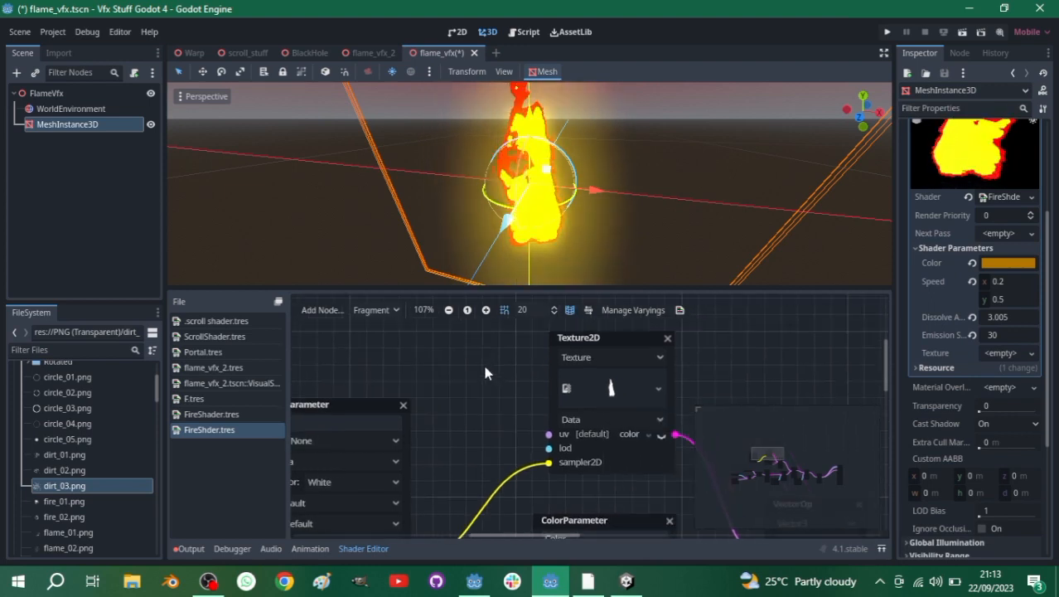
pyautogui.click(597, 342)
pyautogui.click(588, 362)
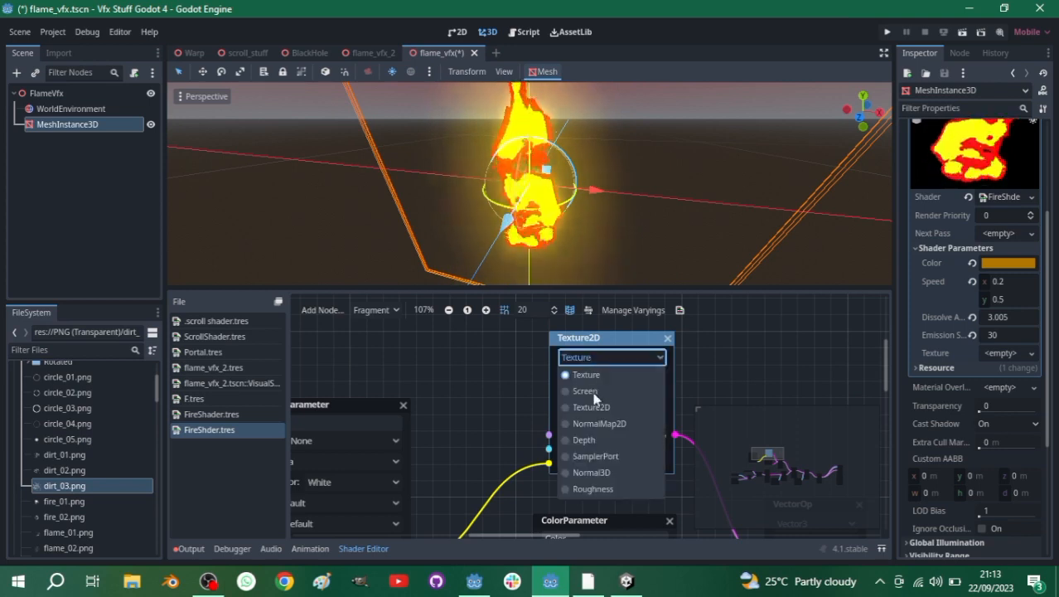
pyautogui.click(551, 424)
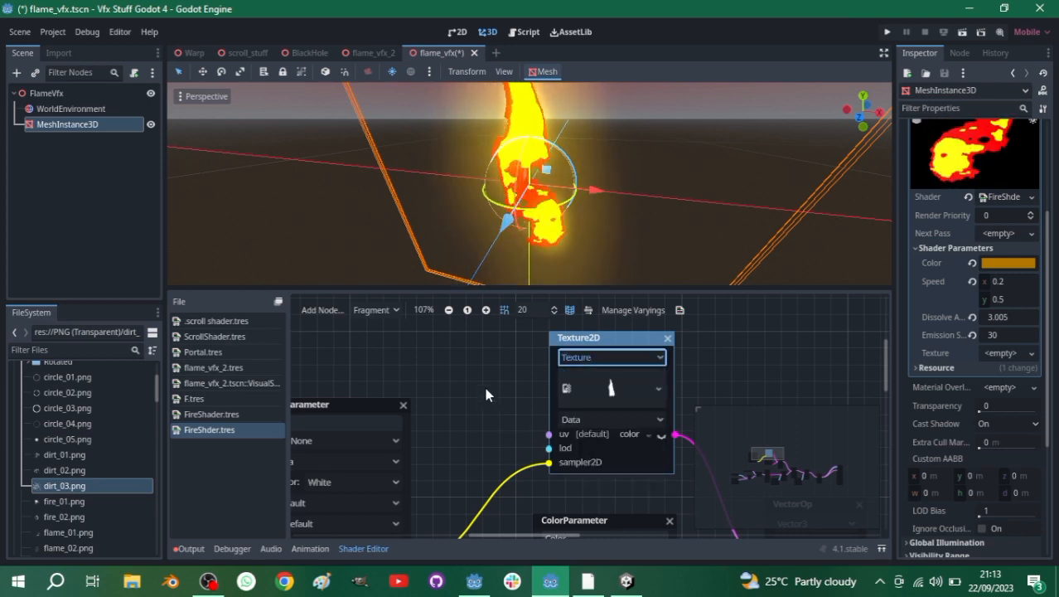
pyautogui.hotkey('ctrl', 'z')
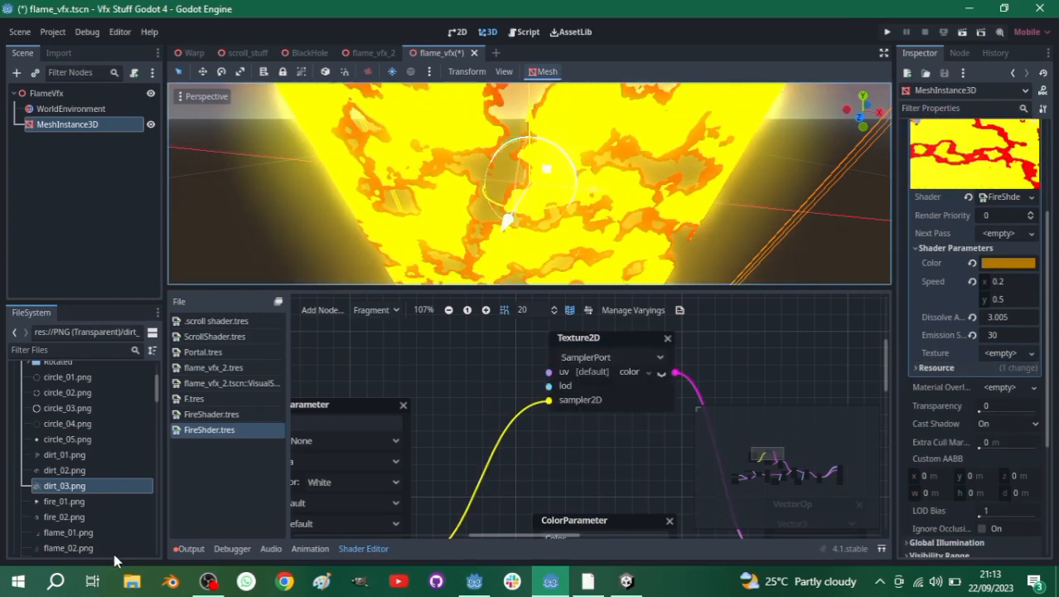
# - Assign fire_01.png to the flame material's Texture shader parameter
pyautogui.moveTo(58, 497); pyautogui.dragTo(1004, 363)
pyautogui.scroll(-5, 522, 197)
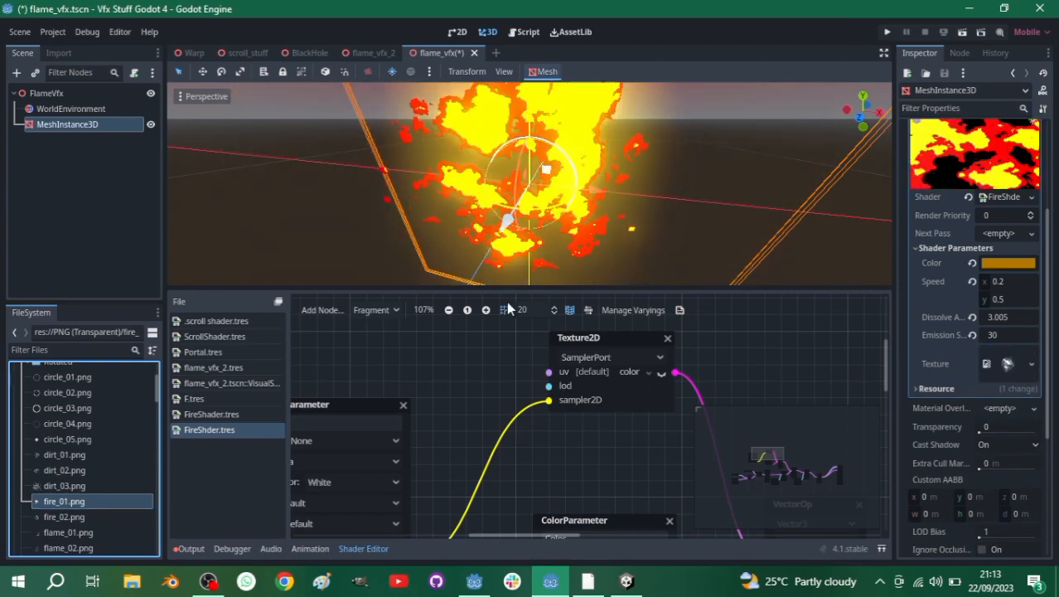
# - Try fire_02.png as the flame material's Texture shader parameter
pyautogui.moveTo(522, 196); pyautogui.dragTo(543, 174, button='middle')
pyautogui.scroll(-2, 55, 456)
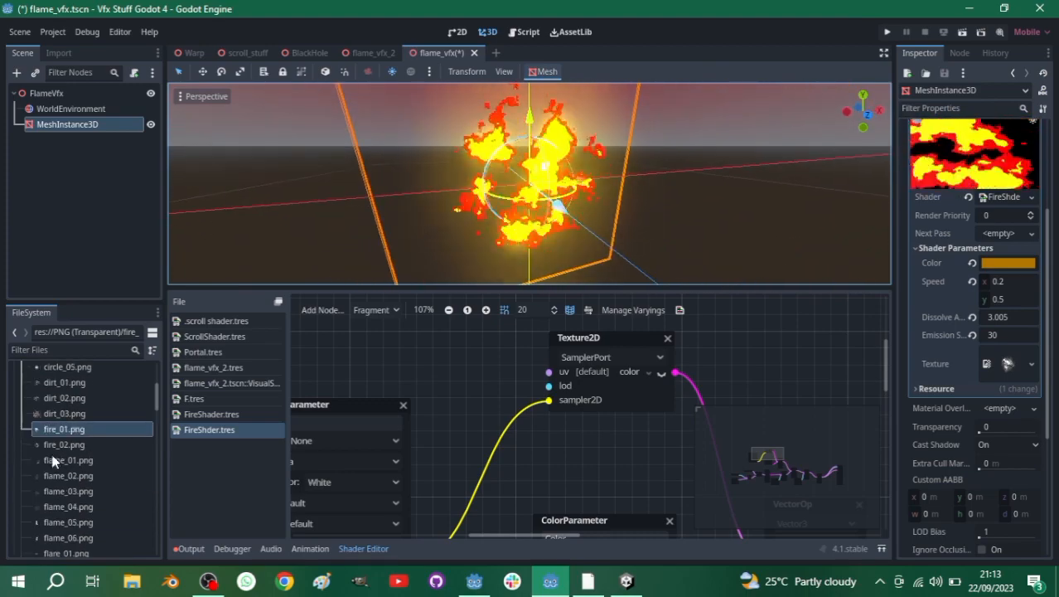
pyautogui.click(55, 445)
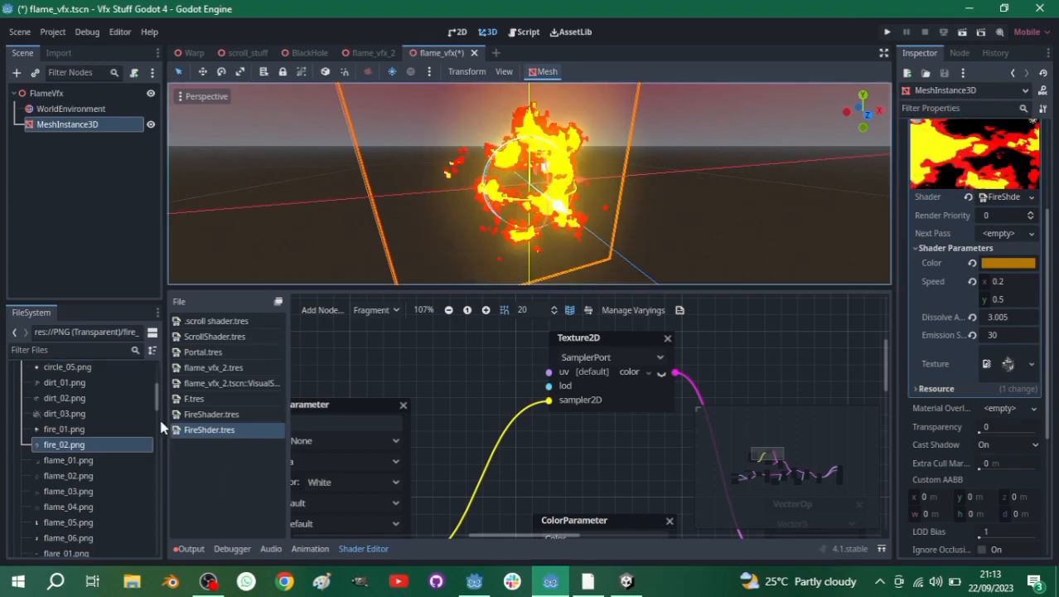
# - Try circle_03.png as the flame material's Texture parameter and check the ring-shaped flame from several angles
pyautogui.scroll(-2, 57, 471)
pyautogui.scroll(6, 57, 464)
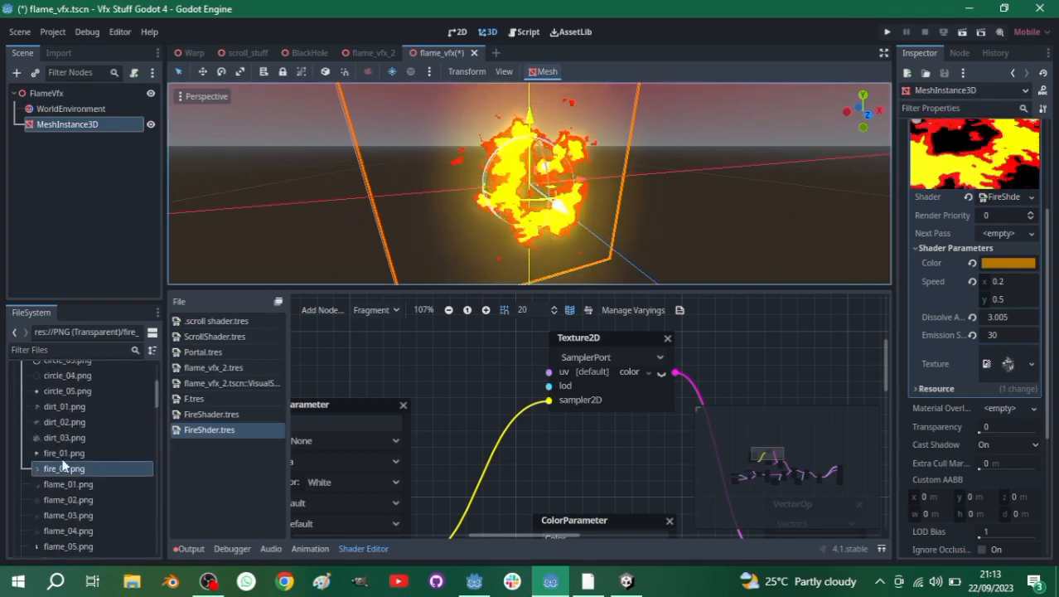
pyautogui.click(59, 480)
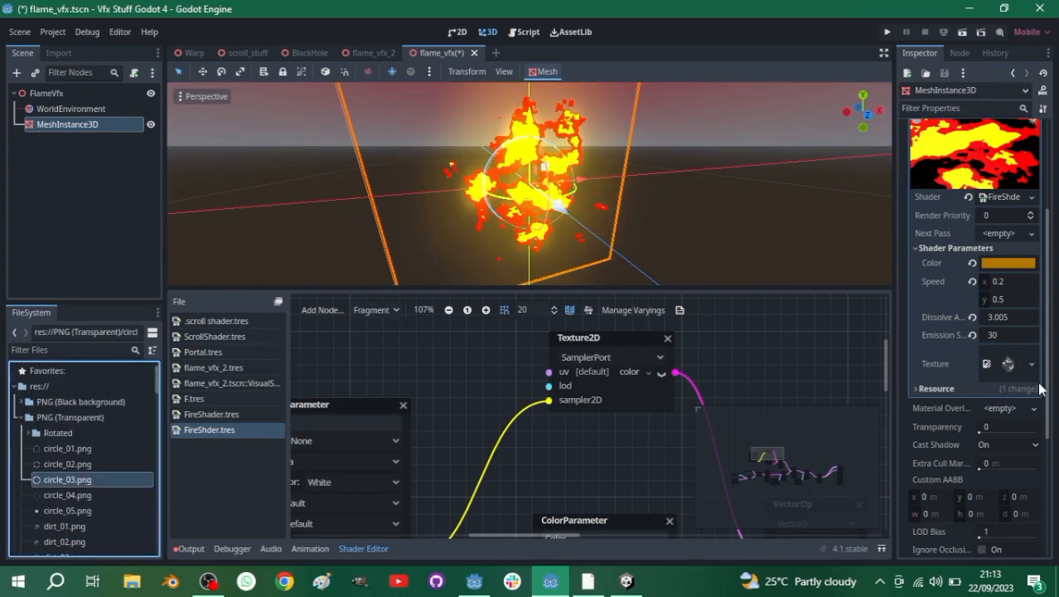
pyautogui.moveTo(1007, 366); pyautogui.dragTo(1007, 365)
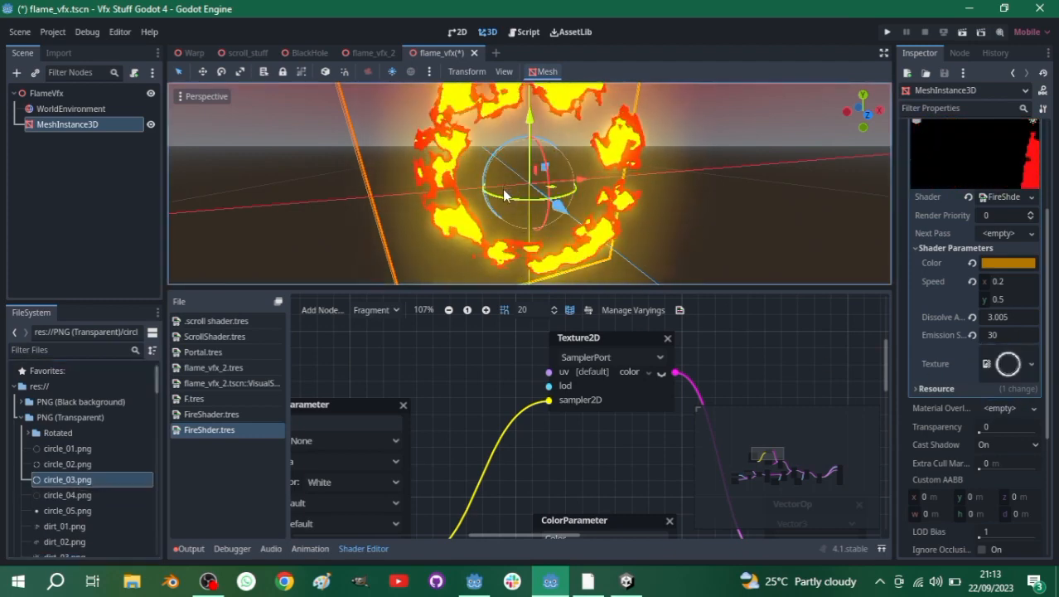
pyautogui.scroll(-3, 530, 179)
pyautogui.scroll(5, 566, 196)
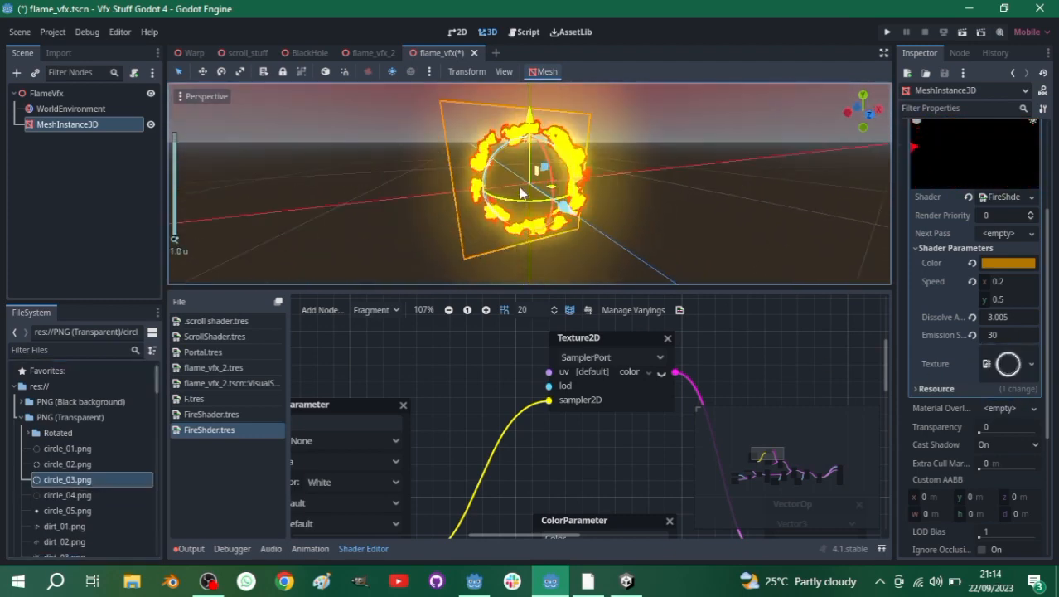
pyautogui.moveTo(565, 192); pyautogui.dragTo(530, 174, button='middle')
pyautogui.scroll(-6, 516, 156)
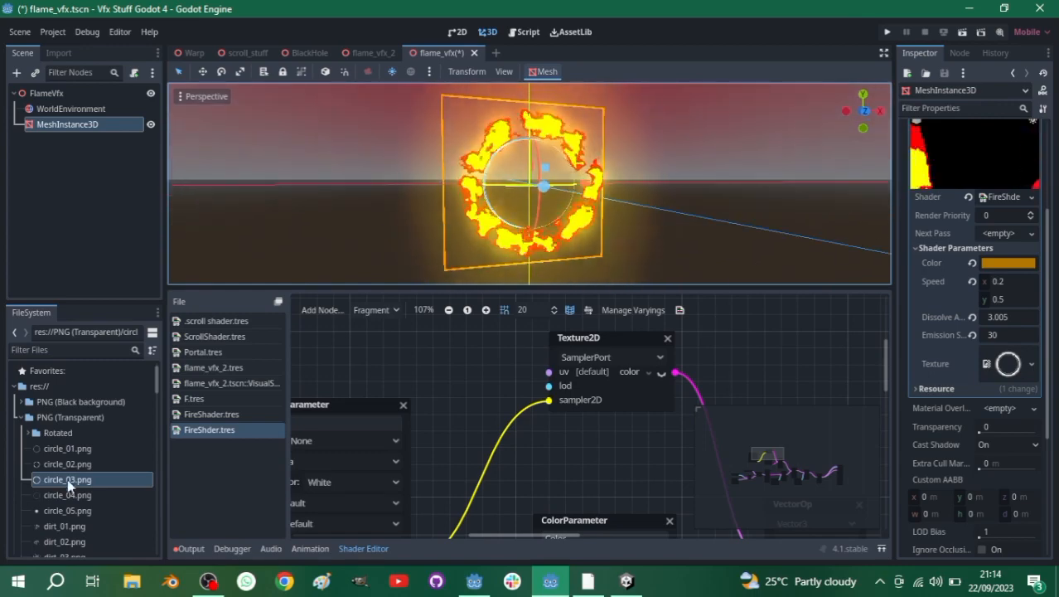
# - Try circle_01.png and magic_03.png in turn as the flame material's Texture parameter
pyautogui.click(64, 450)
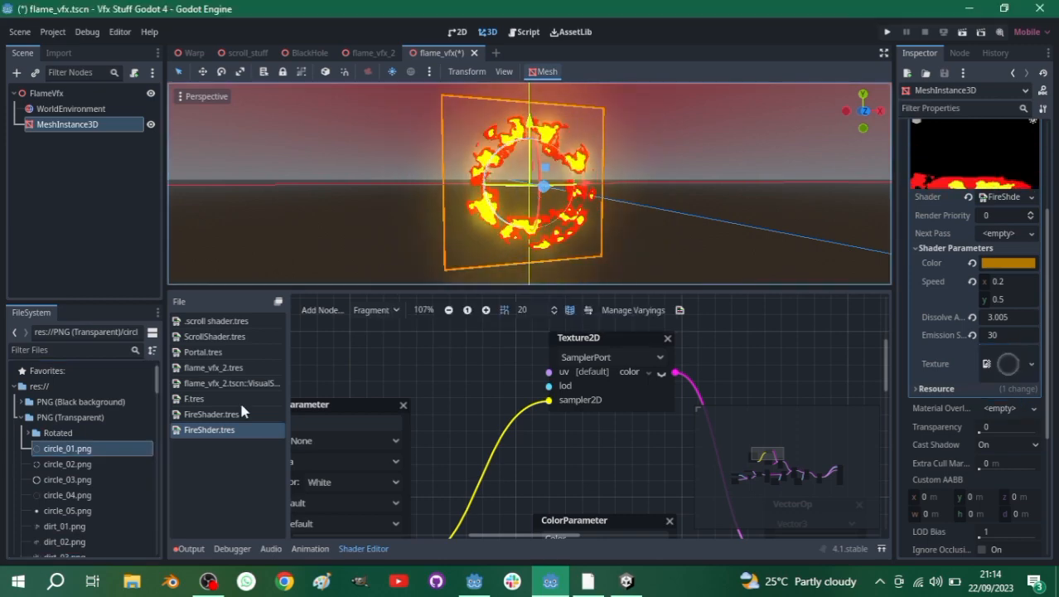
pyautogui.scroll(-10, 75, 497)
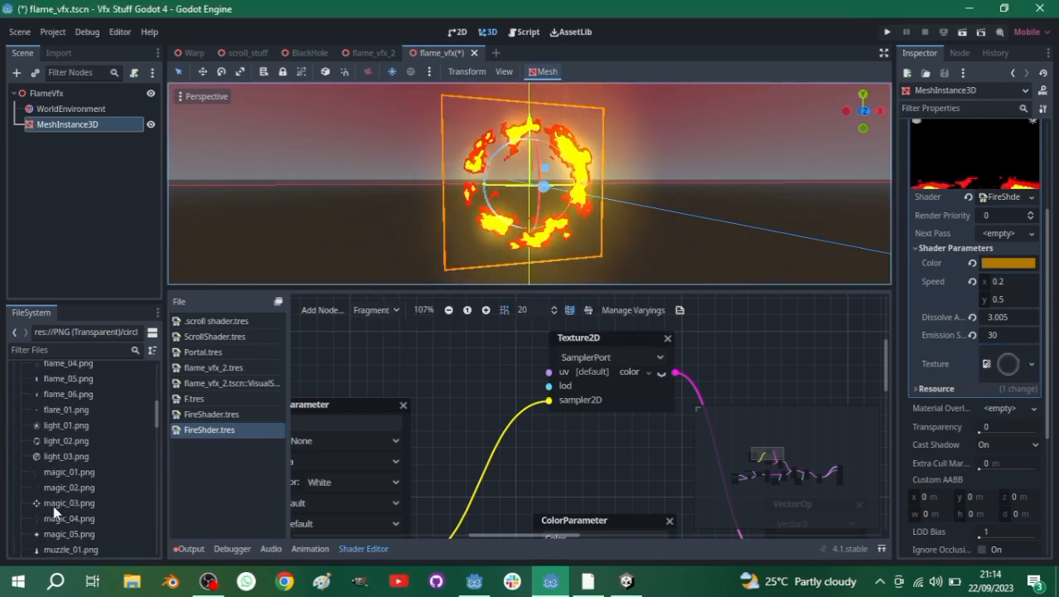
pyautogui.scroll(-2, 53, 505)
pyautogui.click(55, 455)
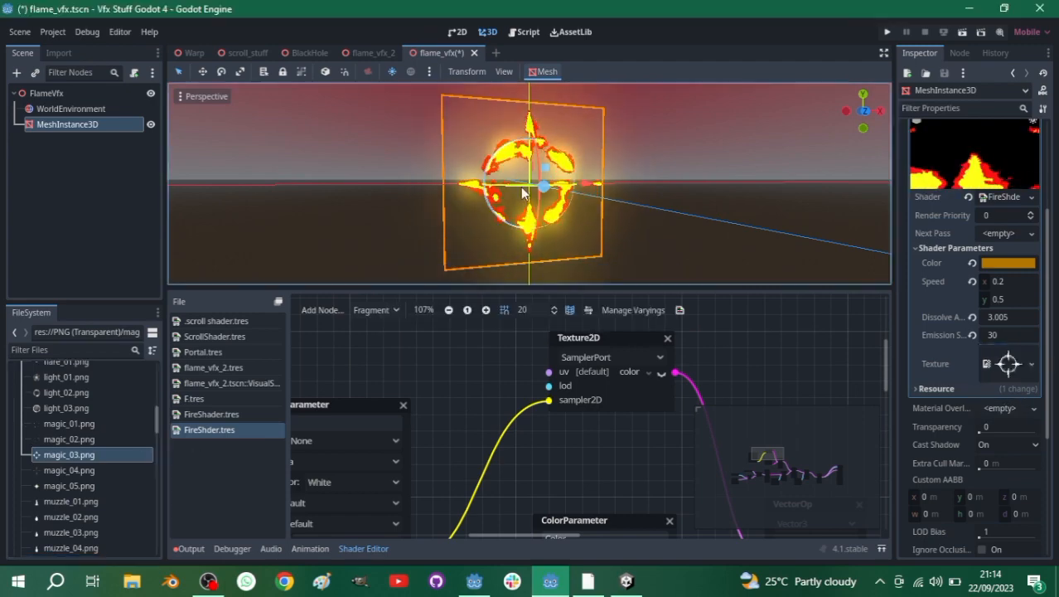
pyautogui.scroll(4, 523, 190)
pyautogui.scroll(-5, 524, 190)
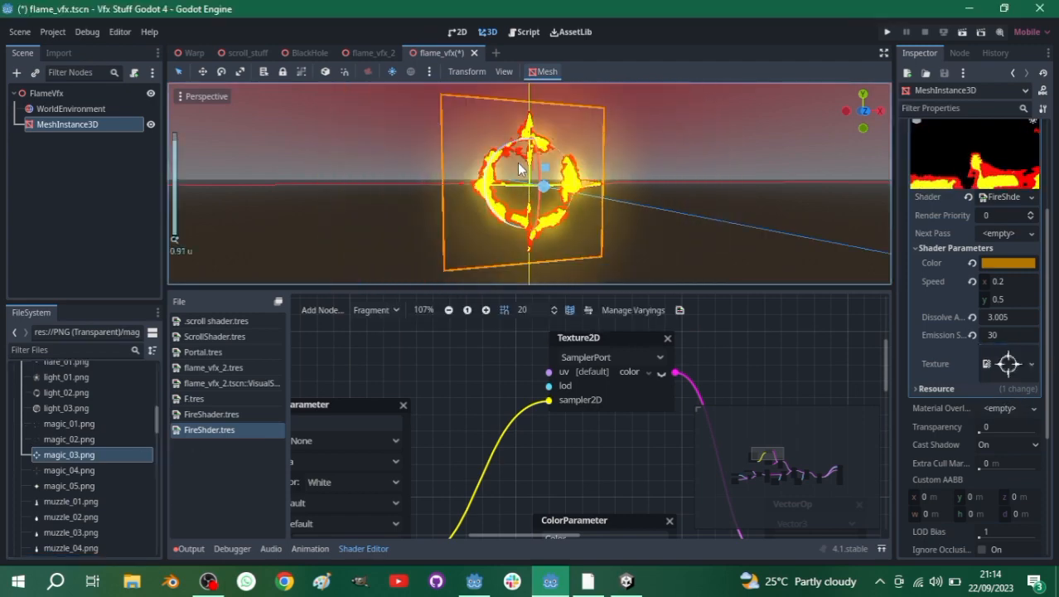
# - Try slash_04.png as the flame material's Texture parameter and inspect the slash-shaped flame up close
pyautogui.scroll(-6, 56, 491)
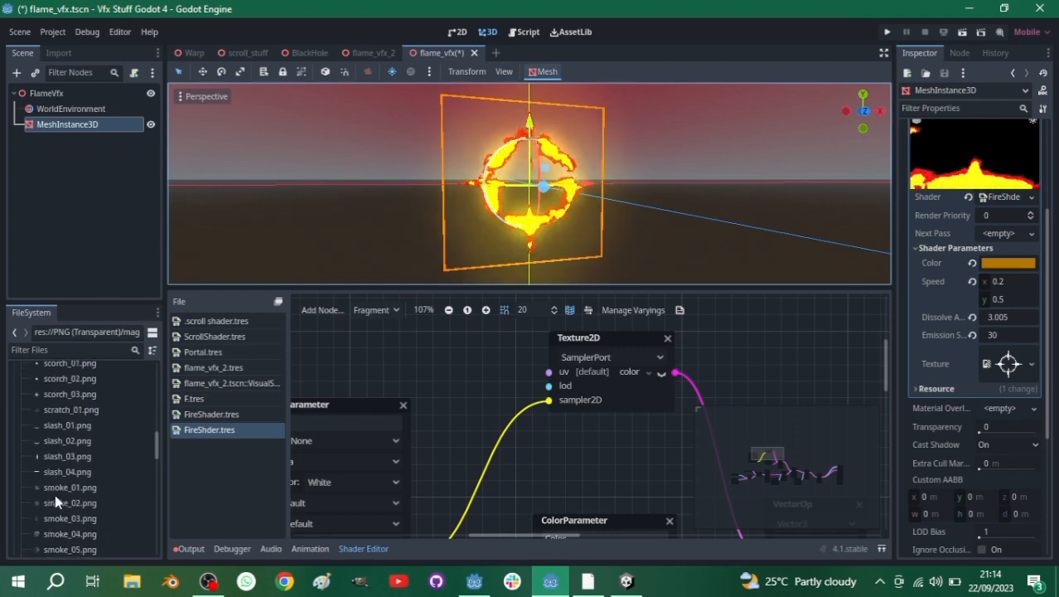
pyautogui.click(55, 475)
pyautogui.moveTo(991, 361); pyautogui.dragTo(998, 363)
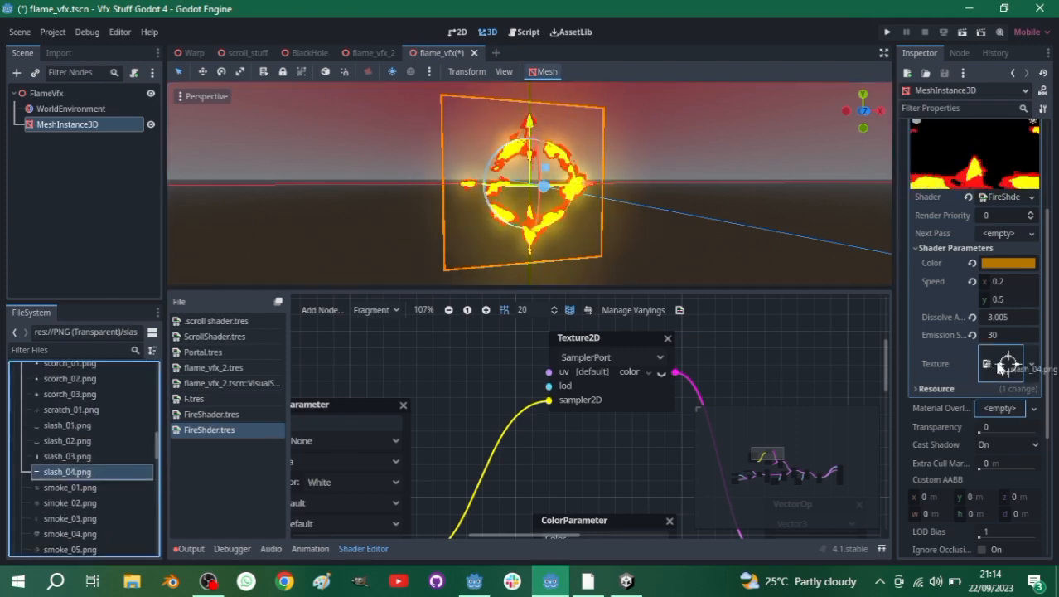
pyautogui.scroll(3, 553, 181)
pyautogui.scroll(2, 552, 181)
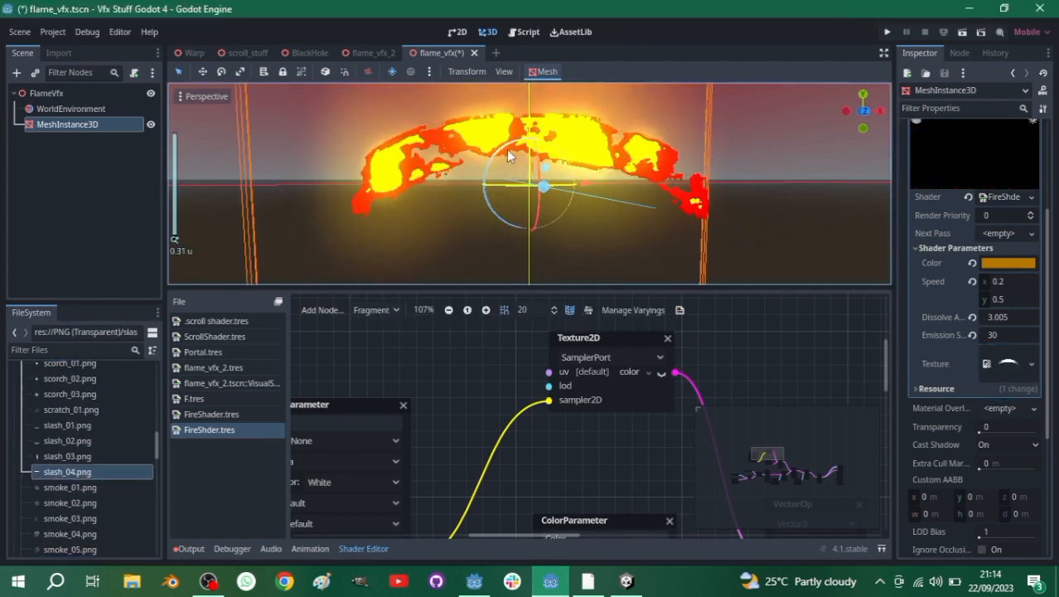
pyautogui.scroll(-3, 448, 182)
pyautogui.scroll(-2, 95, 497)
# - Assign star_09.png to the flame material's Texture parameter and save the flame_vfx scene
pyautogui.scroll(-4, 96, 497)
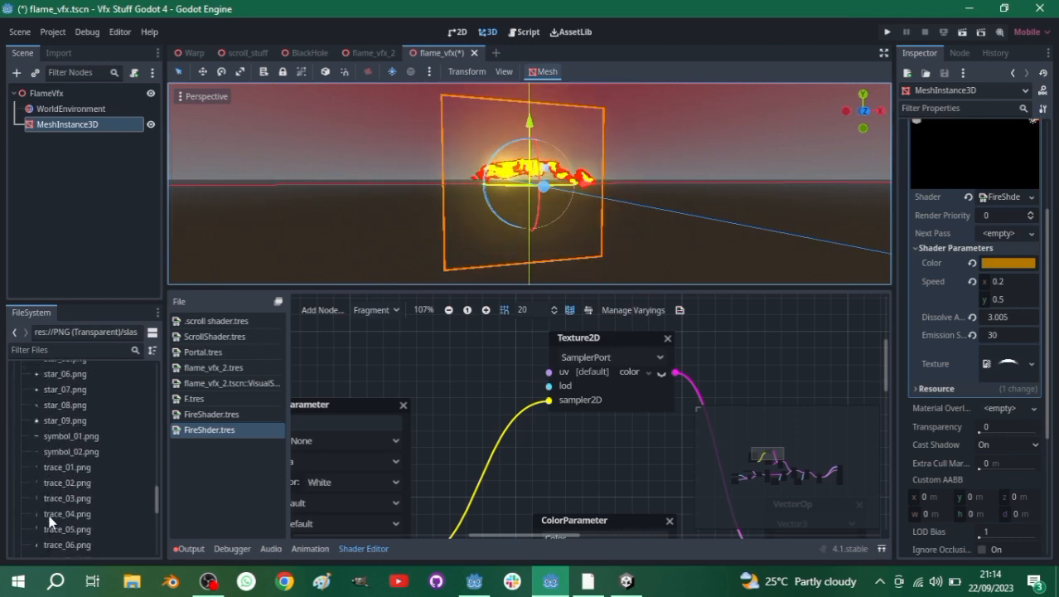
pyautogui.click(46, 419)
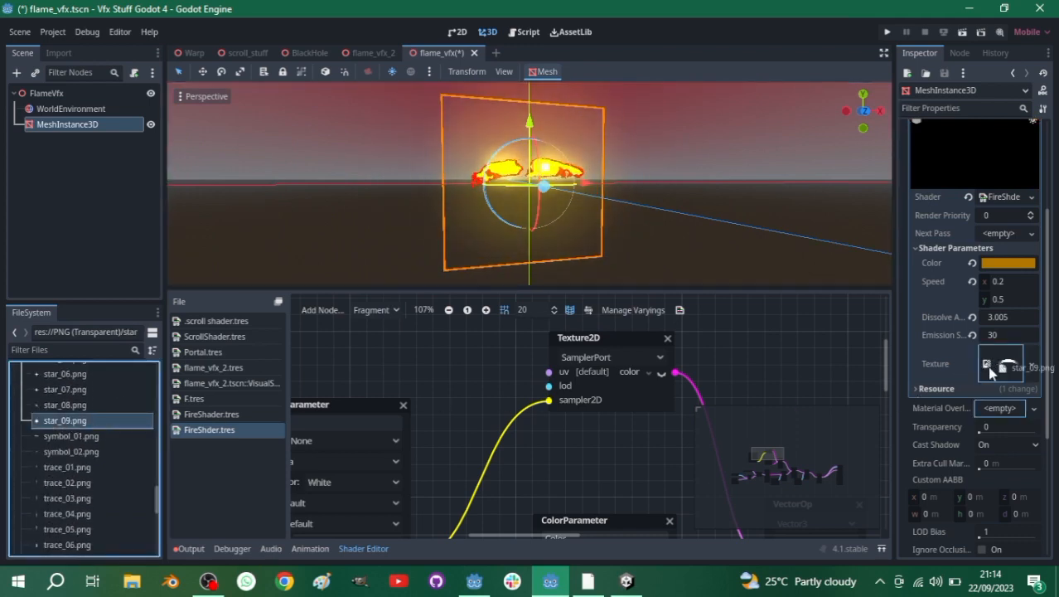
pyautogui.moveTo(987, 365); pyautogui.dragTo(988, 367)
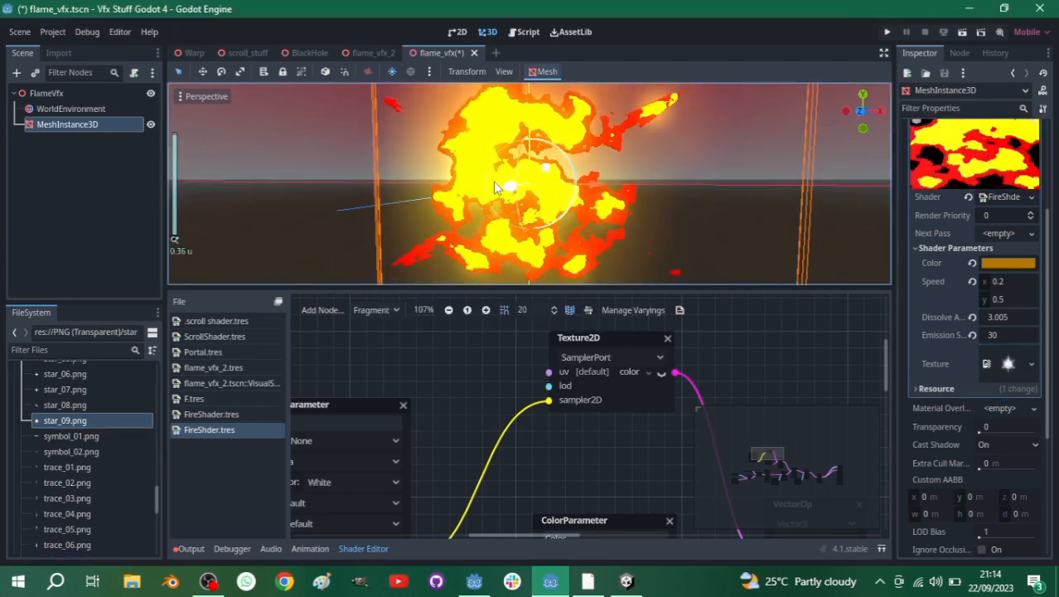
pyautogui.scroll(3, 92, 429)
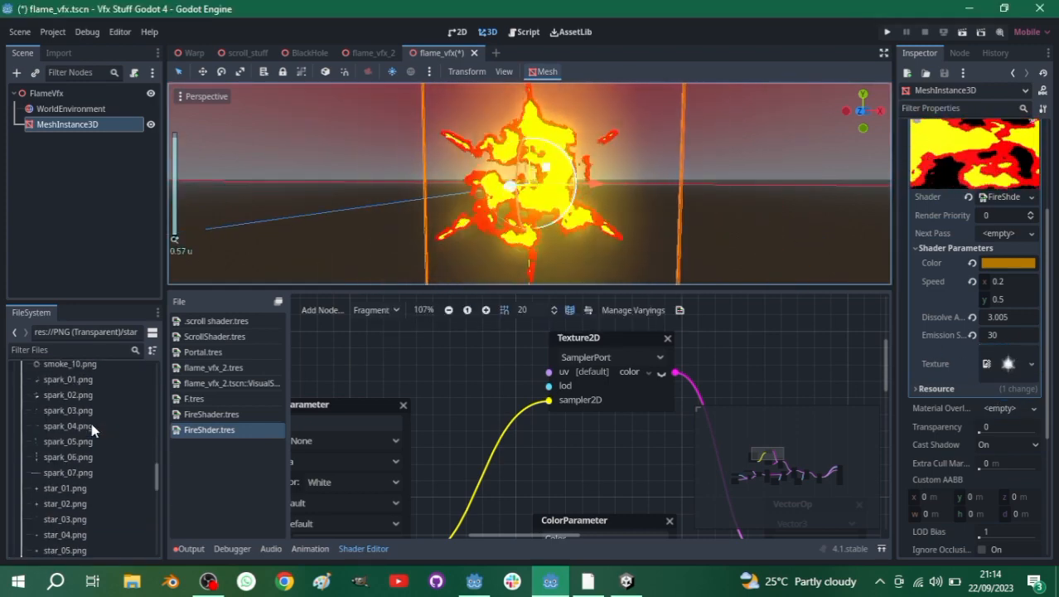
pyautogui.scroll(5, 92, 427)
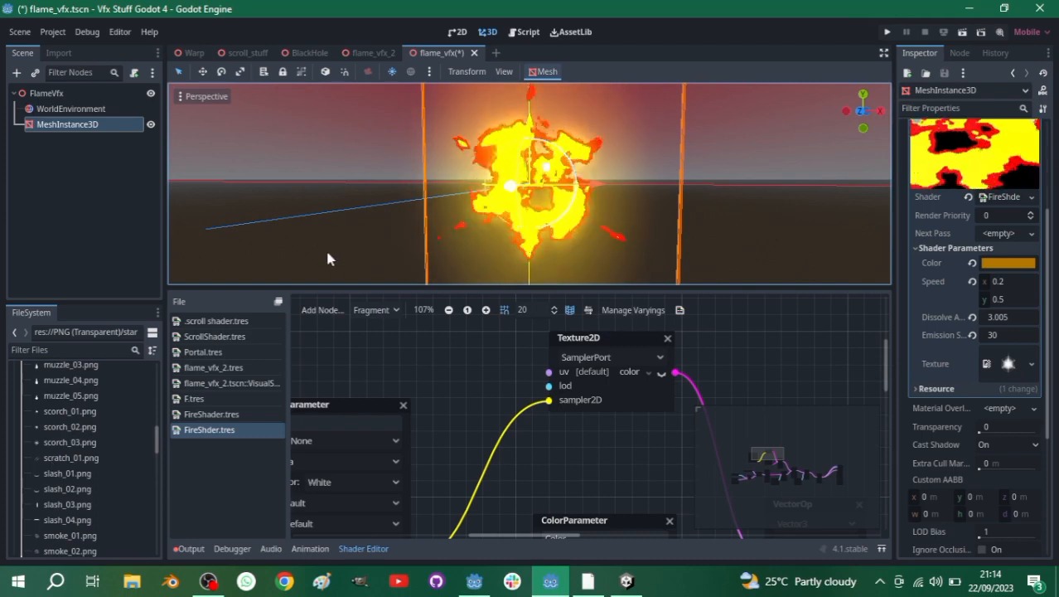
pyautogui.hotkey('ctrl', 's')
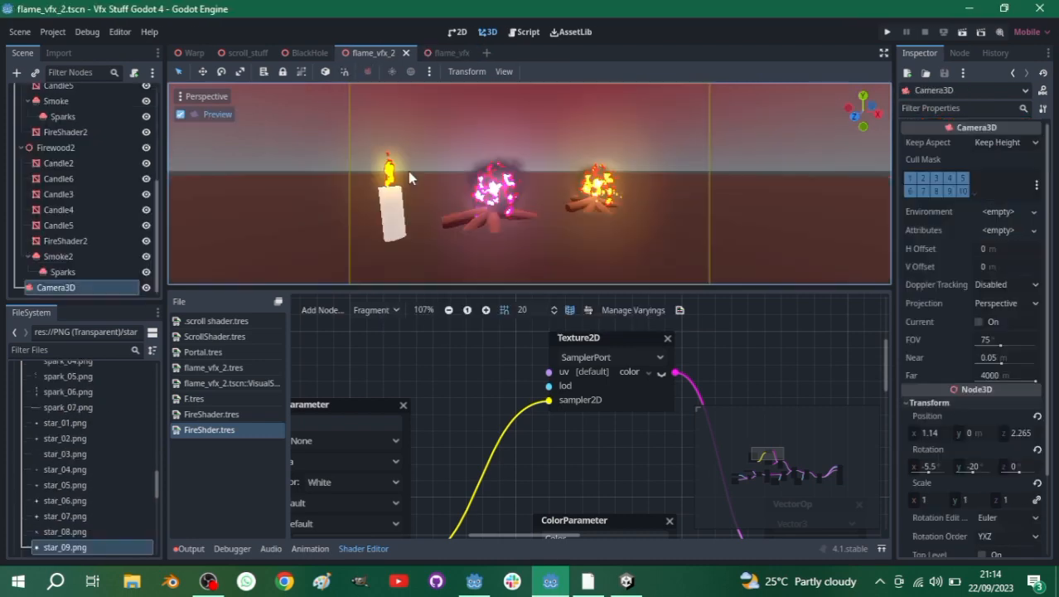
# - In the flame_vfx_2 scene, toggle the visibility of Smoke2 and Smoke to compare the campfires, and inspect the Sparks particles under Smoke
pyautogui.moveTo(490, 286); pyautogui.dragTo(490, 357)
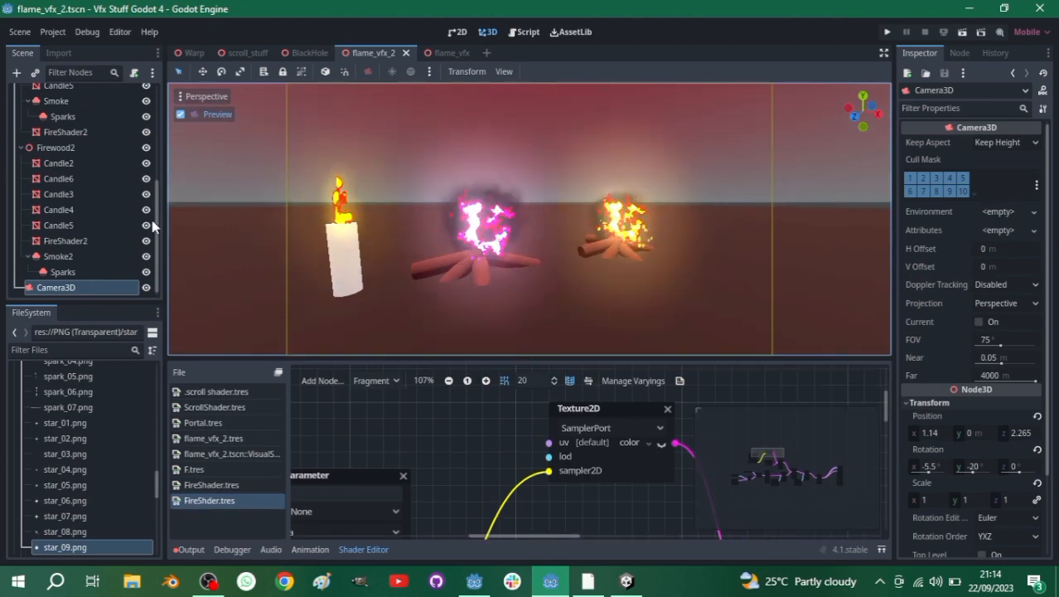
pyautogui.click(147, 257)
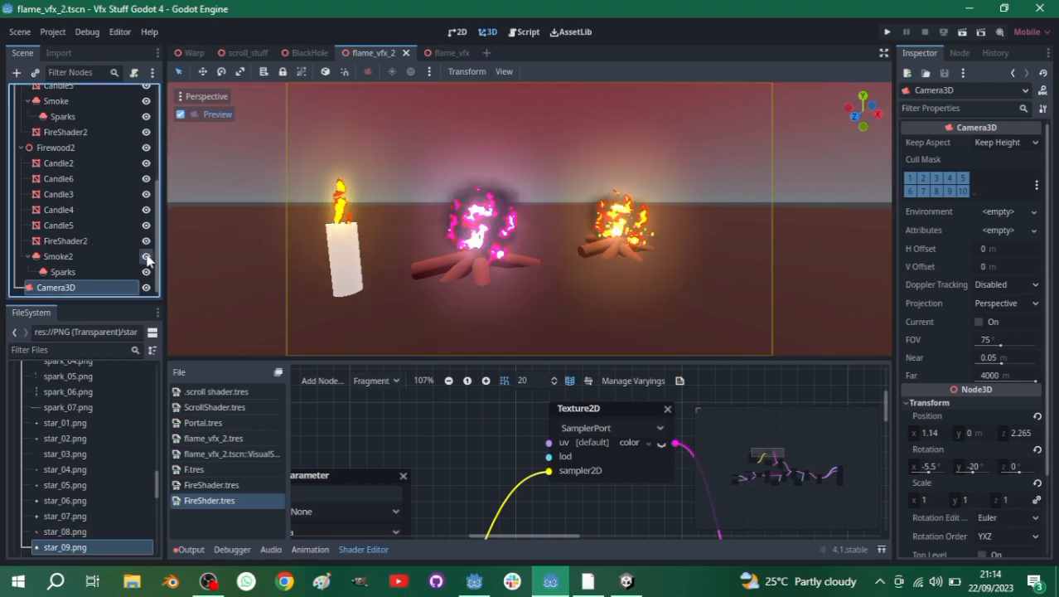
pyautogui.click(147, 257)
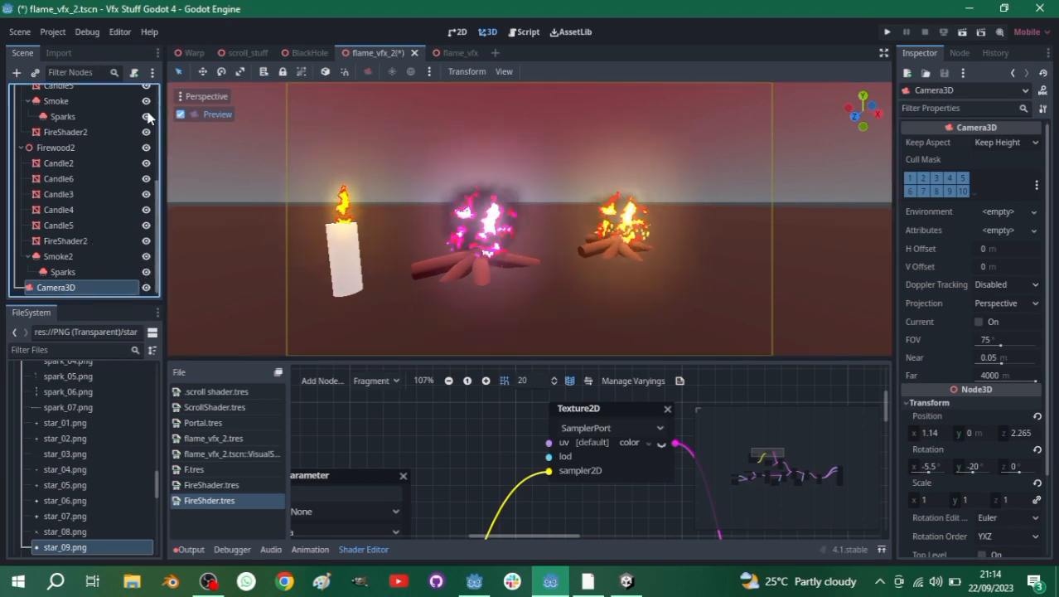
pyautogui.click(147, 101)
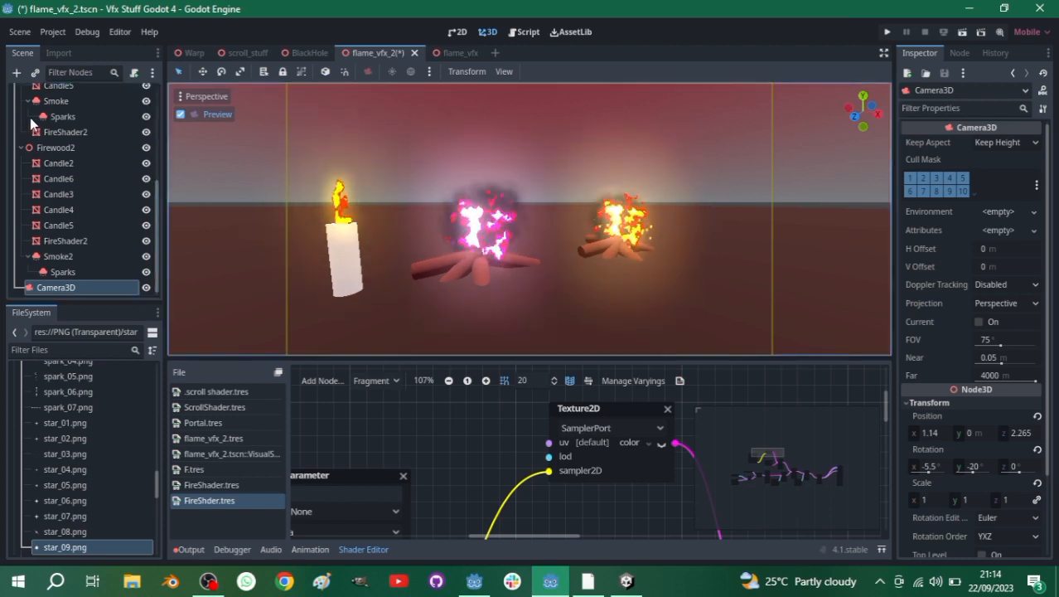
pyautogui.click(58, 117)
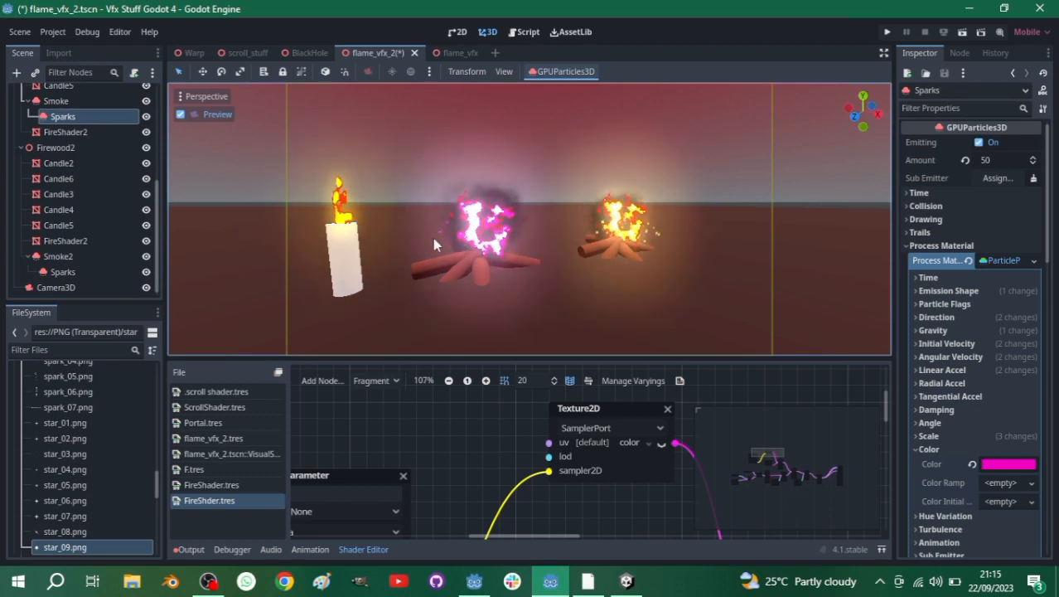
# - Switch to the Godot 3.5 FireVfx project and examine its flame mesh and the complete VisualShader node graph
pyautogui.click(474, 582)
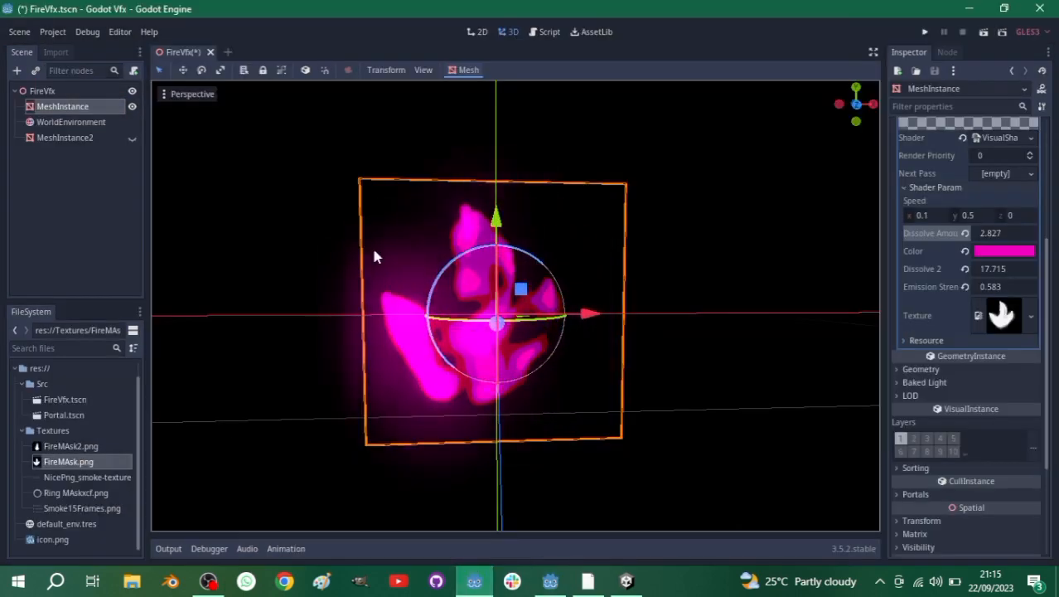
pyautogui.scroll(4, 997, 258)
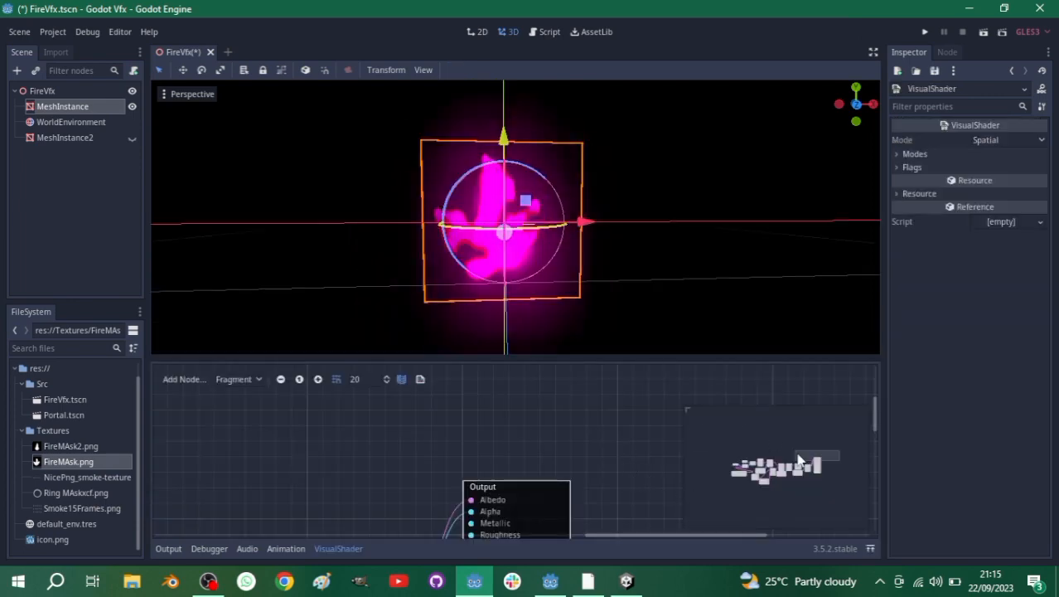
pyautogui.click(870, 549)
pyautogui.keyDown('ctrl'); pyautogui.scroll(-6, 315, 257); pyautogui.keyUp('ctrl')
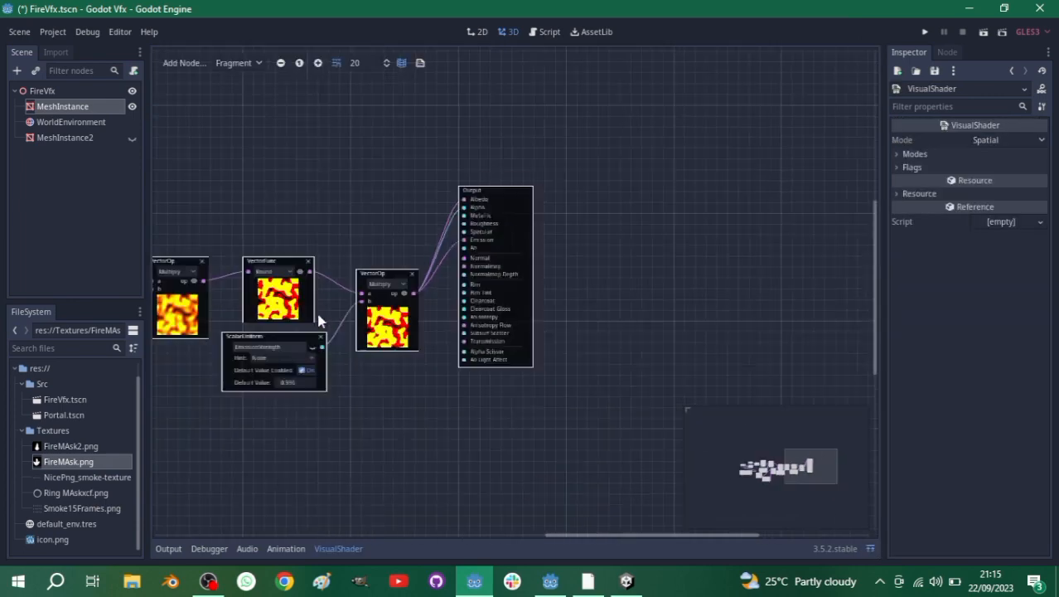
pyautogui.keyDown('ctrl'); pyautogui.scroll(8, 563, 230); pyautogui.keyUp('ctrl')
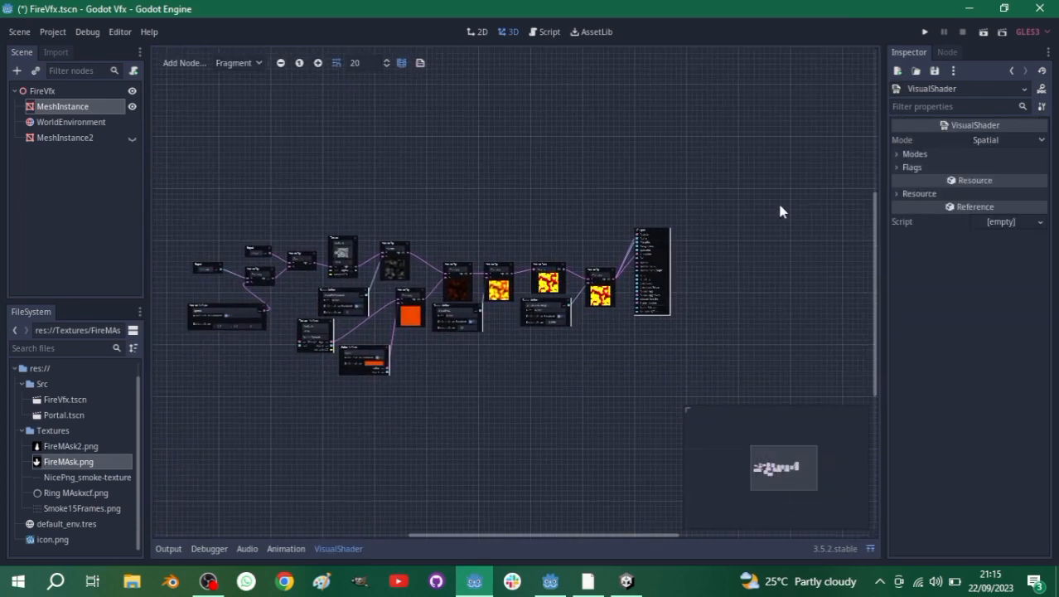
pyautogui.keyDown('ctrl'); pyautogui.scroll(-6, 547, 339); pyautogui.keyUp('ctrl')
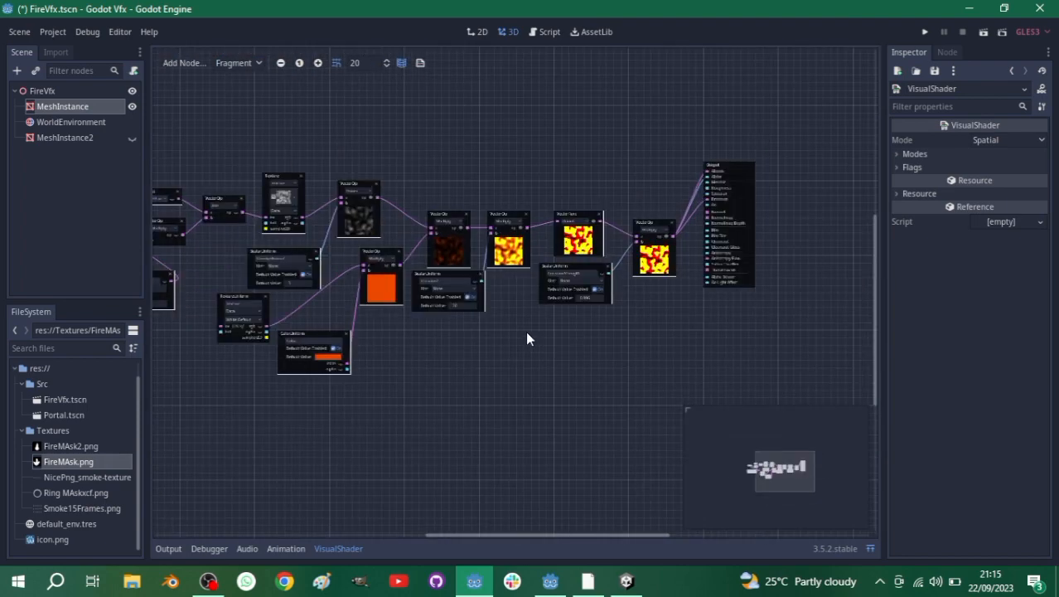
pyautogui.keyDown('ctrl'); pyautogui.scroll(1, 572, 336); pyautogui.keyUp('ctrl')
pyautogui.keyDown('ctrl'); pyautogui.scroll(2, 593, 341); pyautogui.keyUp('ctrl')
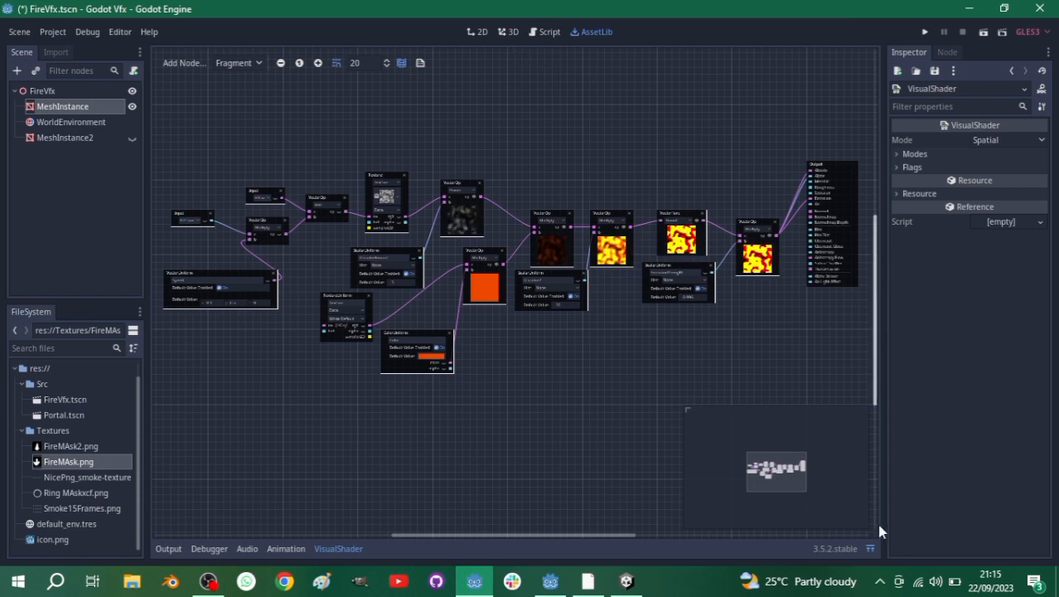
pyautogui.click(871, 549)
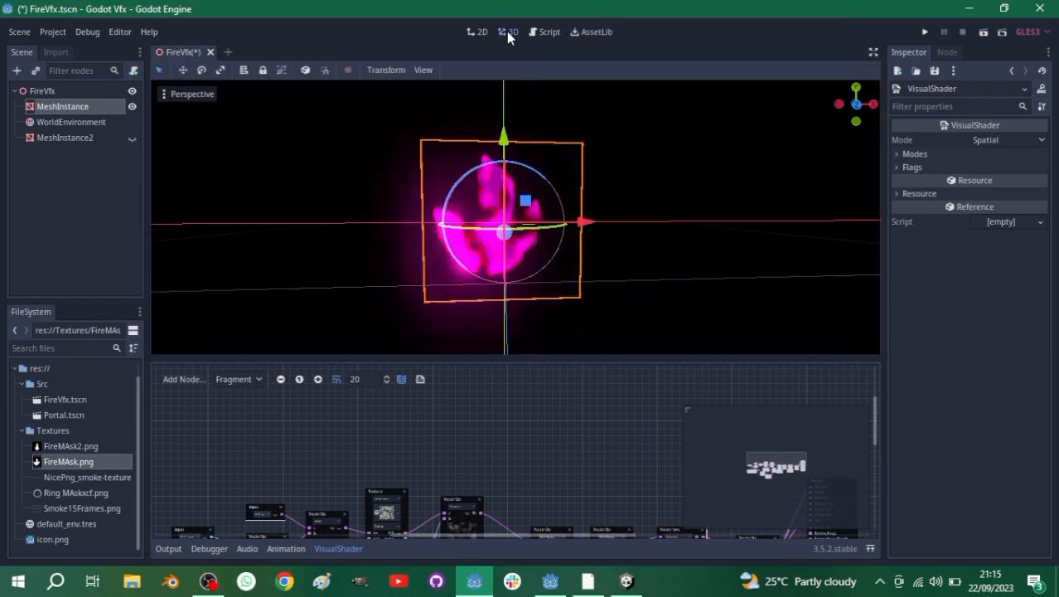
pyautogui.click(507, 32)
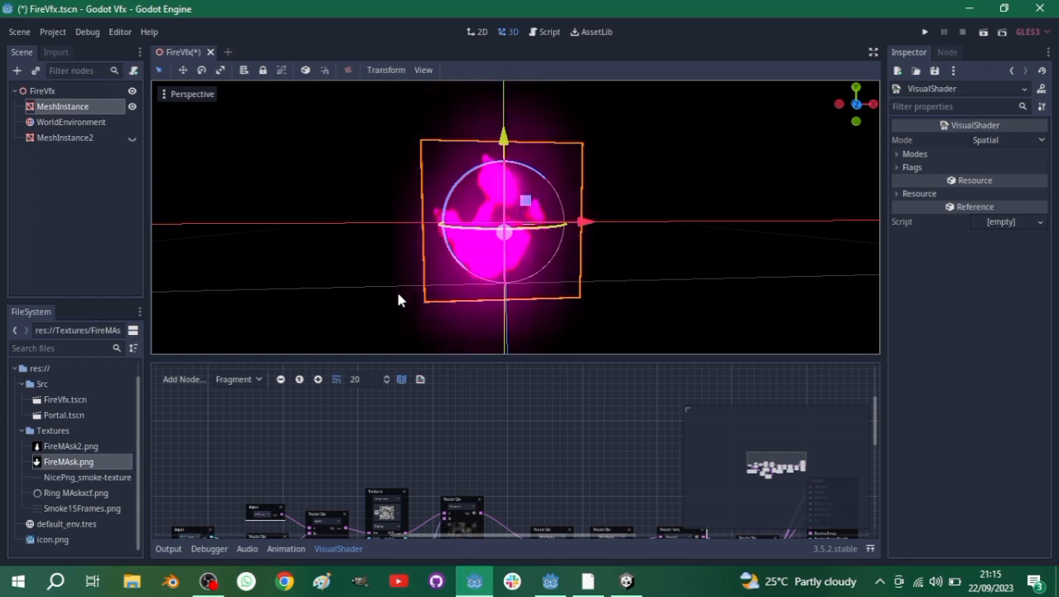
# - Switch back to the Godot 4 project and collapse the PNG (Transparent) folder in the project files
pyautogui.click(550, 581)
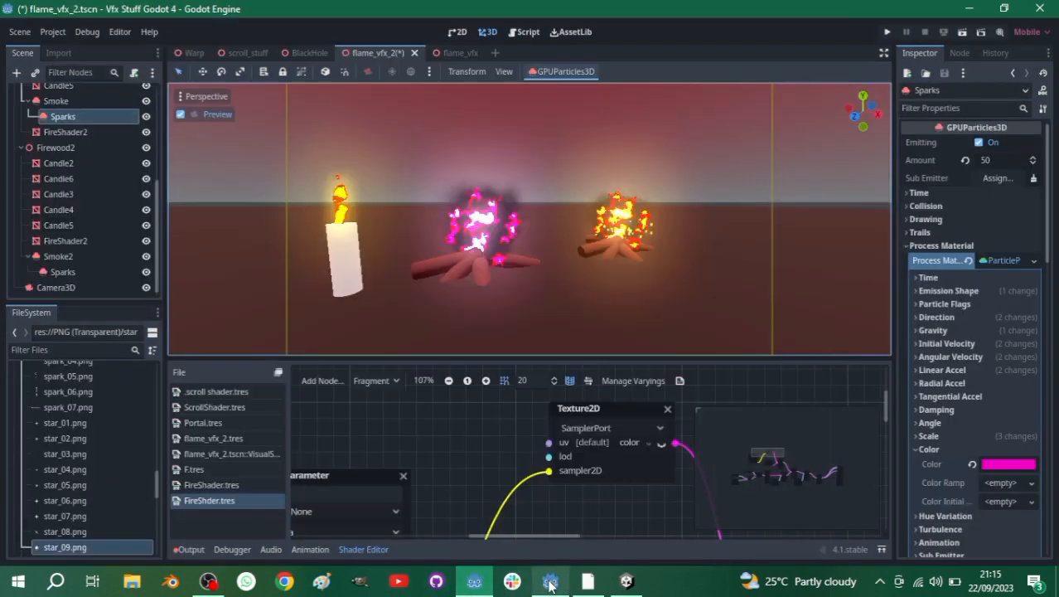
pyautogui.scroll(3, 86, 427)
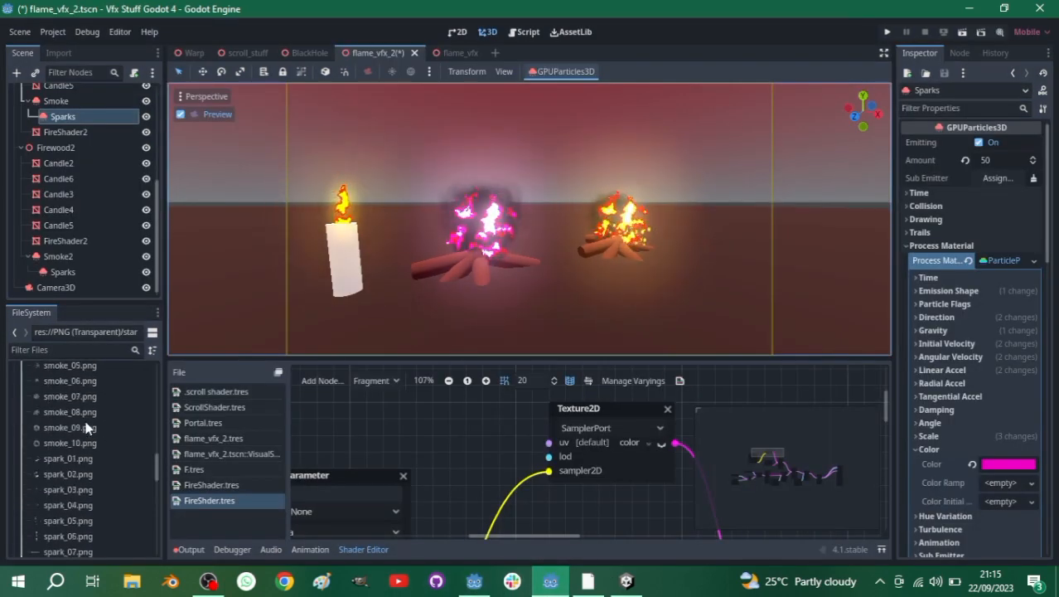
pyautogui.scroll(10, 87, 427)
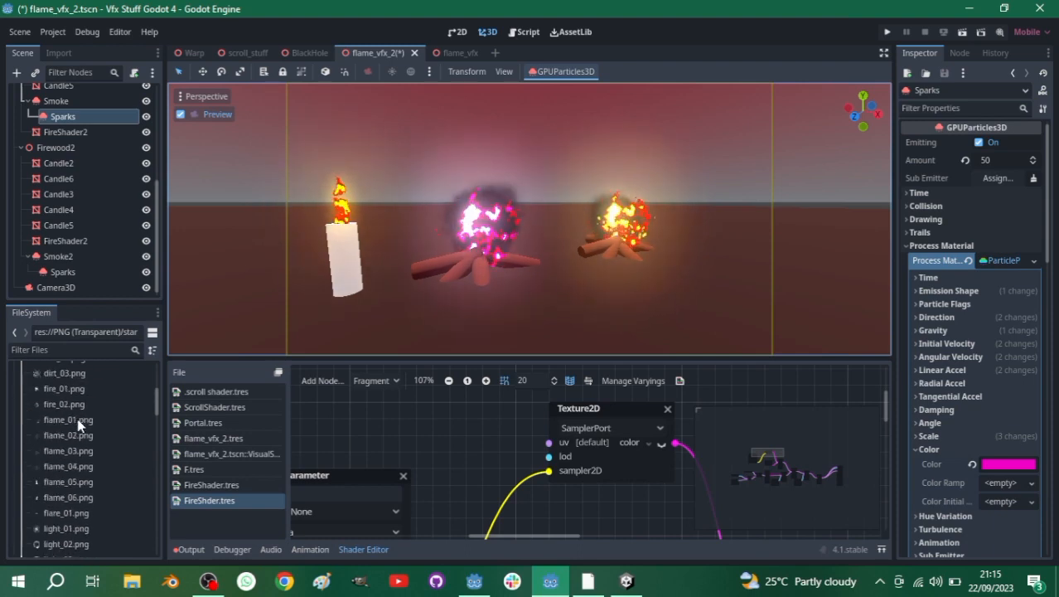
pyautogui.scroll(5, 80, 424)
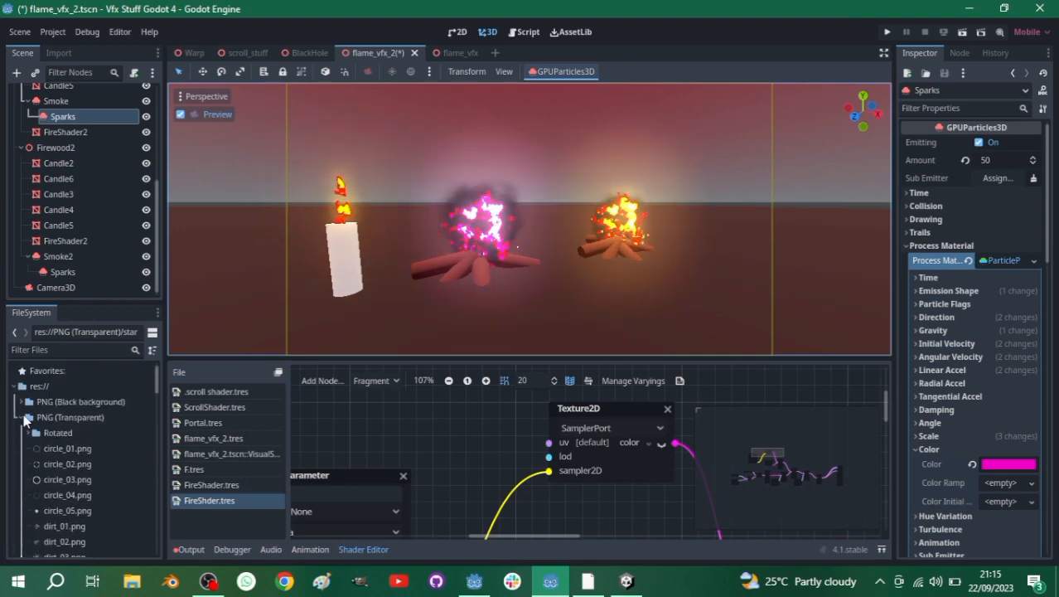
pyautogui.click(25, 416)
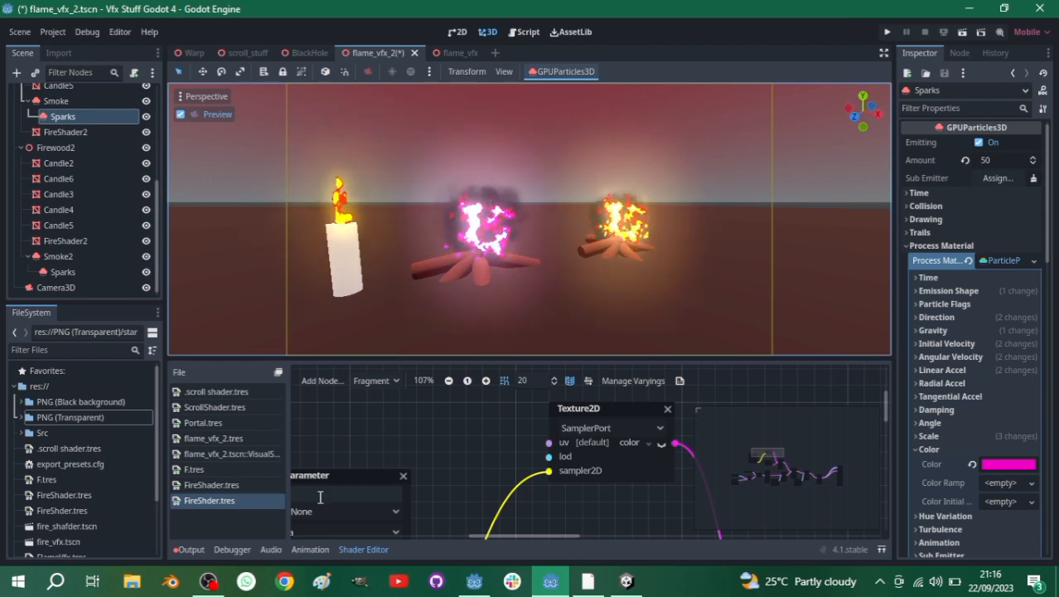
pyautogui.click(210, 581)
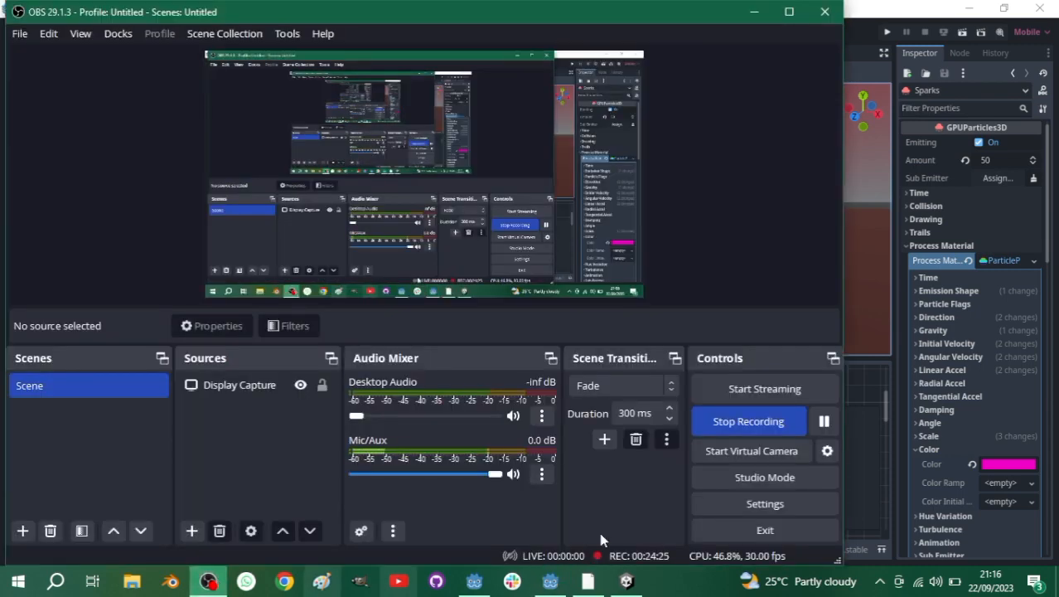
pyautogui.click(742, 426)
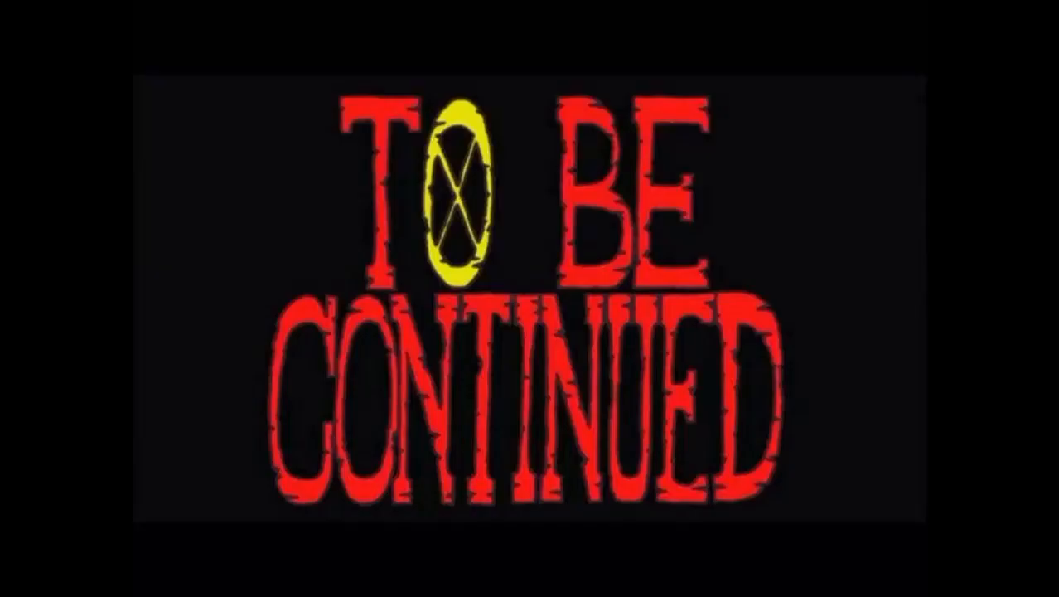